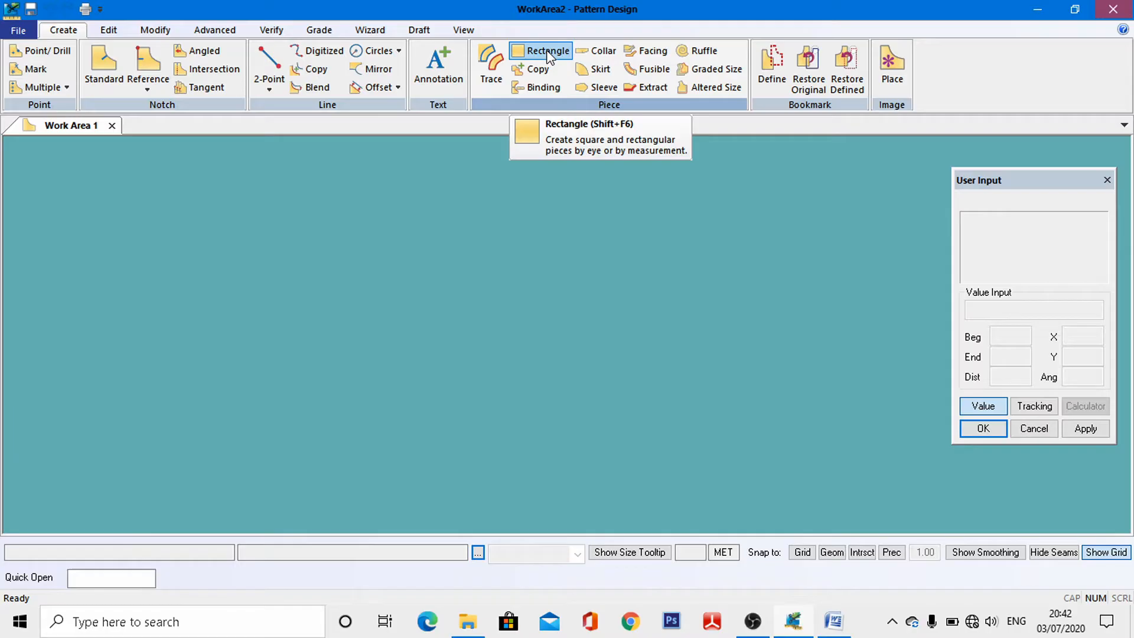
Start a rectangular piece by measurement in the work area and set its X distance to 66 cm, the waistcoat's full length.
left_click(540, 50)
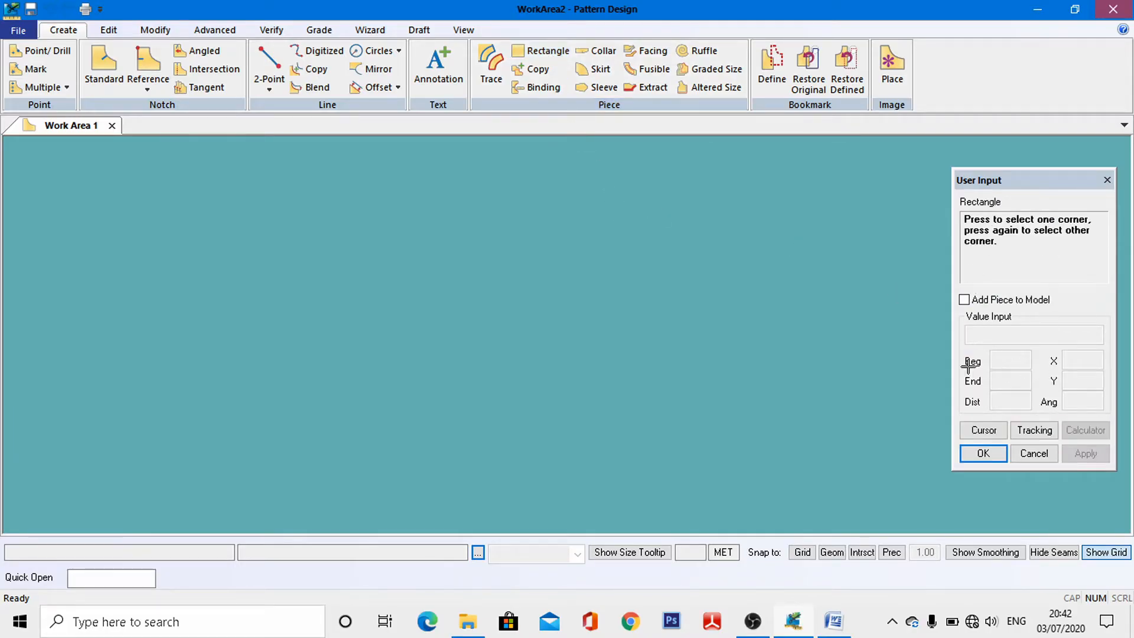
left_click(984, 431)
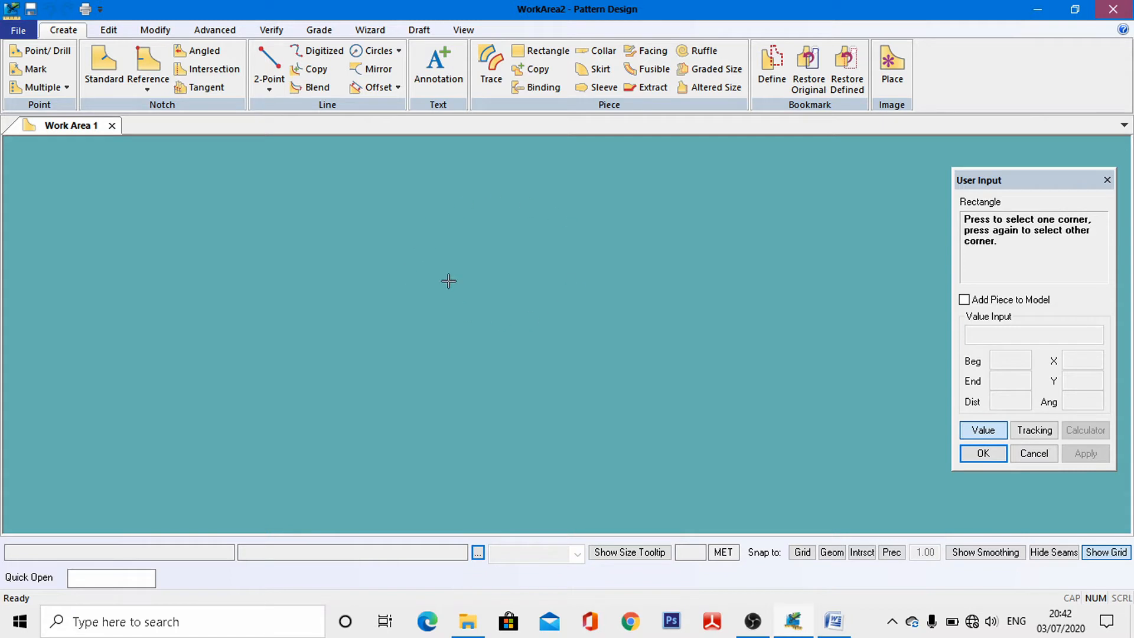
left_click(481, 271)
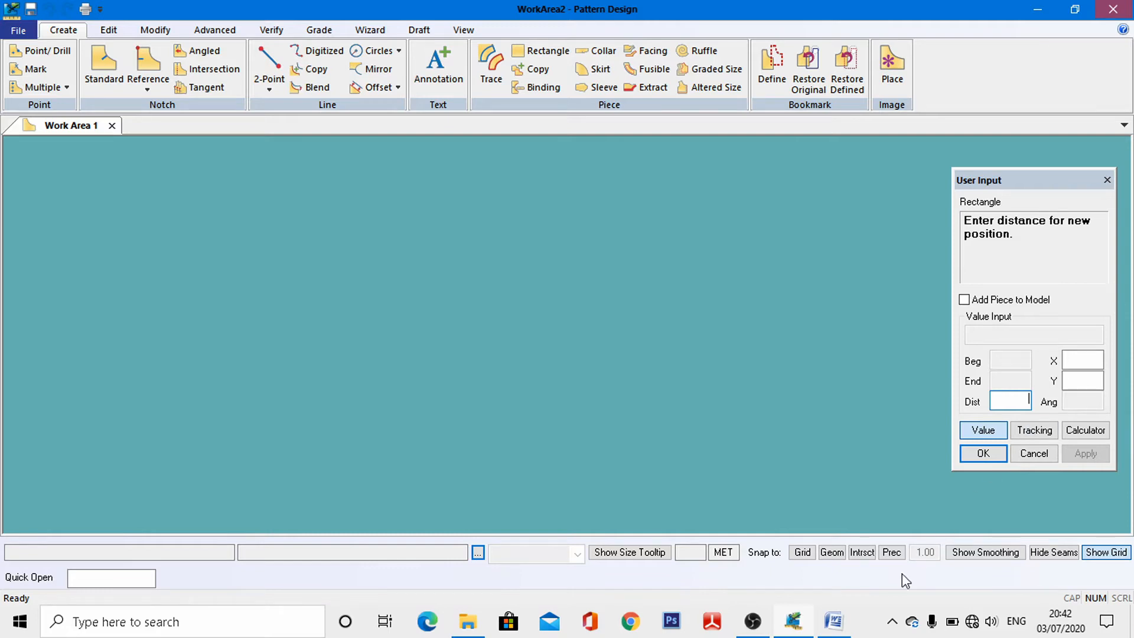
mouse_move(833, 622)
left_click(777, 581)
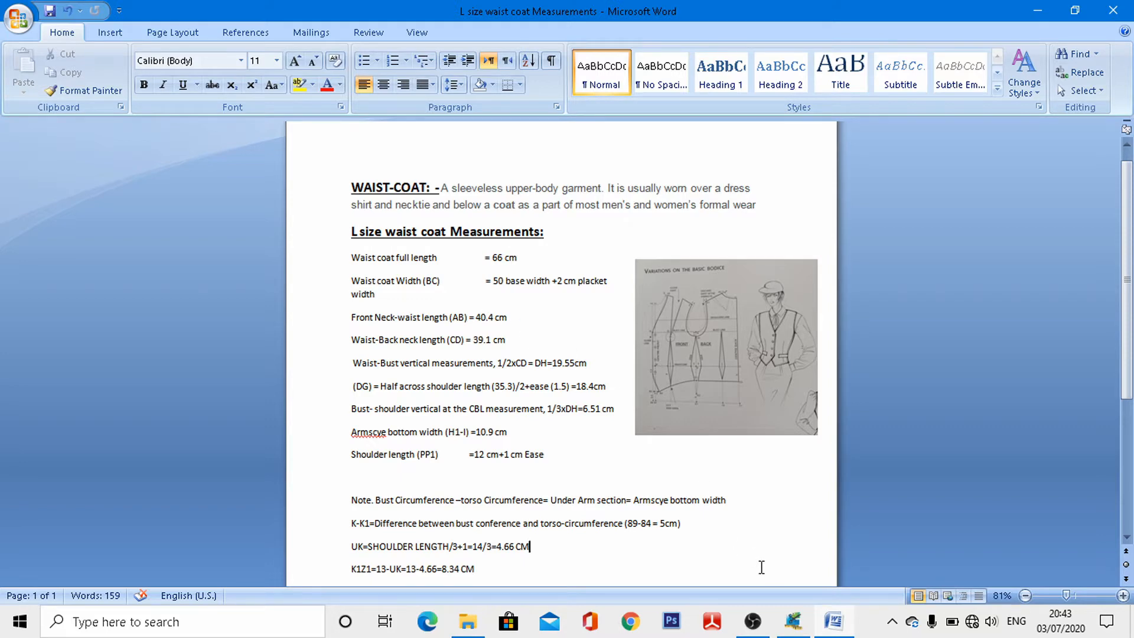
left_click(793, 622)
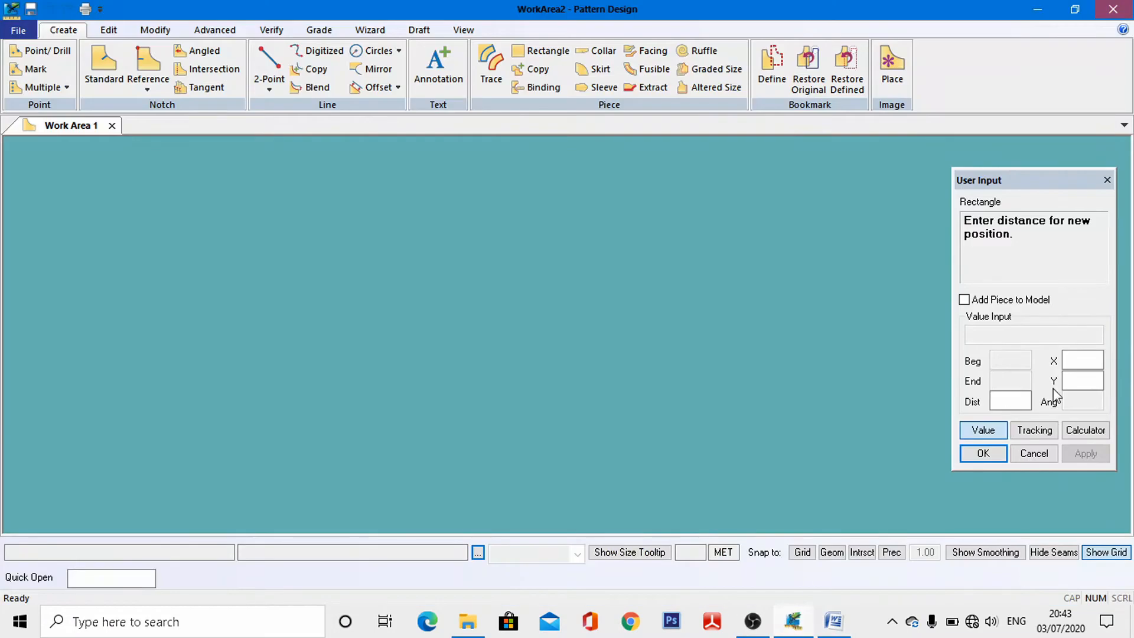
left_click(1081, 367)
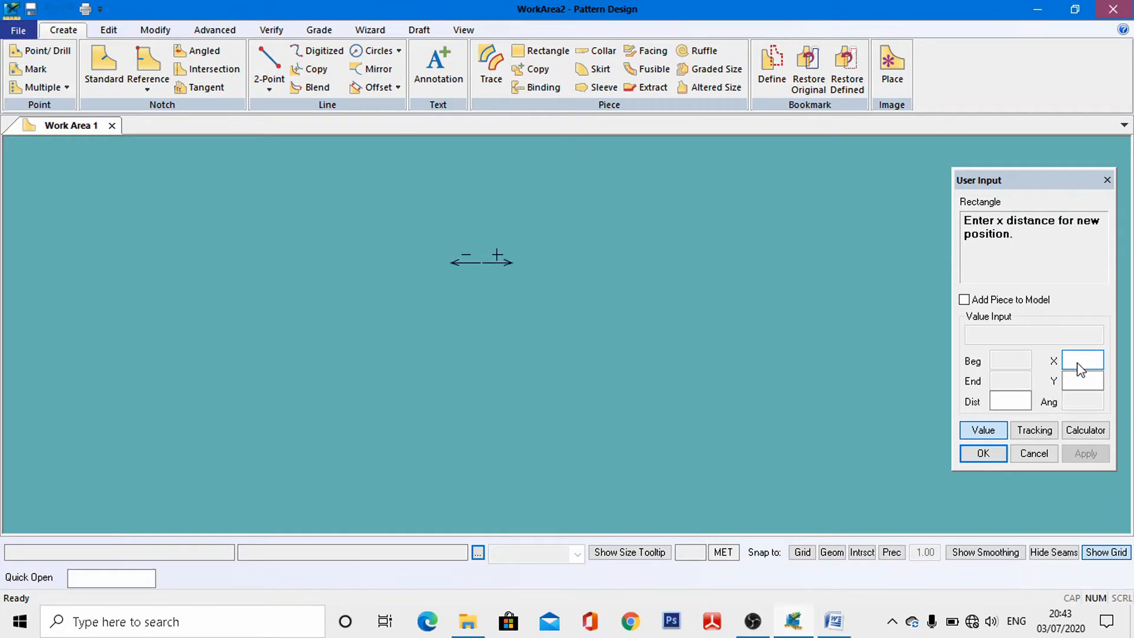
type("66")
Calculate the rectangle's Y distance as 52/2 and create the rectangle.
left_click(1081, 381)
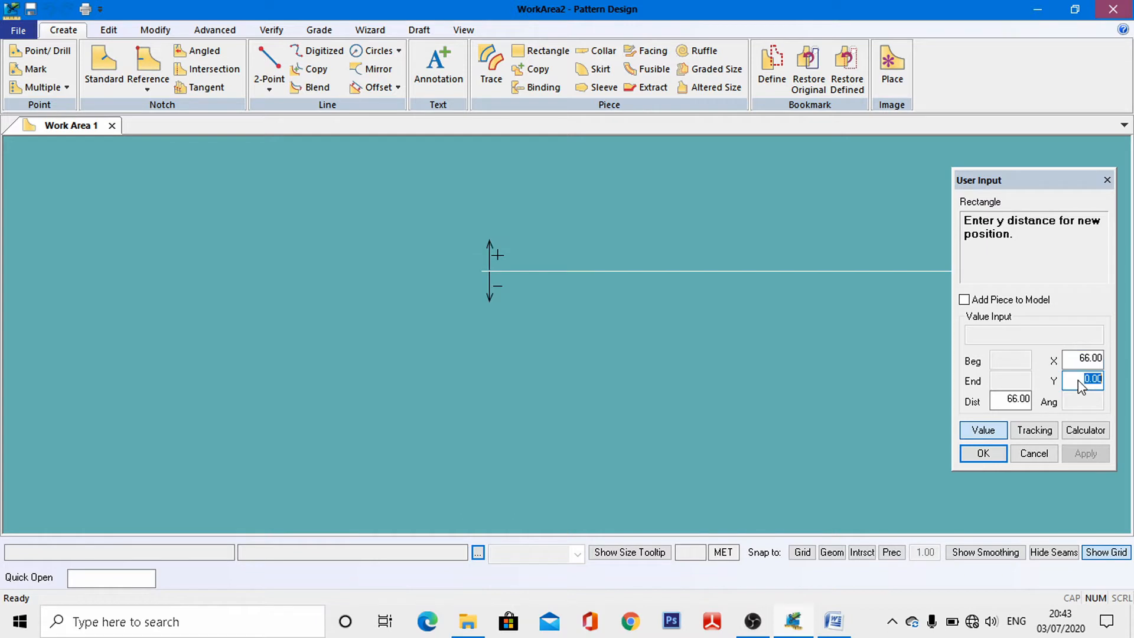
type("5")
left_click(1070, 436)
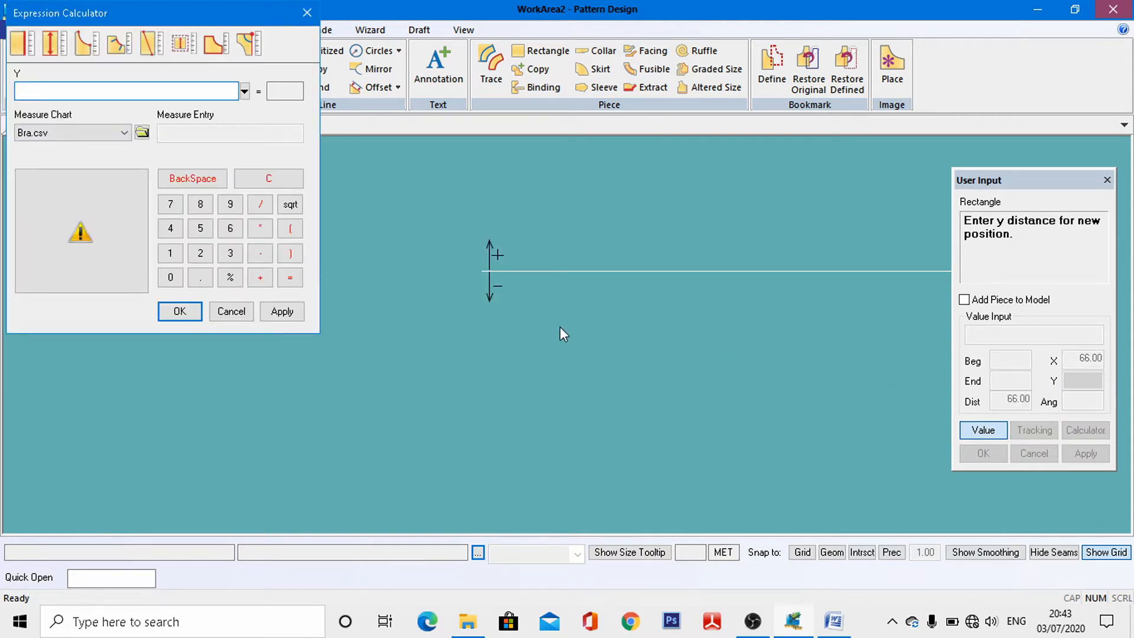
left_click(200, 229)
left_click(201, 253)
left_click(260, 205)
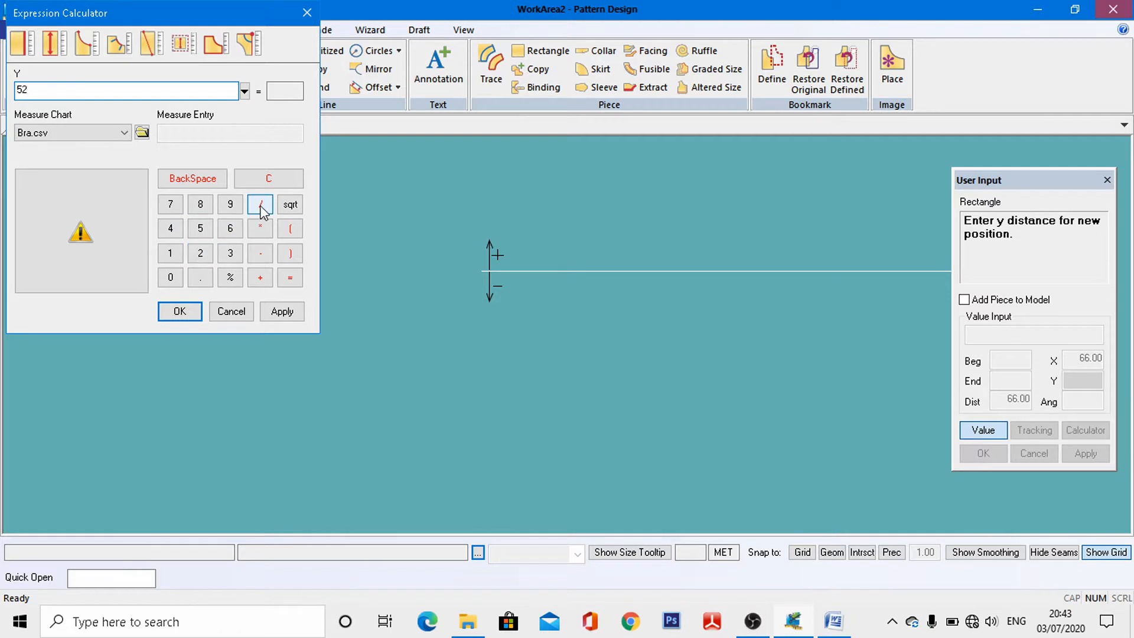
left_click(201, 253)
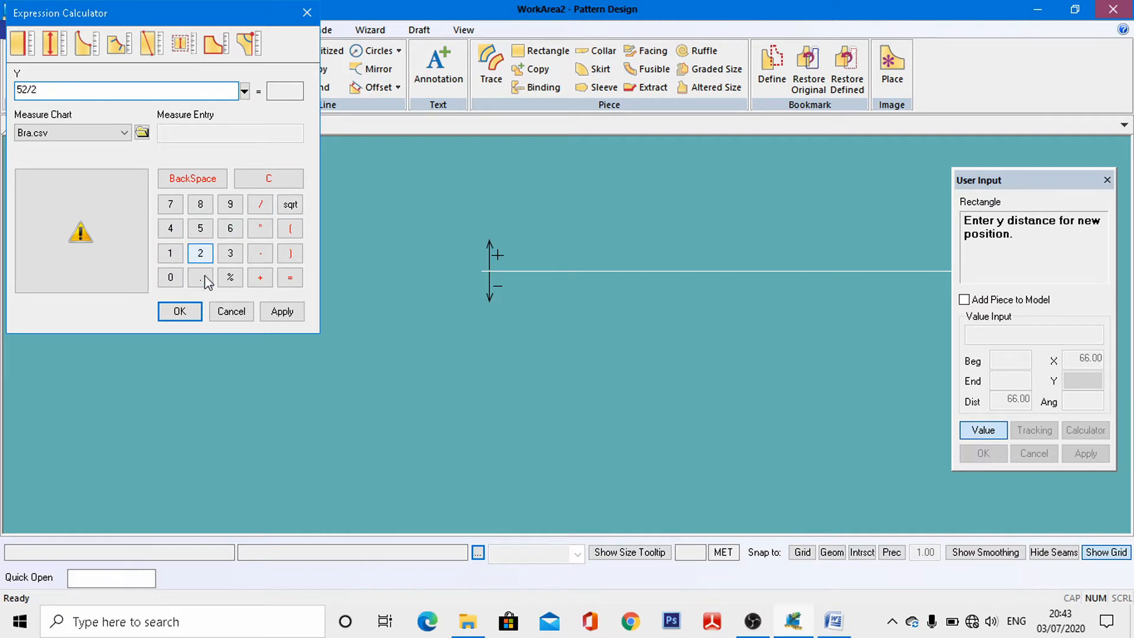
left_click(180, 312)
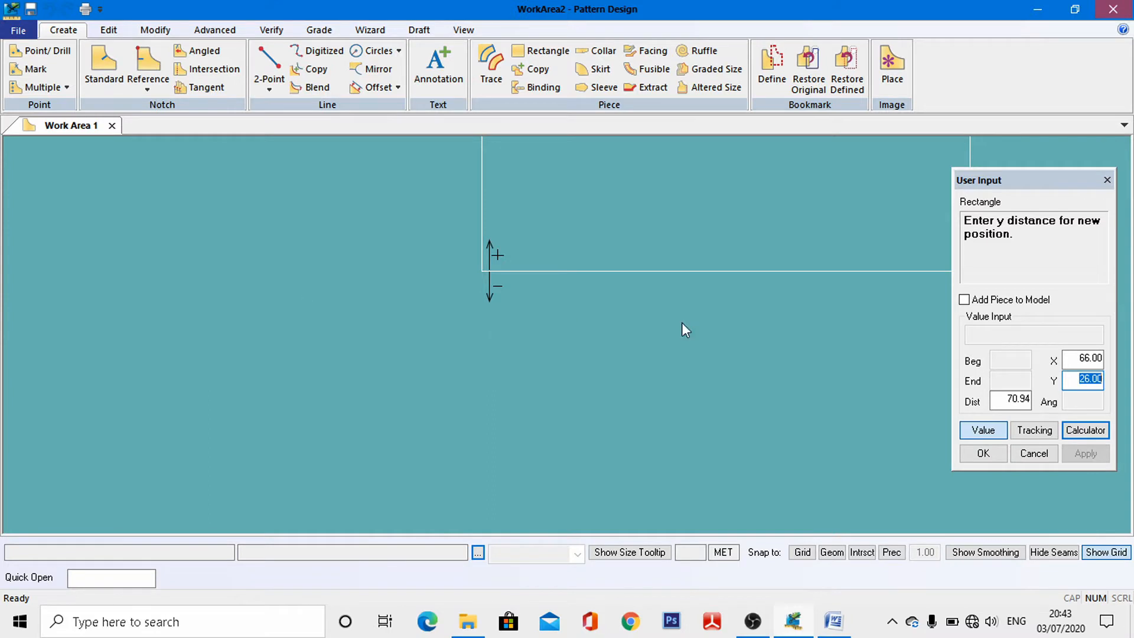
left_click(995, 456)
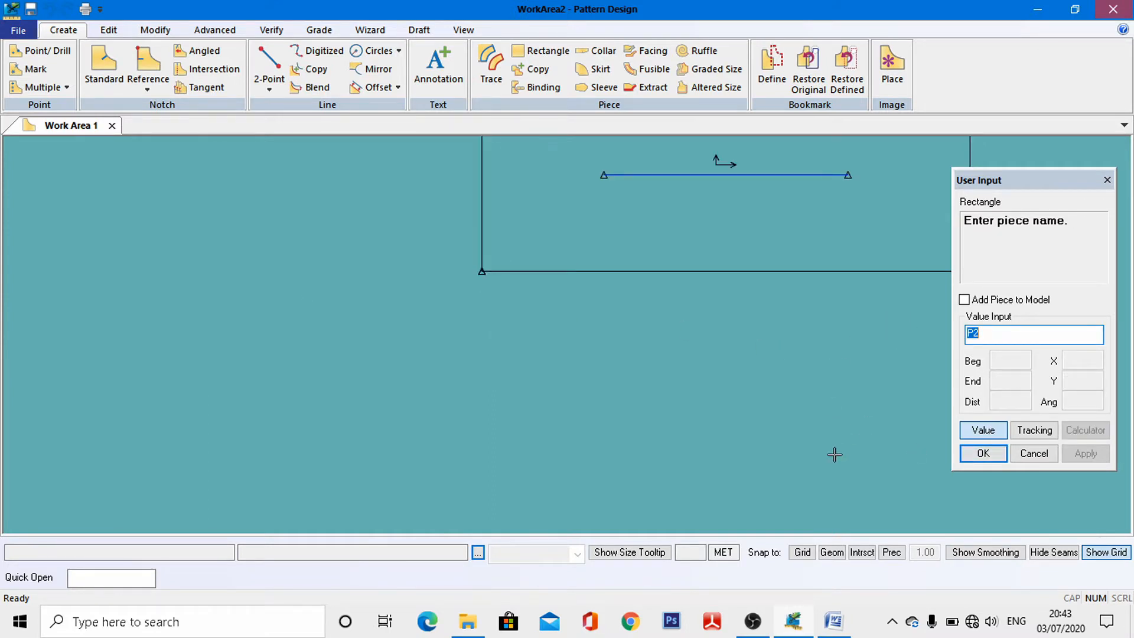
Name the new rectangular piece waistcoat and place it fully in view in the work area.
type("waistcoat")
key("Return")
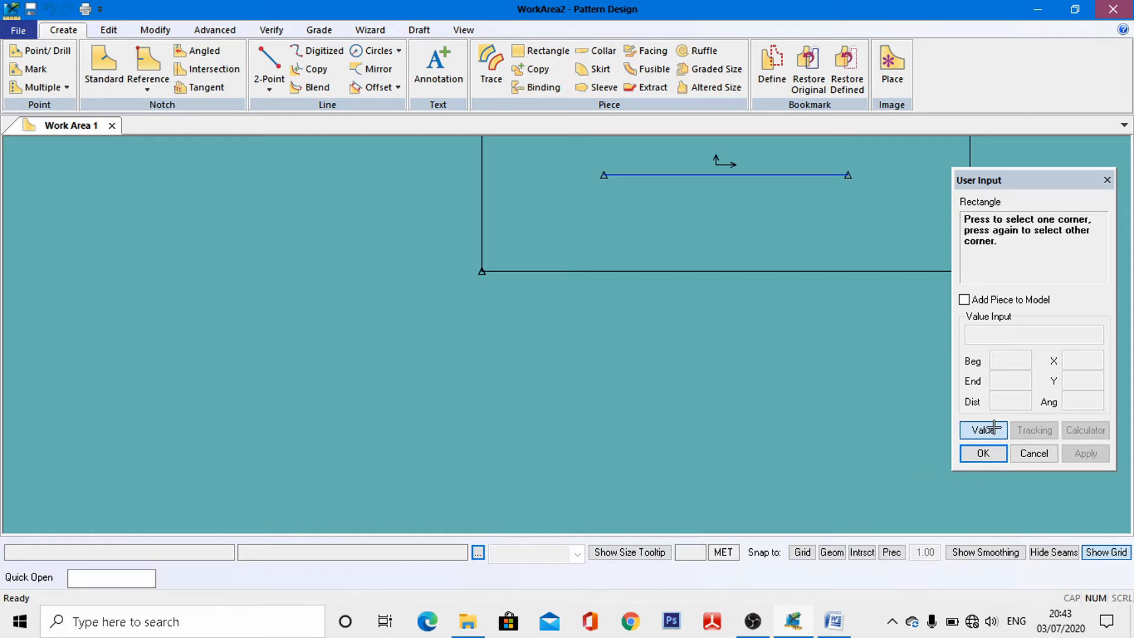
left_click(983, 453)
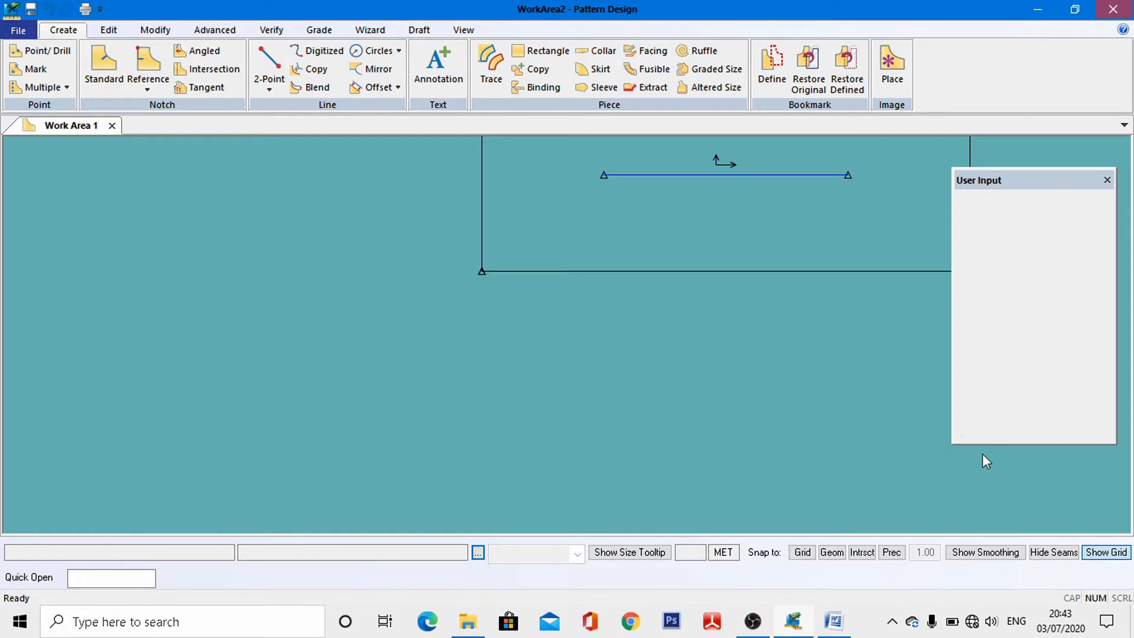
left_click(711, 237)
left_click(522, 328)
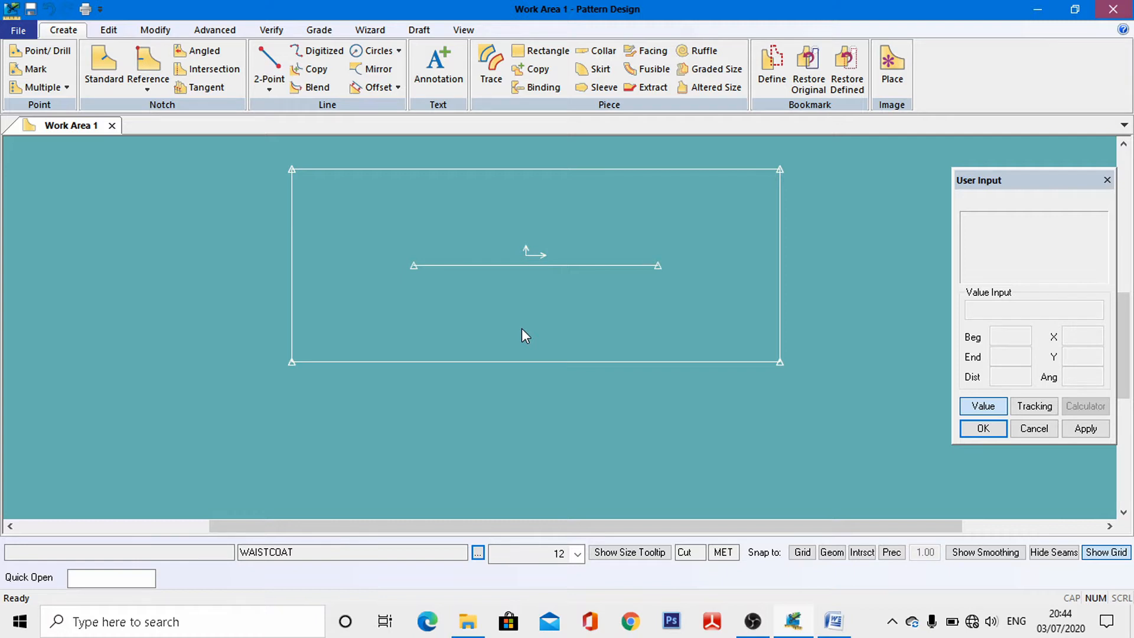
Try to offset the waistcoat rectangle's left edge by 40.4 cm, the front neck-to-waist length from the measurement document.
left_click(377, 87)
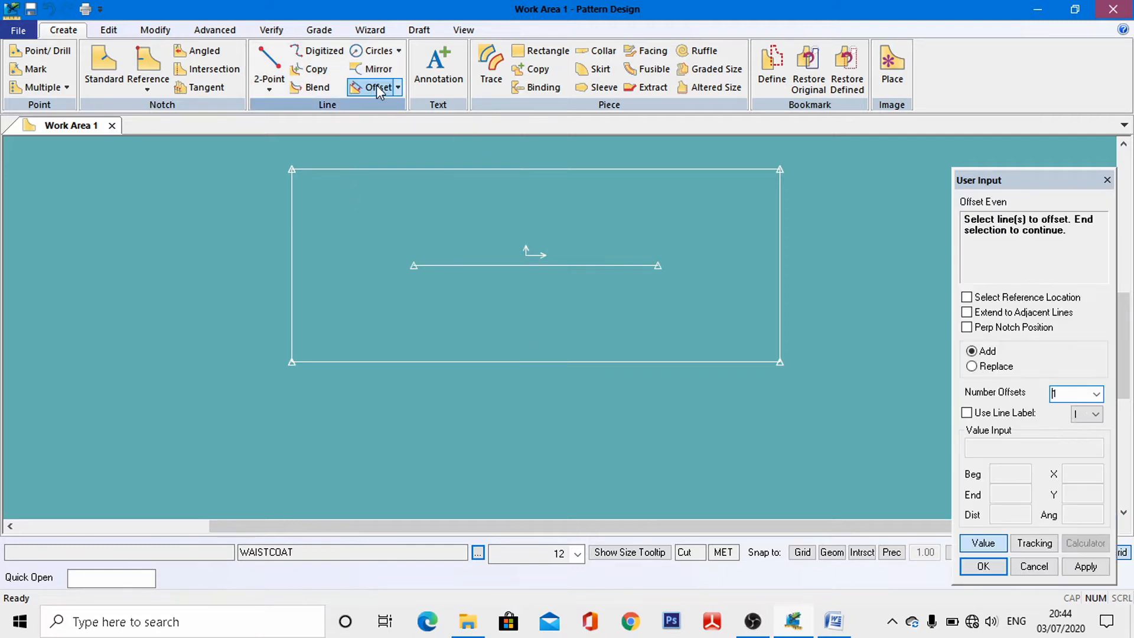
left_click(290, 250)
right_click(290, 251)
left_click(291, 252)
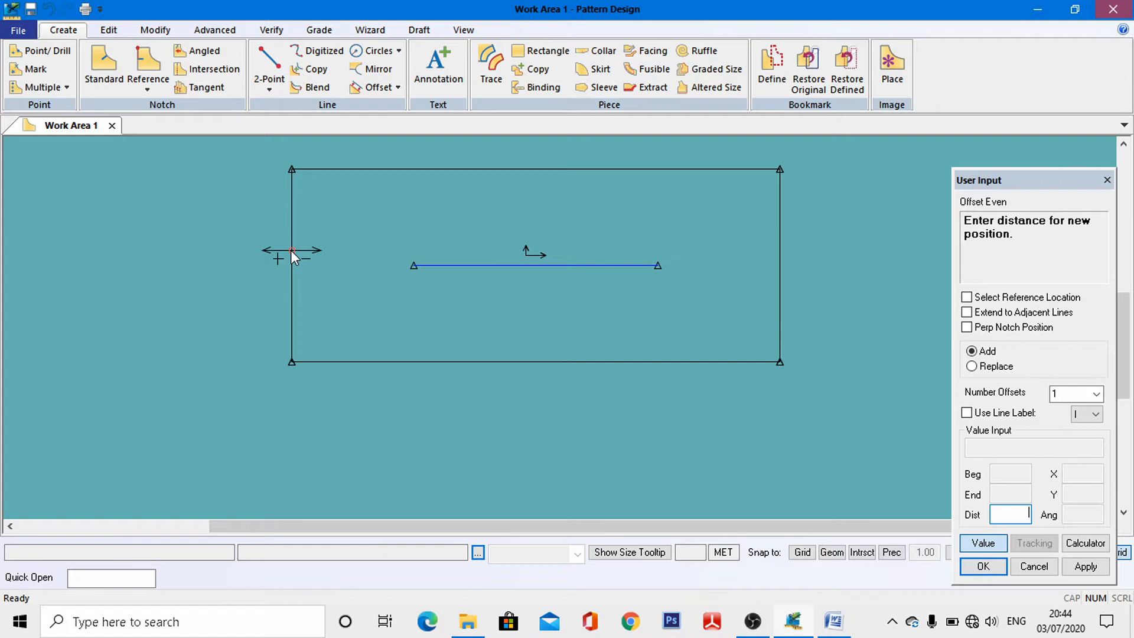
left_click(833, 621)
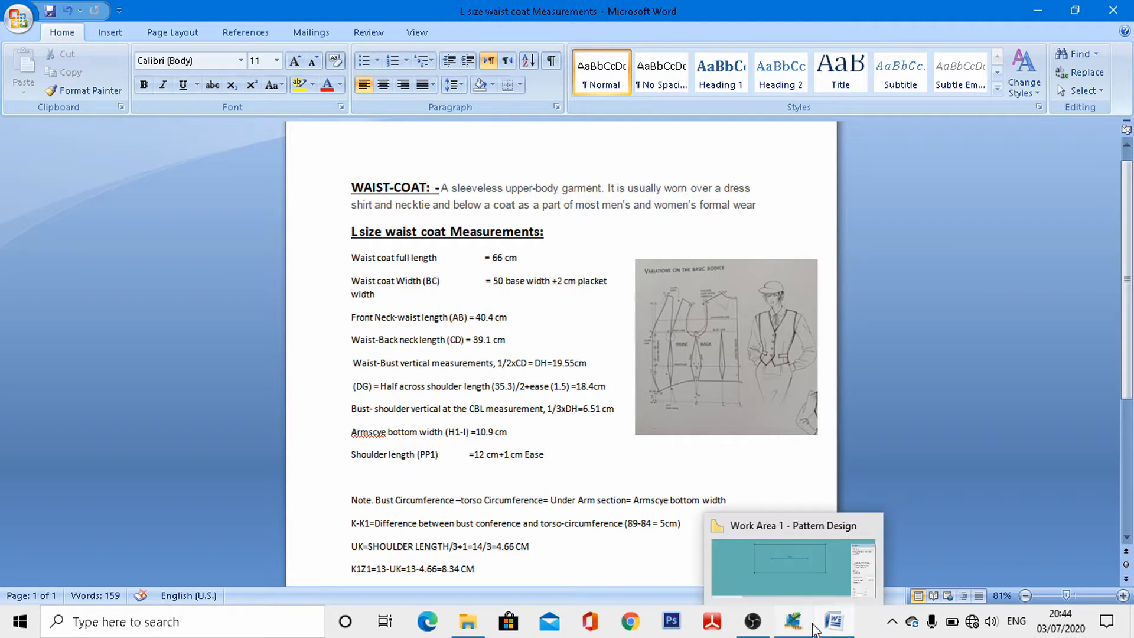
mouse_move(829, 625)
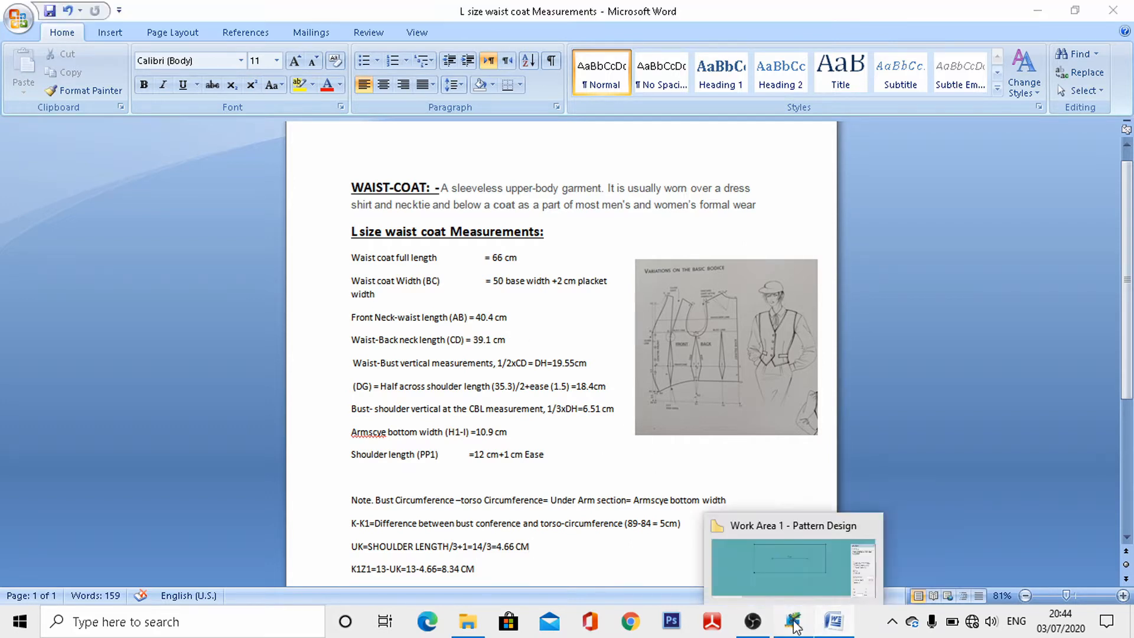
left_click(793, 622)
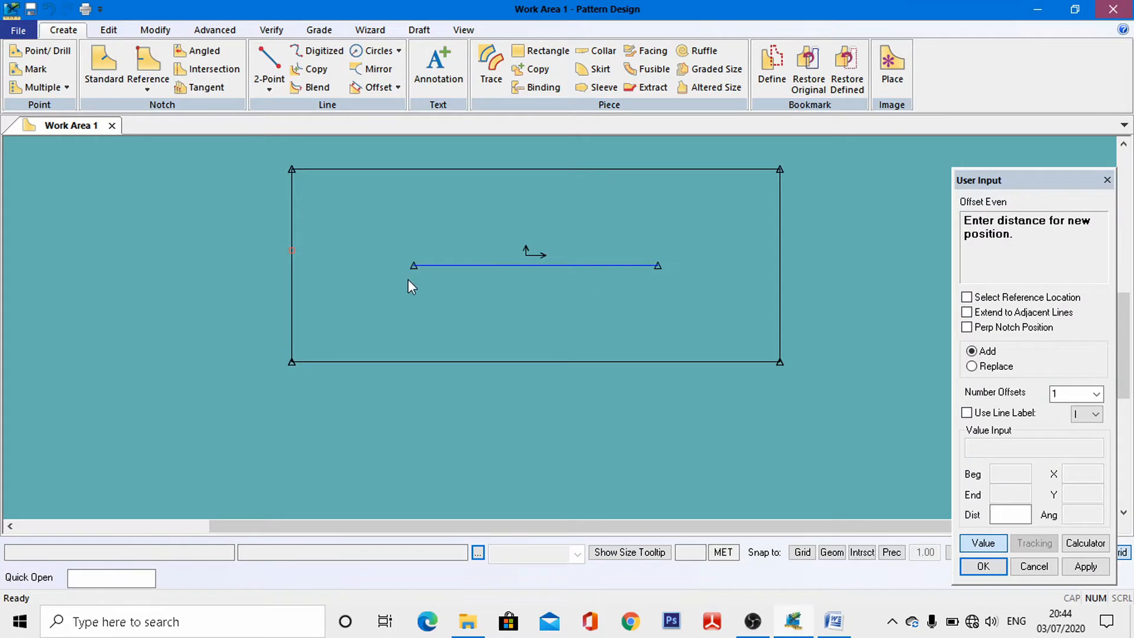
left_click(1012, 519)
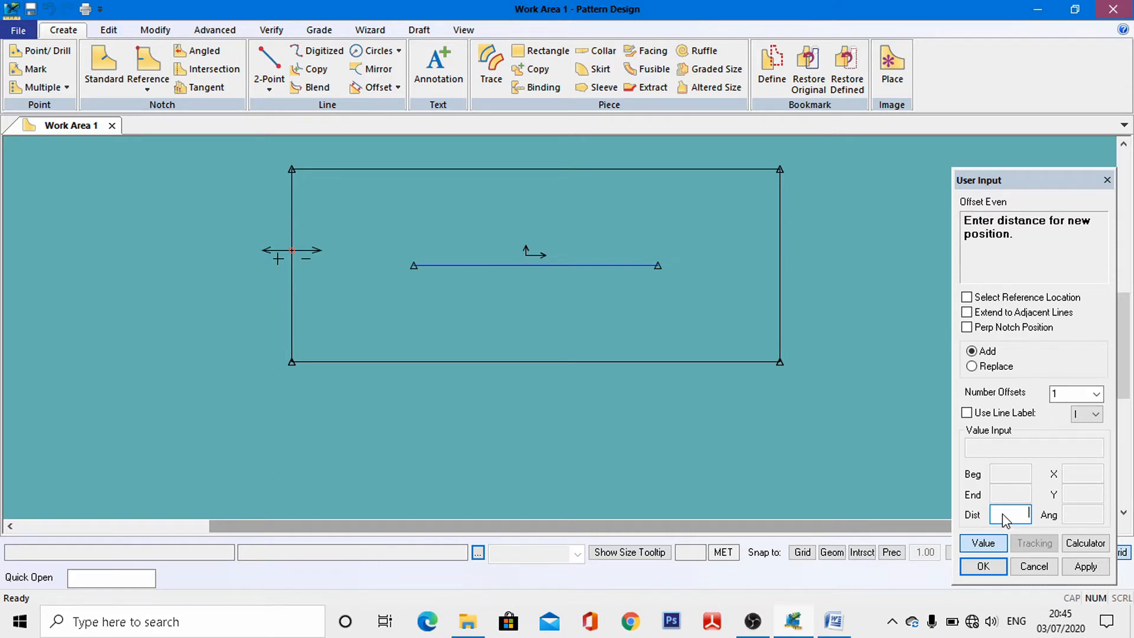
type("40.4")
key("Return")
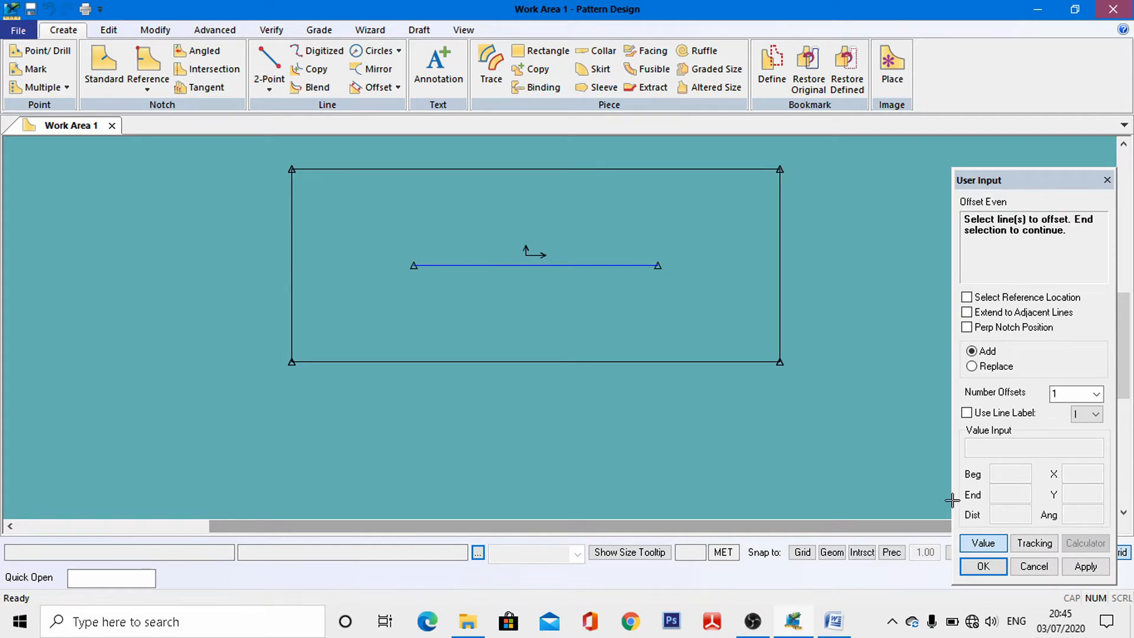
Offset the waistcoat rectangle's left edge inward by -40.4 cm to add the waistline.
left_click(369, 89)
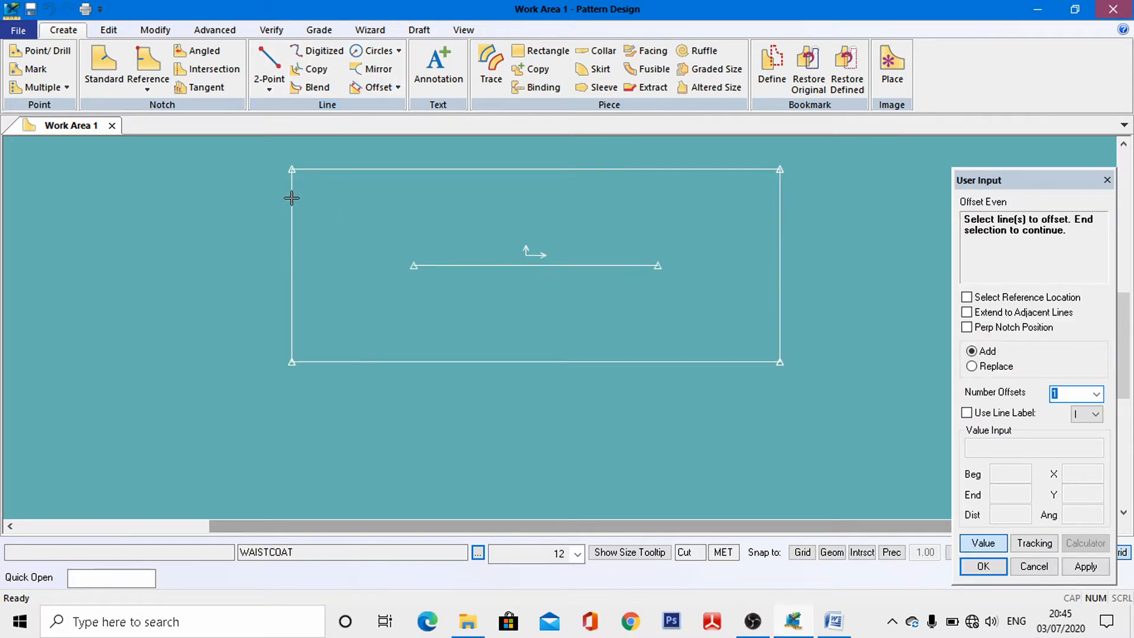
left_click(293, 242)
right_click(292, 242)
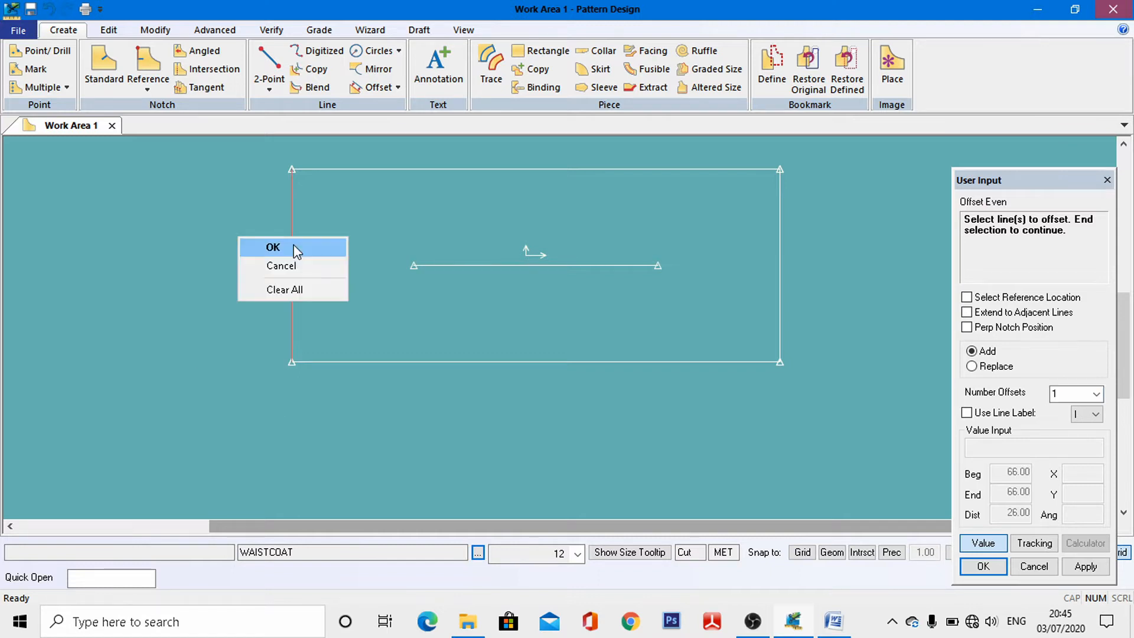
left_click(293, 248)
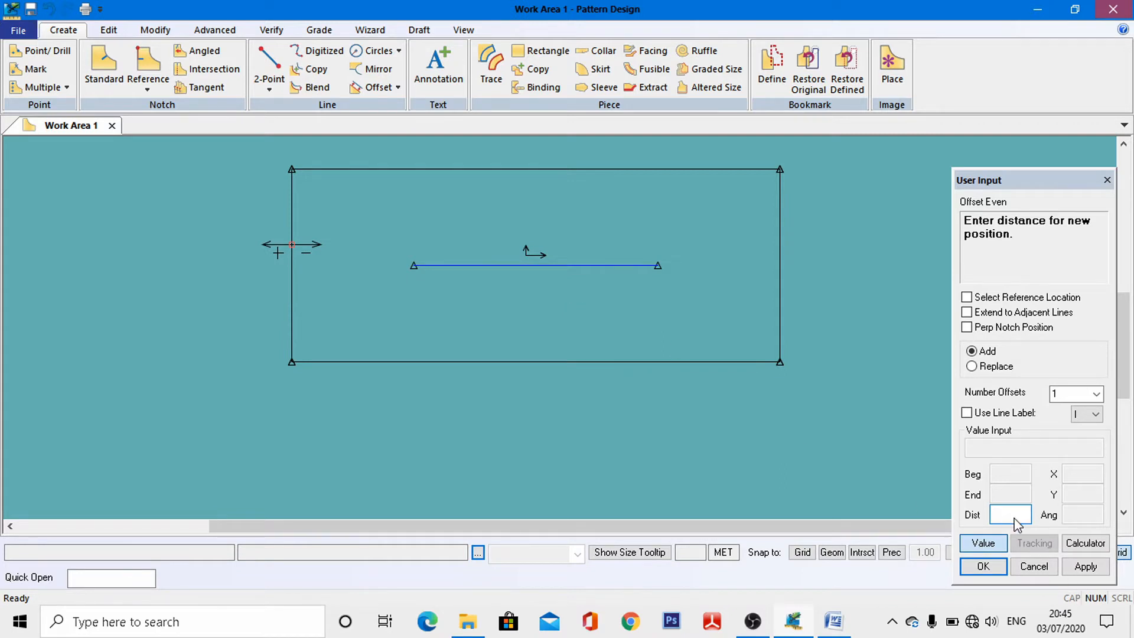
type("40.4-")
key("Return")
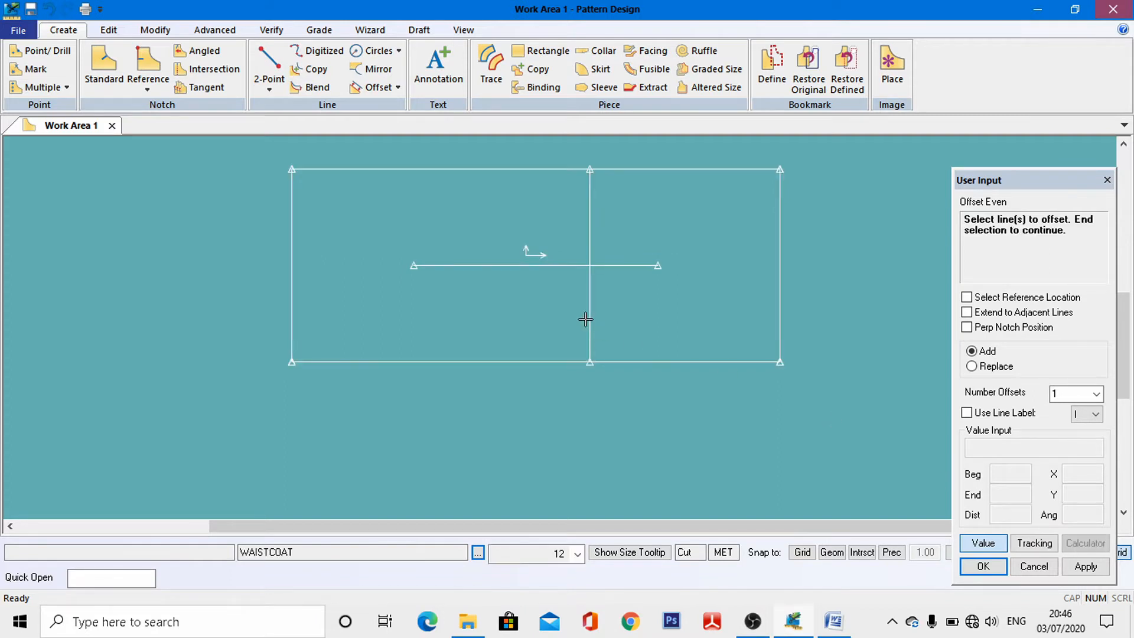
Offset the new waistline by 39.1 cm toward the rectangle's left edge to add the back neck line.
left_click(589, 214)
right_click(589, 214)
left_click(590, 217)
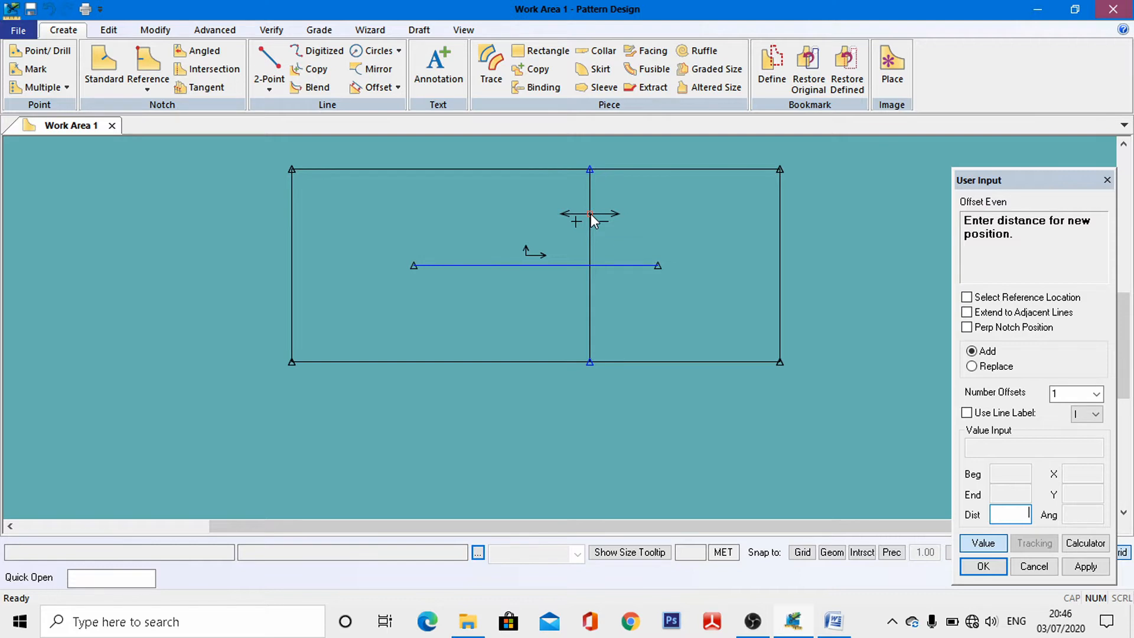
type("39.1")
key("Return")
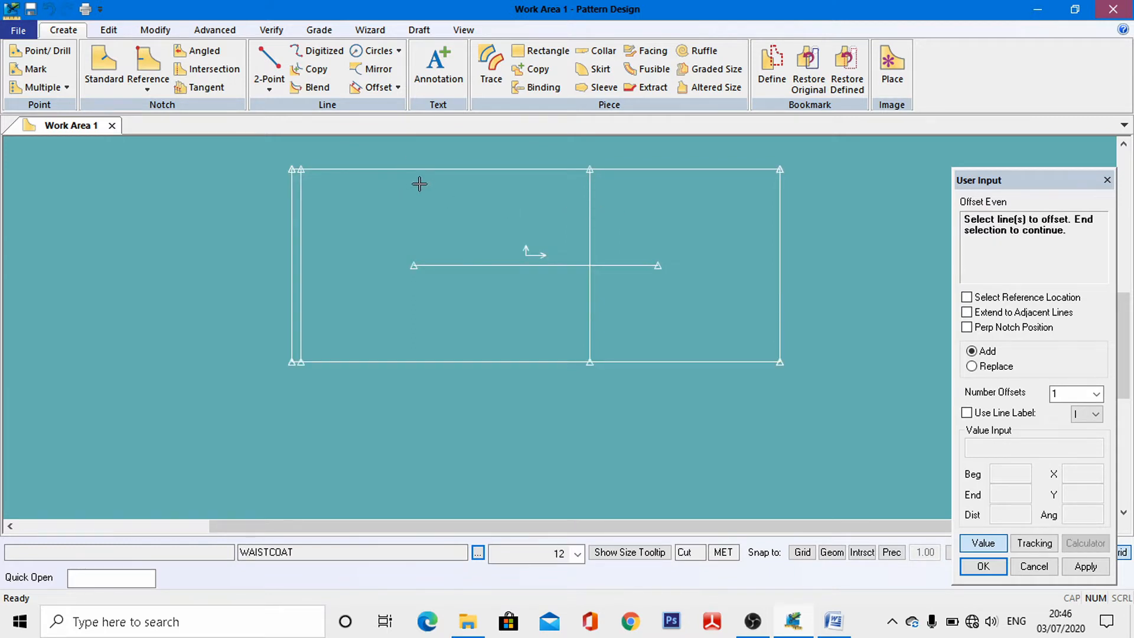
Offset the waistline by 39.1/2 cm toward the back neck line to place the bust line.
left_click(589, 233)
right_click(589, 233)
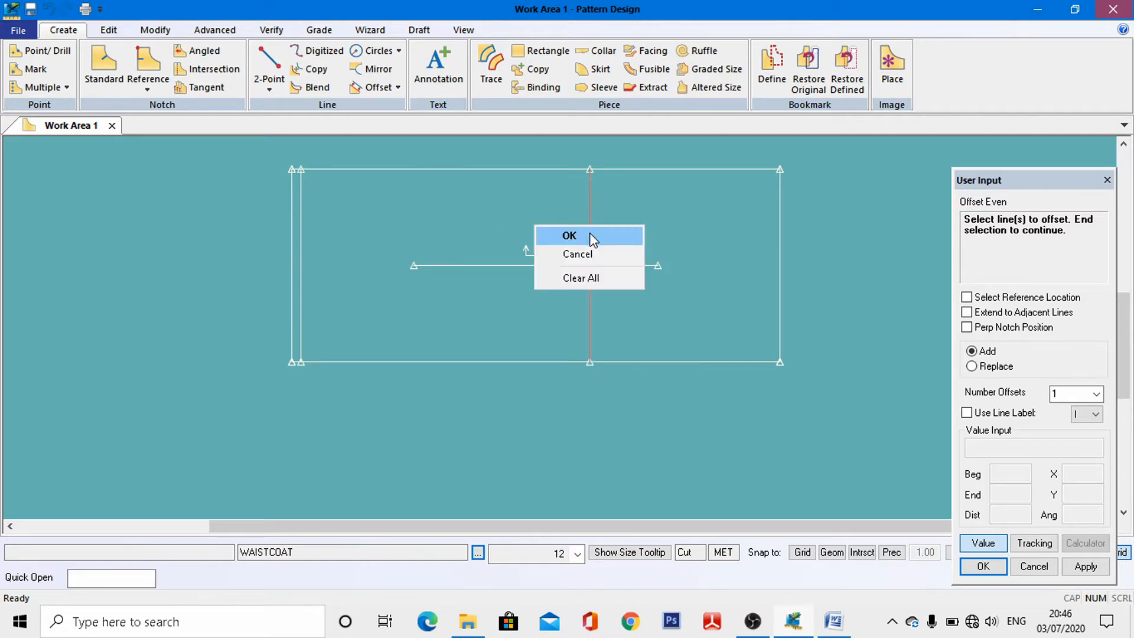
left_click(590, 235)
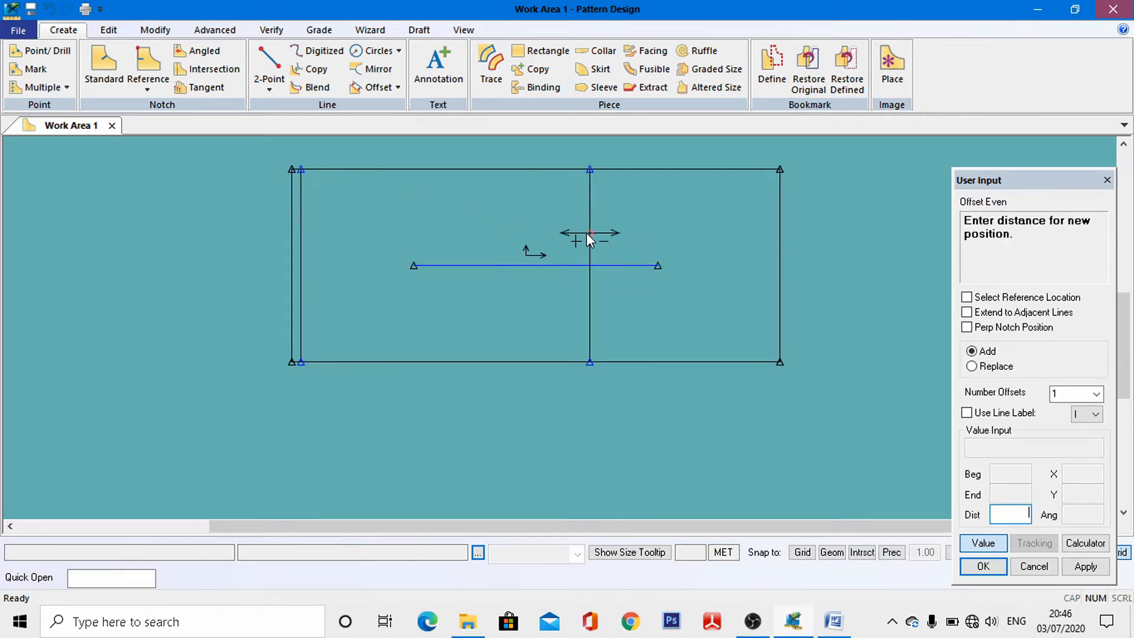
left_click(1071, 549)
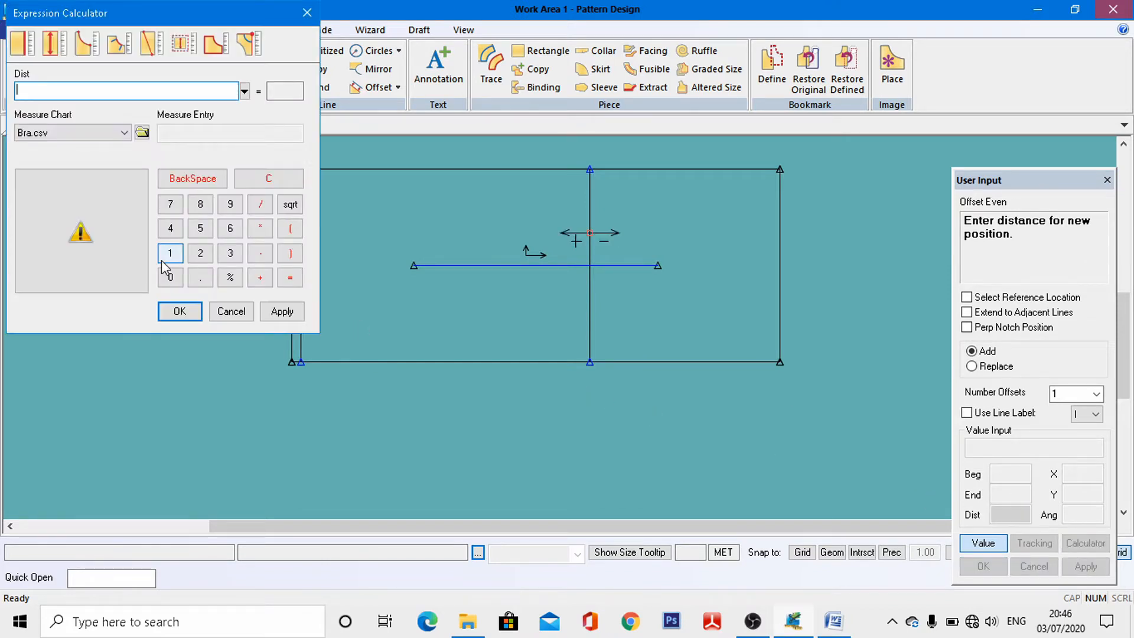
left_click(230, 251)
left_click(231, 205)
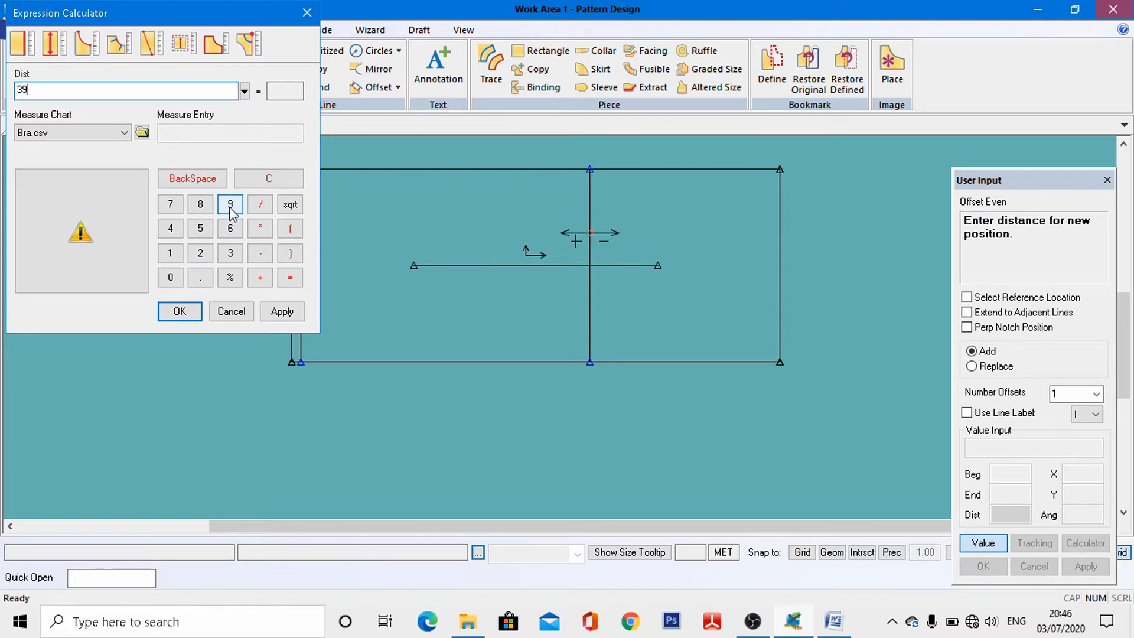
left_click(201, 278)
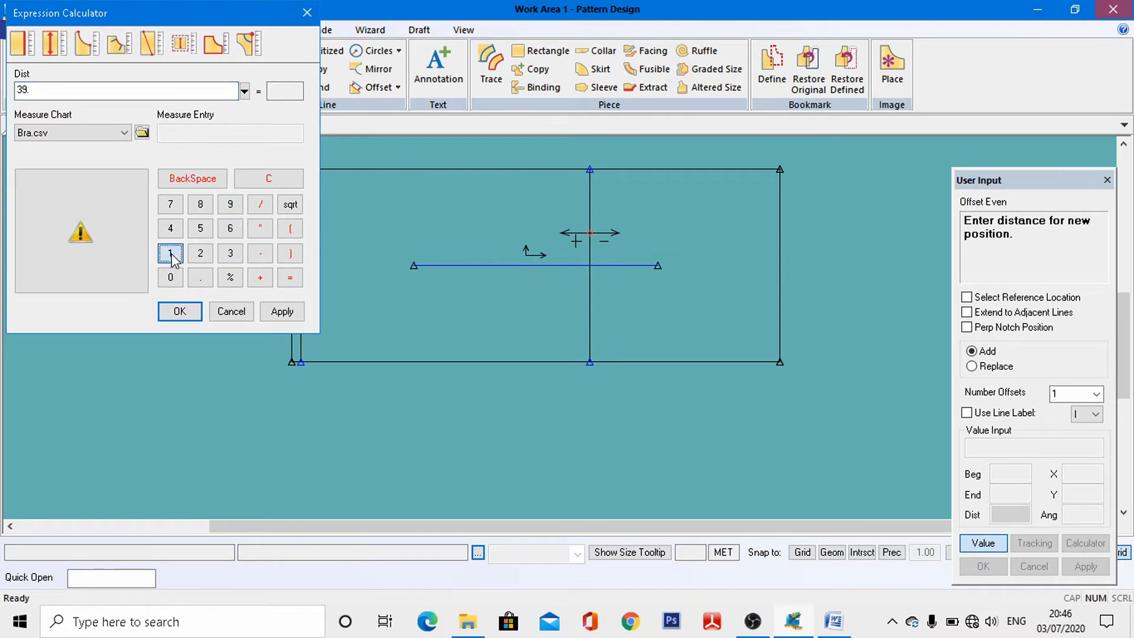
left_click(170, 253)
left_click(263, 208)
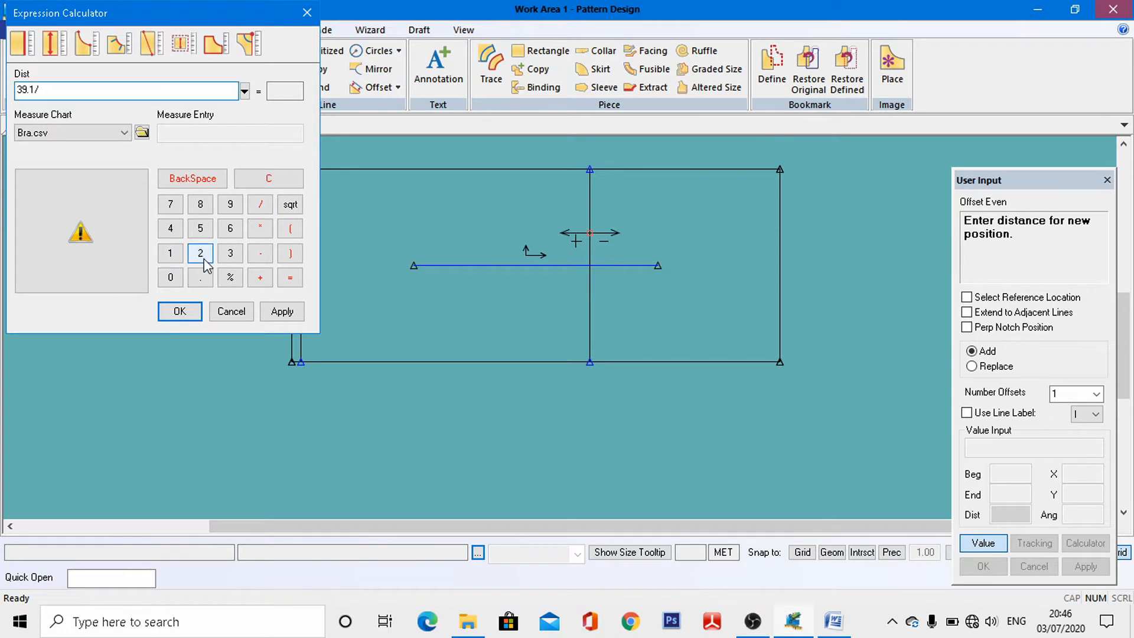
left_click(202, 254)
left_click(179, 312)
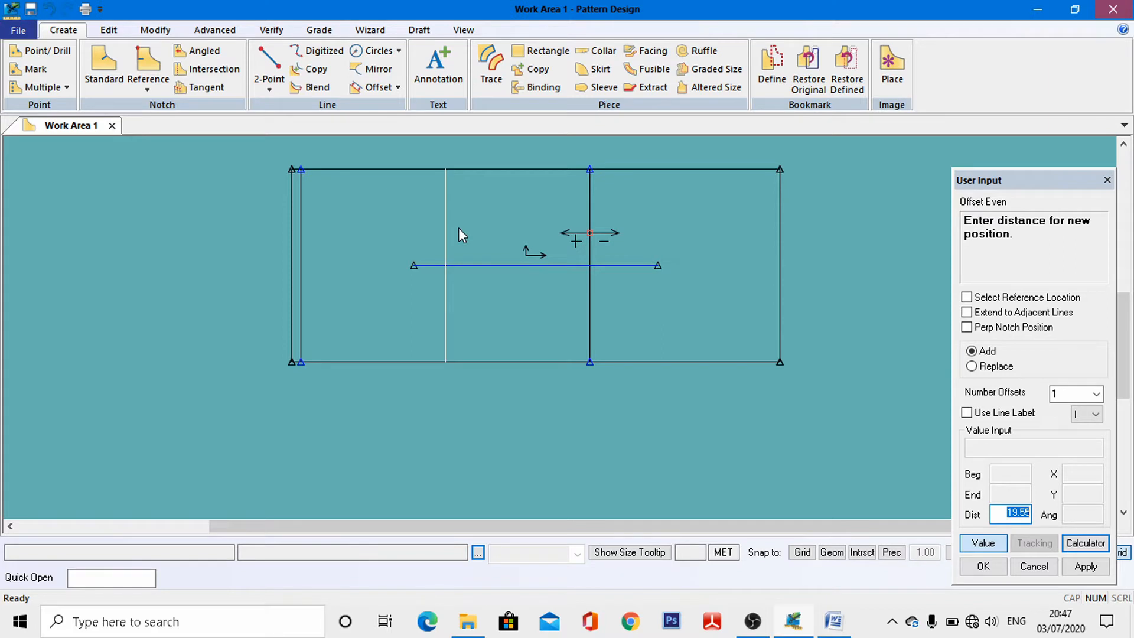
Split the rectangle's upper edge at the point where the bust line meets it.
left_click(463, 31)
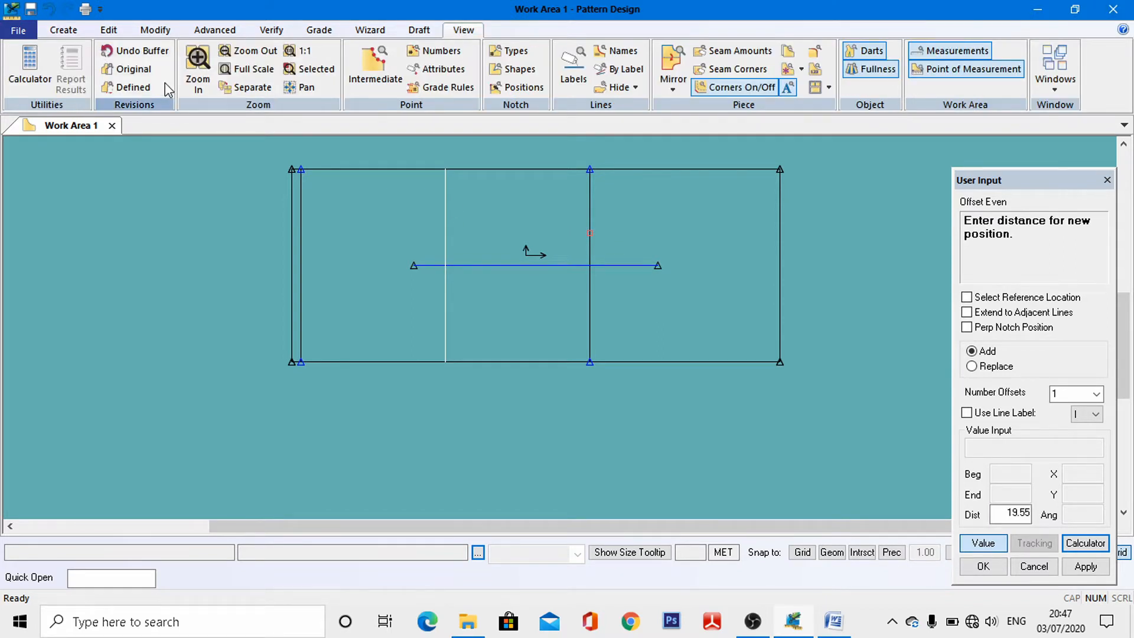
left_click(199, 66)
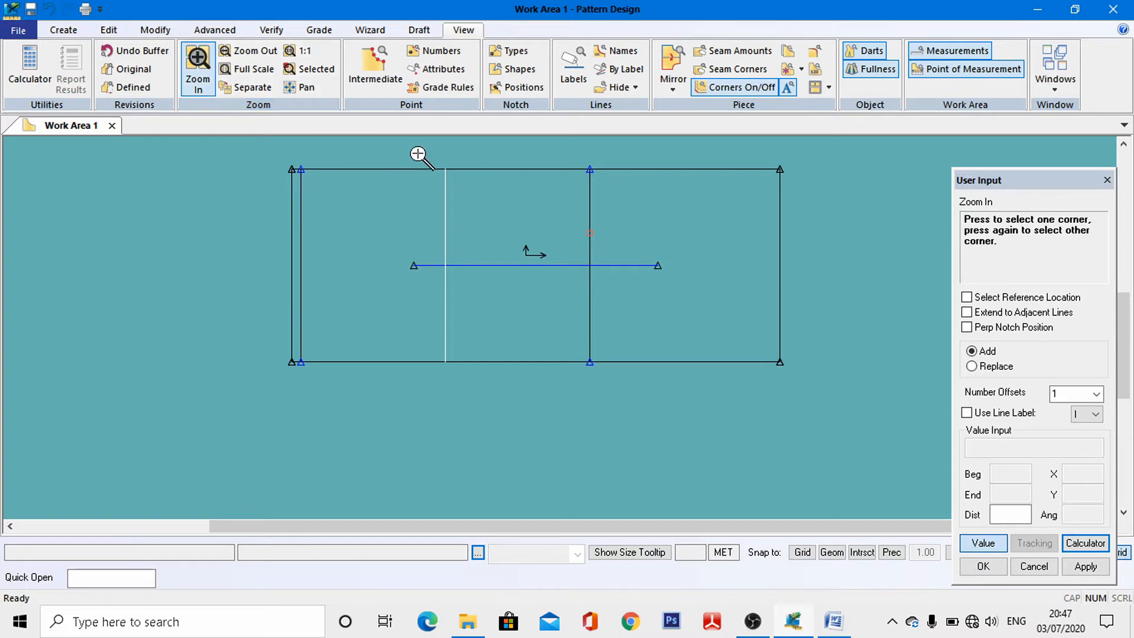
left_click(454, 179)
left_click(435, 159)
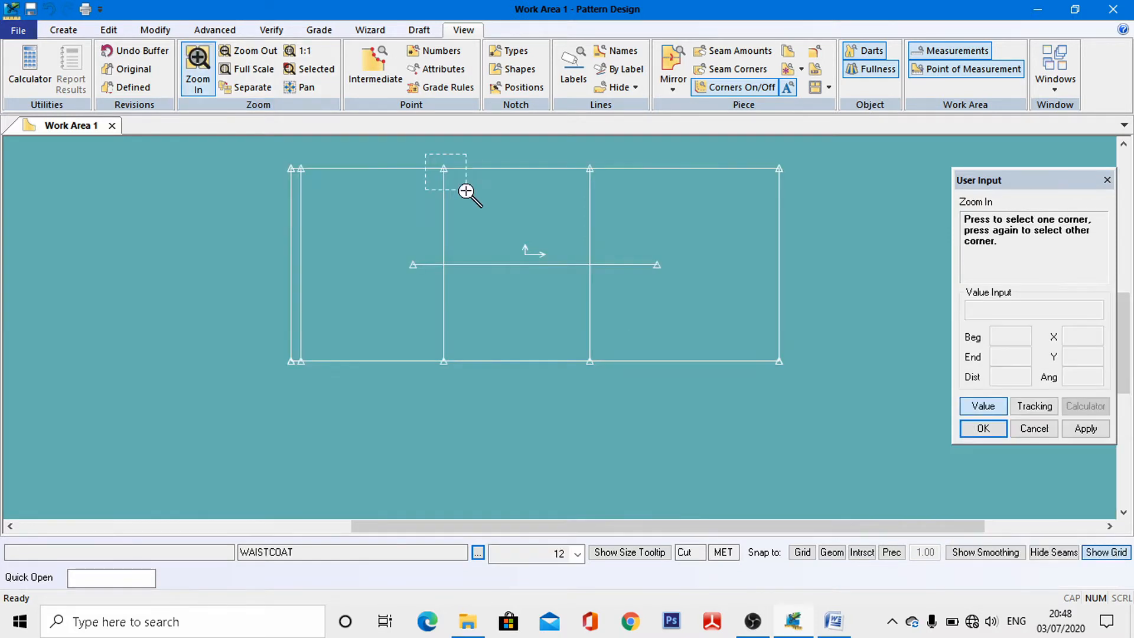
left_click(154, 31)
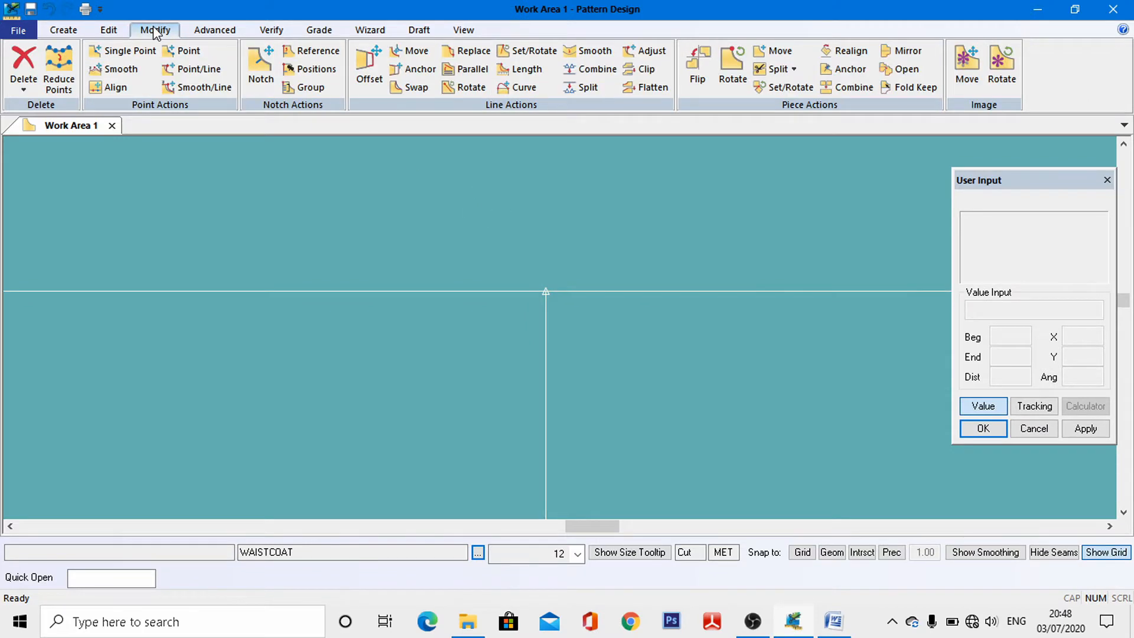
left_click(587, 86)
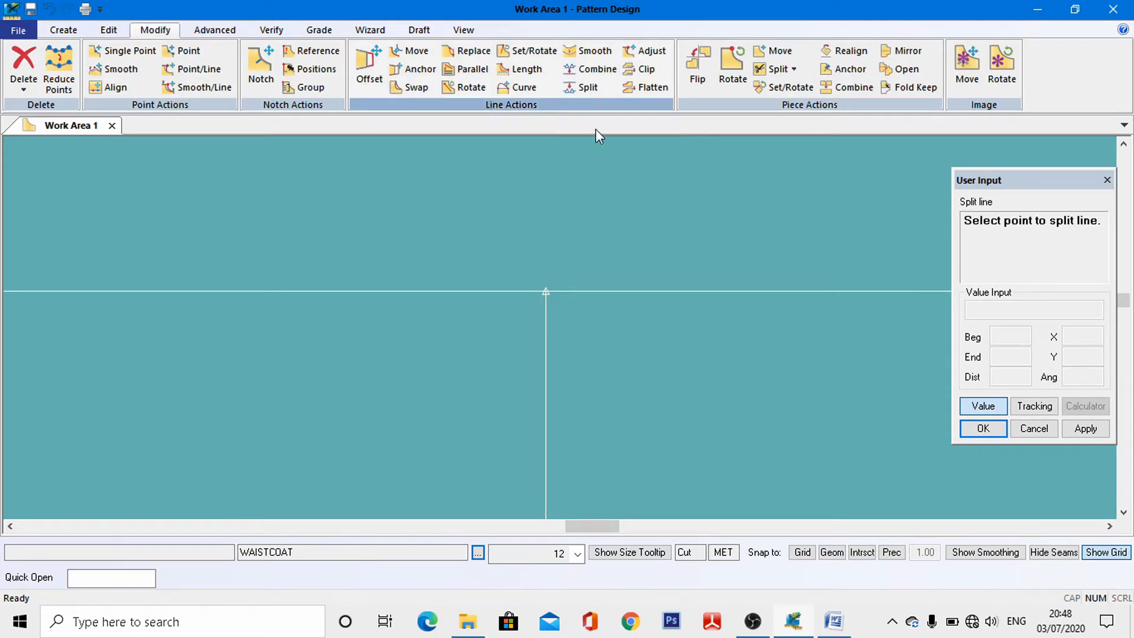
left_click(546, 292)
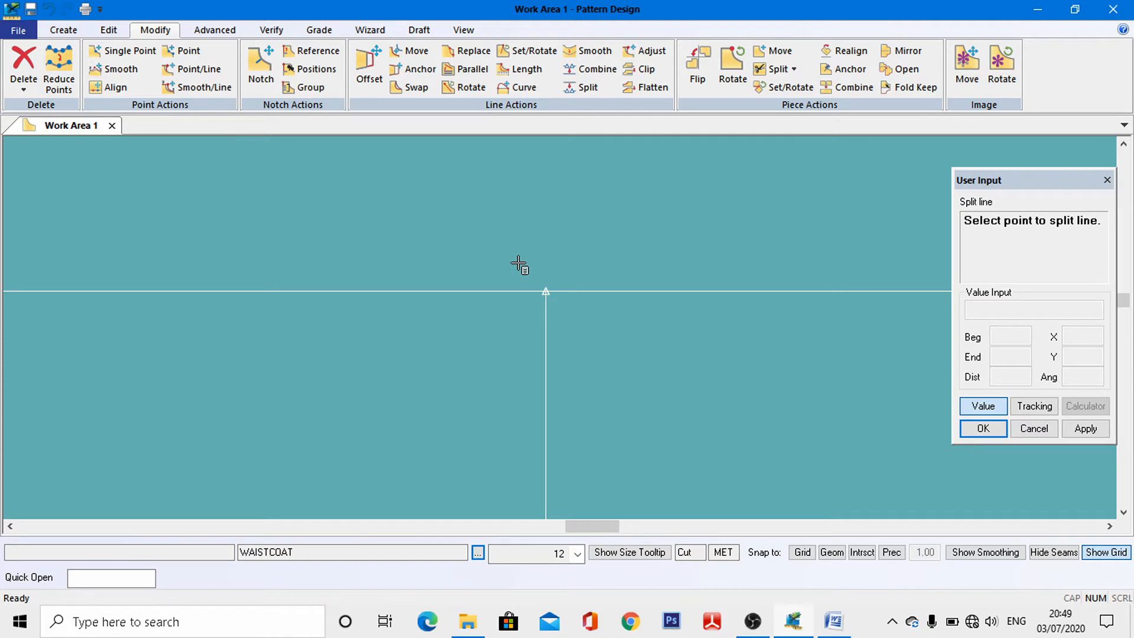
Split the rectangle's upper edge at the point where the back neck line meets it.
left_click(458, 34)
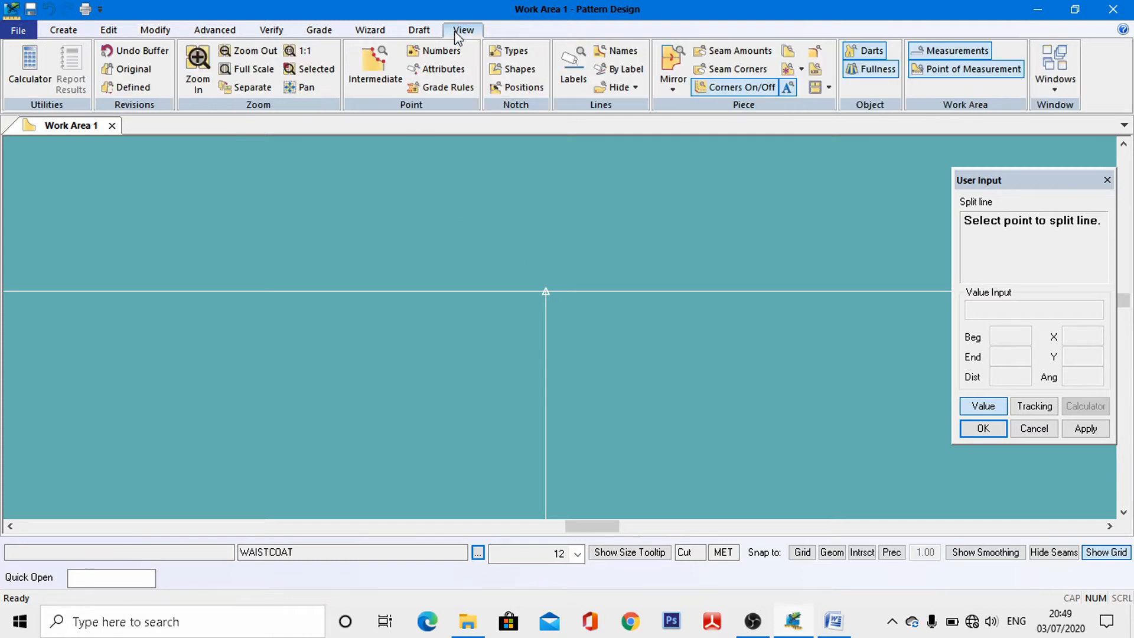
left_click(247, 49)
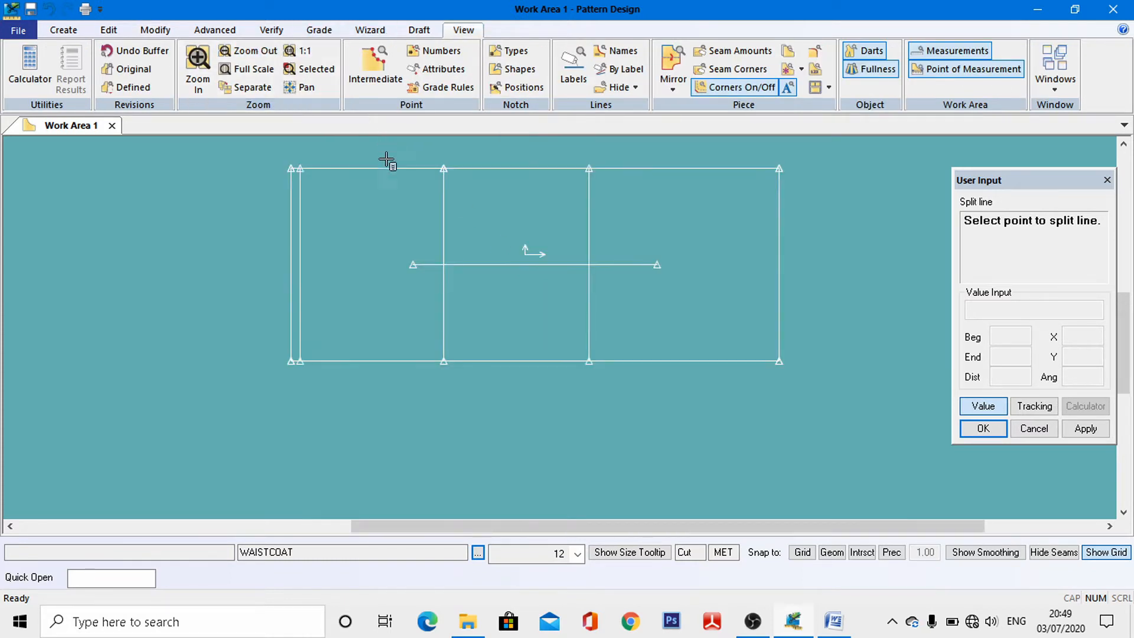
left_click(198, 68)
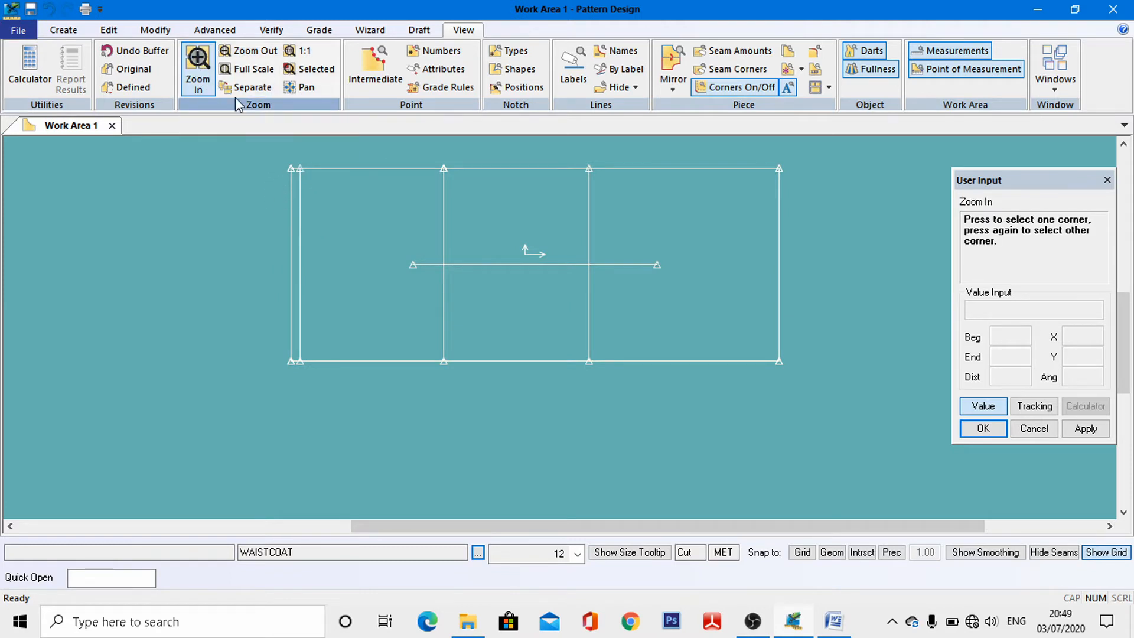
left_click(299, 164)
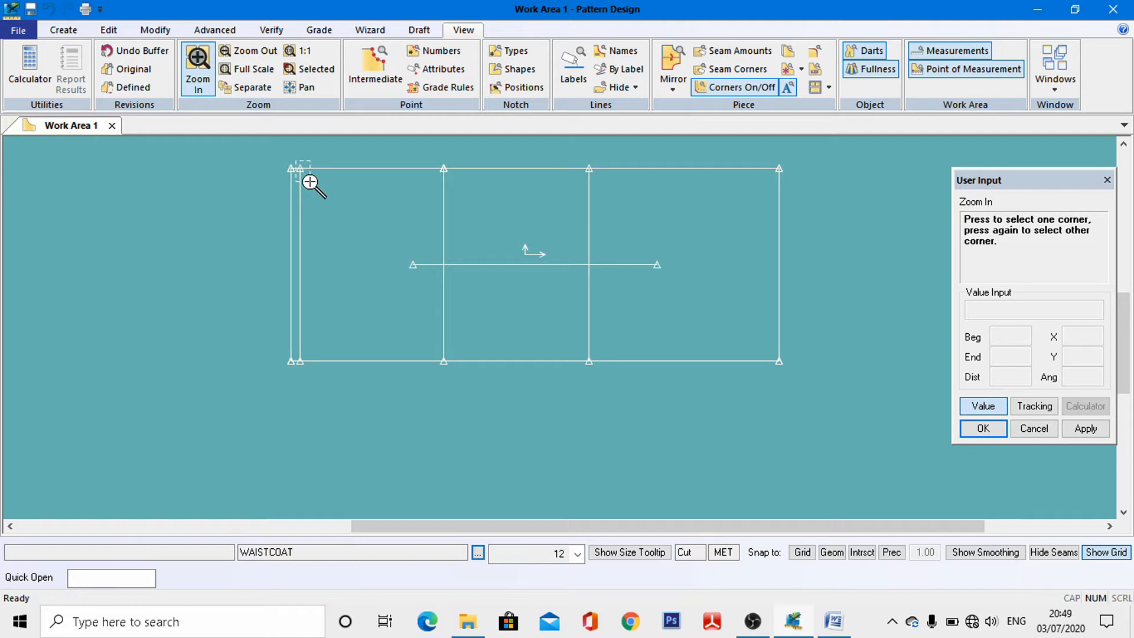
left_click(310, 182)
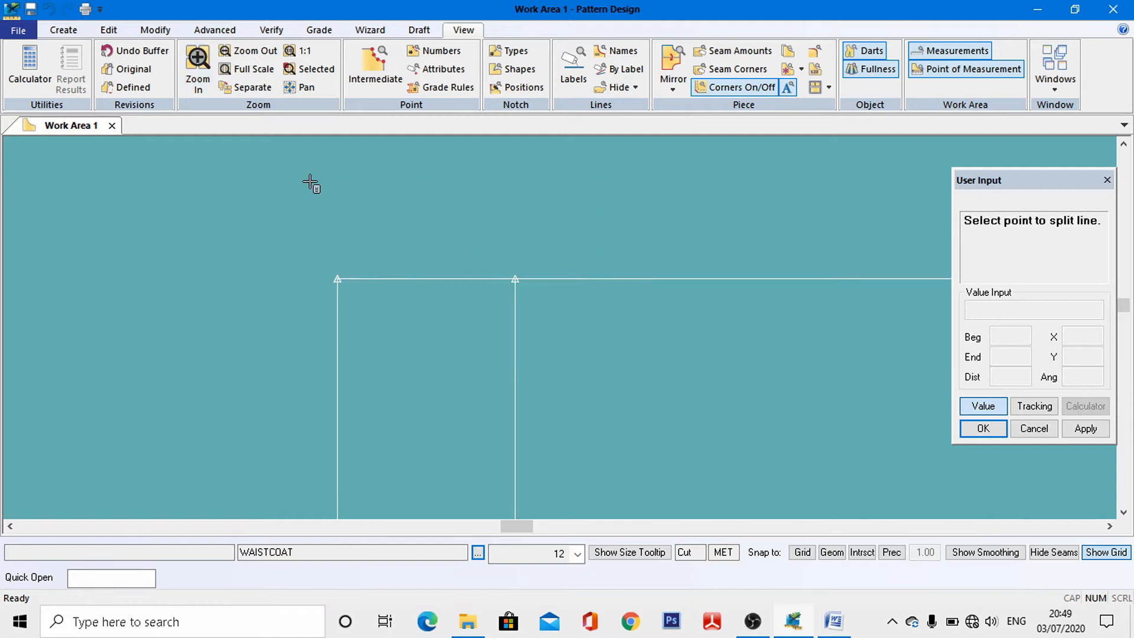
left_click(155, 30)
left_click(577, 94)
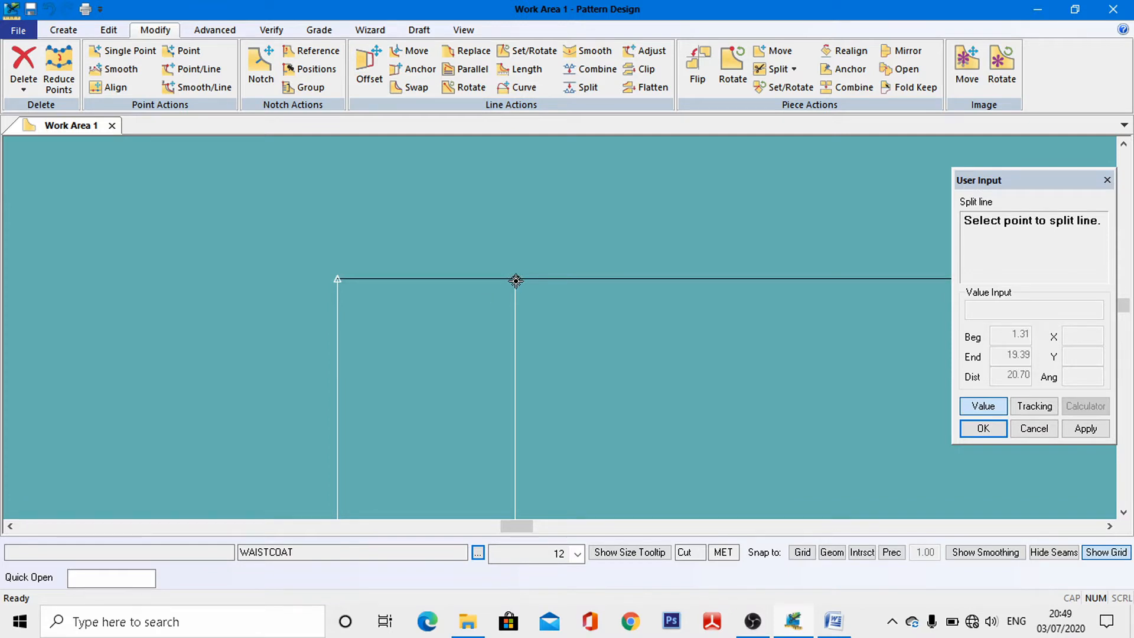
left_click(515, 280)
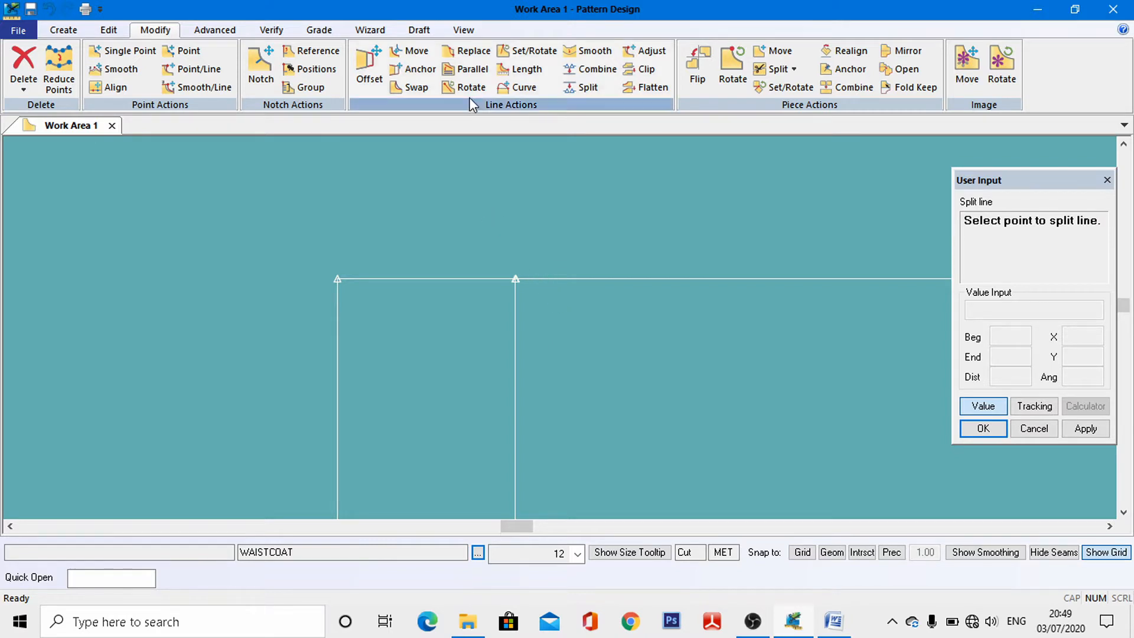
Measure the length of the rectangle's upper edge segment between the back neck line and the bust line.
left_click(464, 30)
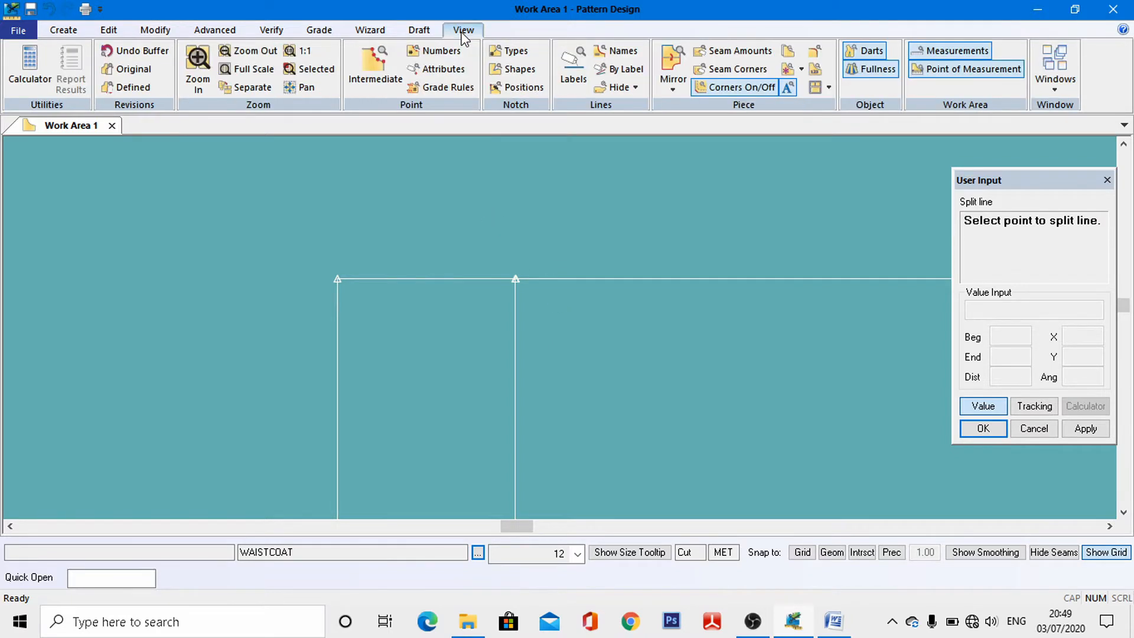
left_click(256, 51)
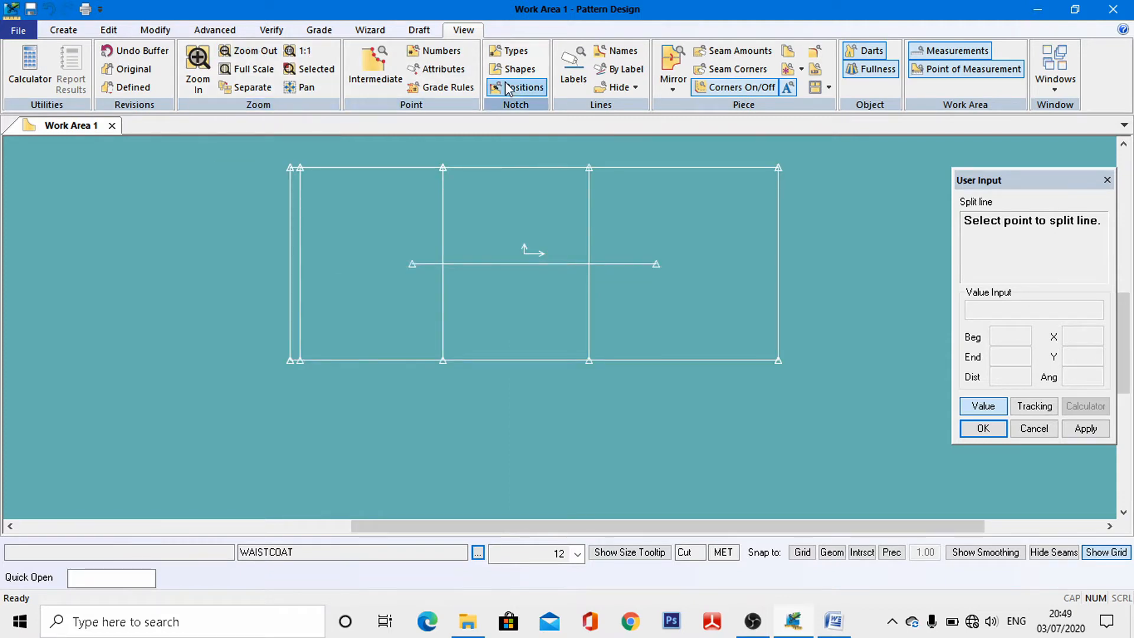
left_click(271, 30)
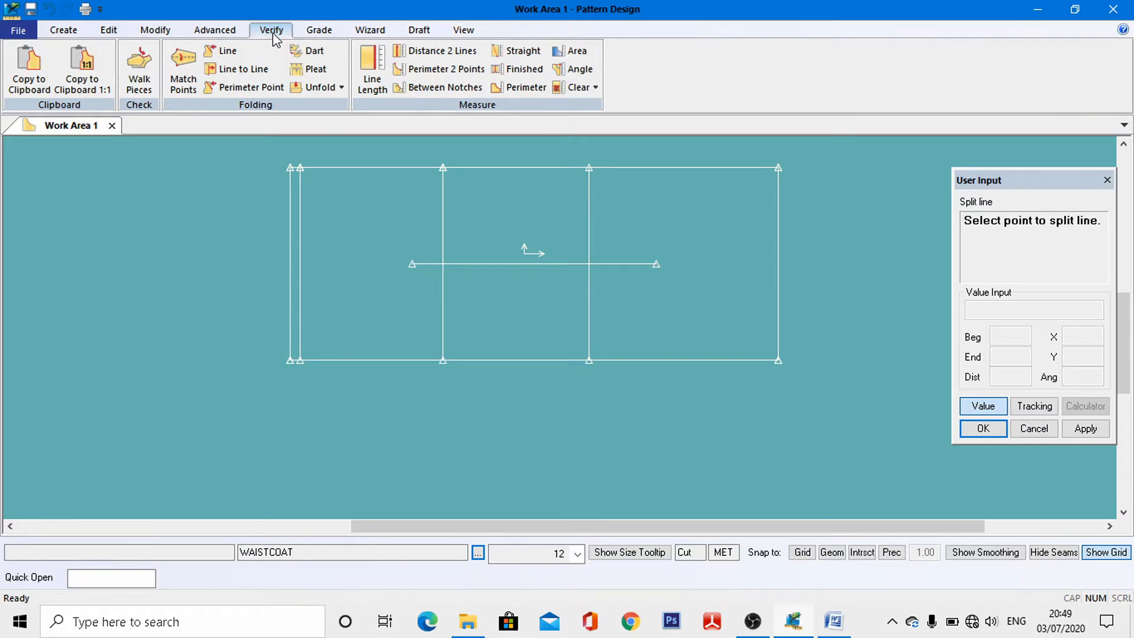
left_click(372, 65)
left_click(370, 168)
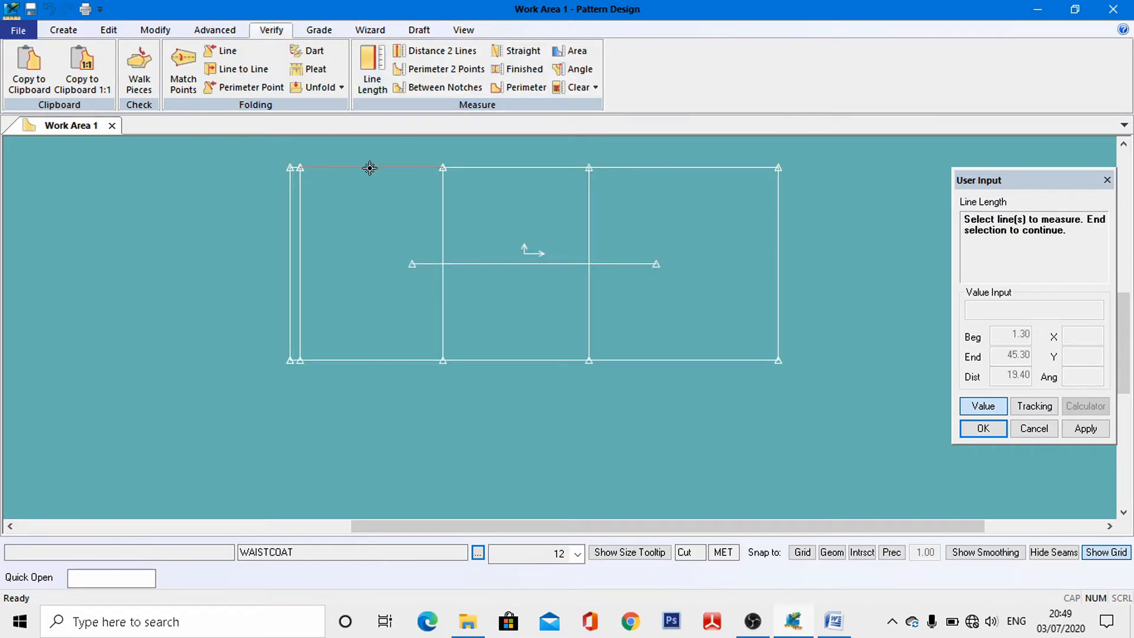
right_click(370, 169)
left_click(372, 172)
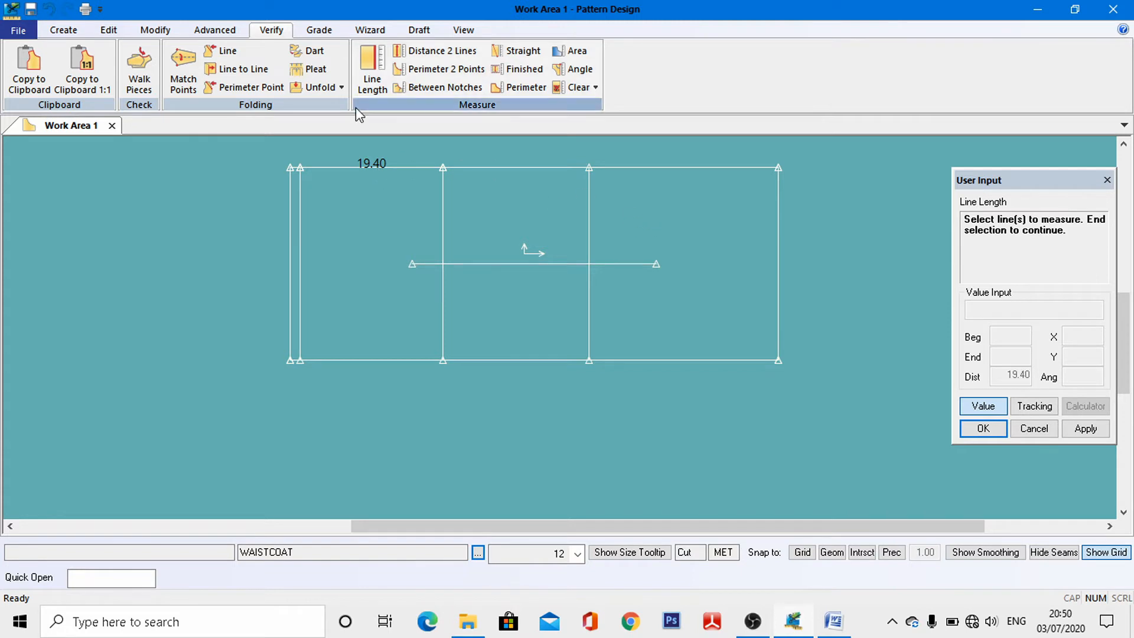
Offset the bust line by 19.40/3 cm toward the back neck line to add another parallel construction line.
left_click(59, 32)
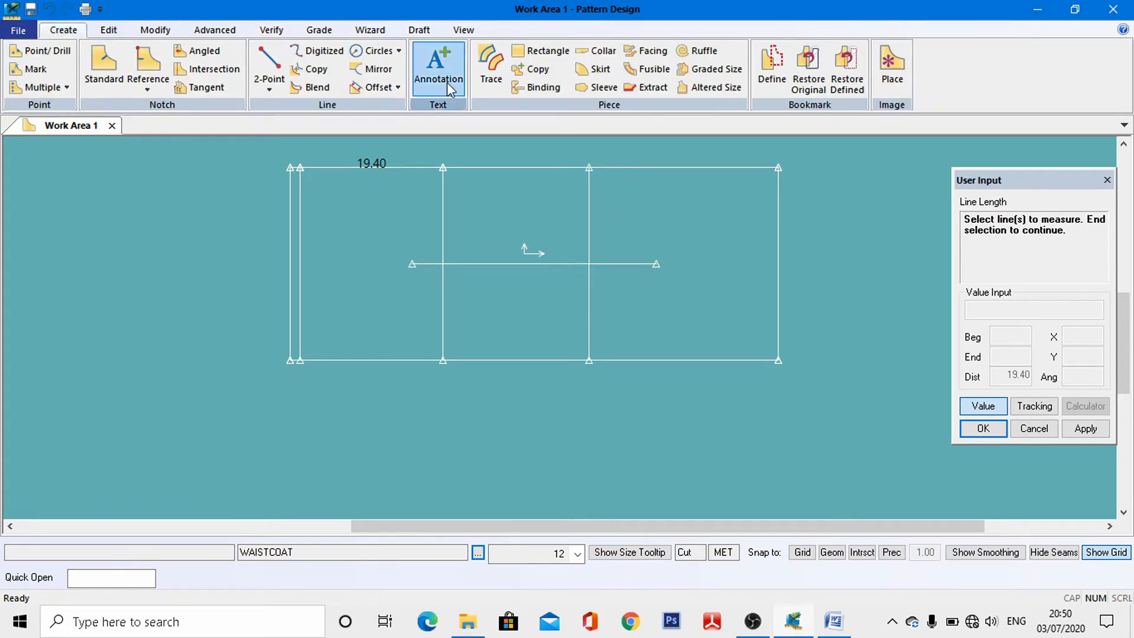
left_click(381, 87)
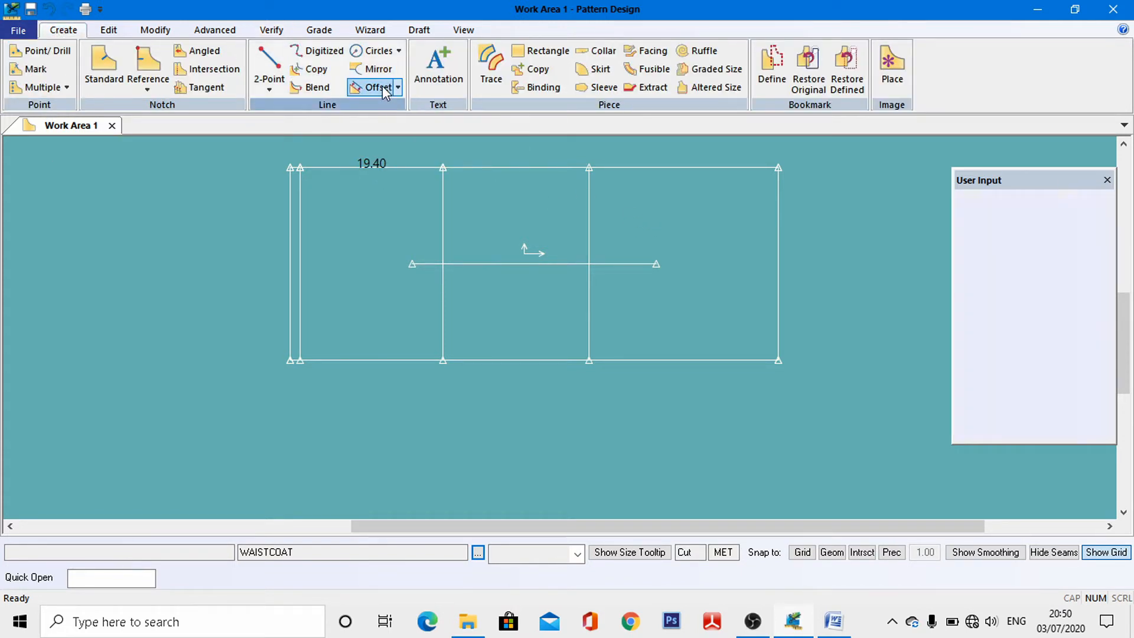
left_click(445, 214)
right_click(446, 214)
left_click(446, 217)
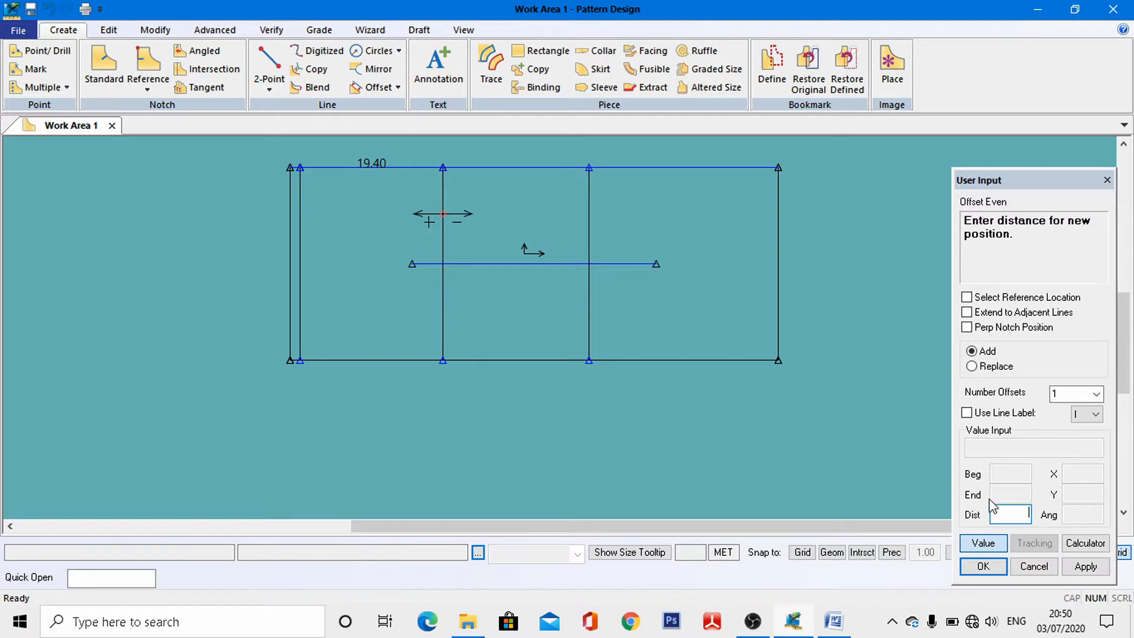
left_click(1083, 545)
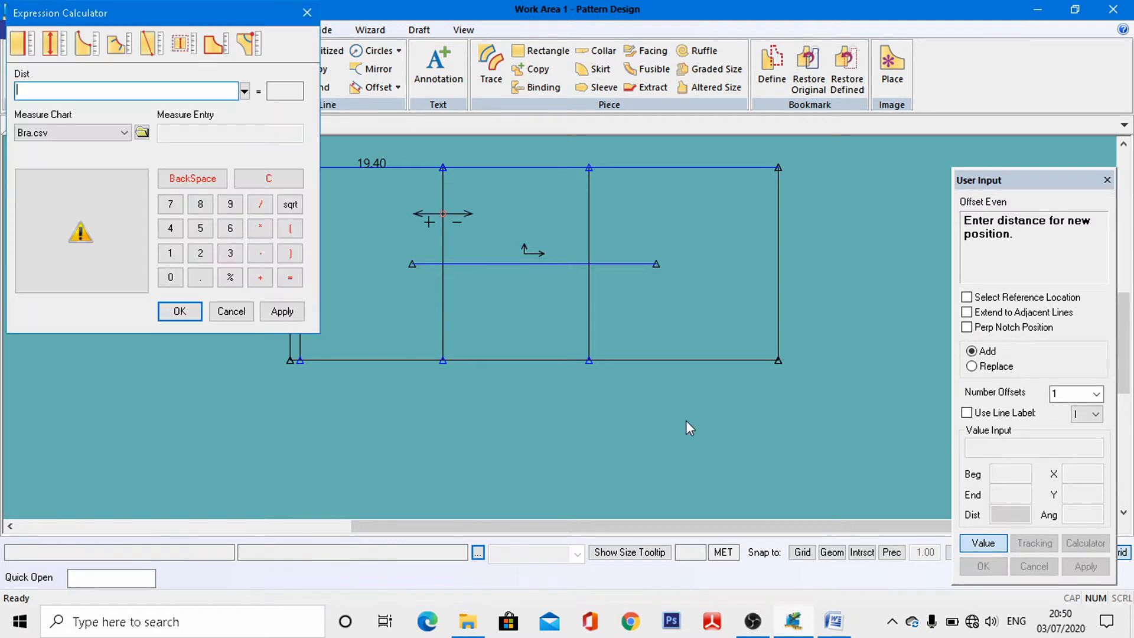
left_click(170, 253)
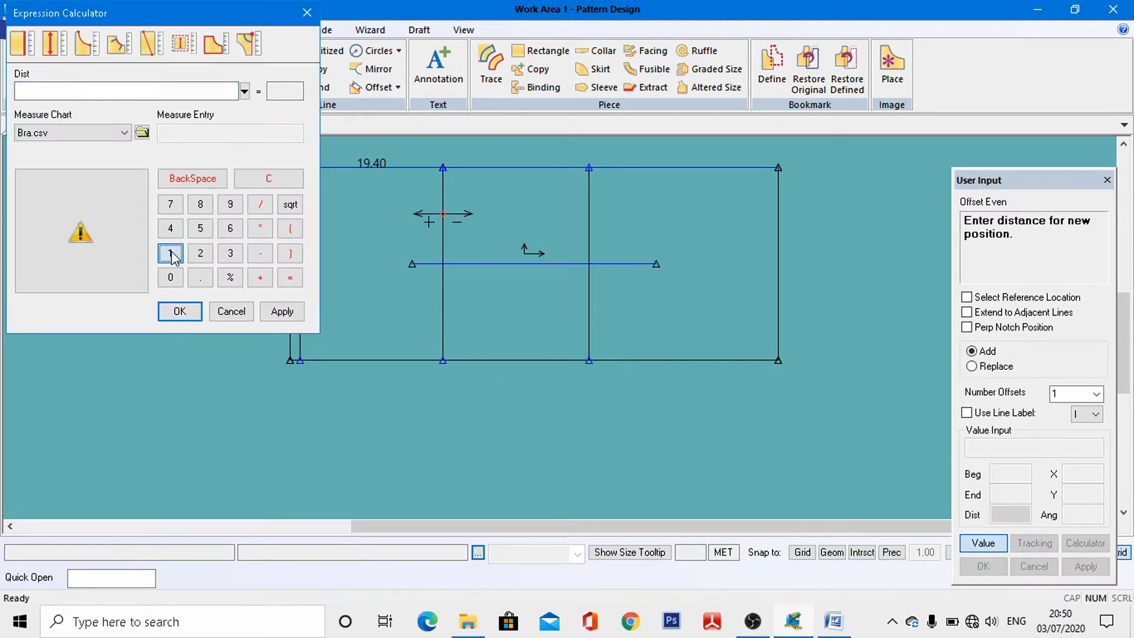
left_click(231, 203)
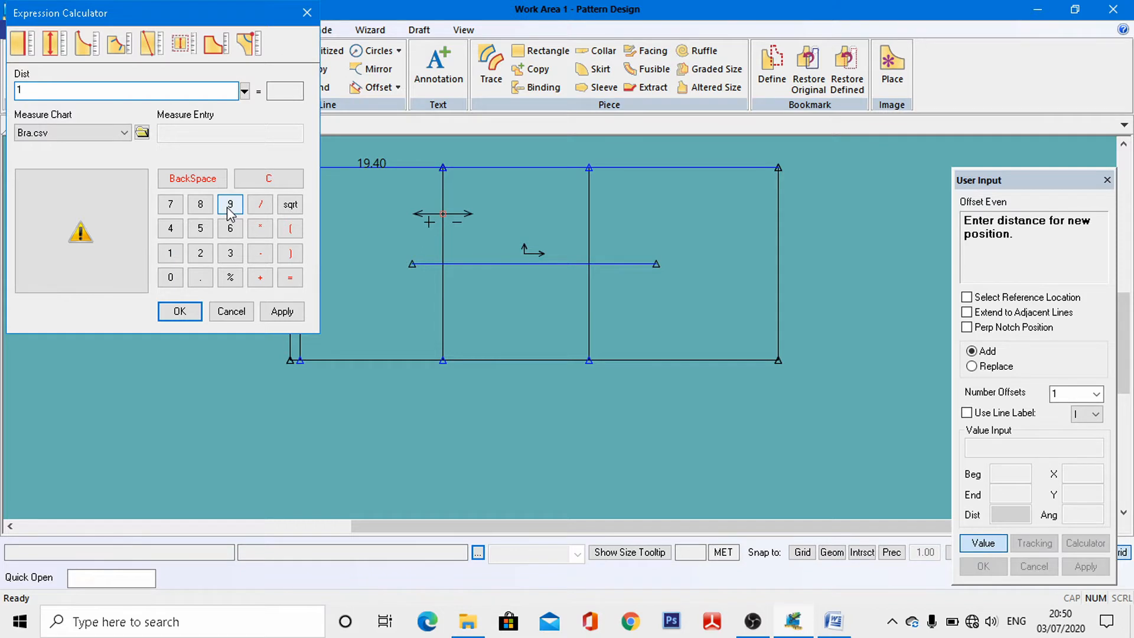
left_click(200, 278)
left_click(171, 229)
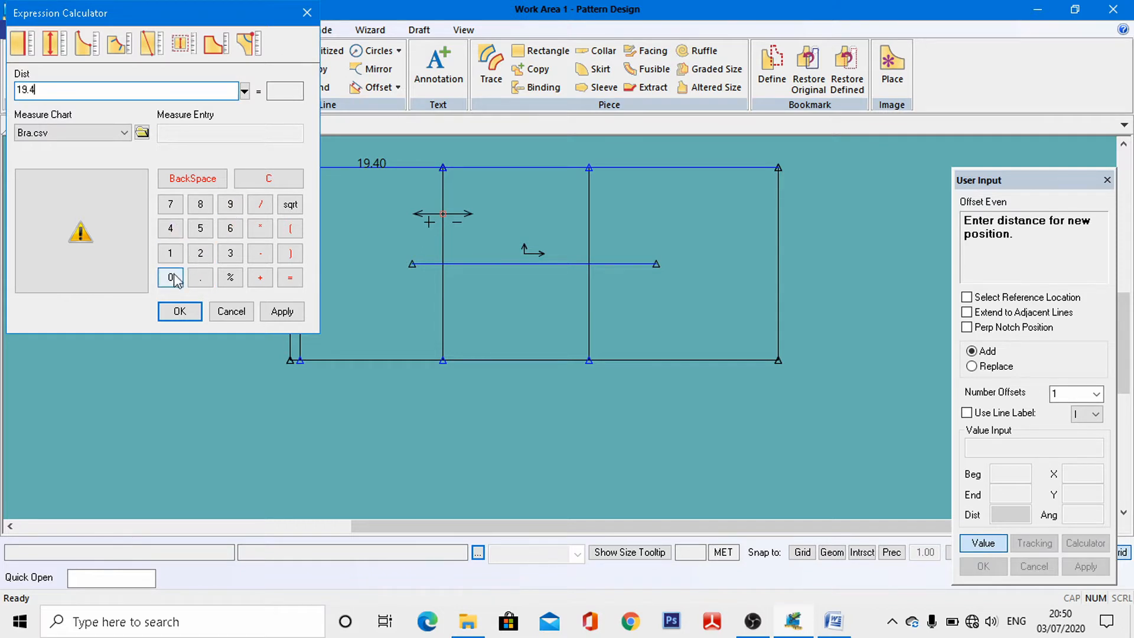
left_click(171, 278)
left_click(261, 204)
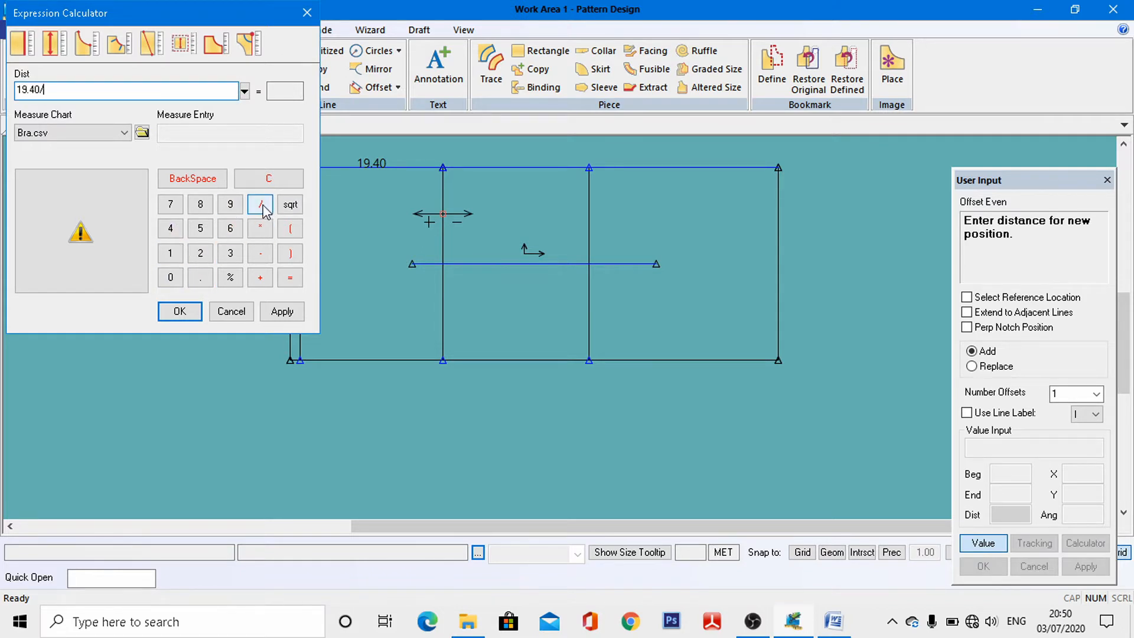
left_click(231, 253)
left_click(180, 311)
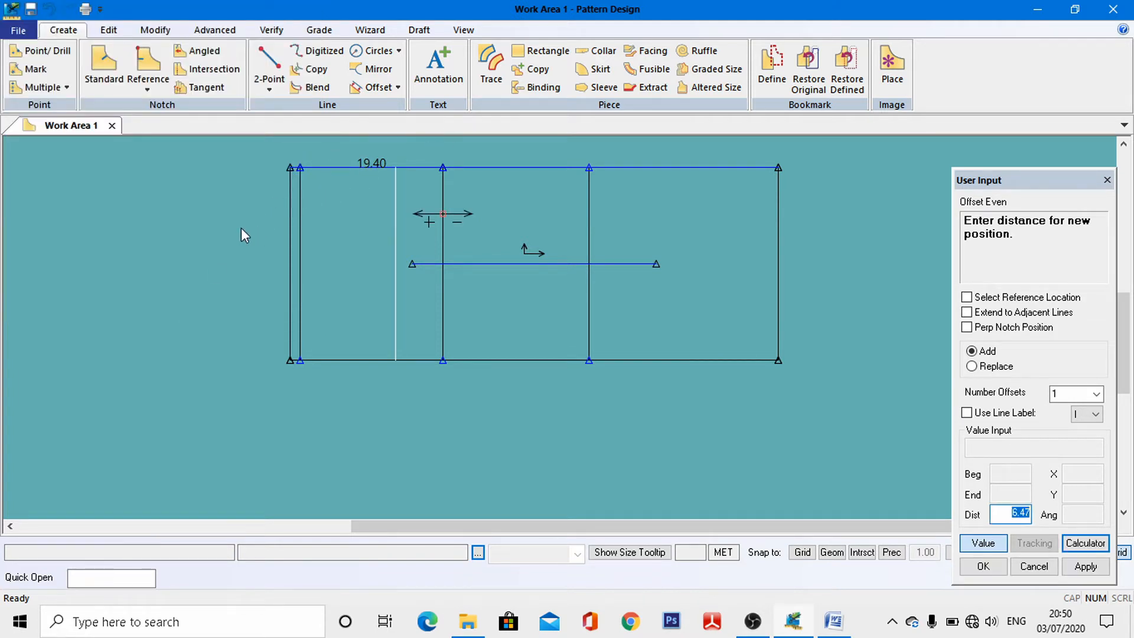
right_click(241, 228)
left_click(241, 229)
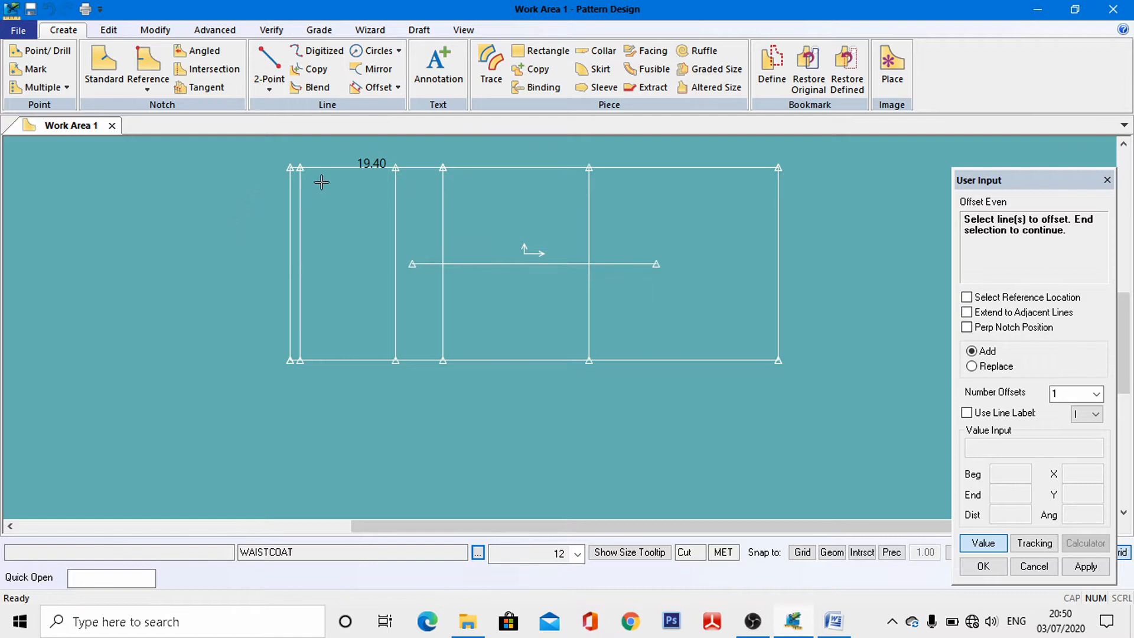
Select the upper edge segment between the back neck and bust lines for offsetting, and look up the armscye bottom width in the Word measurement sheet.
left_click(375, 88)
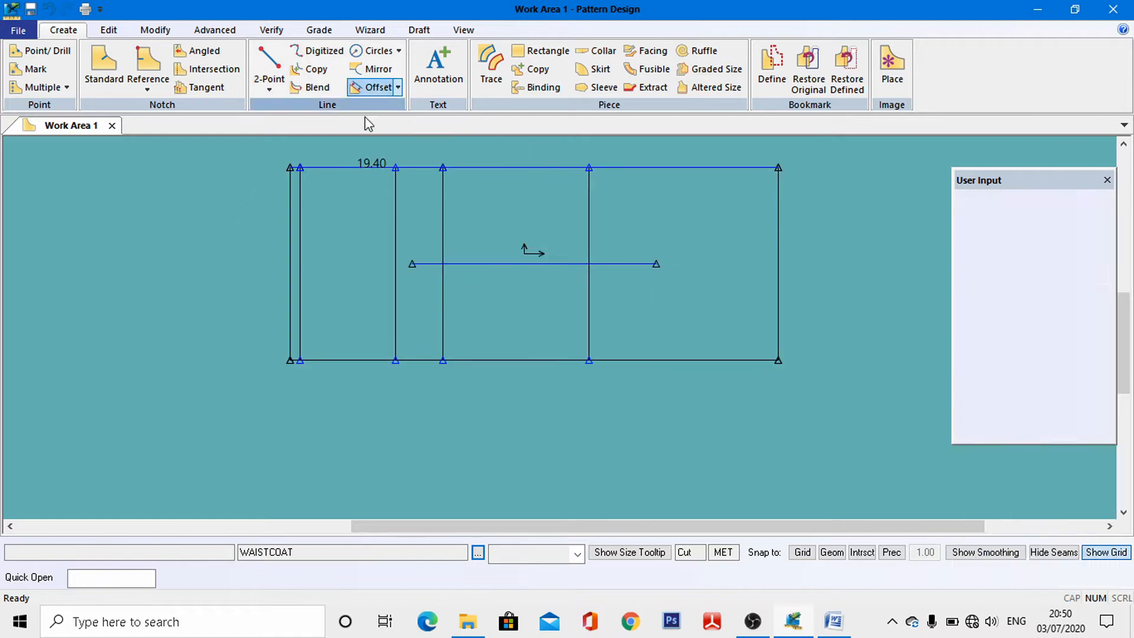
left_click(342, 168)
right_click(341, 167)
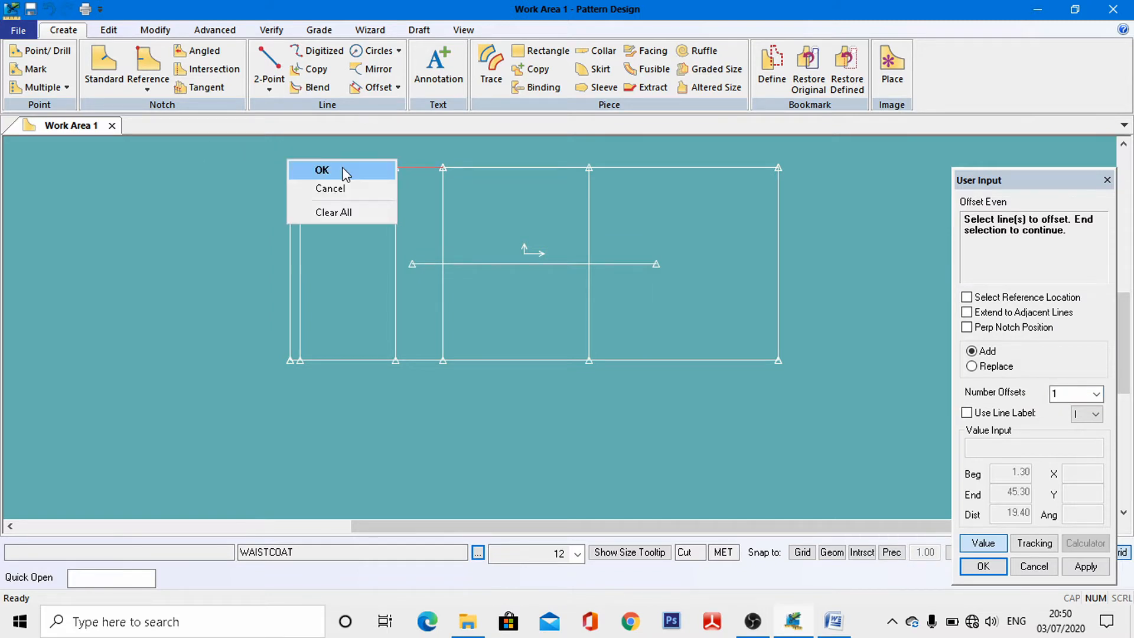
left_click(346, 172)
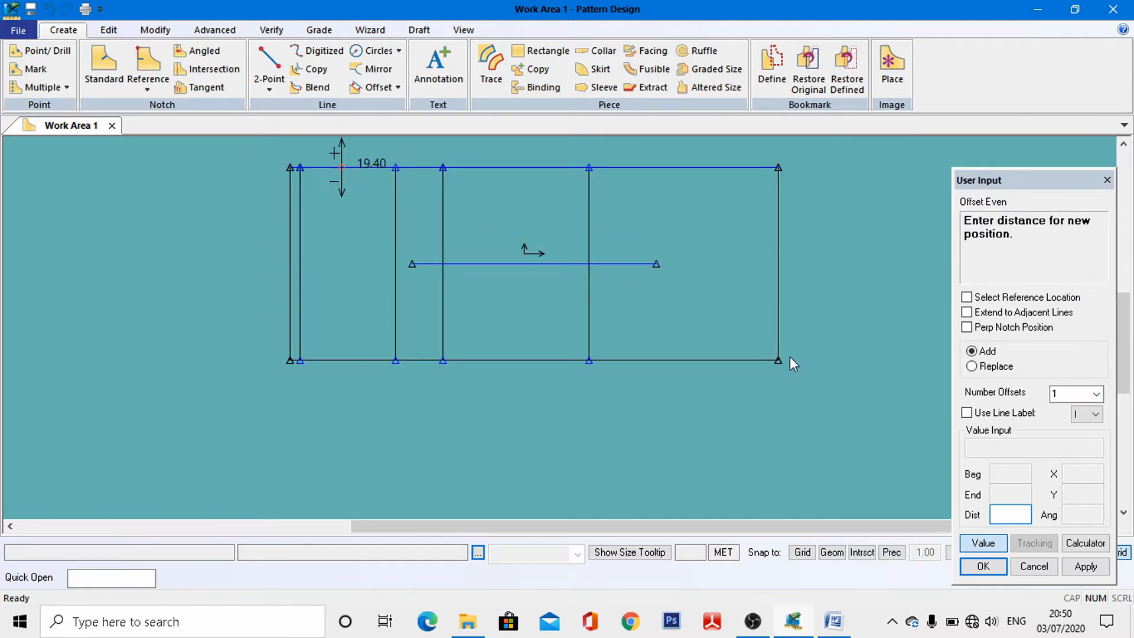
left_click(836, 631)
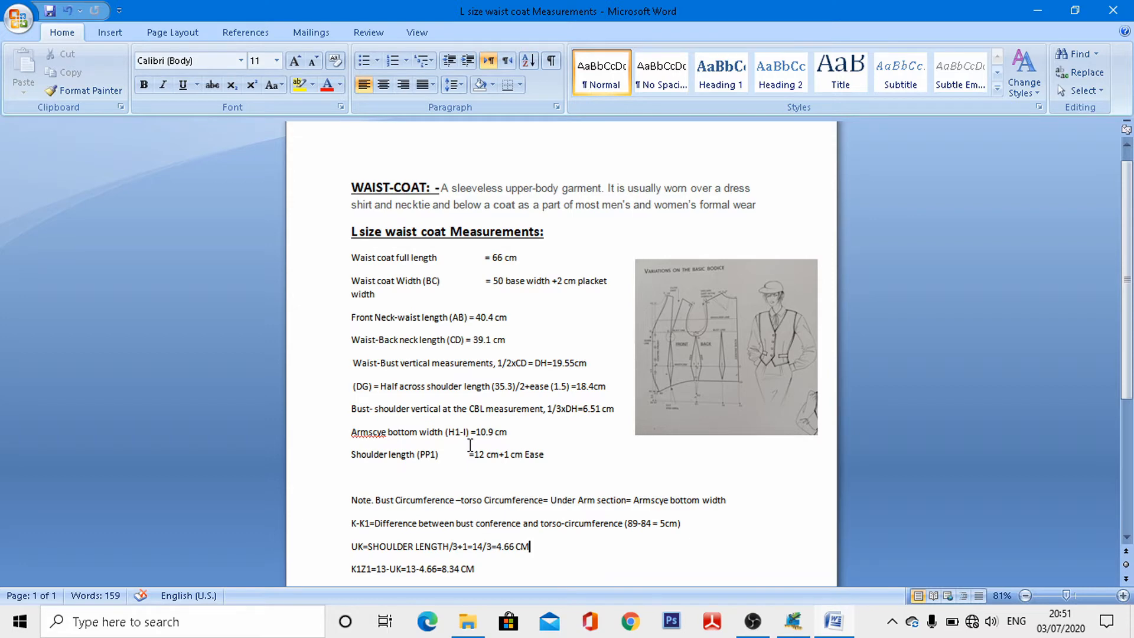
left_click(793, 621)
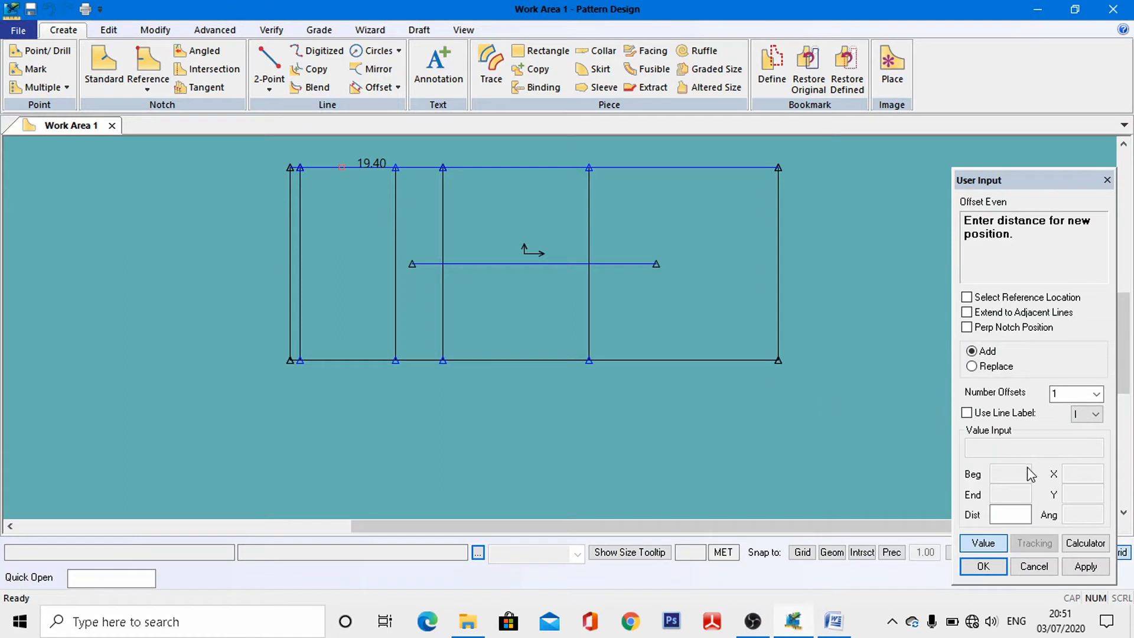
Offset the selected upper edge segment by -(10.9/2) cm into the rectangle, calculating the distance with the expression calculator.
left_click(1085, 545)
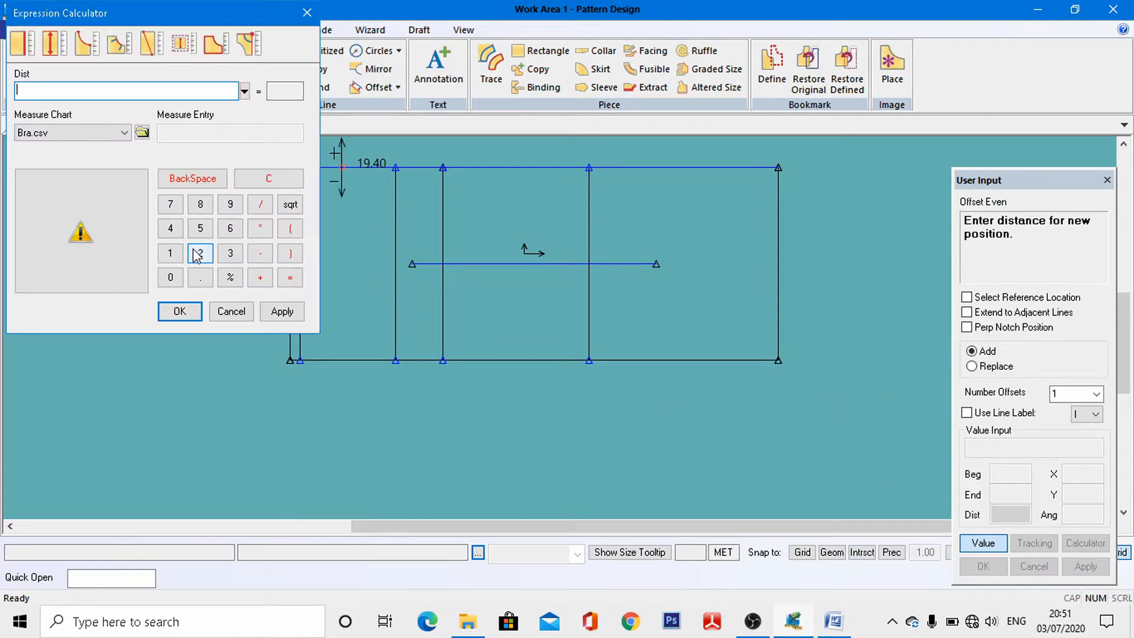
left_click(170, 254)
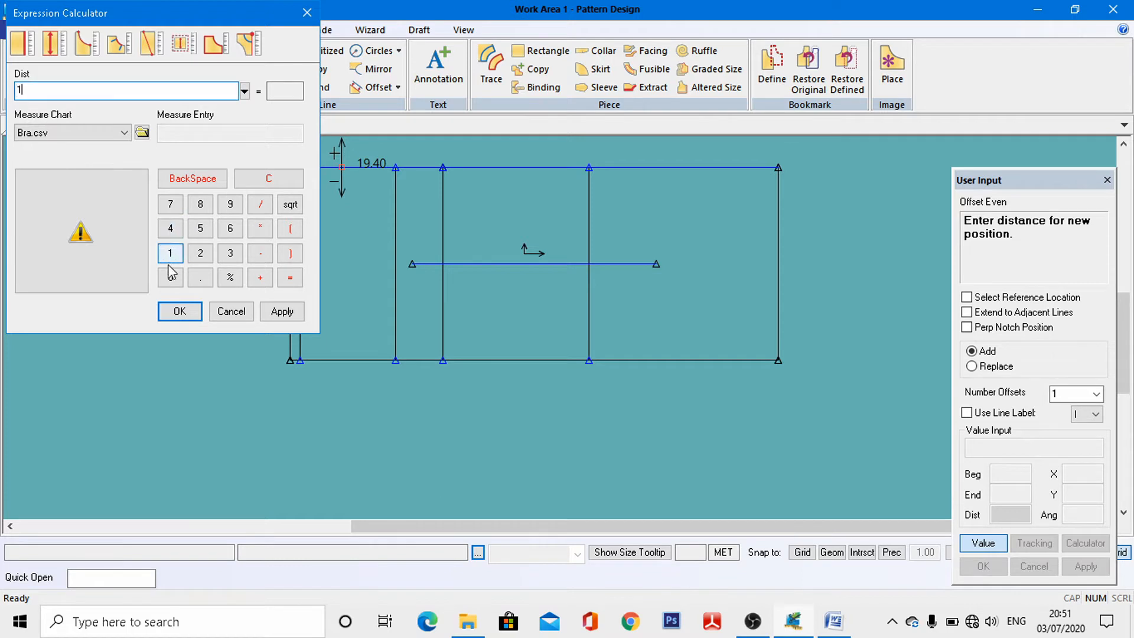
left_click(170, 277)
left_click(200, 278)
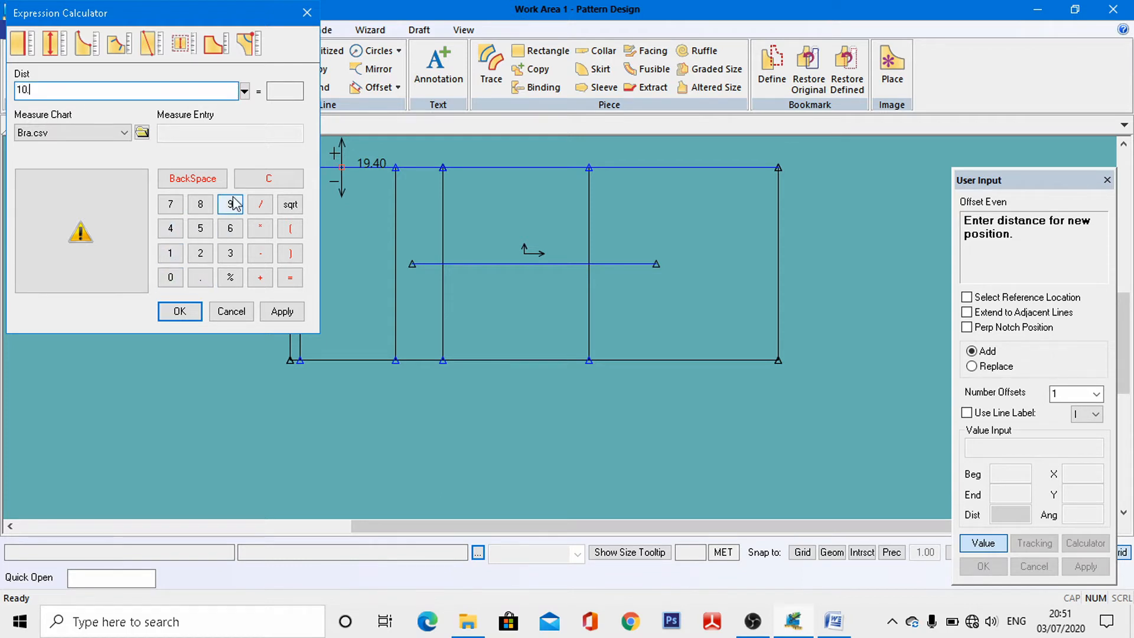
left_click(230, 204)
left_click(258, 206)
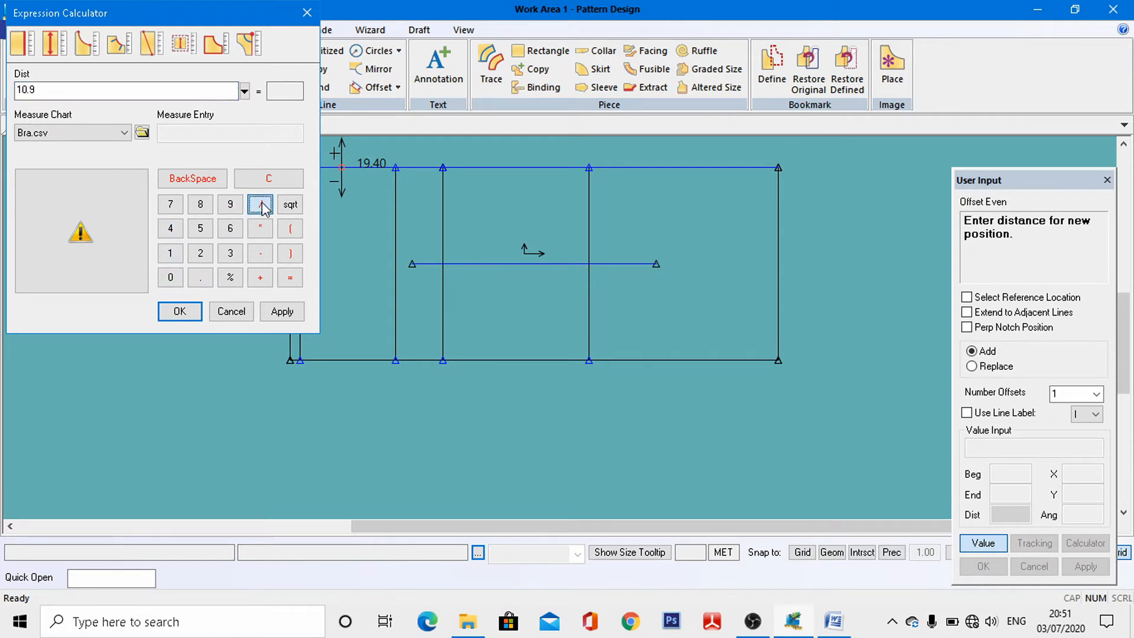
left_click(201, 255)
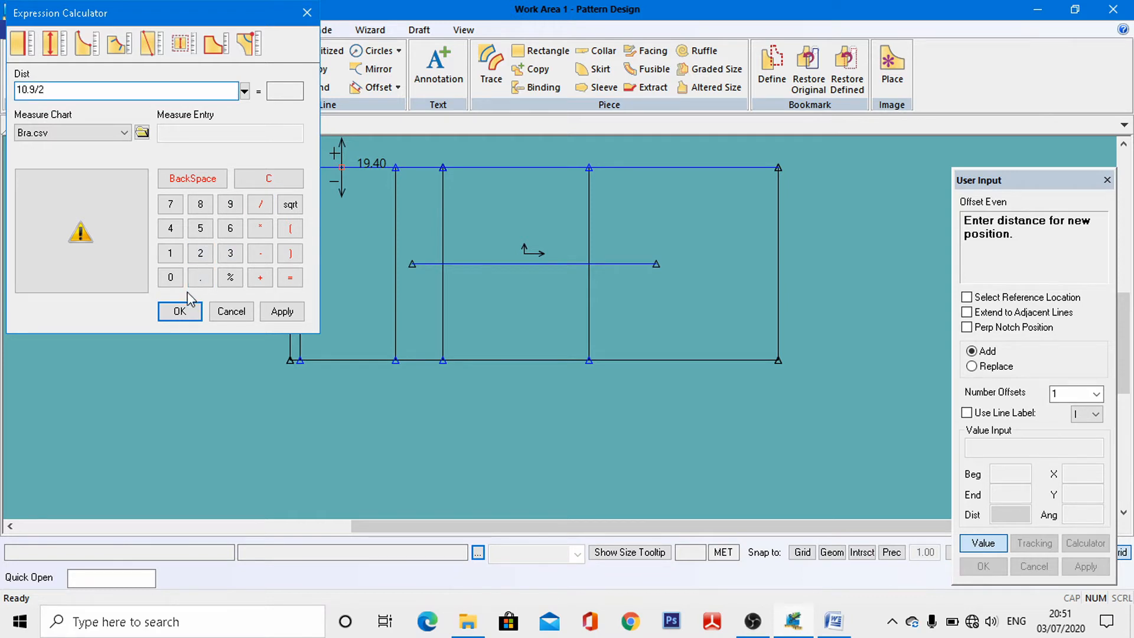
left_click(179, 310)
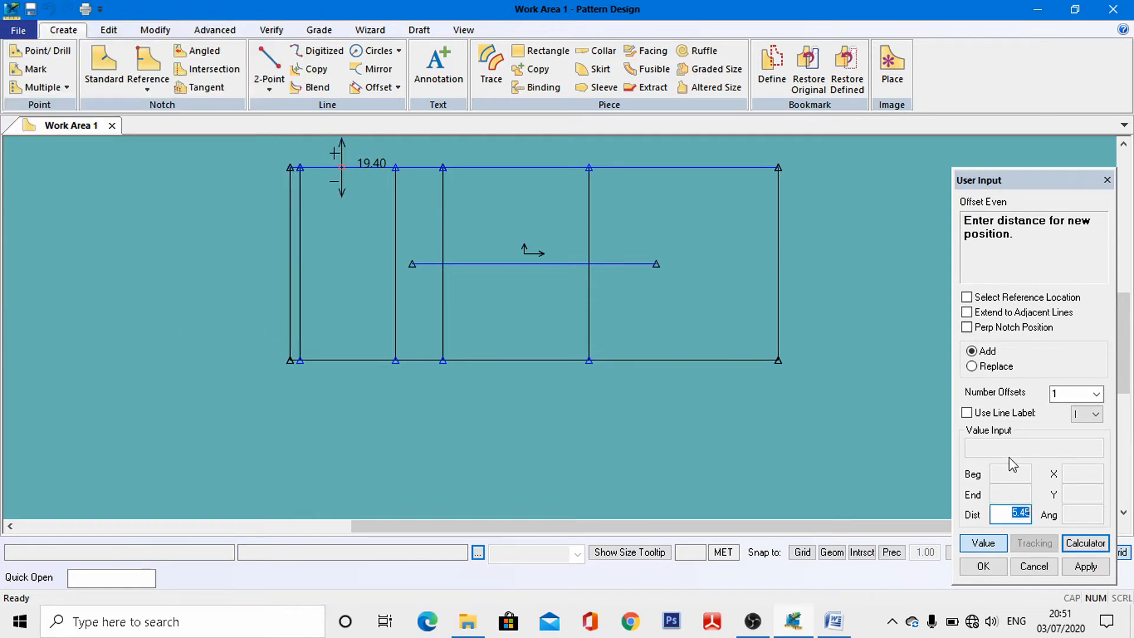
left_click(1003, 515)
type("-")
key("Return")
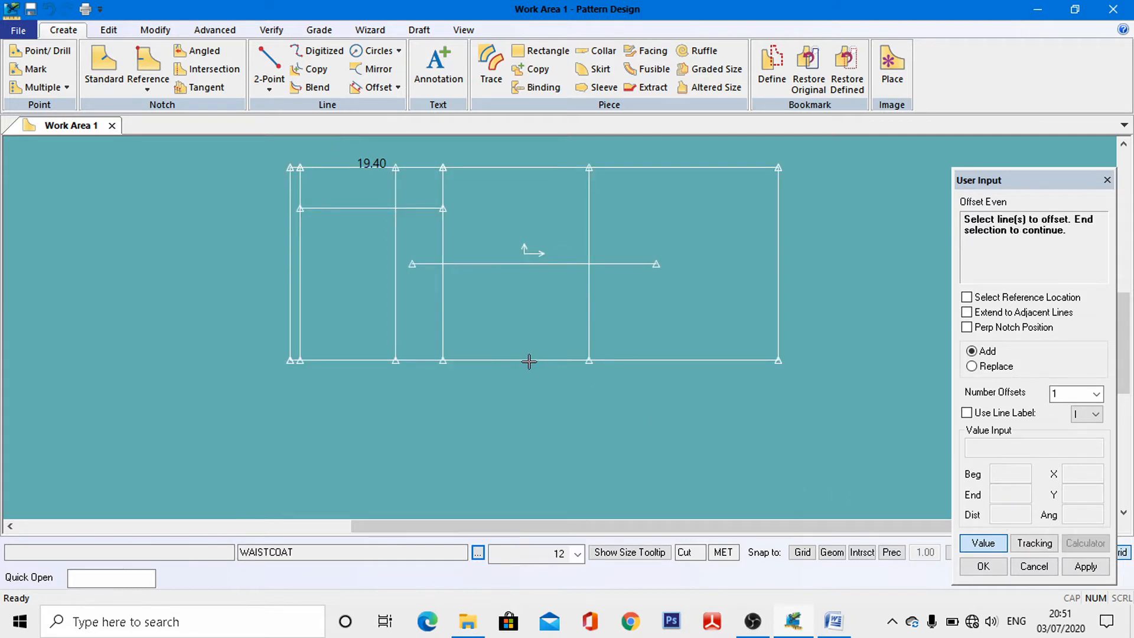
right_click(243, 225)
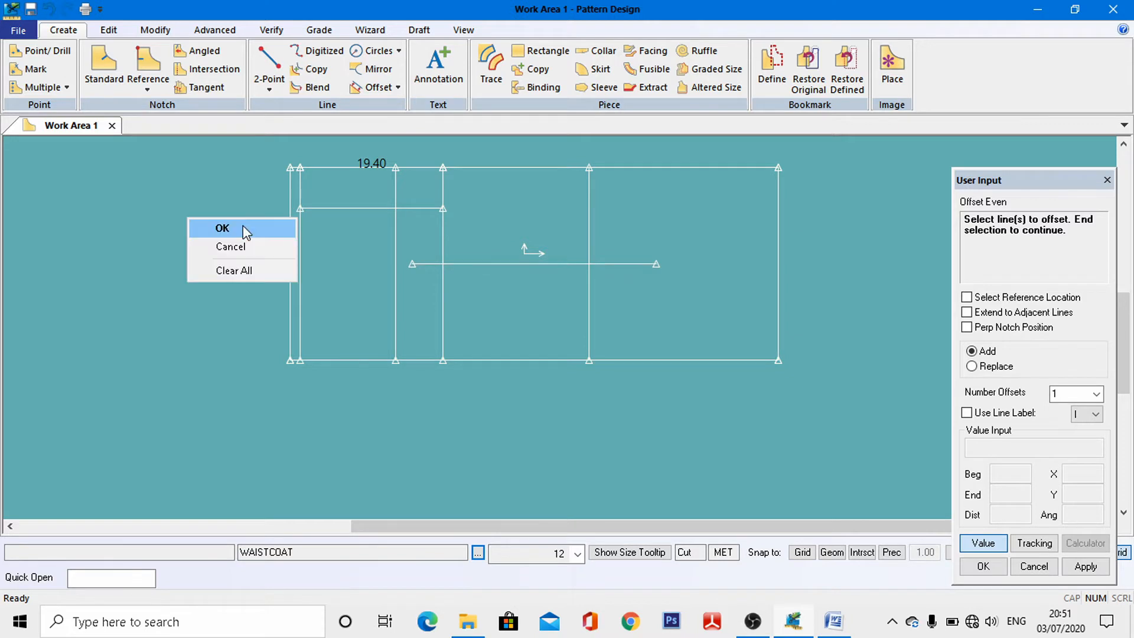
left_click(243, 227)
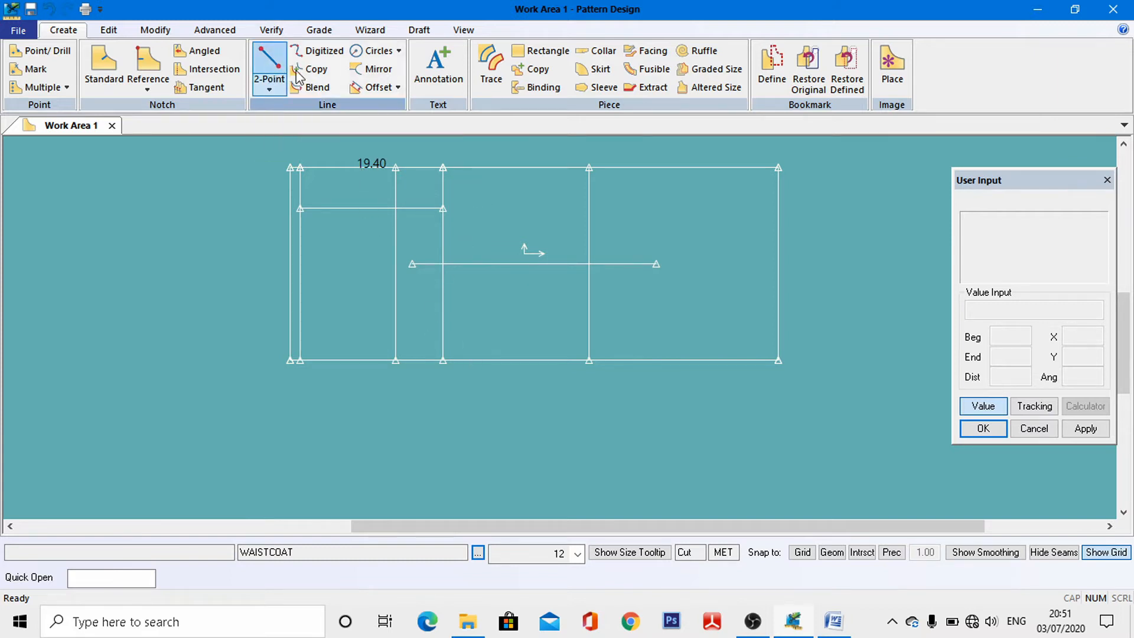
Offset the rectangle's lower edge by -2 cm to add a parallel placket line inside the rectangle.
left_click(373, 94)
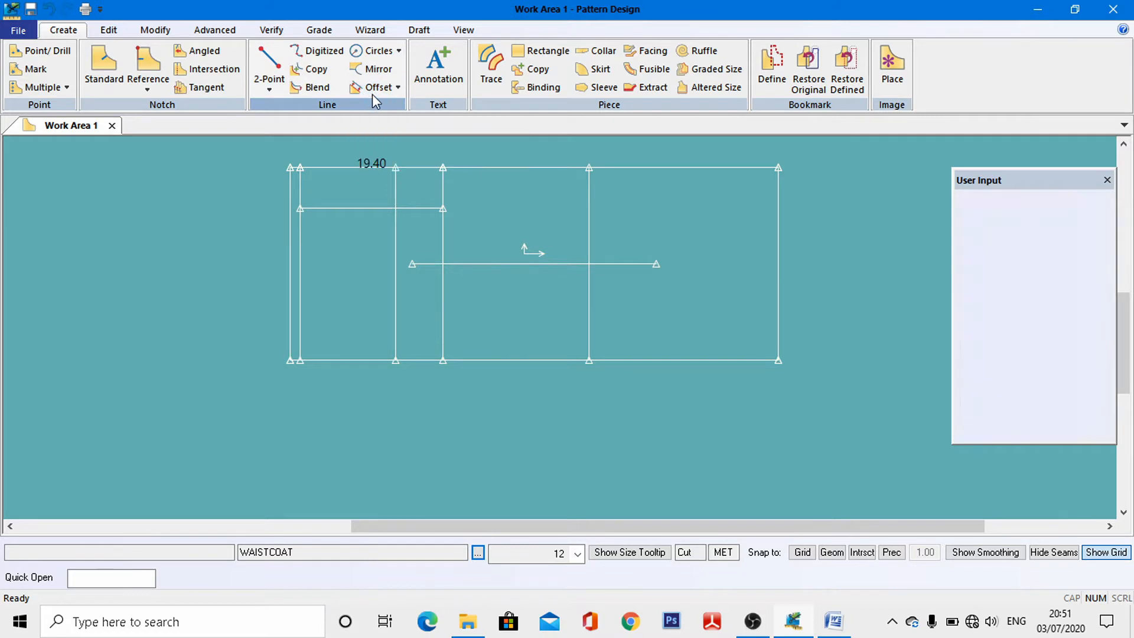
left_click(527, 364)
right_click(527, 364)
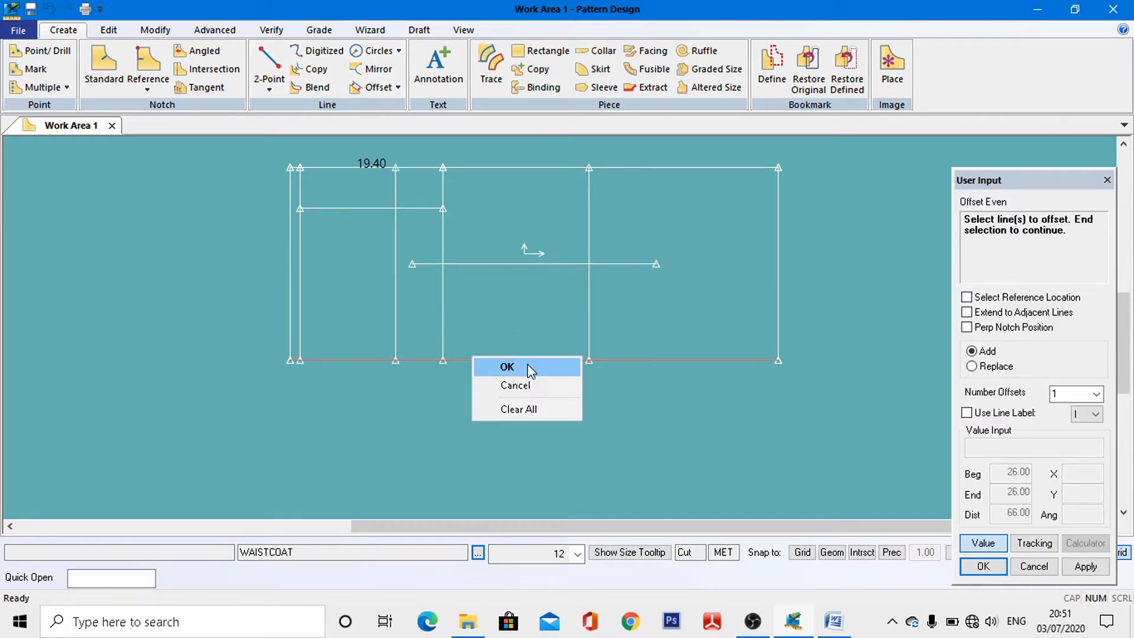
left_click(508, 367)
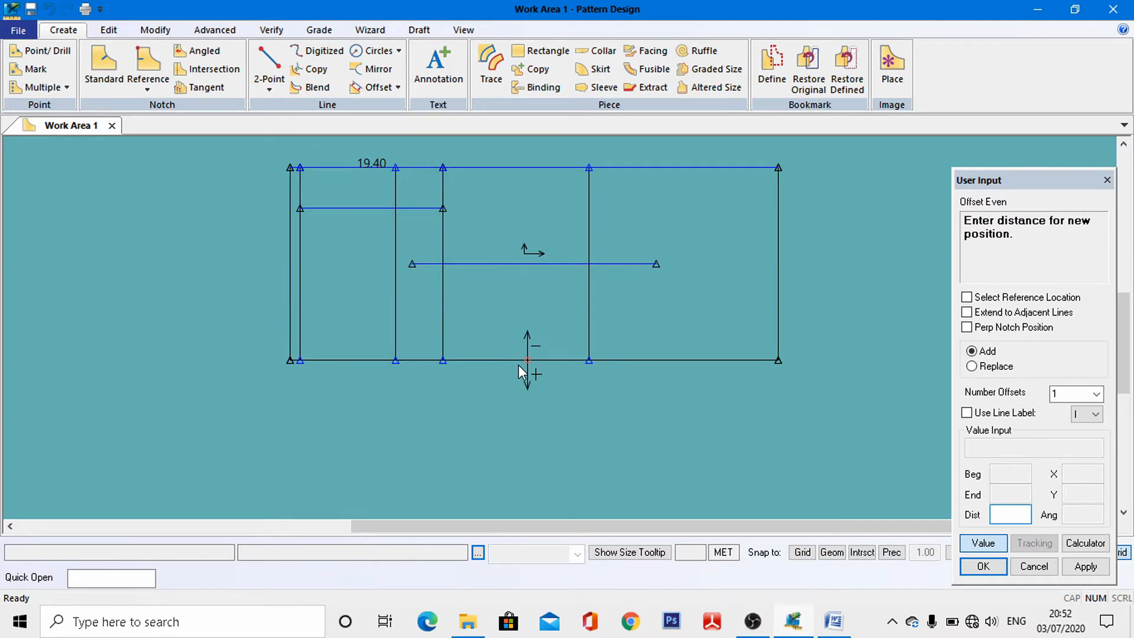
type("-2")
key("Return")
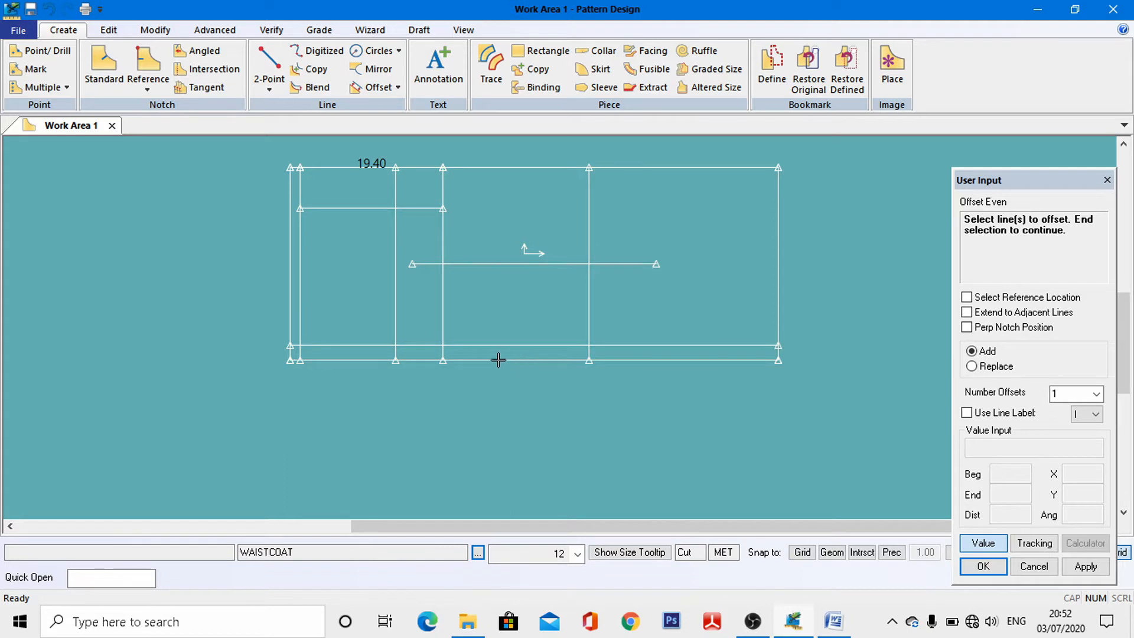
Split the placket line at the point where it crosses the back neck line.
left_click(461, 30)
left_click(198, 66)
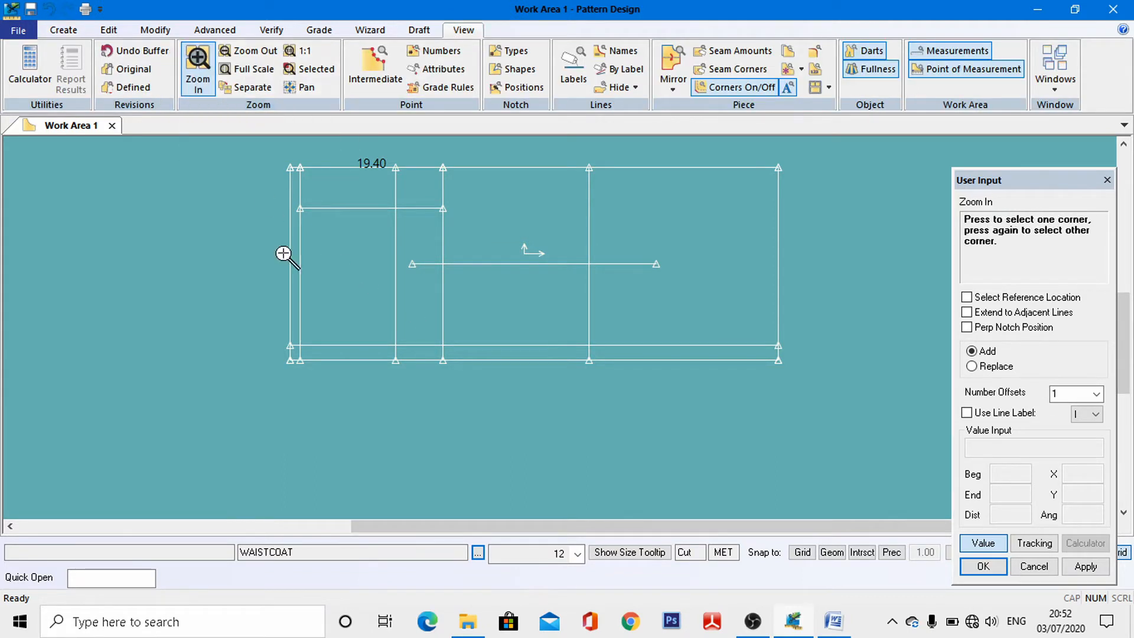
left_click(295, 342)
left_click(311, 356)
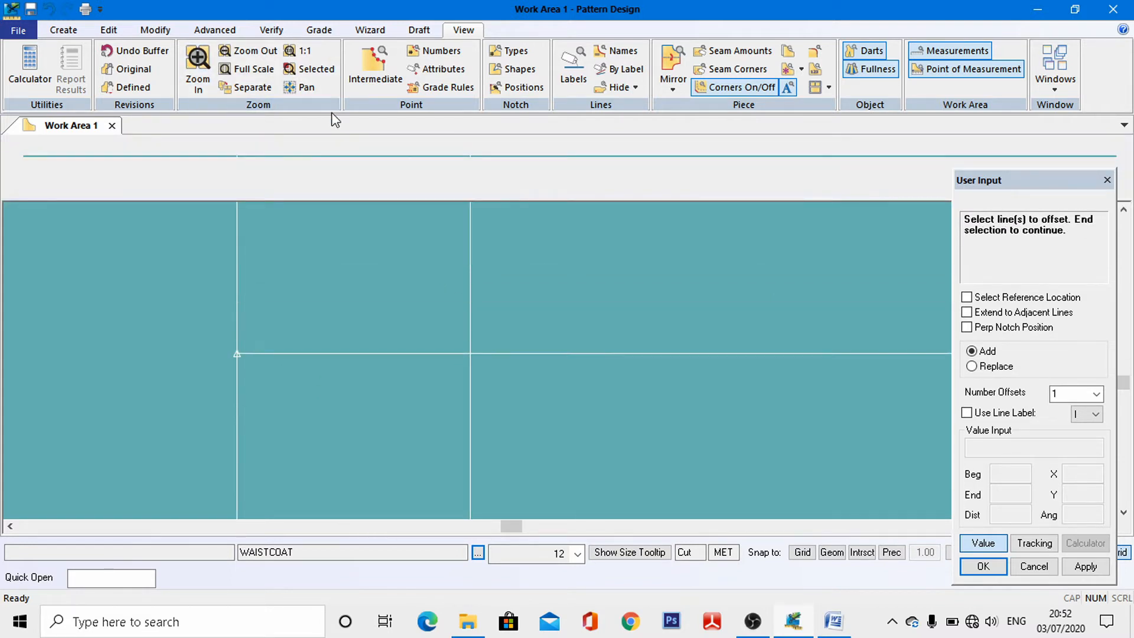
left_click(155, 30)
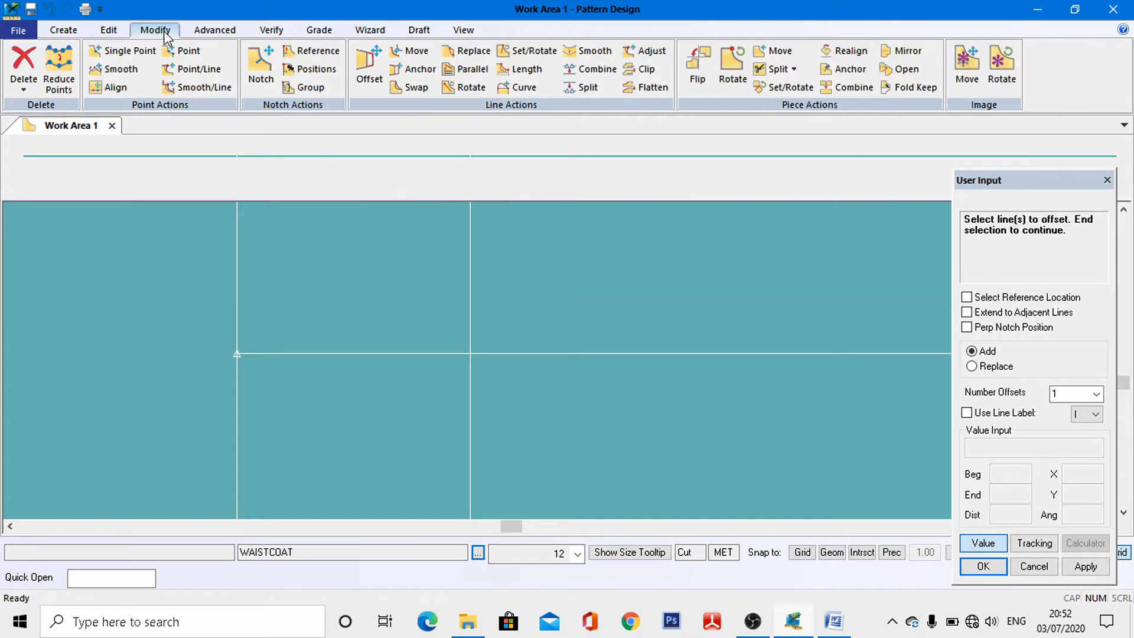
left_click(578, 86)
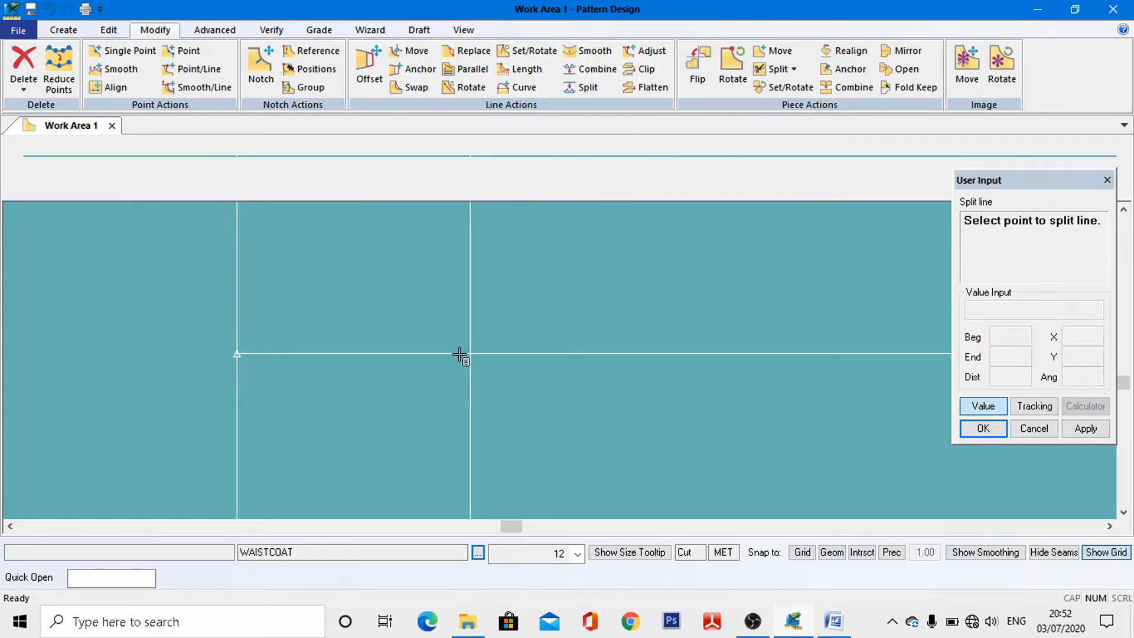
left_click_drag(459, 354, 467, 355)
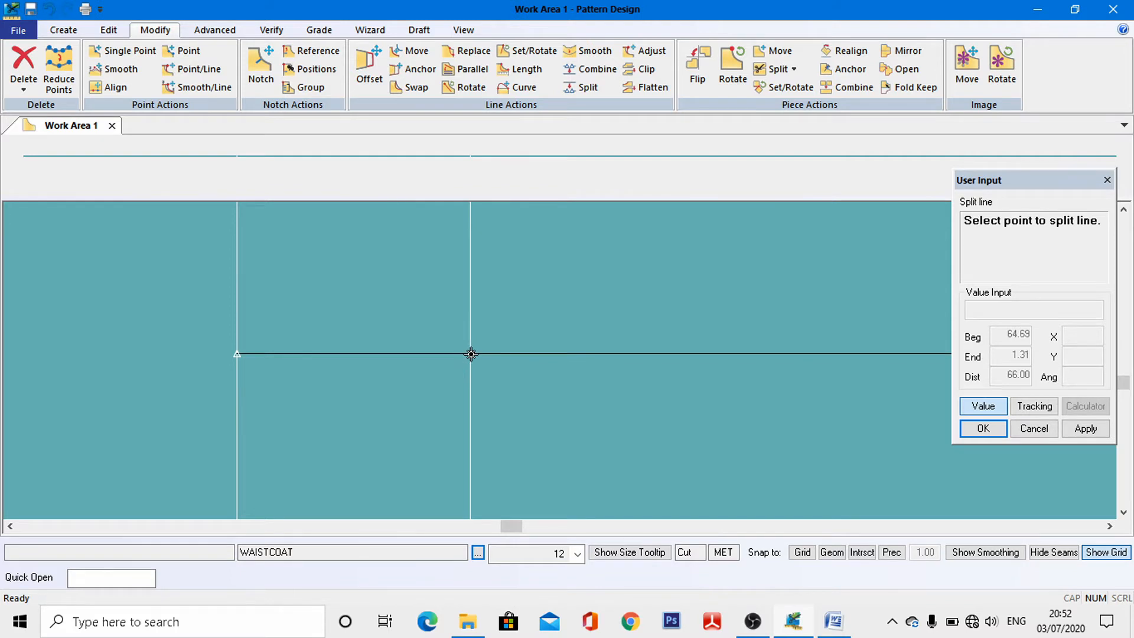
left_click(471, 354)
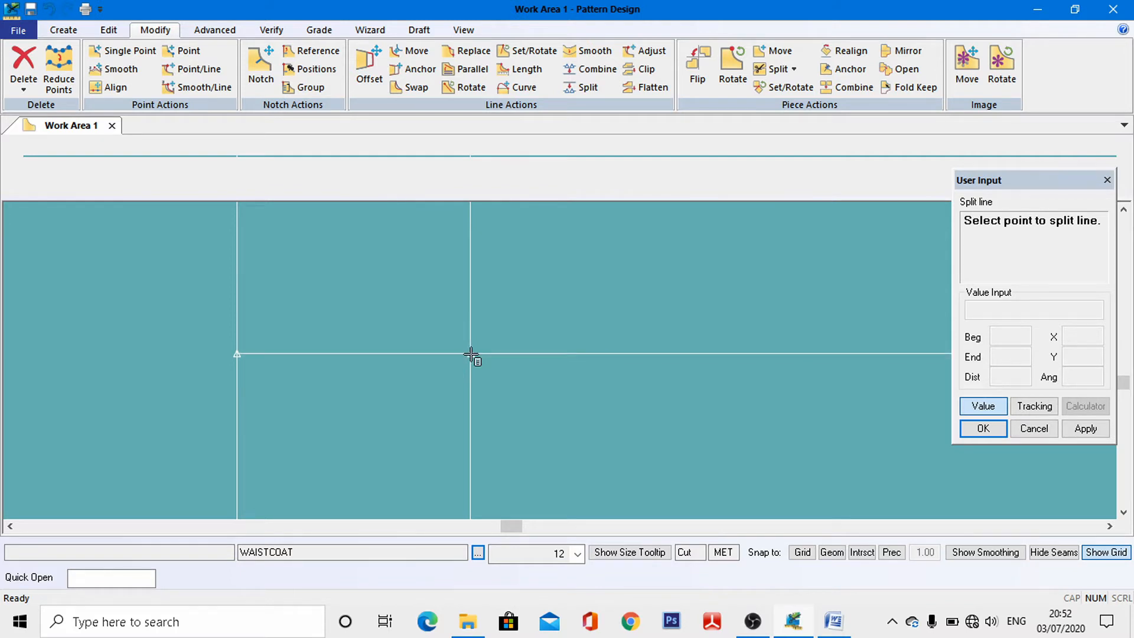
right_click(516, 321)
left_click(516, 320)
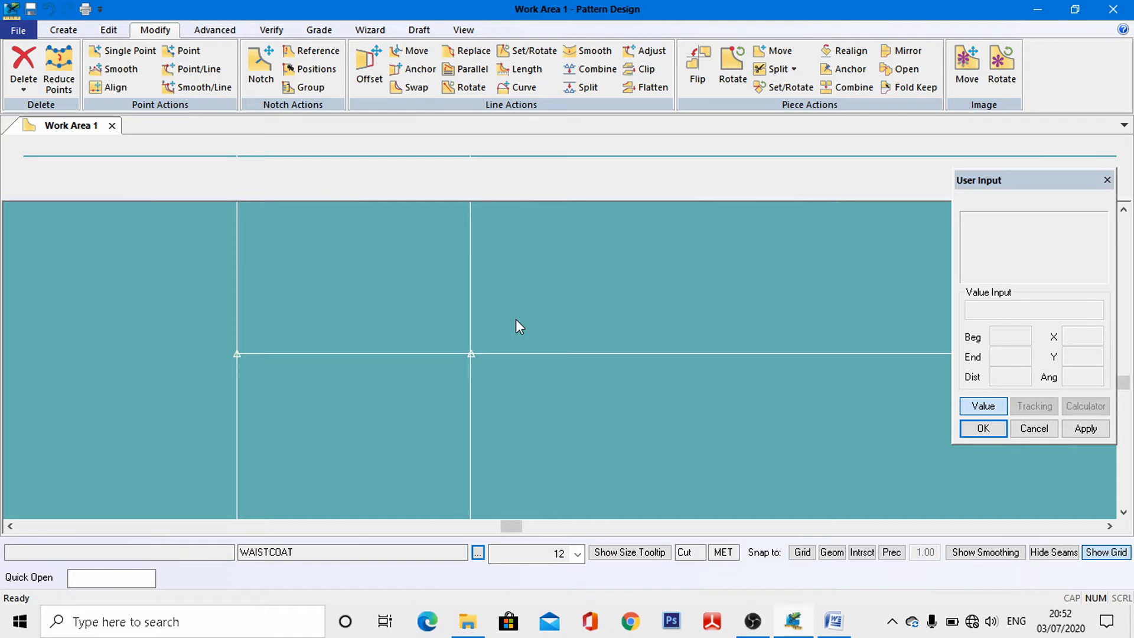
left_click(464, 29)
left_click(262, 56)
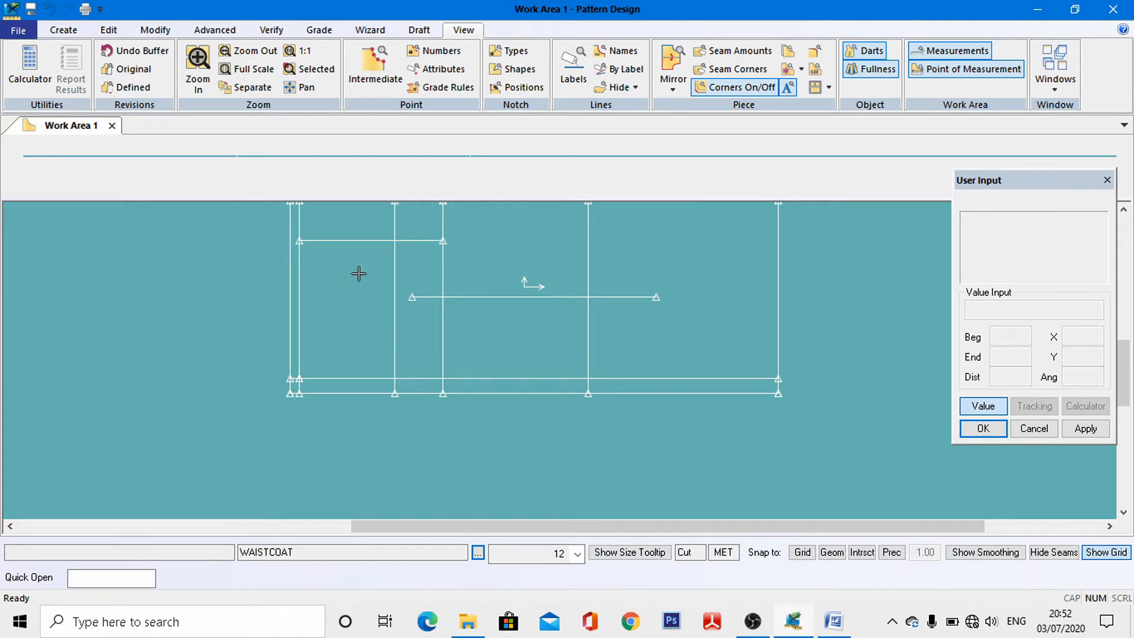
left_click(73, 34)
left_click(375, 90)
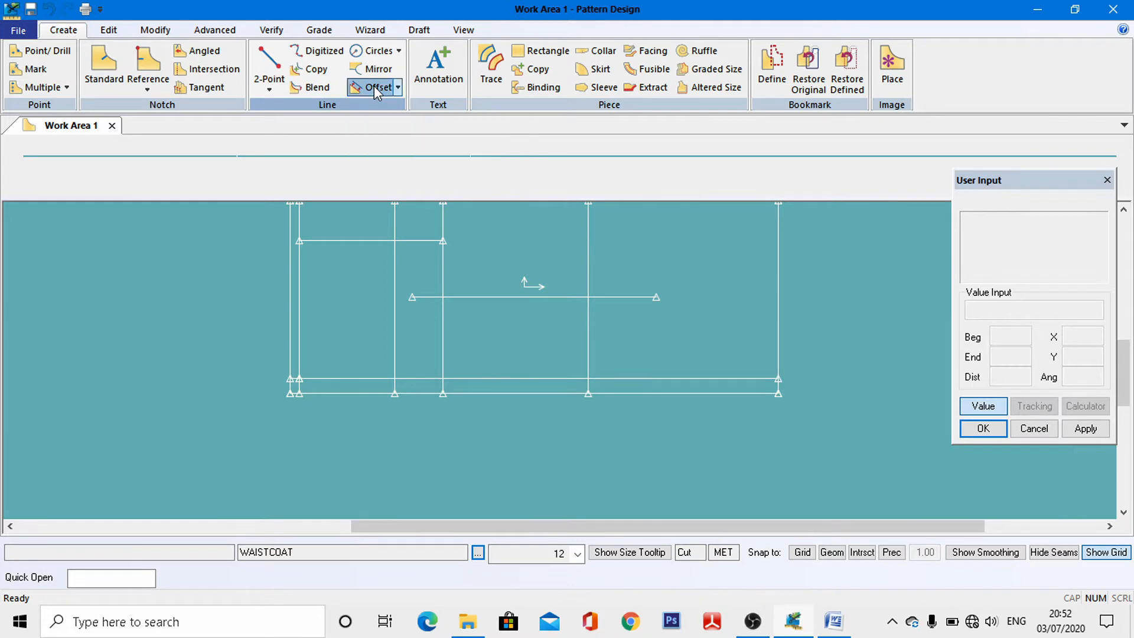
left_click(517, 378)
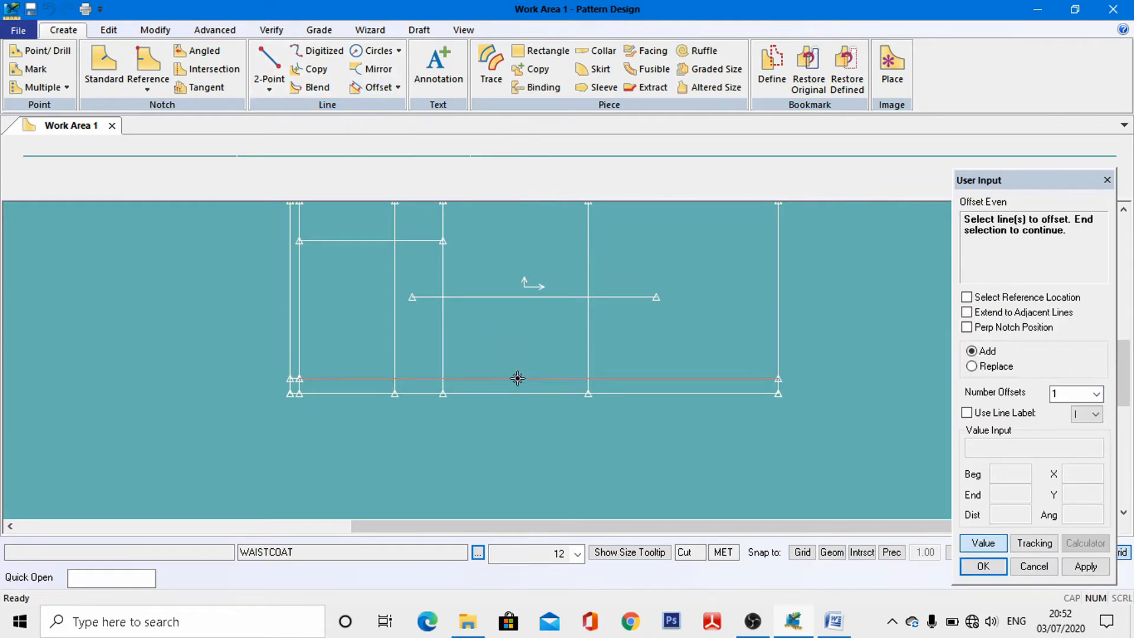
right_click(517, 378)
left_click(521, 384)
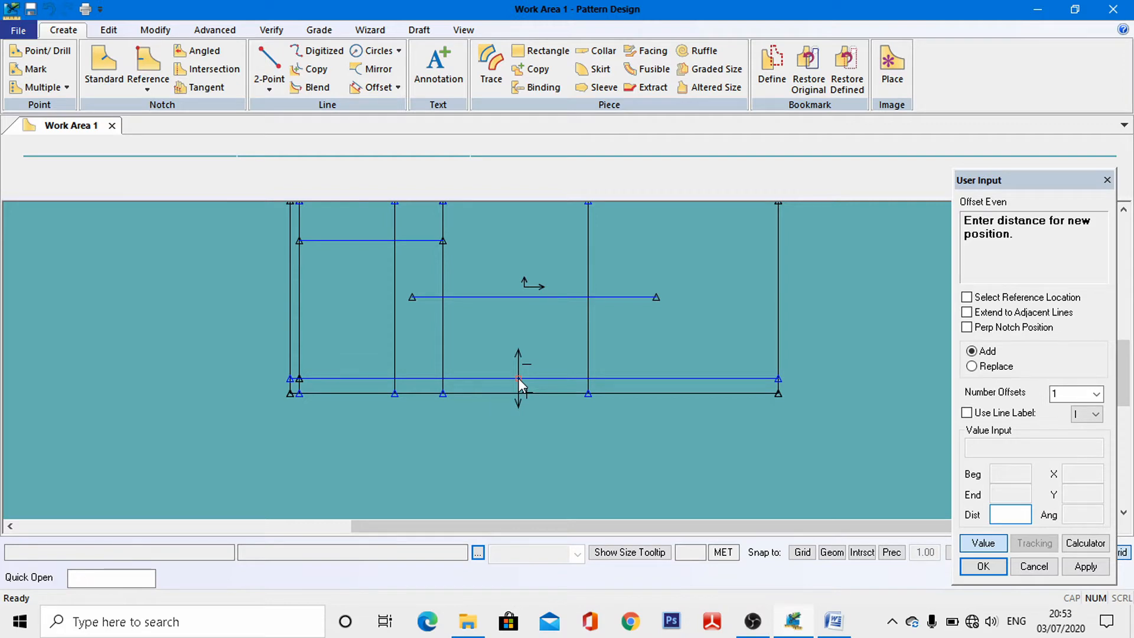
left_click(833, 622)
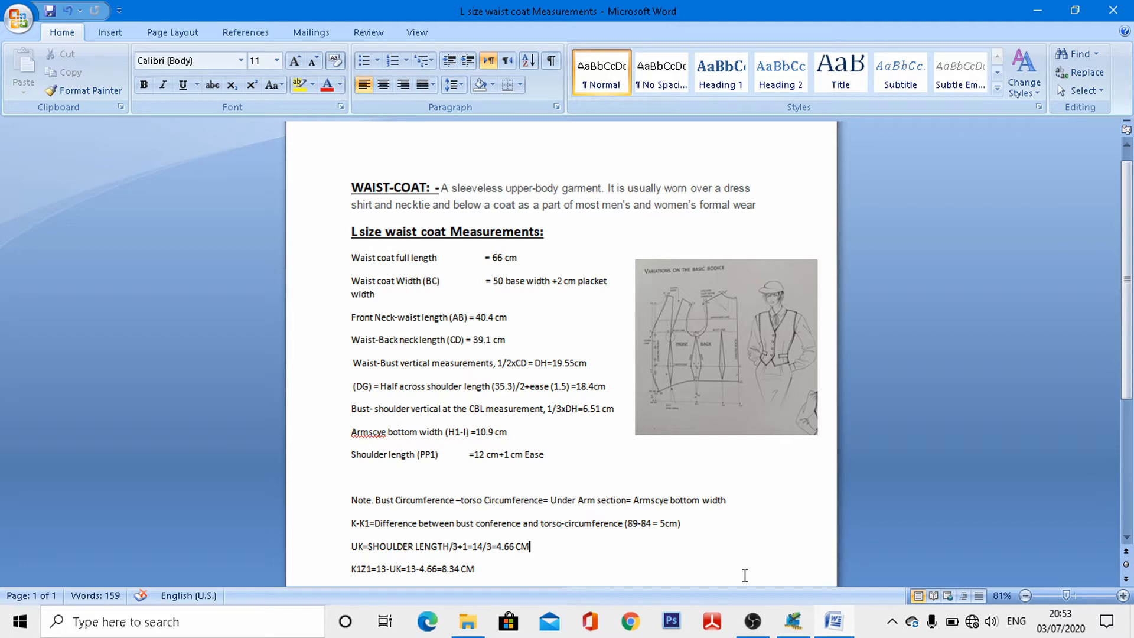
left_click(789, 629)
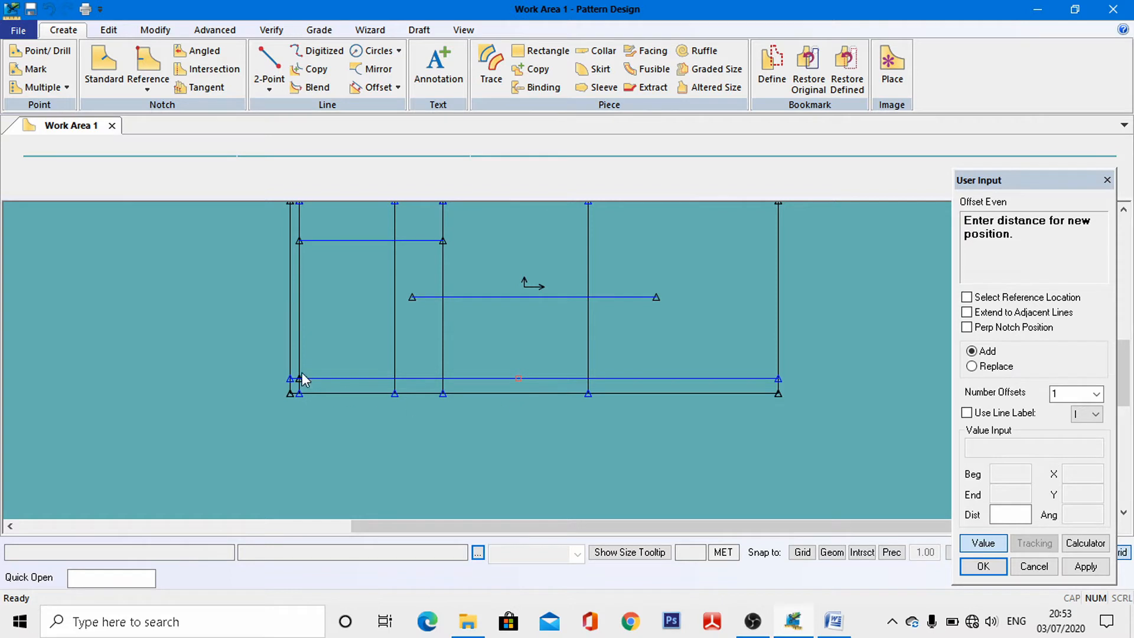
Select the long placket line segment for offsetting, and look up the half across shoulder length (DG) in the Word measurement sheet.
left_click(375, 88)
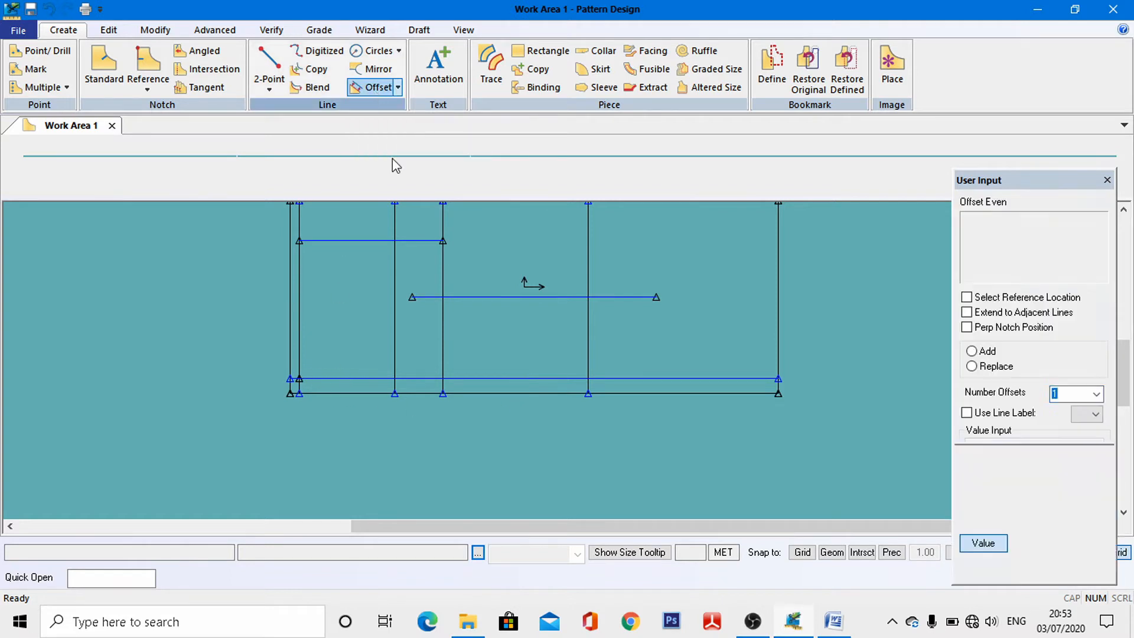
left_click(482, 379)
right_click(483, 380)
left_click(482, 382)
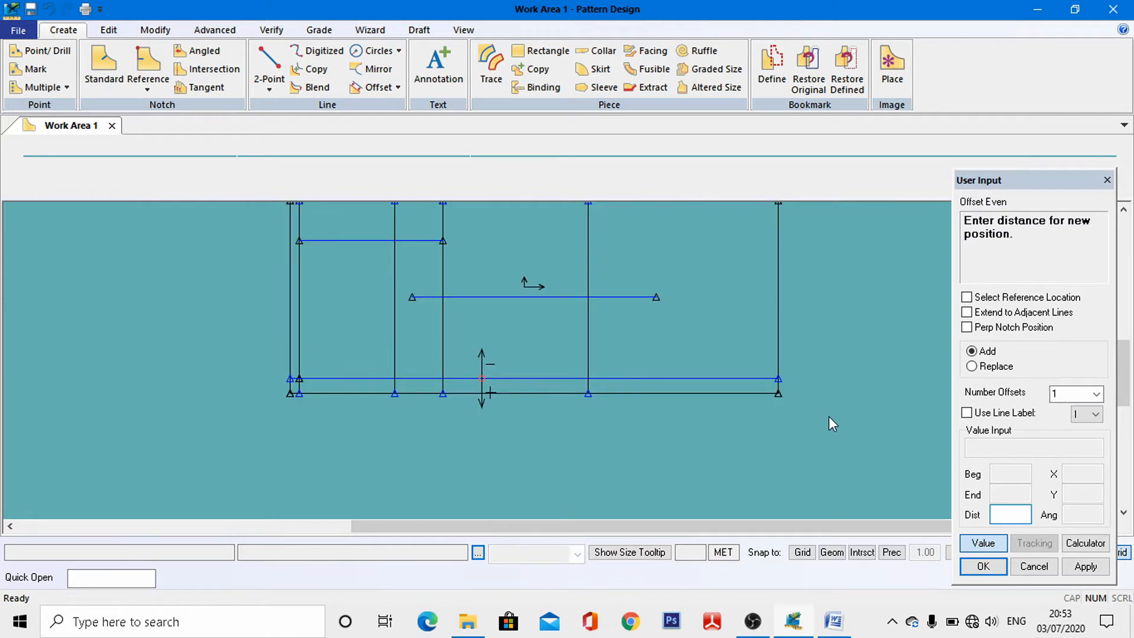
left_click(1084, 544)
mouse_move(825, 632)
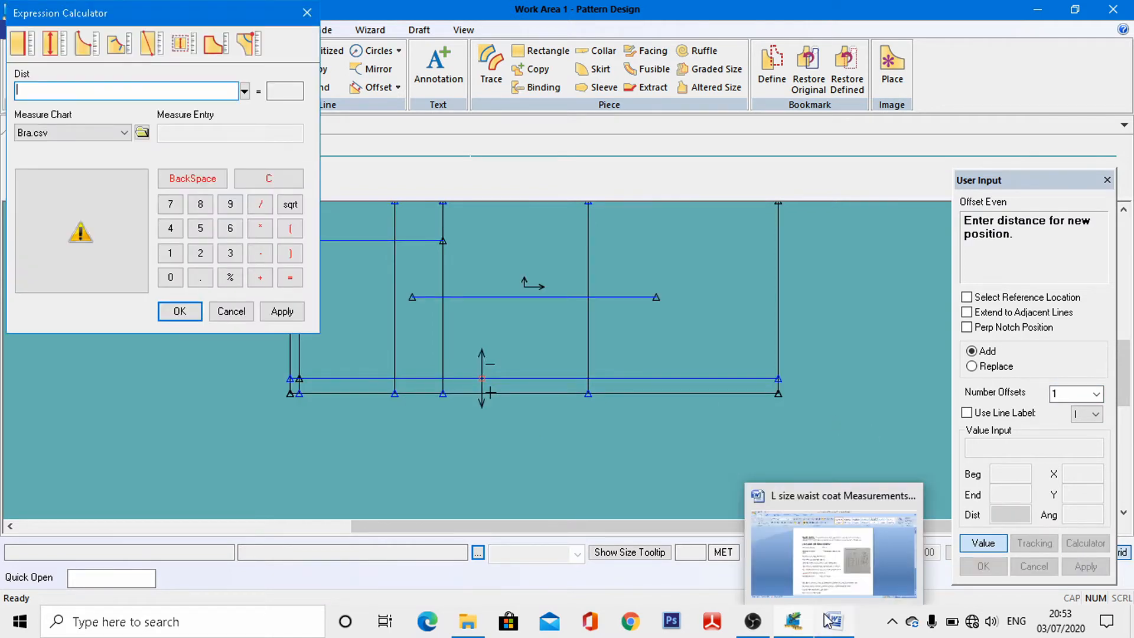
left_click(826, 566)
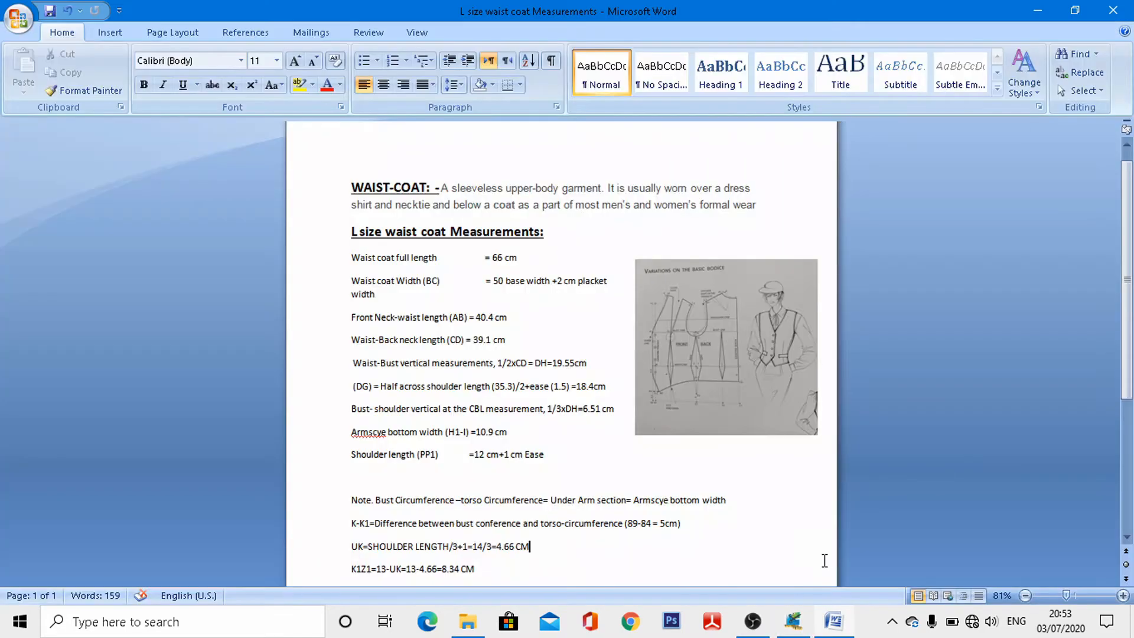
mouse_move(834, 621)
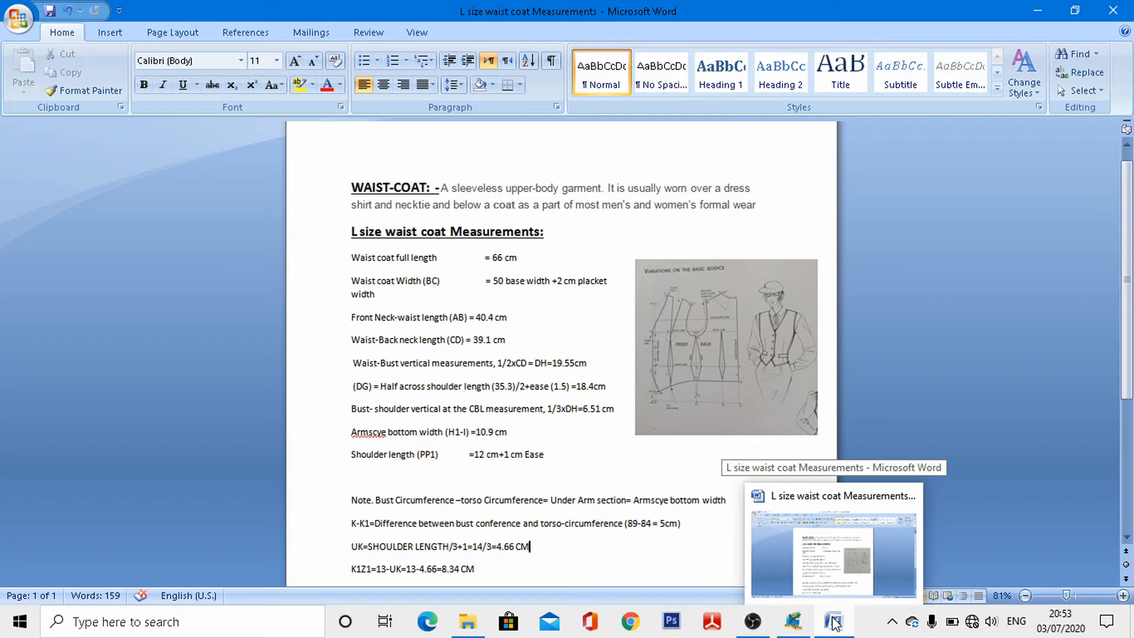
left_click(833, 621)
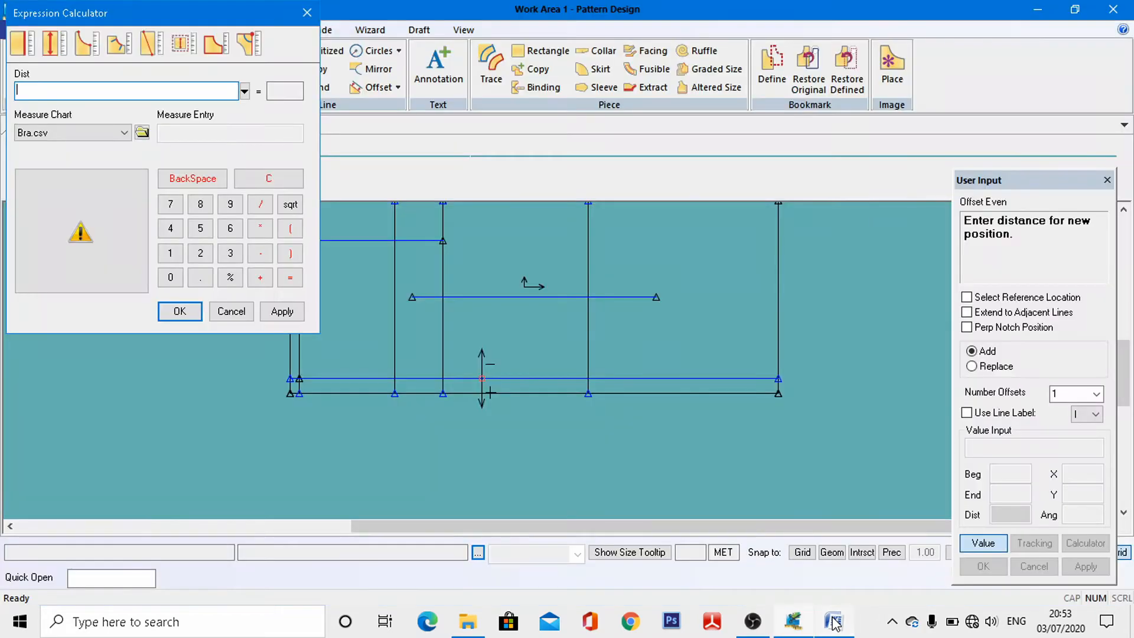
Offset the selected placket segment by -(18.4/3) cm into the rectangle, calculating the distance with the expression calculator.
left_click(171, 253)
left_click(201, 206)
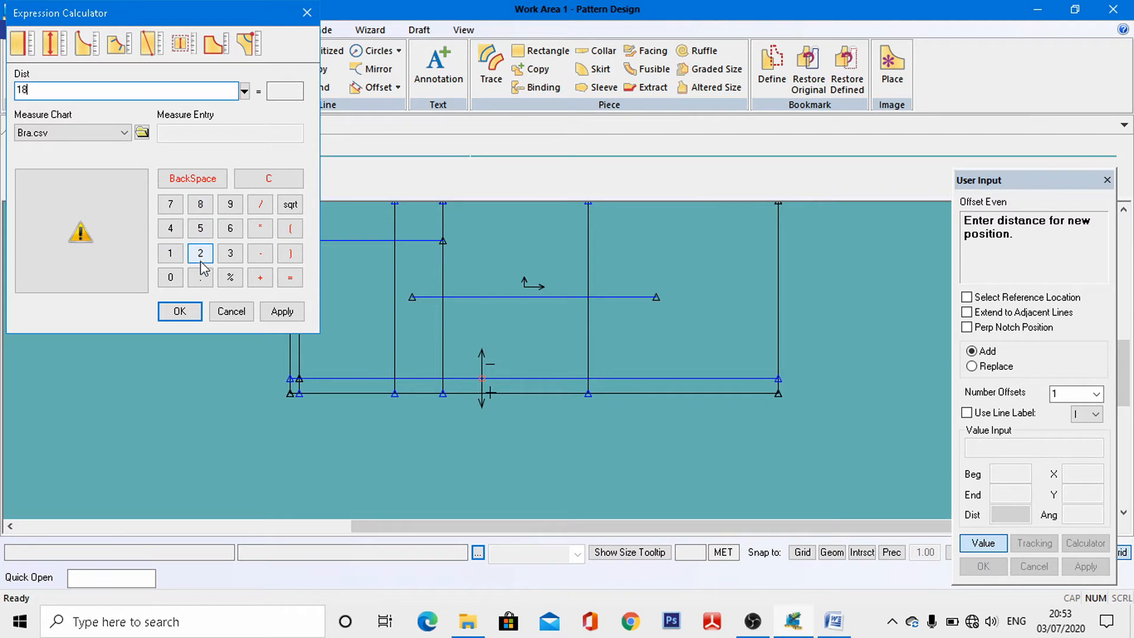
left_click(201, 278)
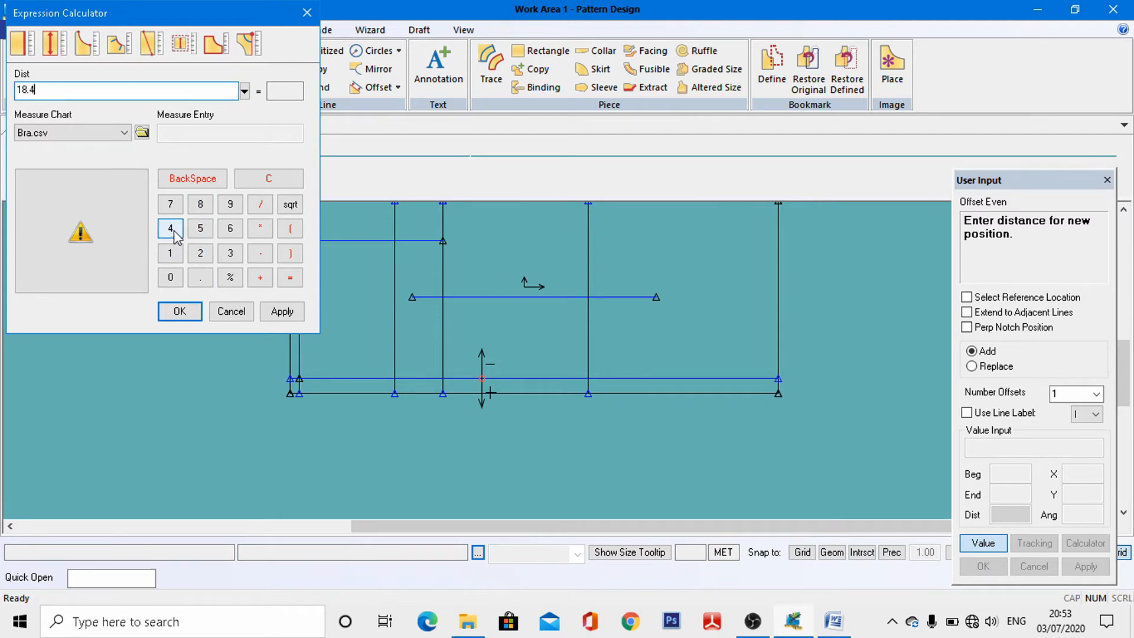
left_click(260, 207)
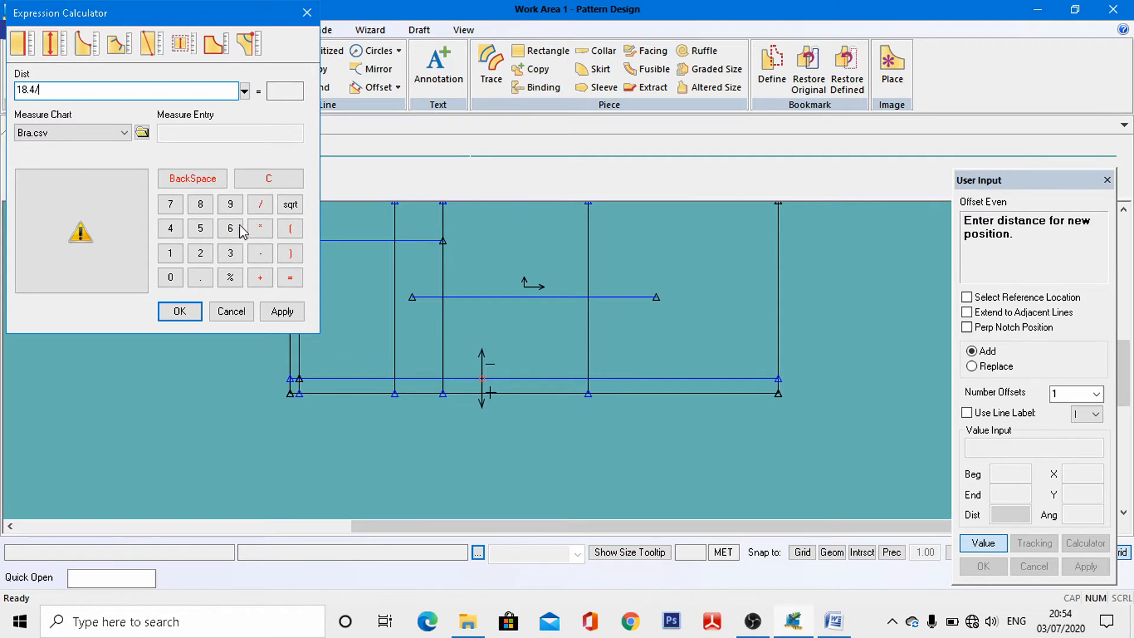
left_click(231, 254)
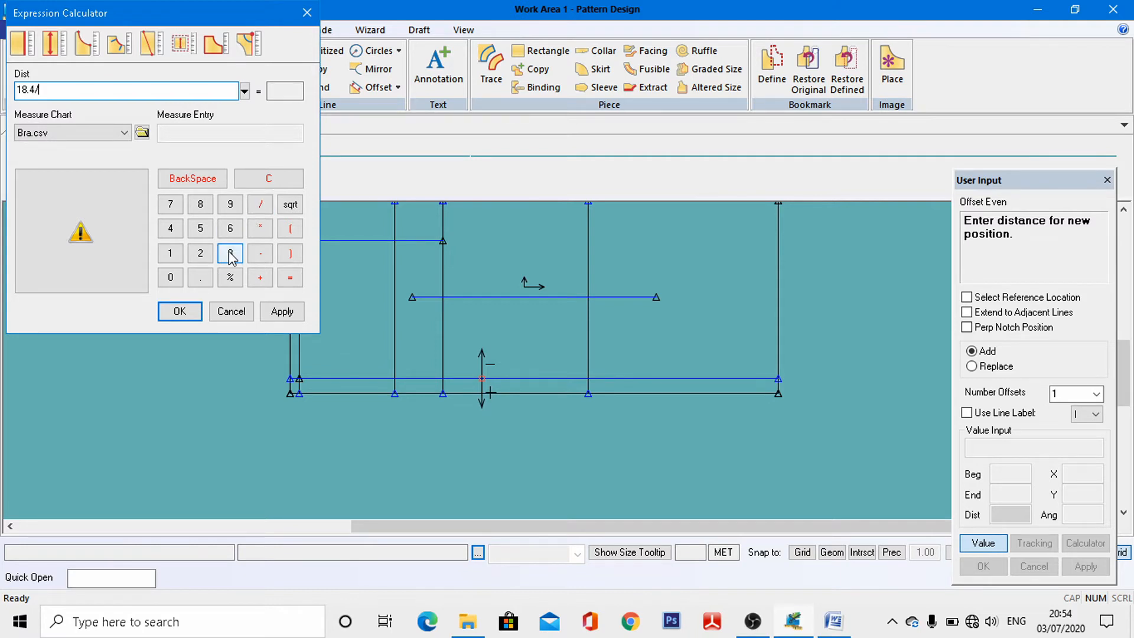
left_click(180, 312)
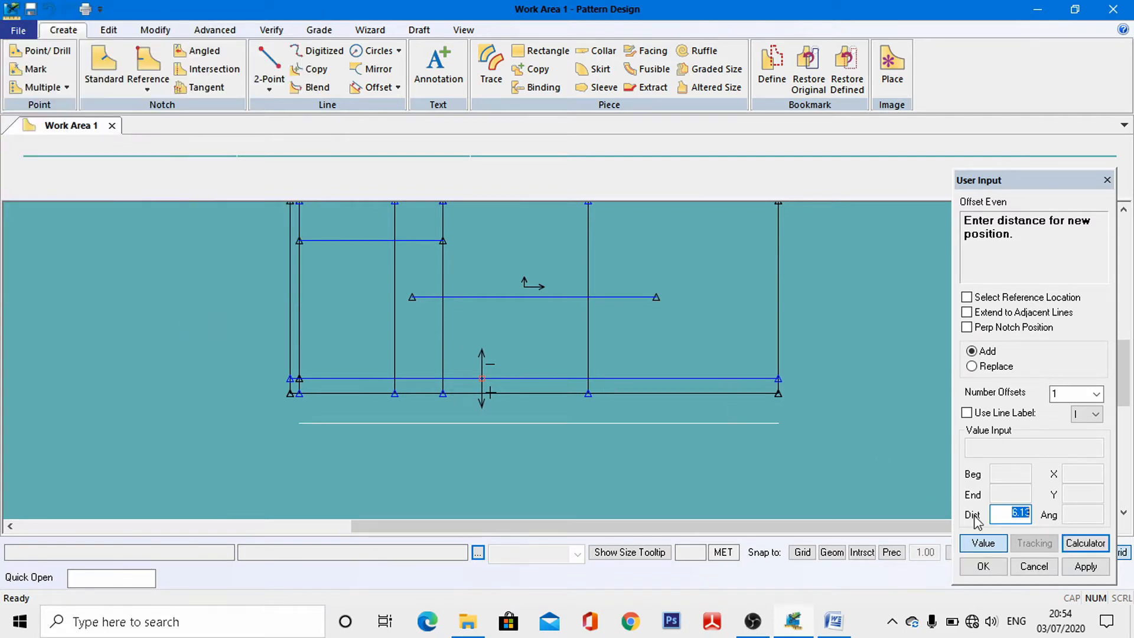
left_click(1009, 521)
key("Return")
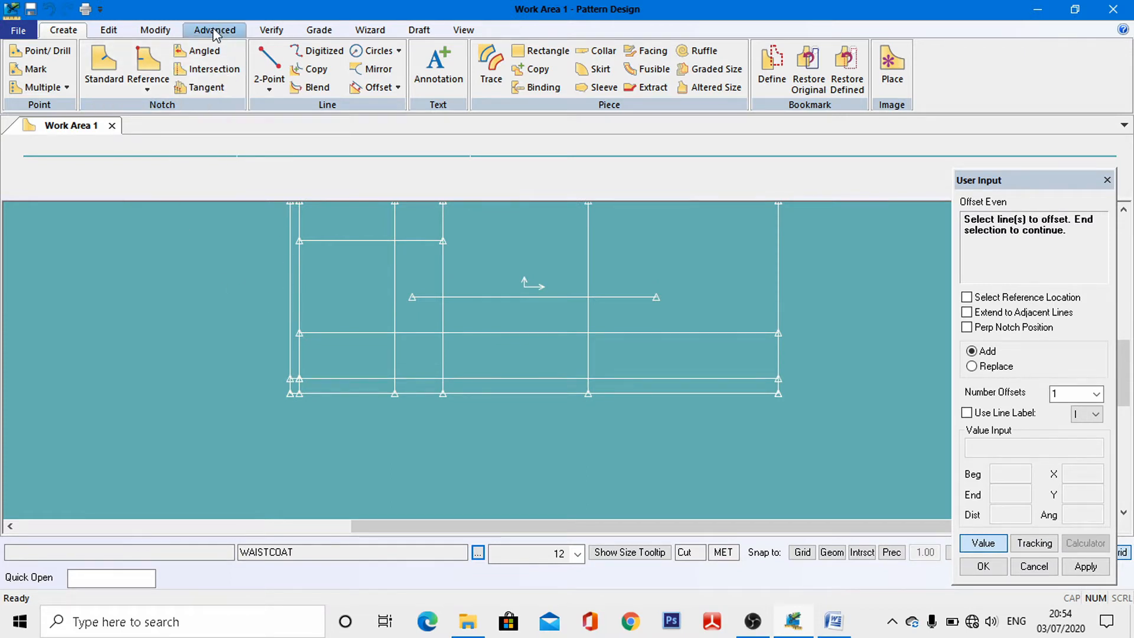
Move the new line's back-neck end point outward along the line, past the rectangle's short edge.
left_click(155, 29)
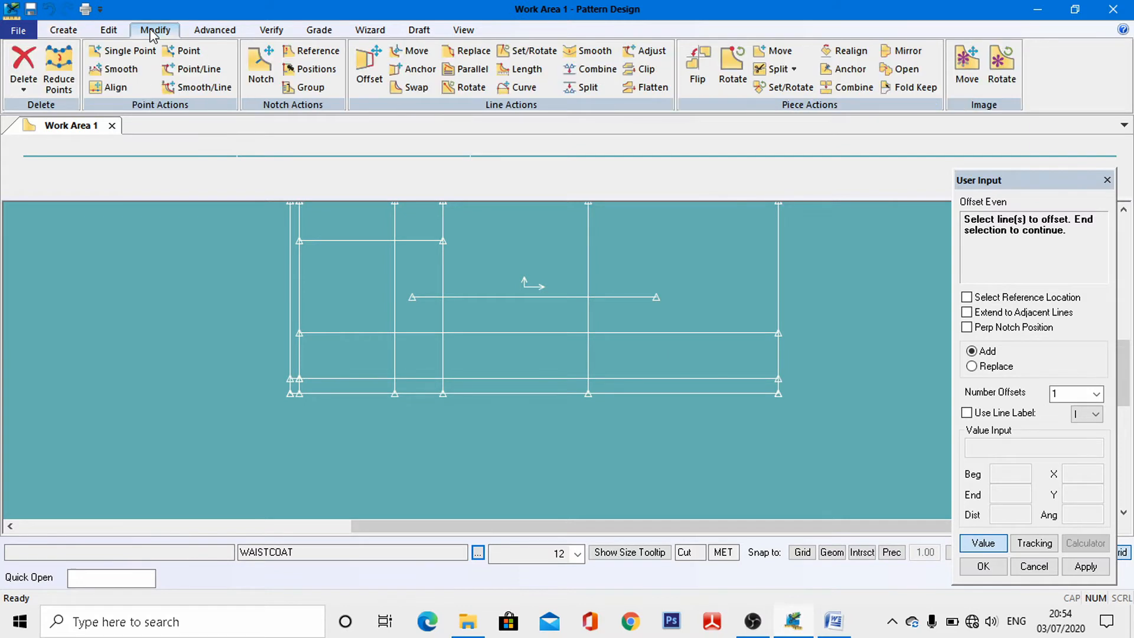
left_click(194, 67)
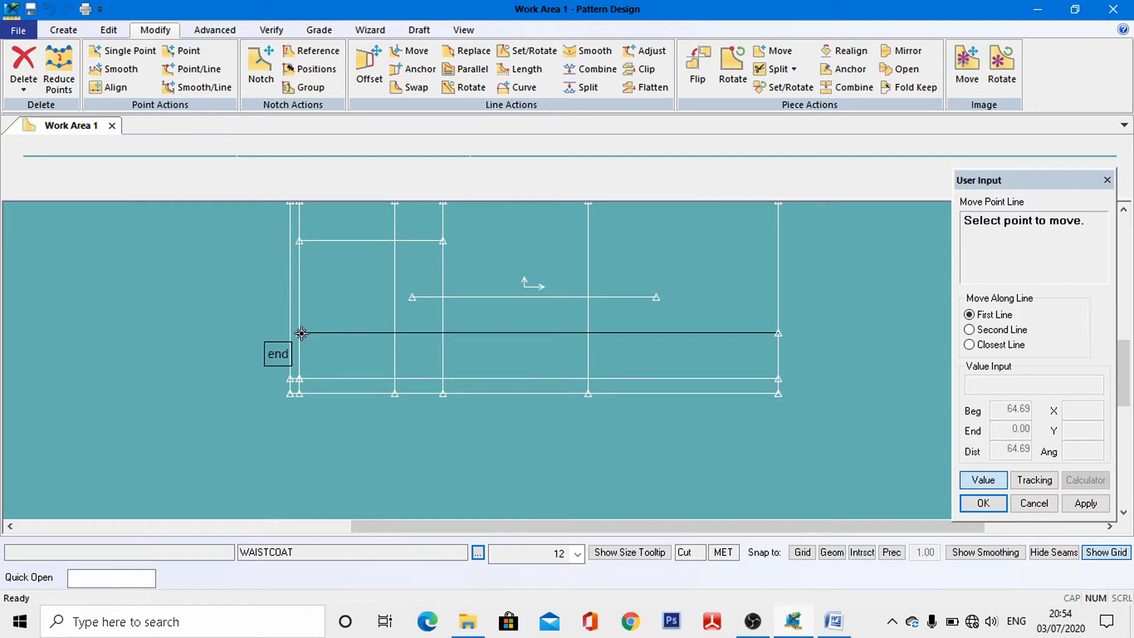
left_click(302, 333)
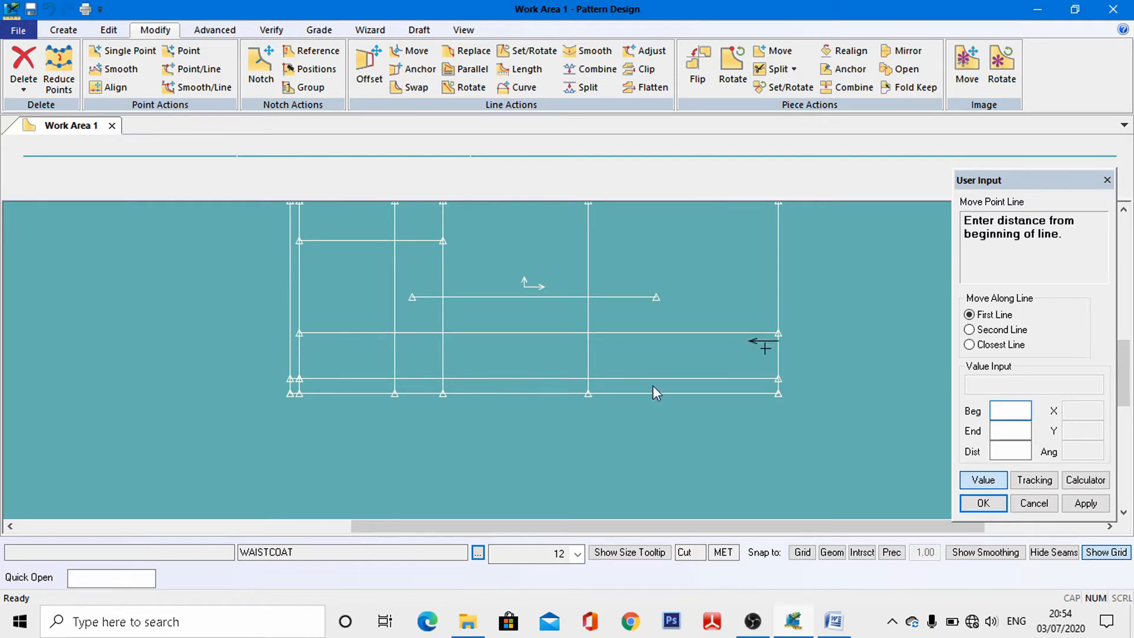
left_click(1017, 439)
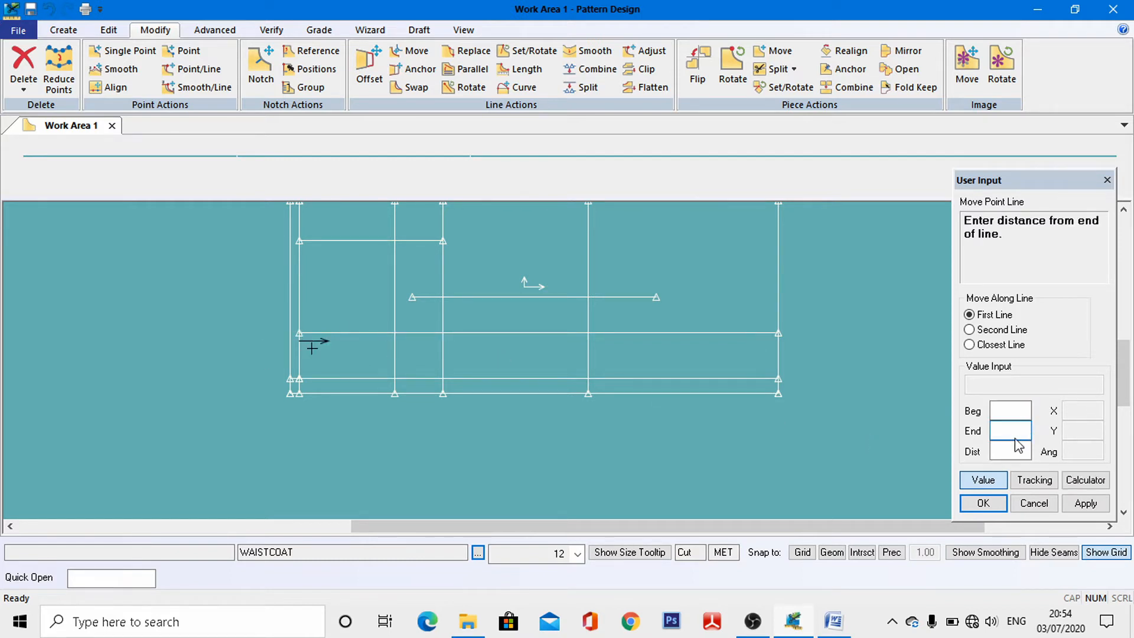
left_click(1014, 453)
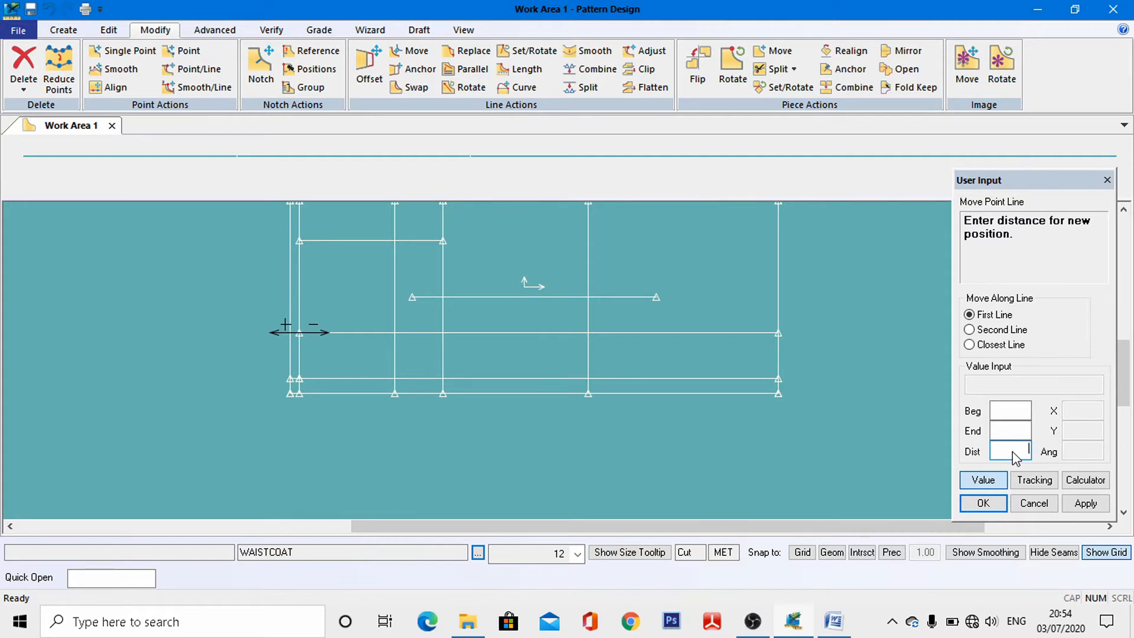
type("4")
key("Return")
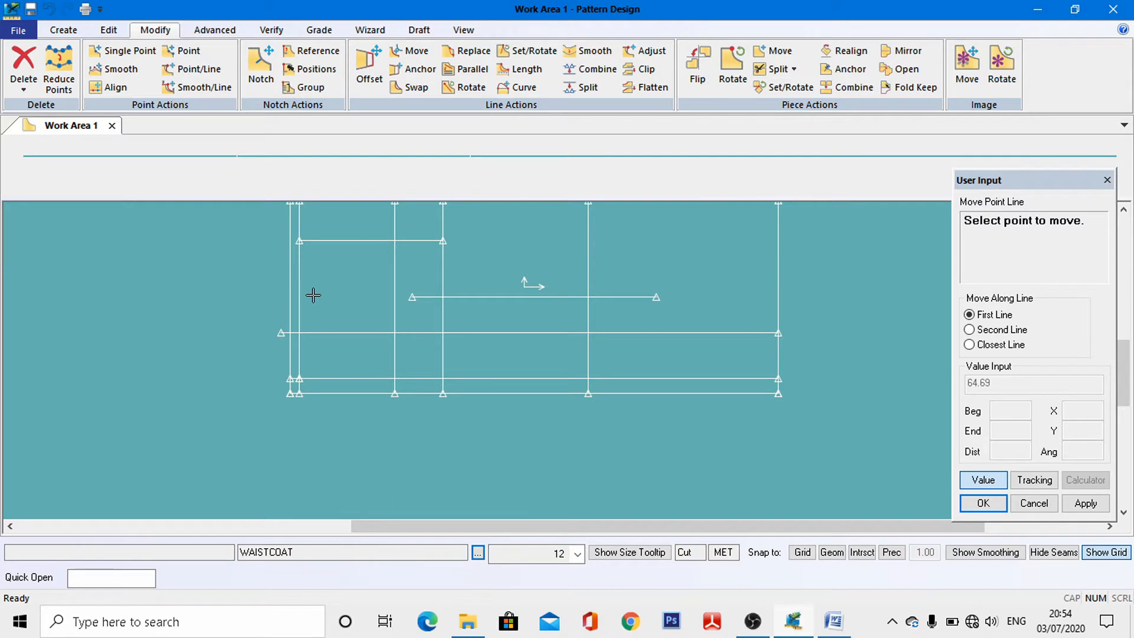
scroll(313, 295, "up", 5)
scroll(313, 296, "down", 3)
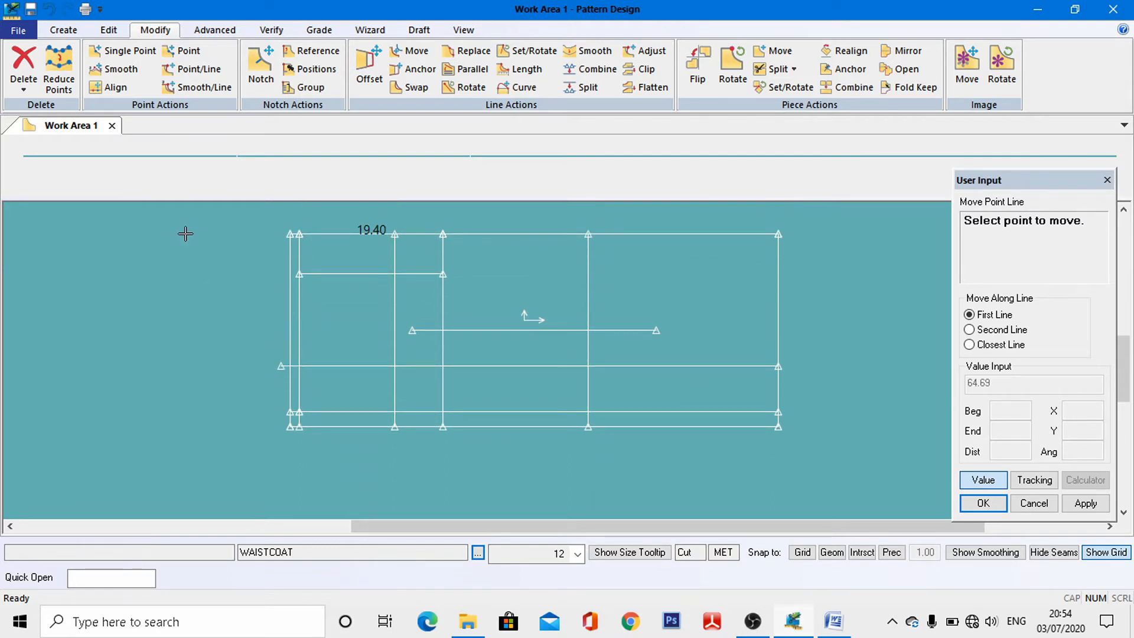
left_click(65, 34)
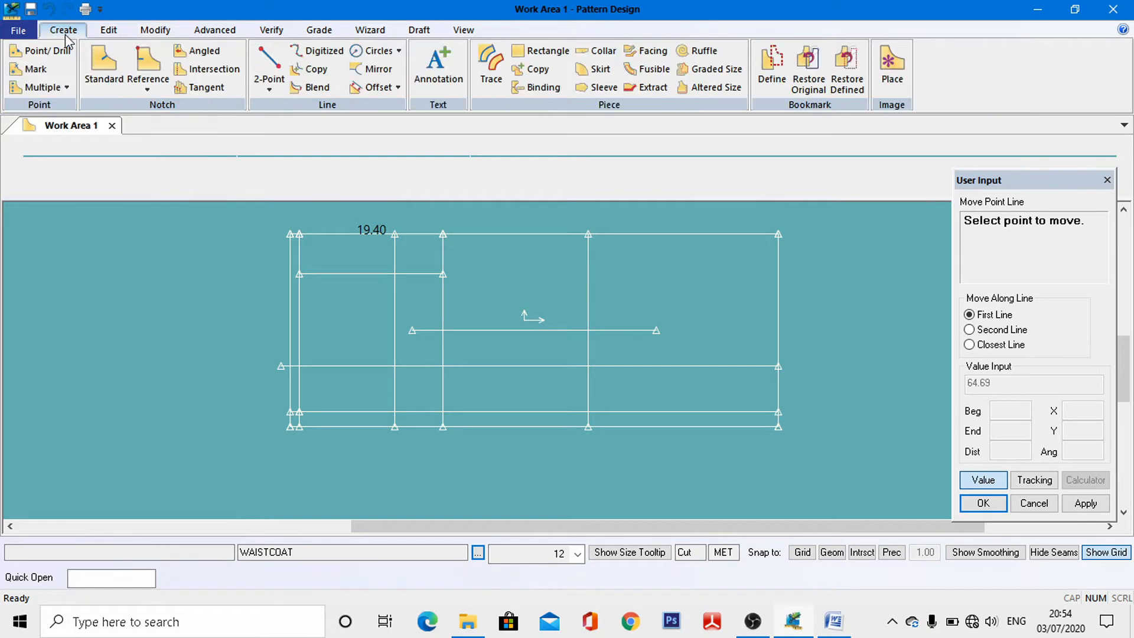
left_click(269, 90)
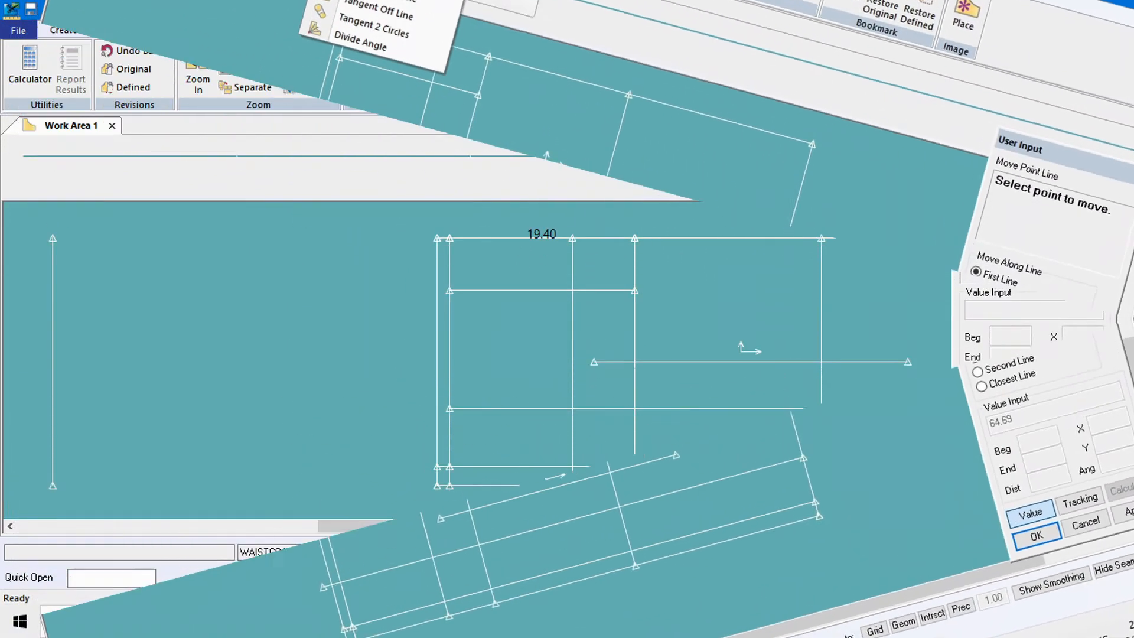
Extend the new line 2.5 cm outward from its end on the back neck line by moving that end point along the line.
left_click(151, 35)
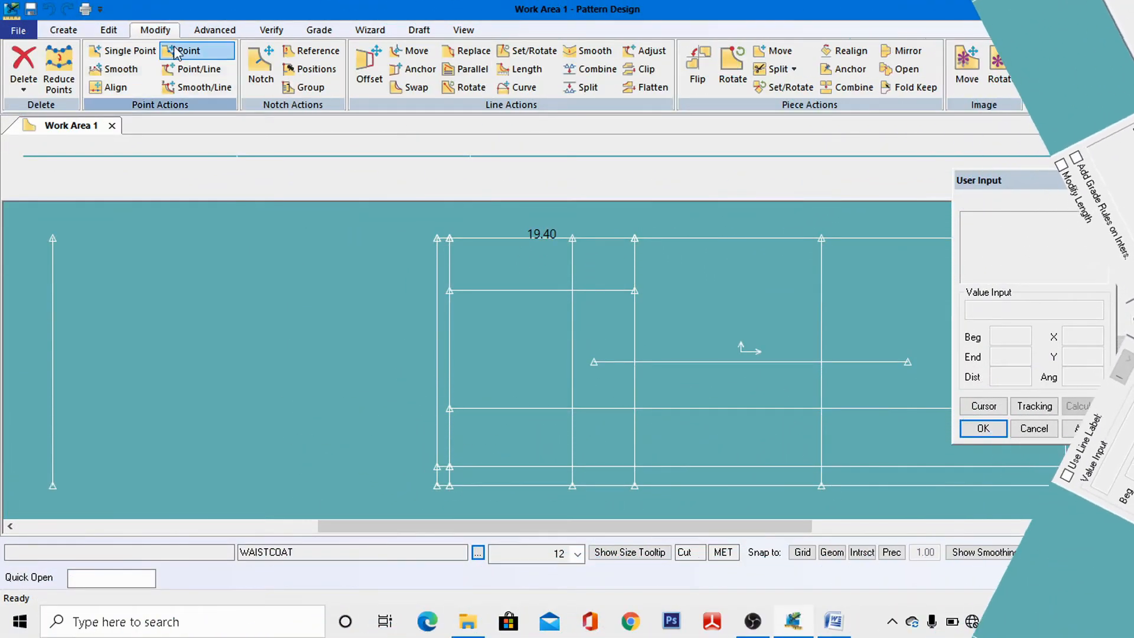
left_click(219, 71)
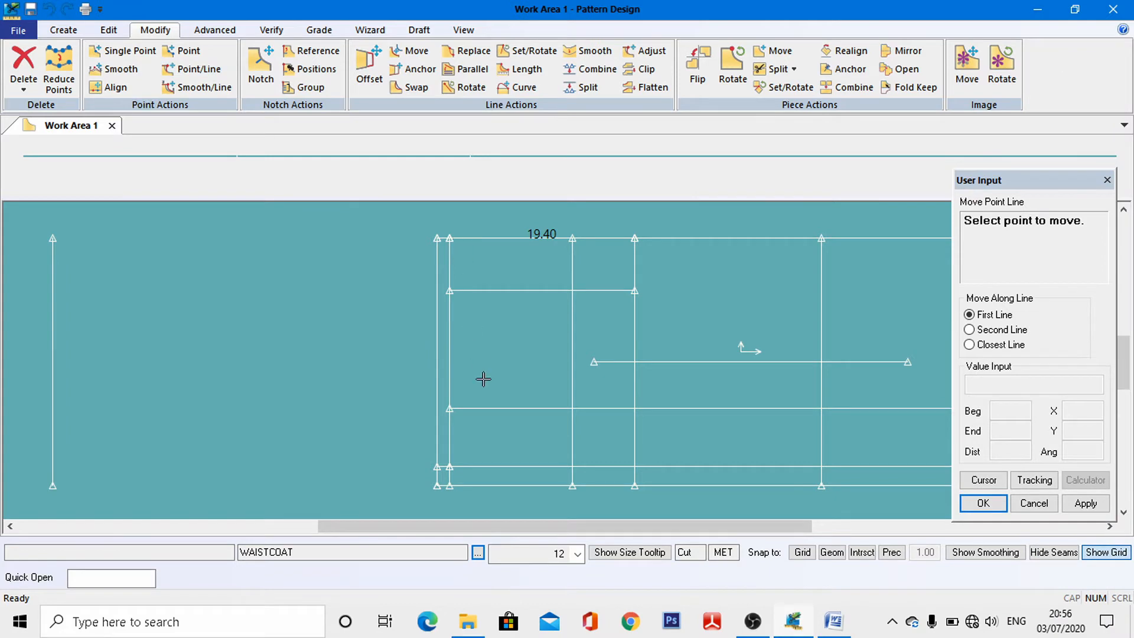
left_click(450, 408)
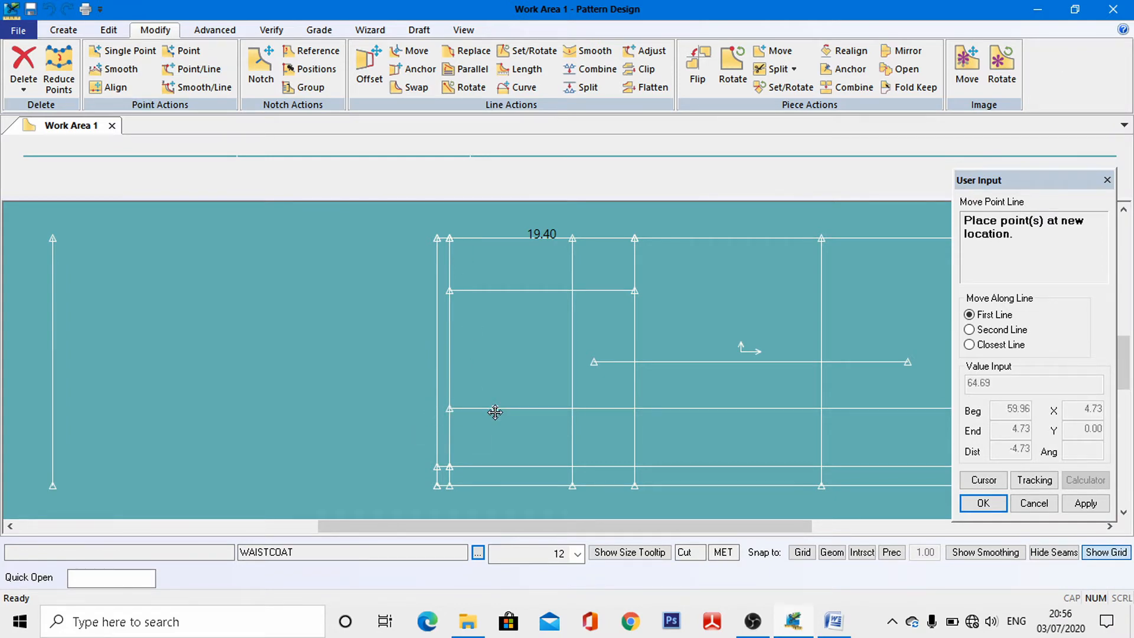
left_click(983, 480)
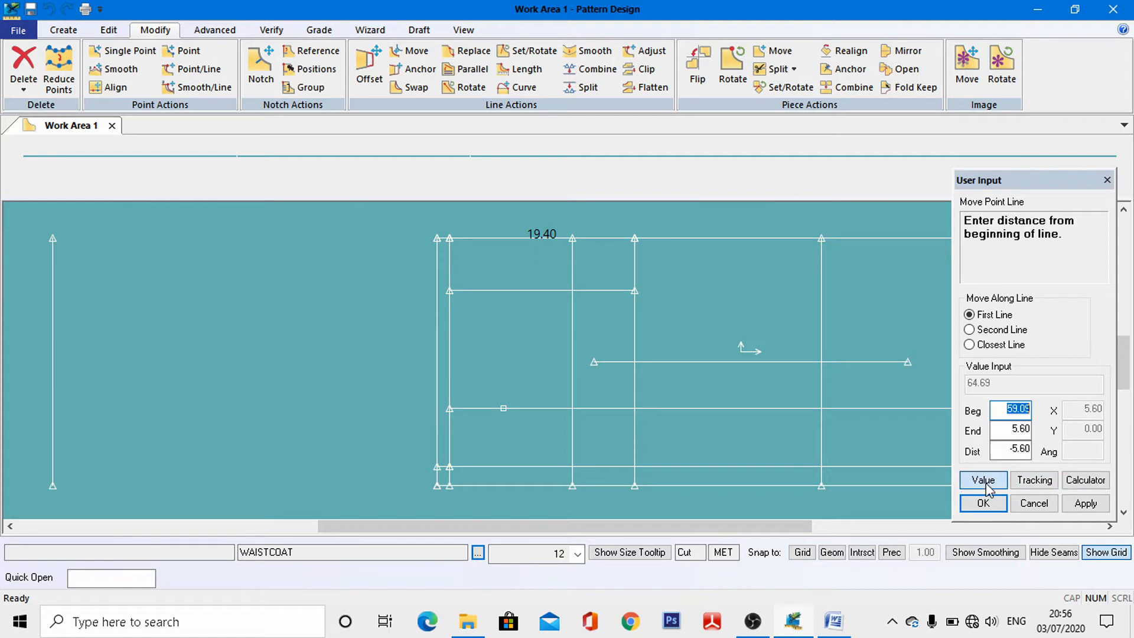
left_click(1007, 449)
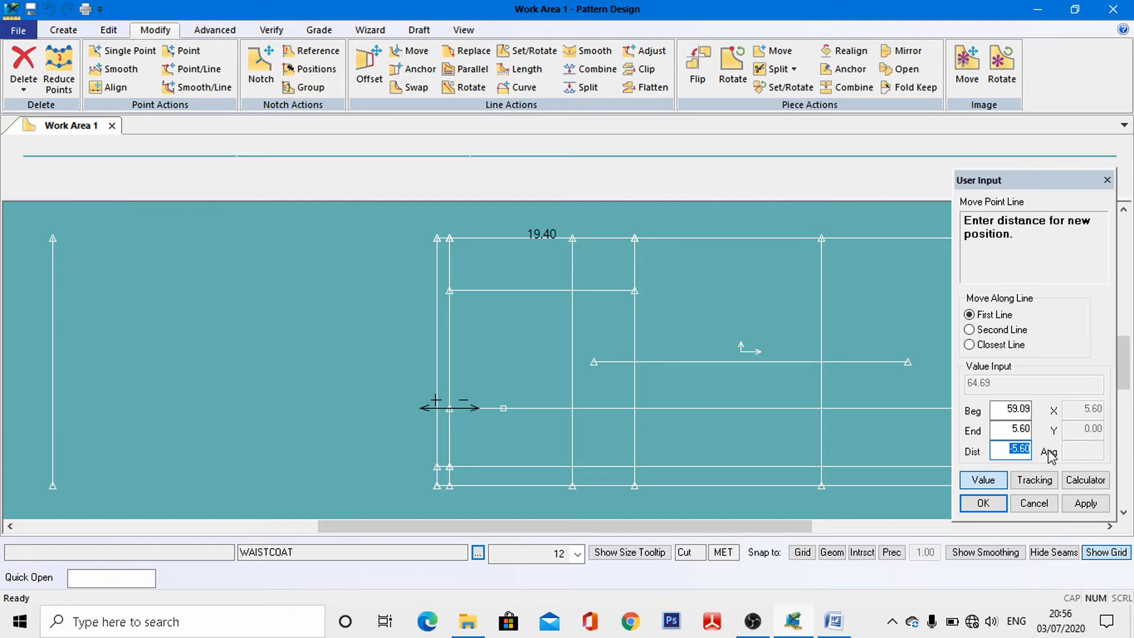
type("2.5")
key("Return")
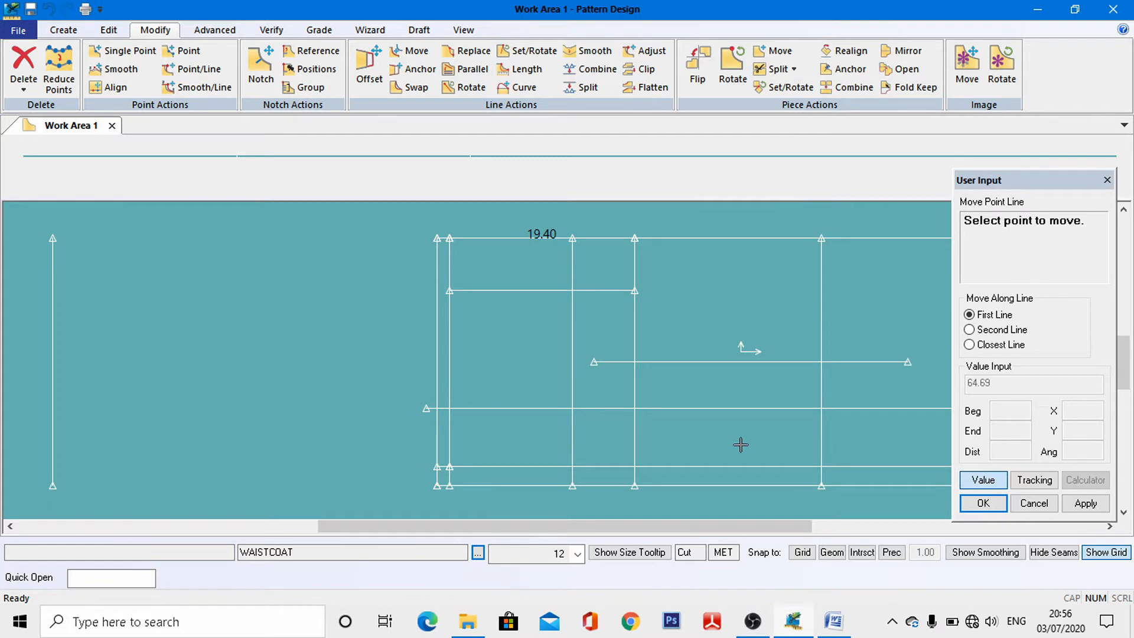
right_click(412, 362)
left_click(413, 365)
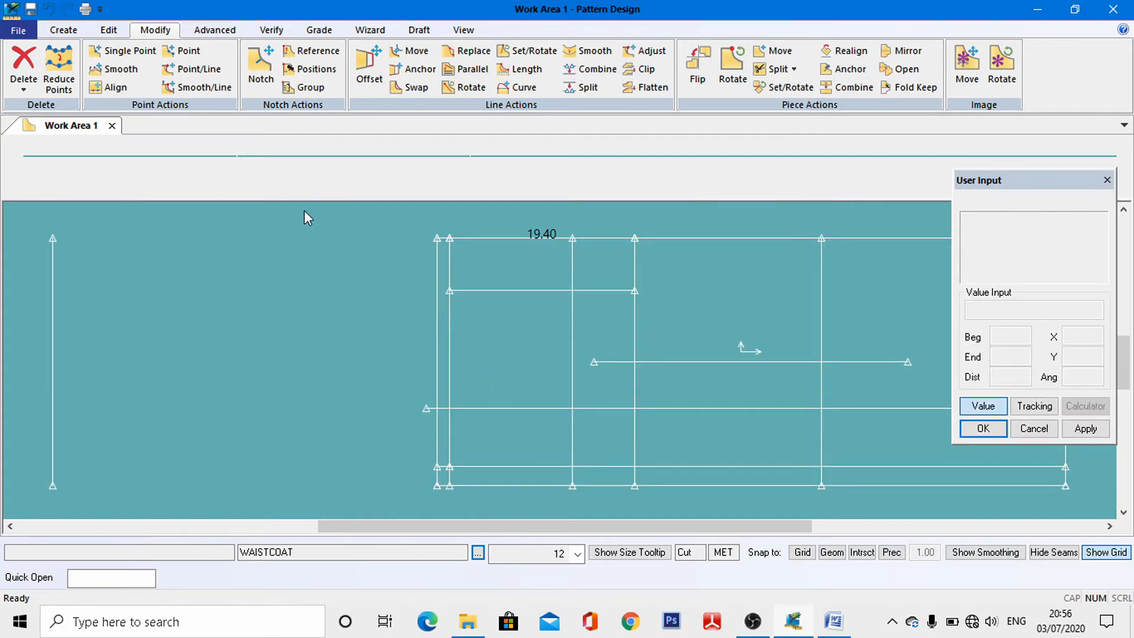
Draw a 2-point curve about 6.9 cm long from the extended line end to the intersection of the placket and back neck lines.
left_click(62, 31)
left_click(264, 90)
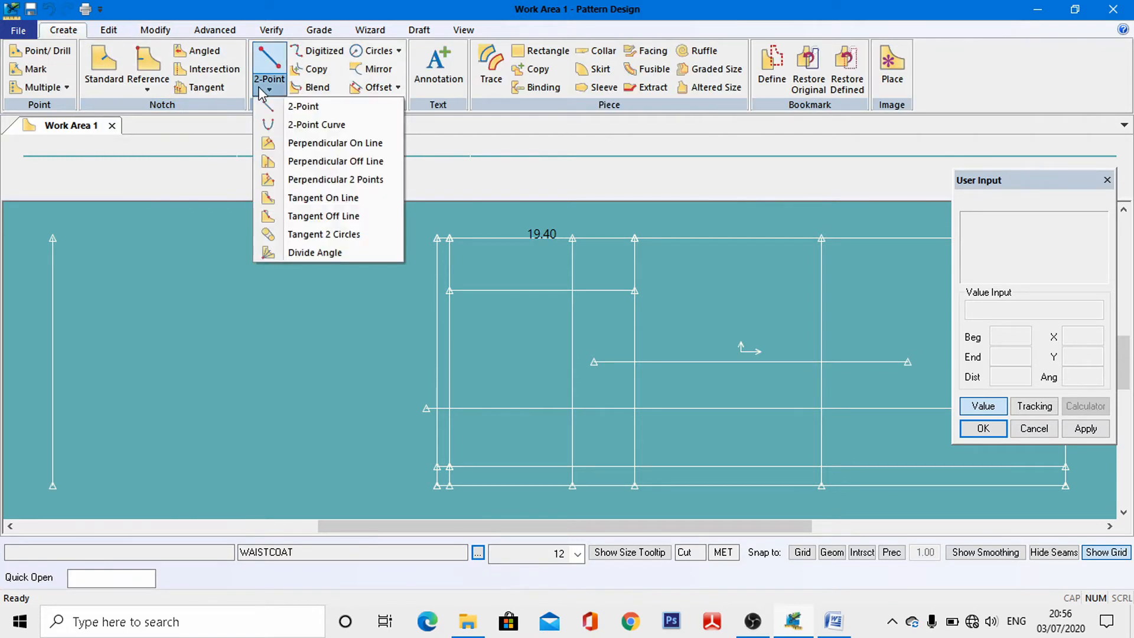
left_click(302, 125)
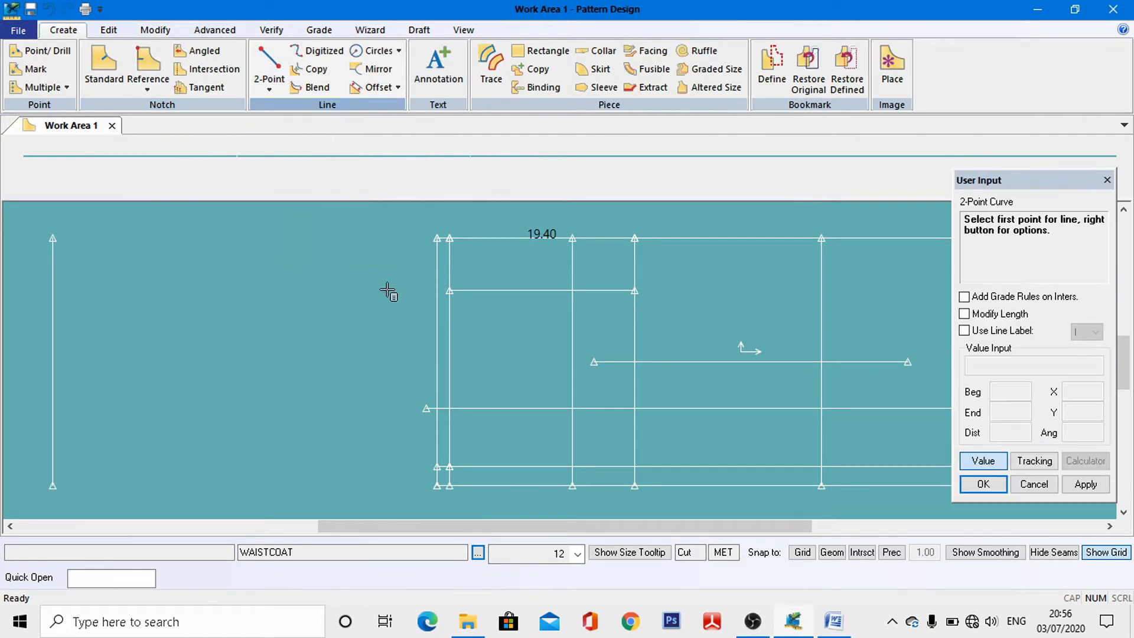
left_click(425, 408)
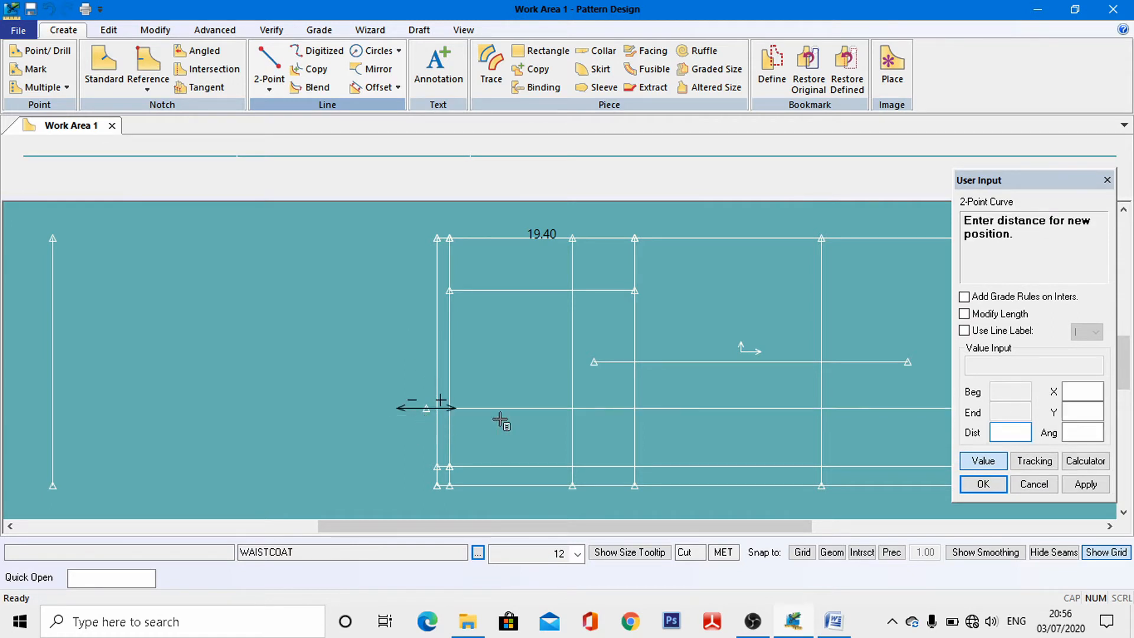
left_click(984, 461)
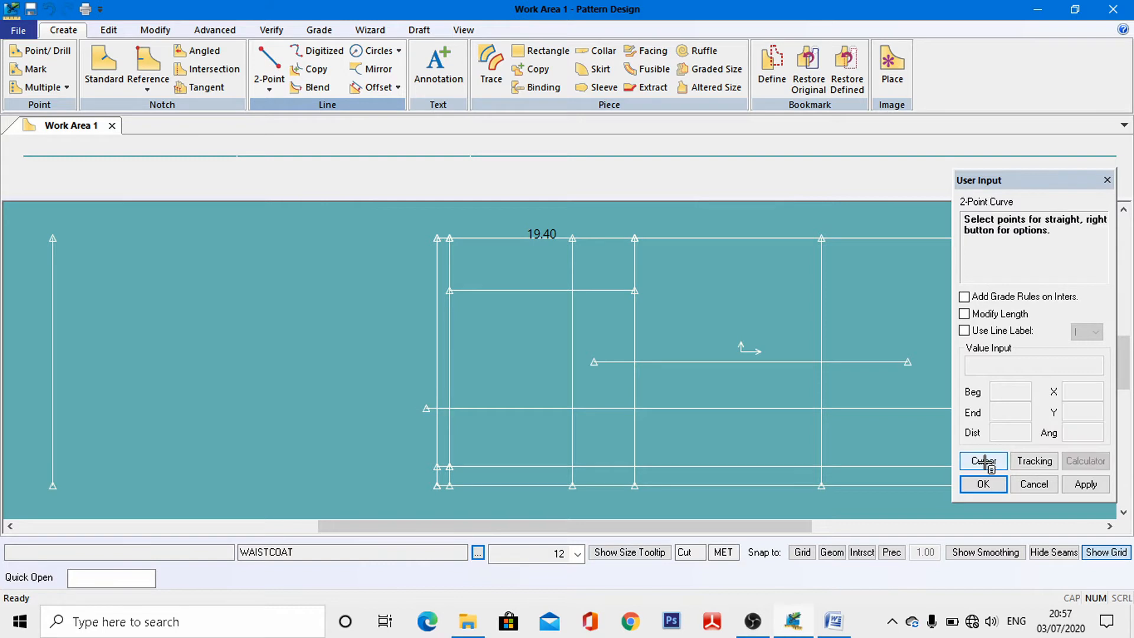
left_click(450, 469)
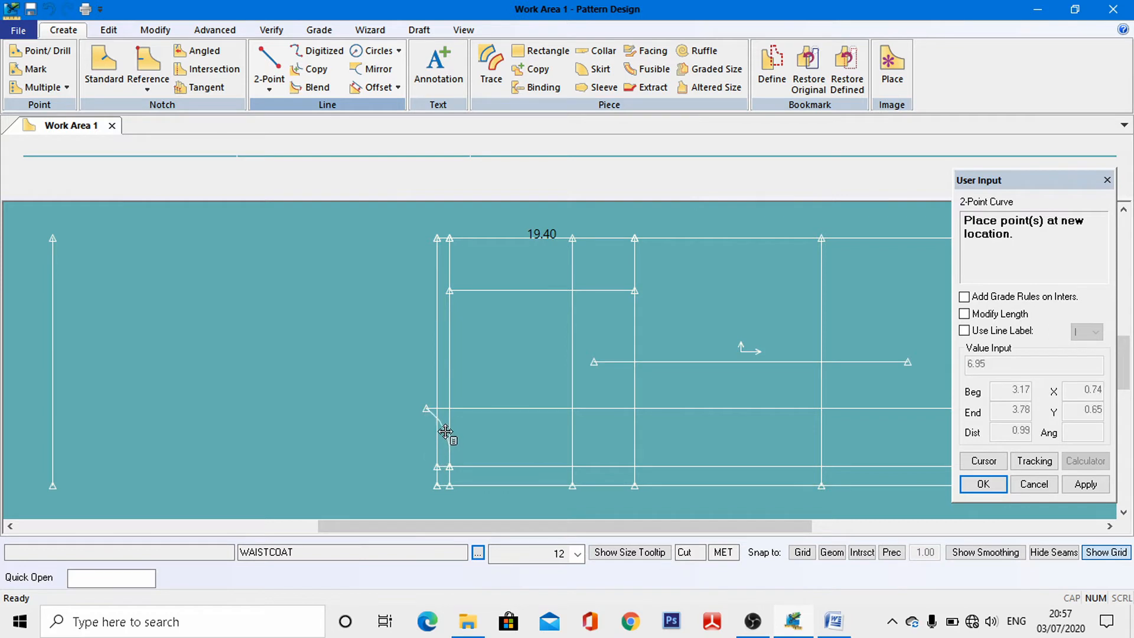
left_click(446, 434)
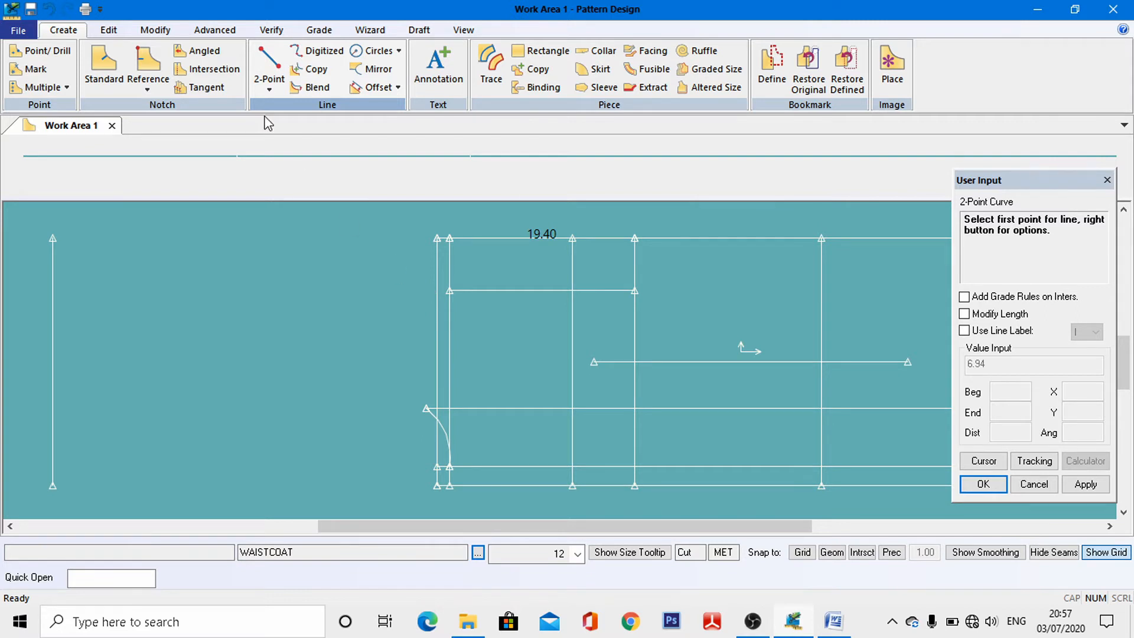
left_click(464, 30)
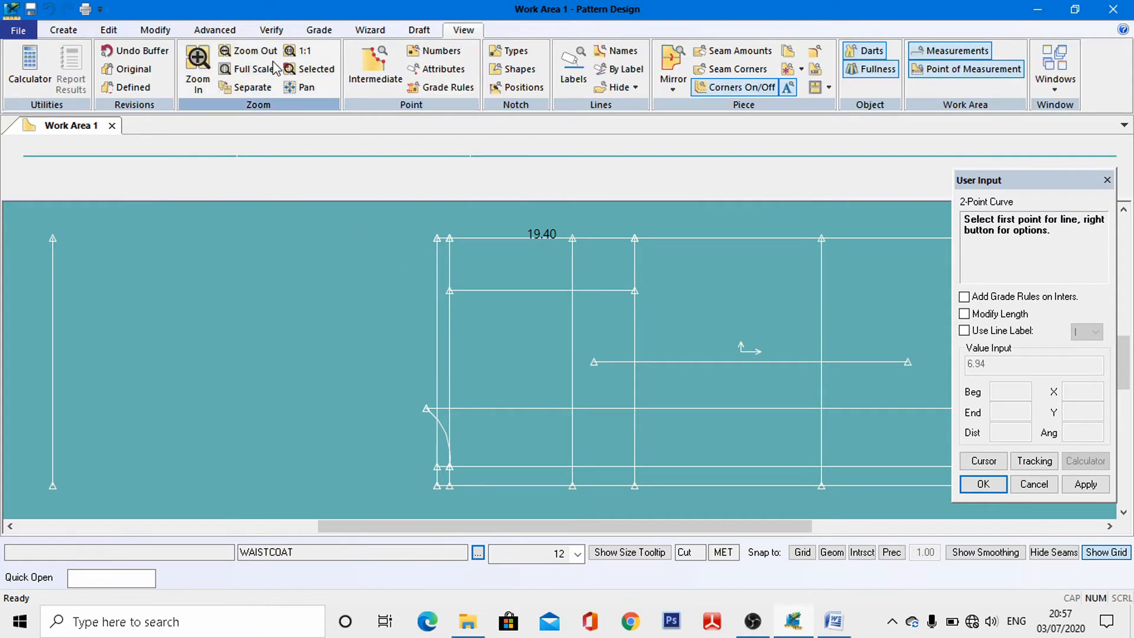
Draw a straight 2-point line from 2.5 cm along the 19.4 cm inner line, measured from the back neck line, to the neck curve's outer tip.
left_click(211, 61)
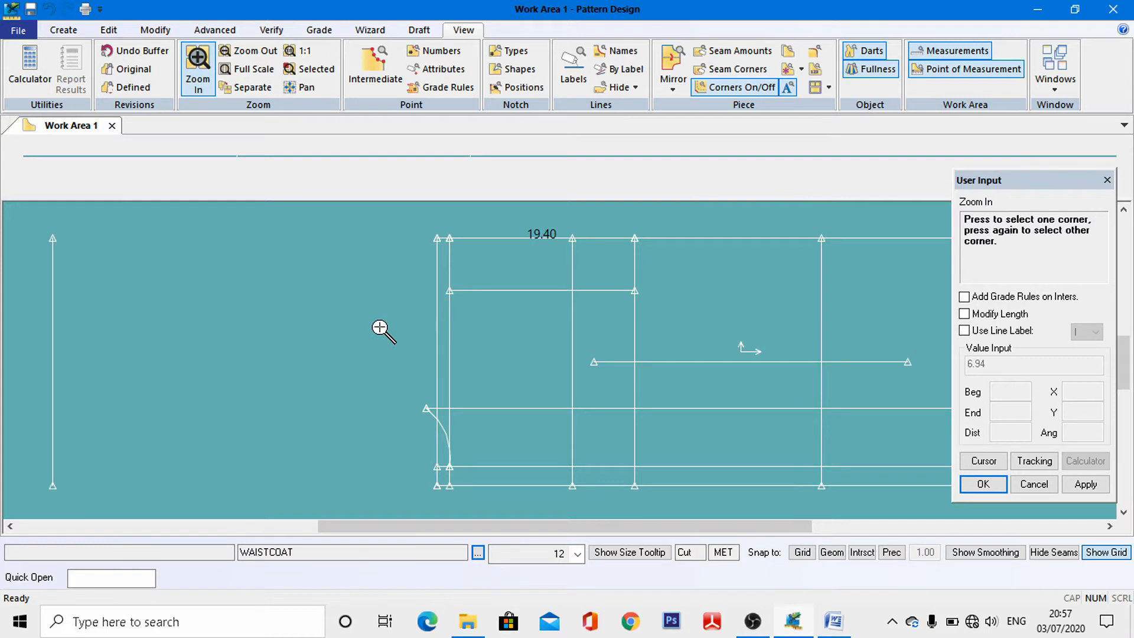
left_click(511, 488)
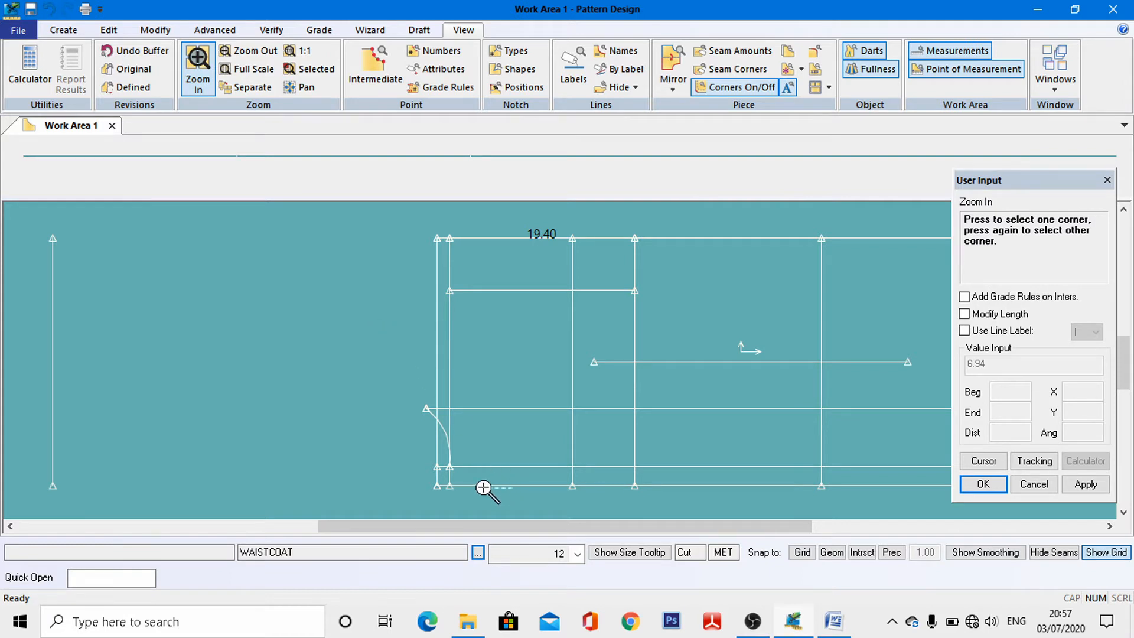
left_click(405, 372)
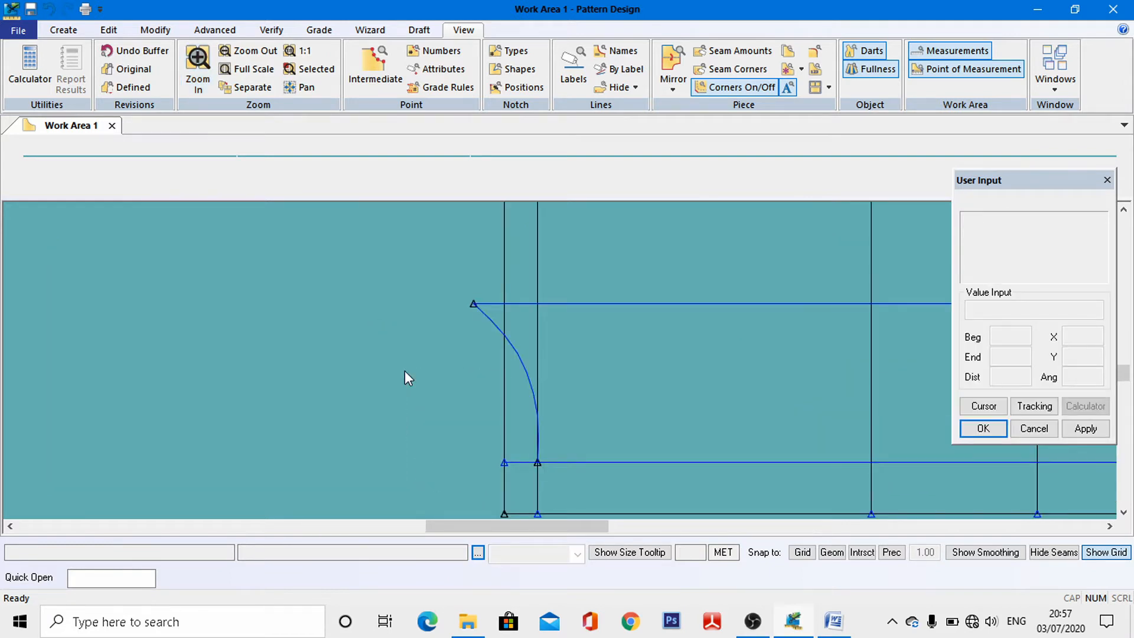
left_click(253, 51)
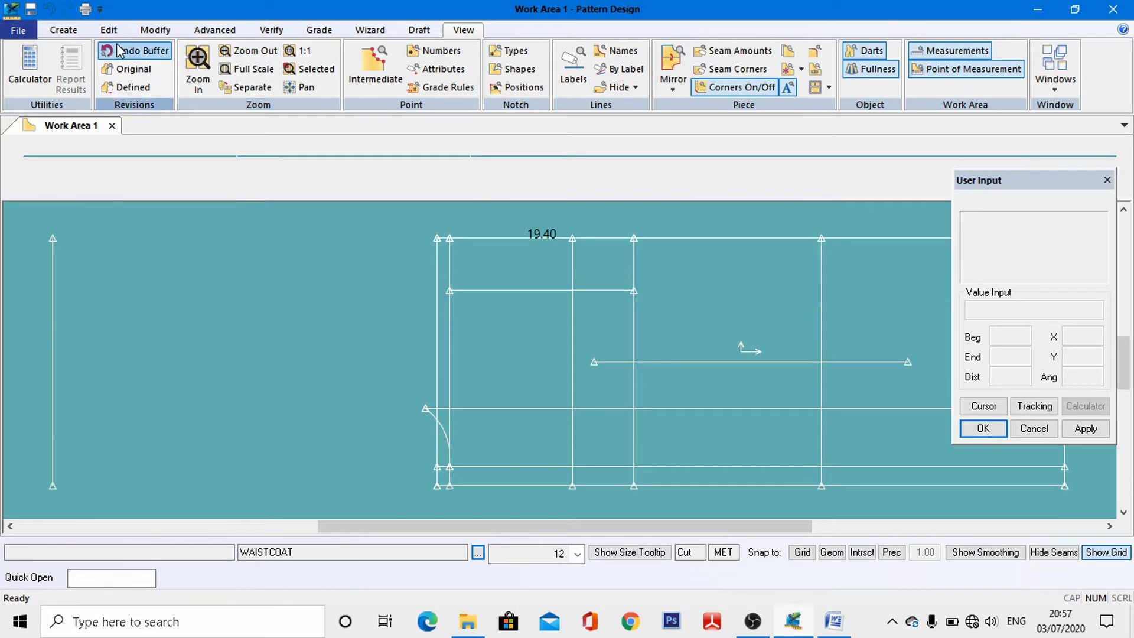
left_click(66, 33)
left_click(270, 64)
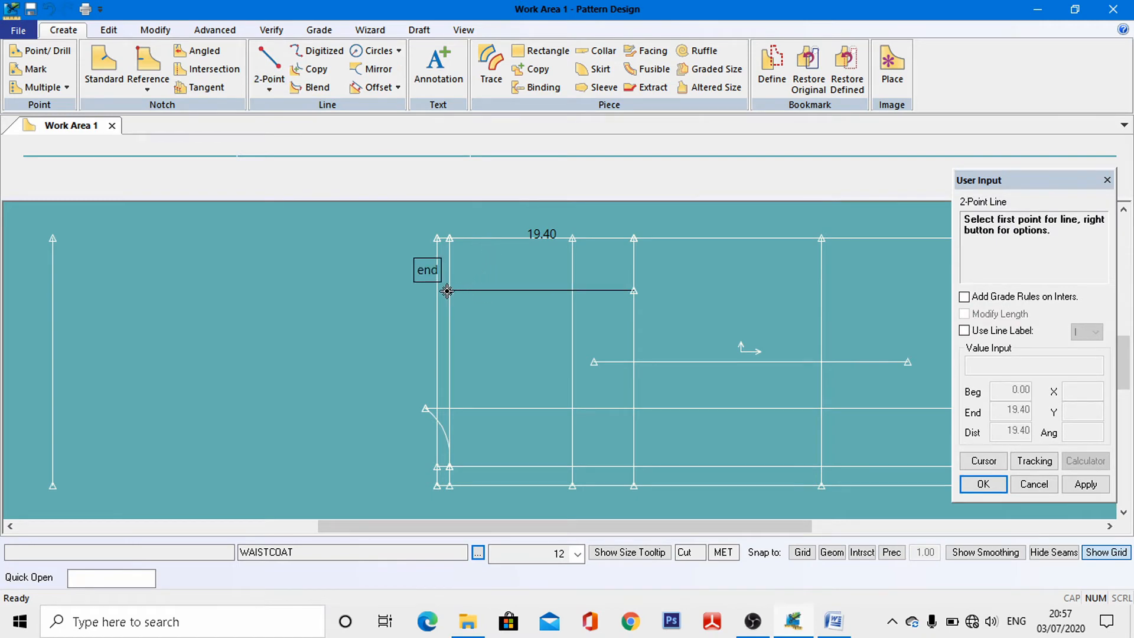
left_click(466, 291)
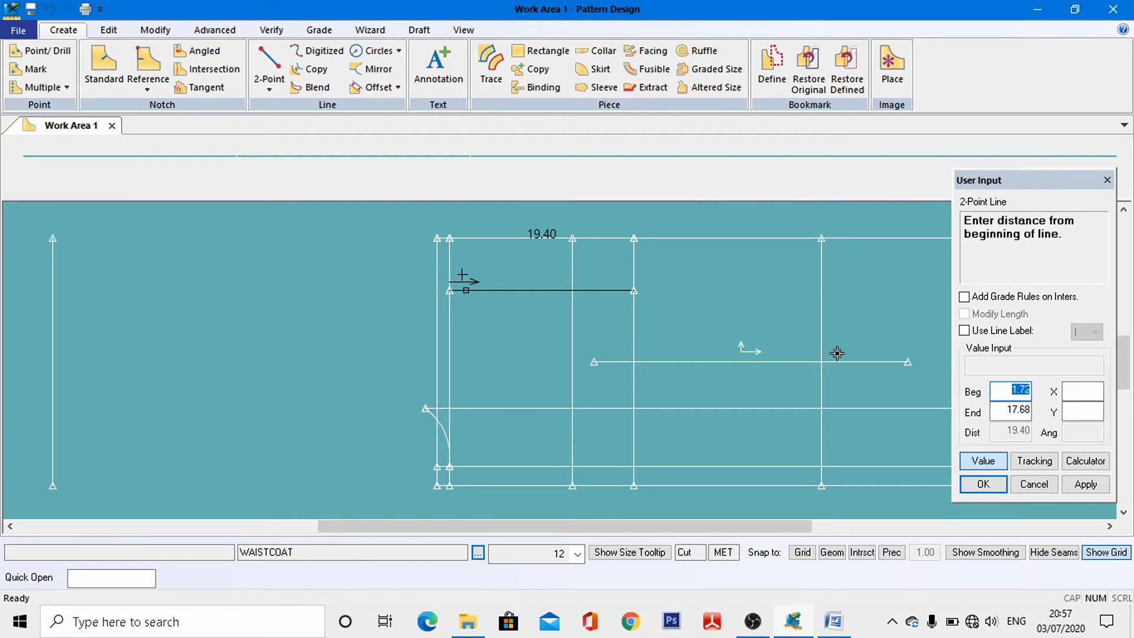
type("2.5")
key("Return")
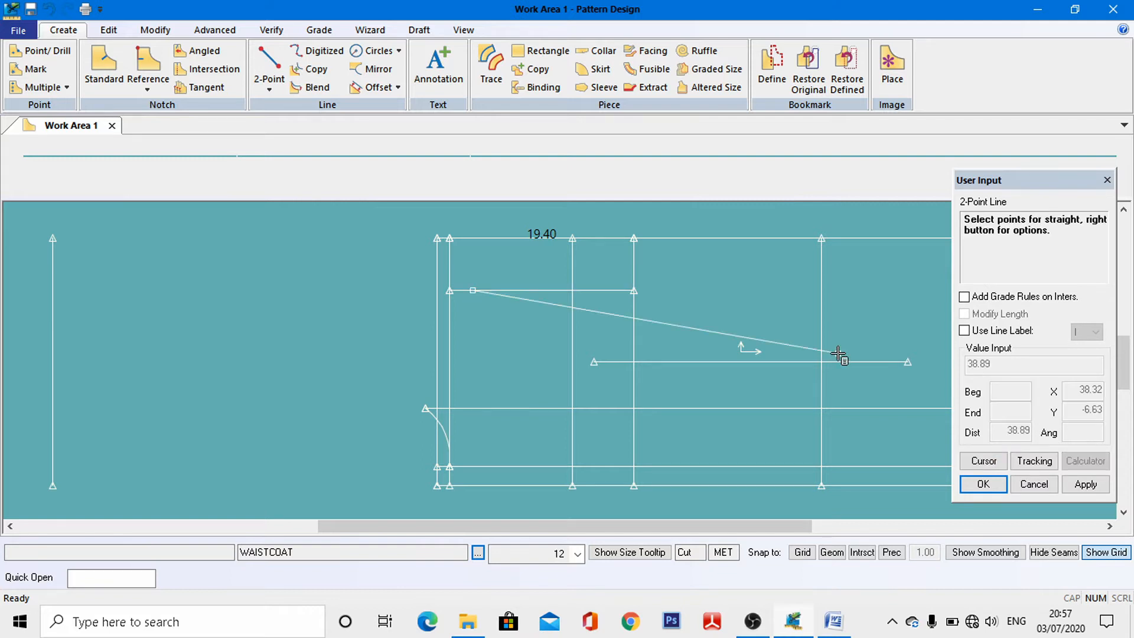
left_click(425, 408)
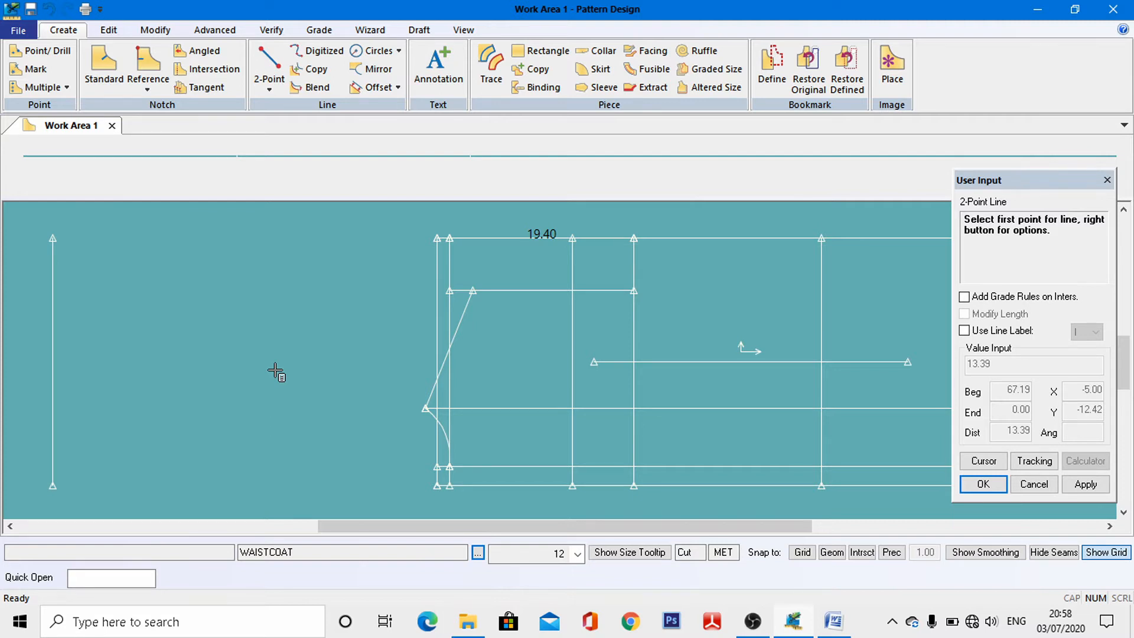
Split the line at the intersection where the extended construction line crosses the rectangle's short edge beside the neck curve's outer tip.
left_click(463, 31)
left_click(198, 68)
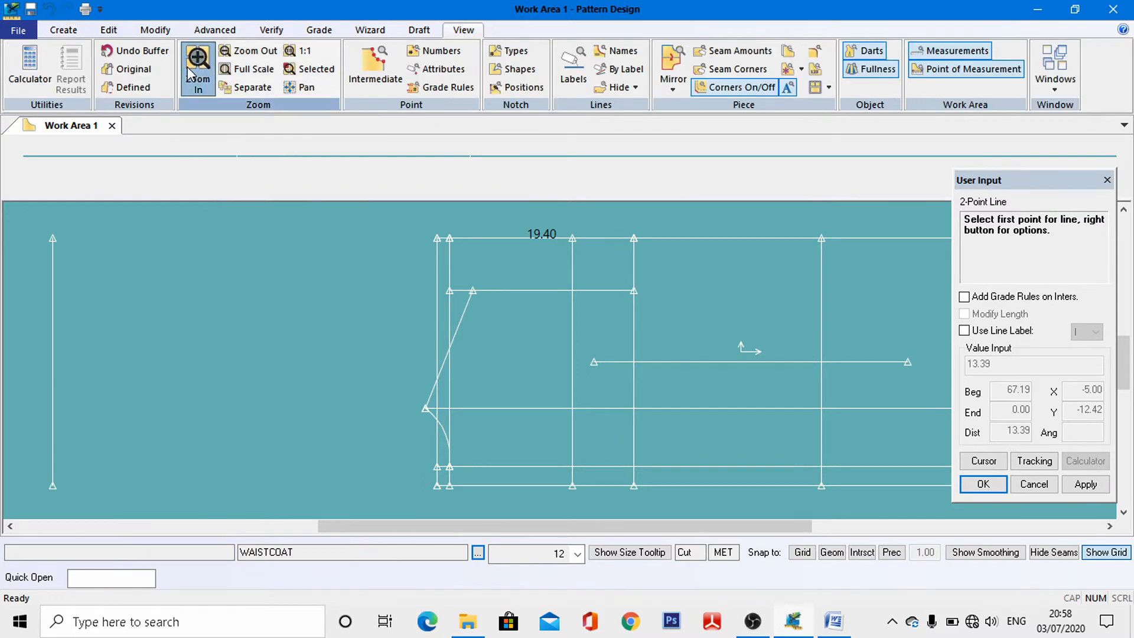
left_click(423, 392)
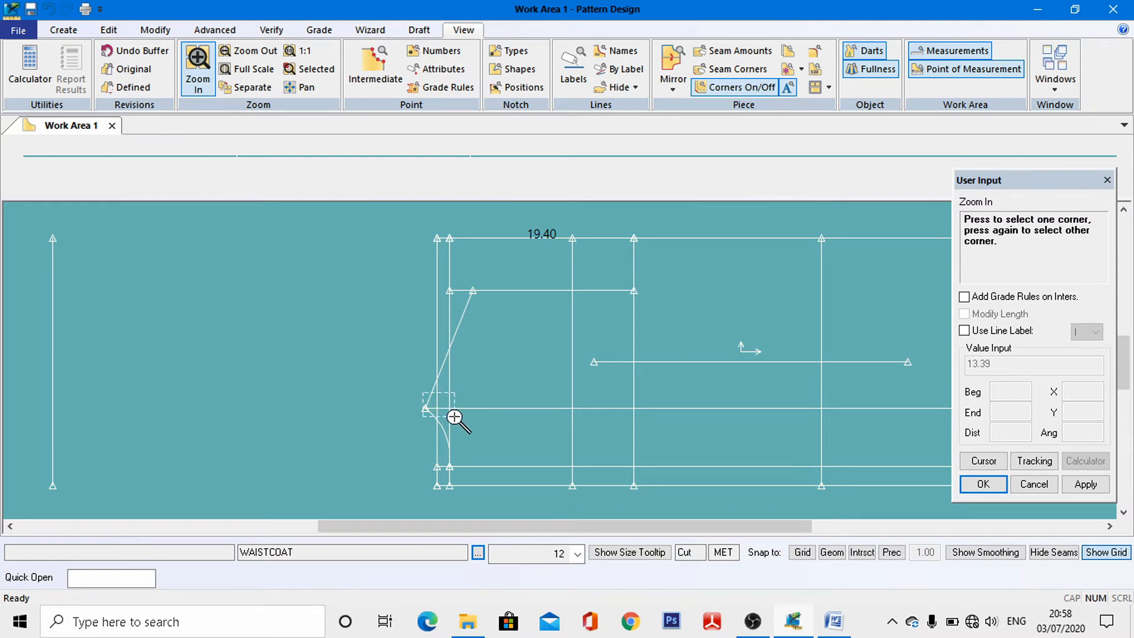
left_click(455, 417)
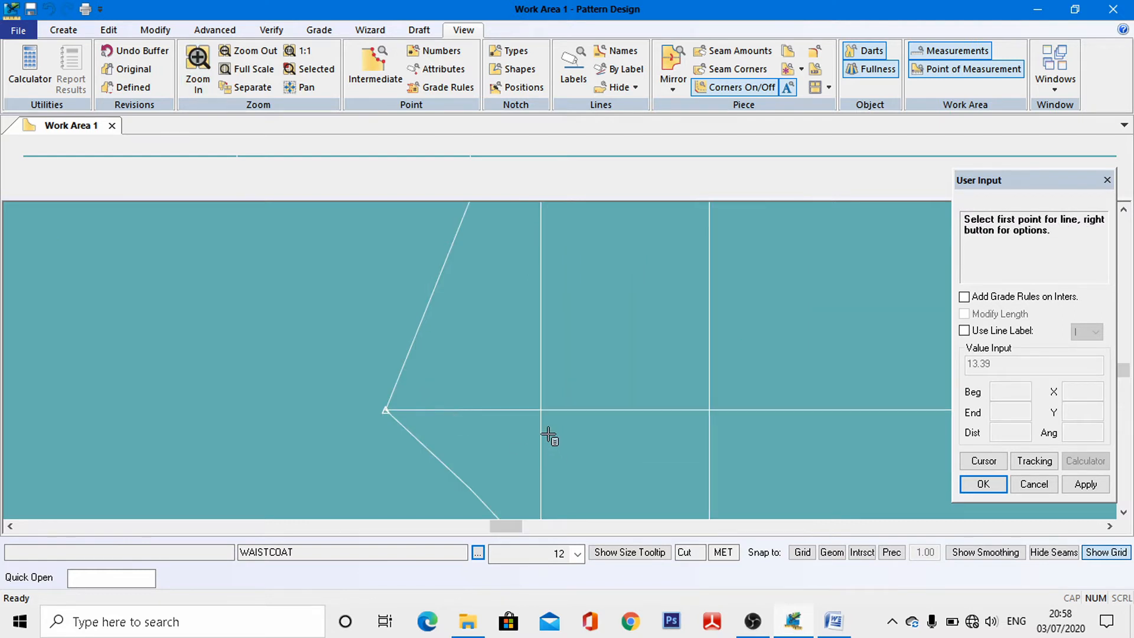
left_click(198, 59)
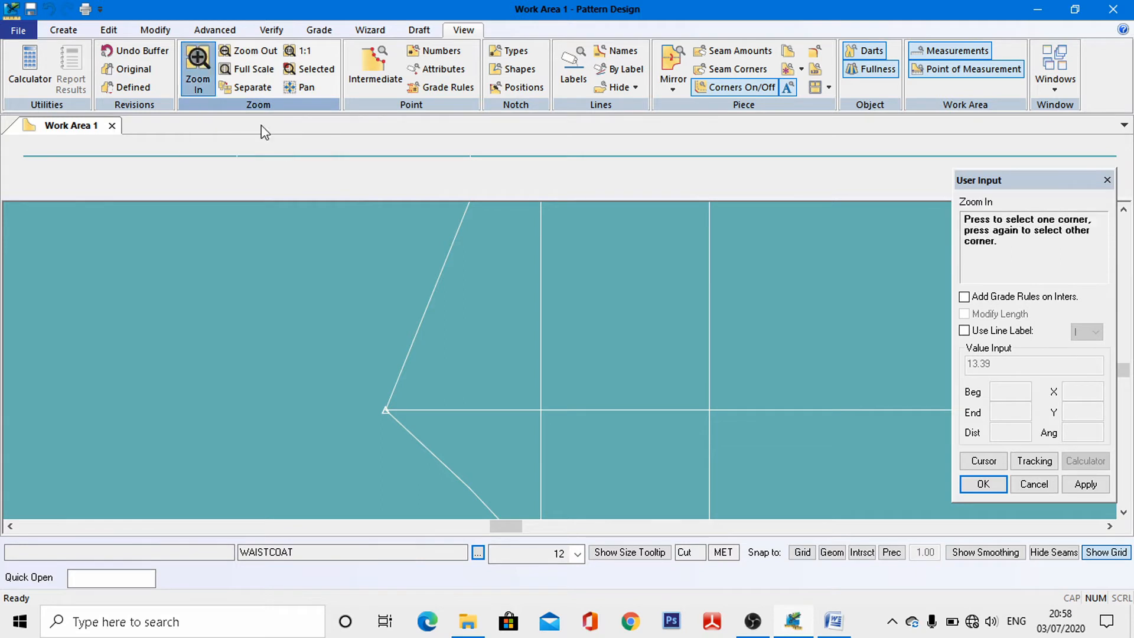
left_click(499, 373)
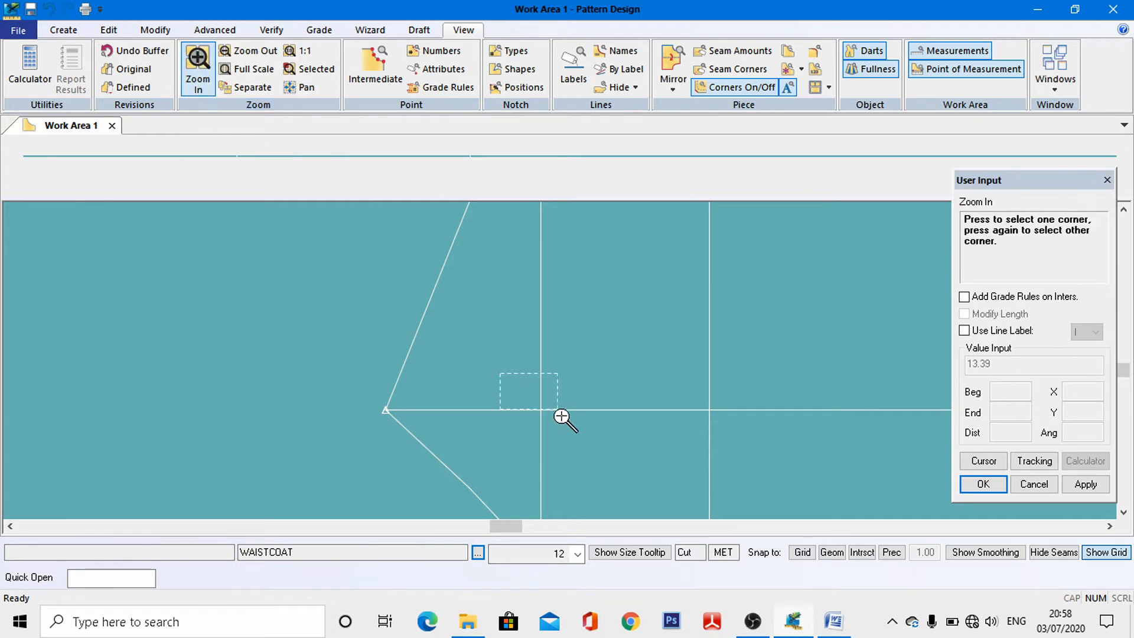
left_click(579, 440)
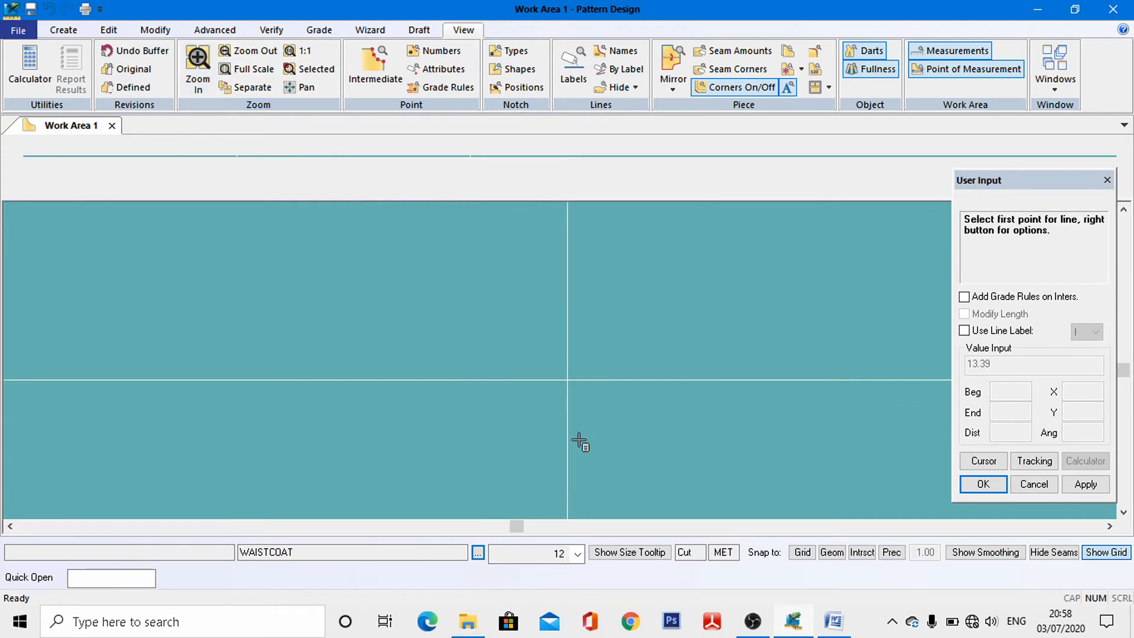
left_click(154, 31)
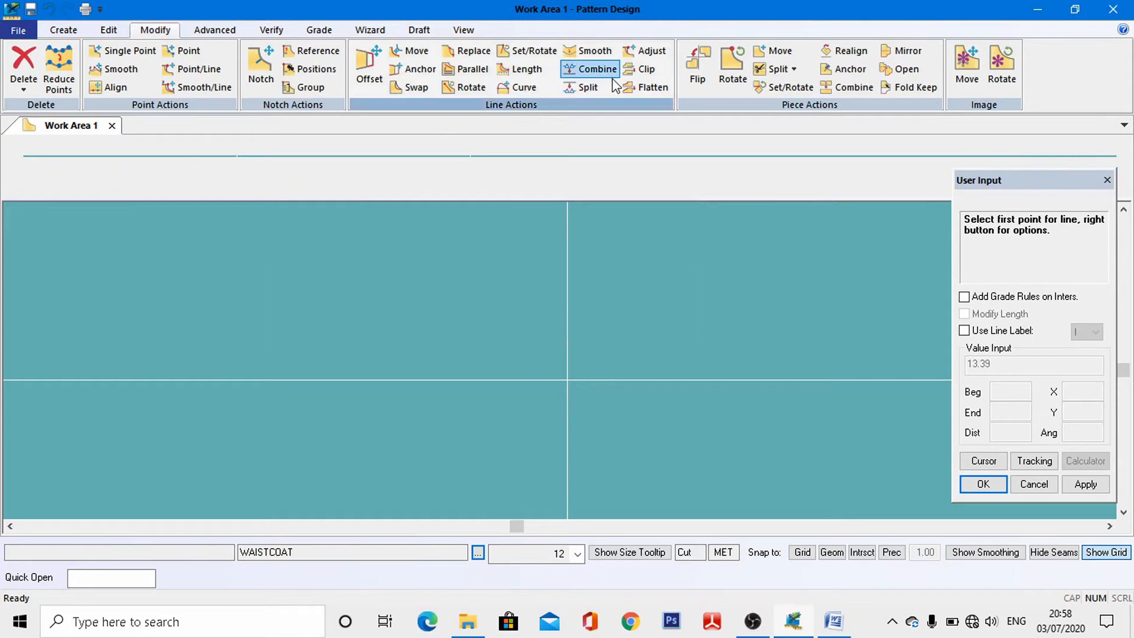
left_click(589, 87)
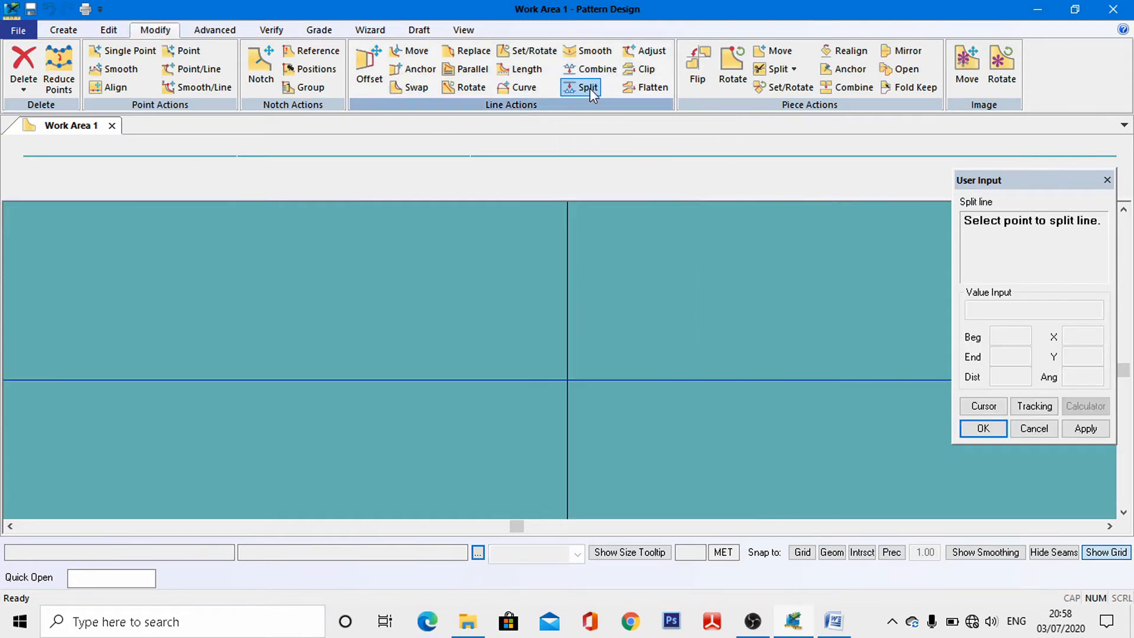
left_click(567, 382)
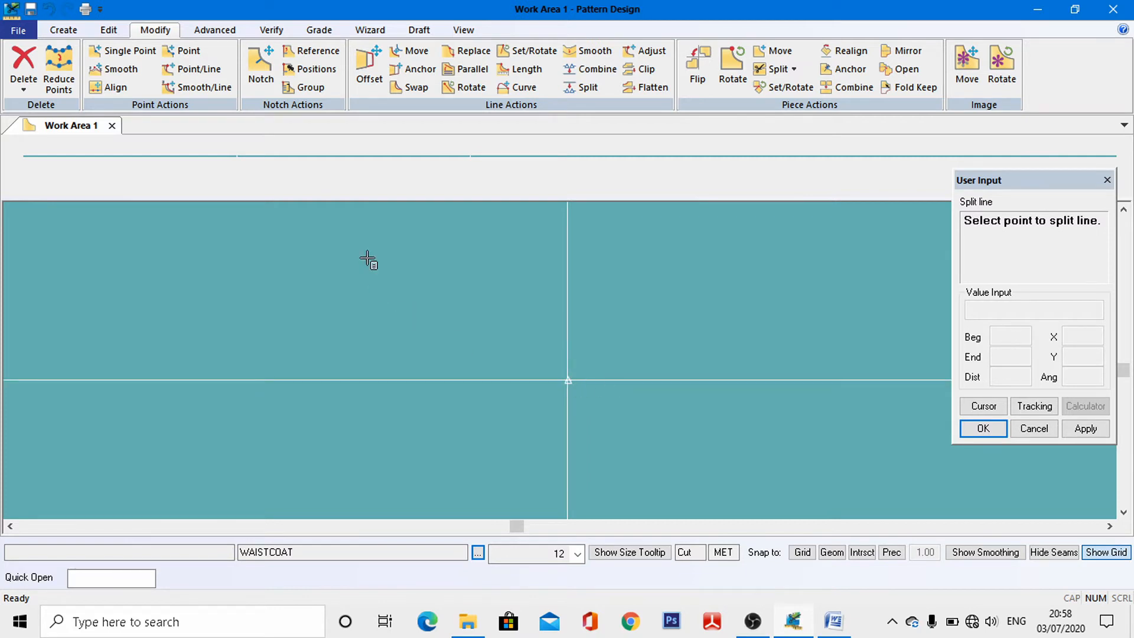
Draw a straight line about 22.2 cm long from the split point to the placket-side end of the 26 cm cross line on the rectangle's long edge.
left_click(464, 31)
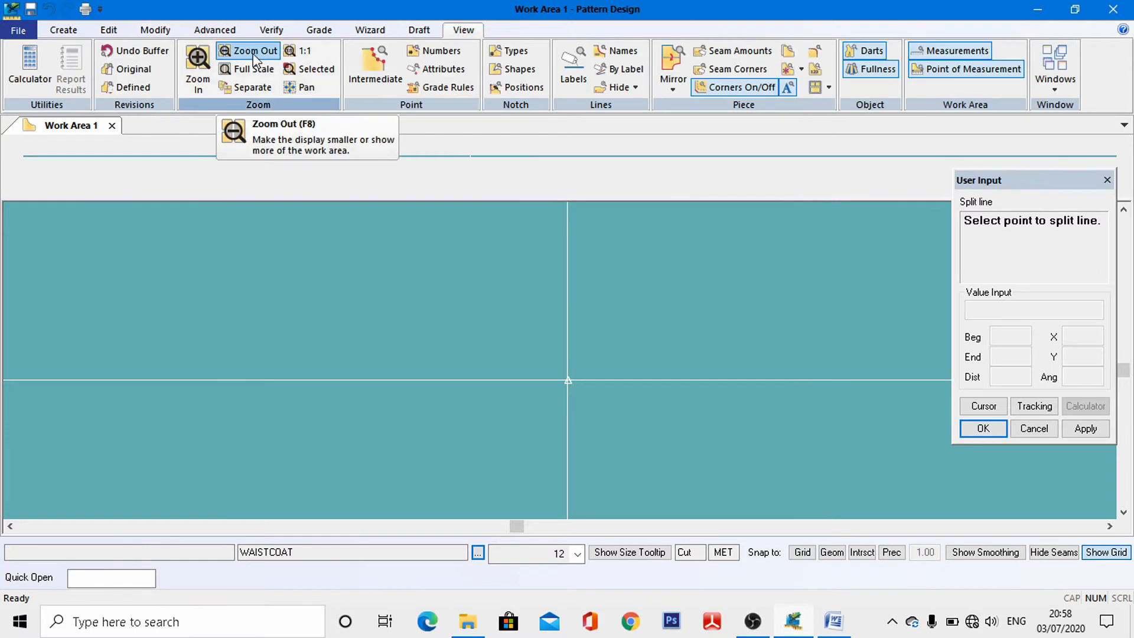
key("XF86AudioRaiseVolume")
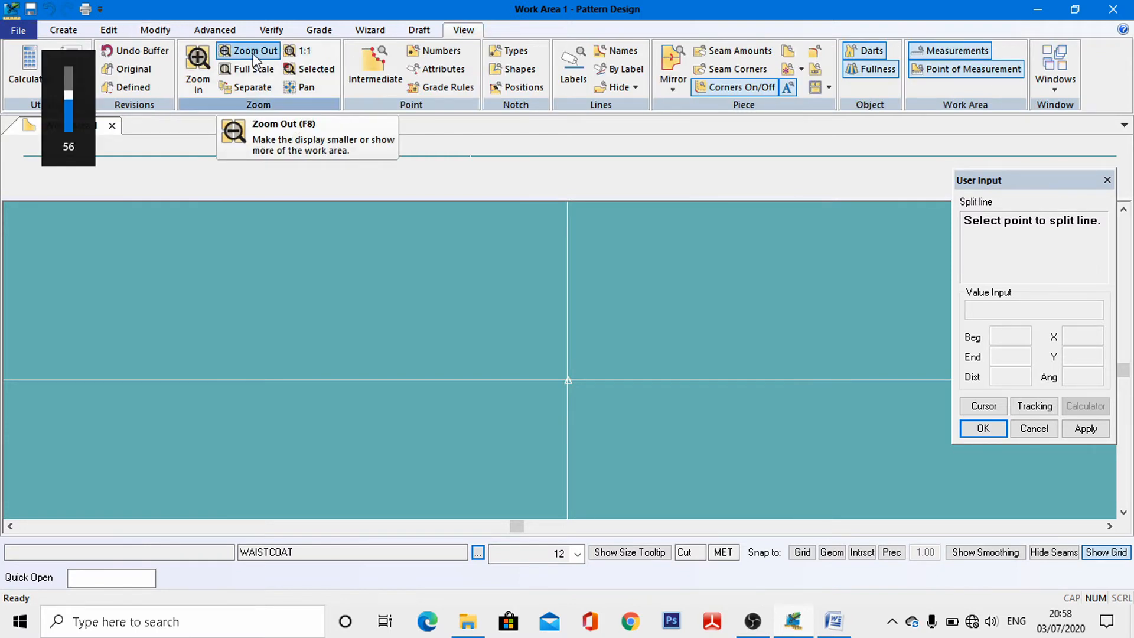
left_click(255, 51)
left_click(255, 51)
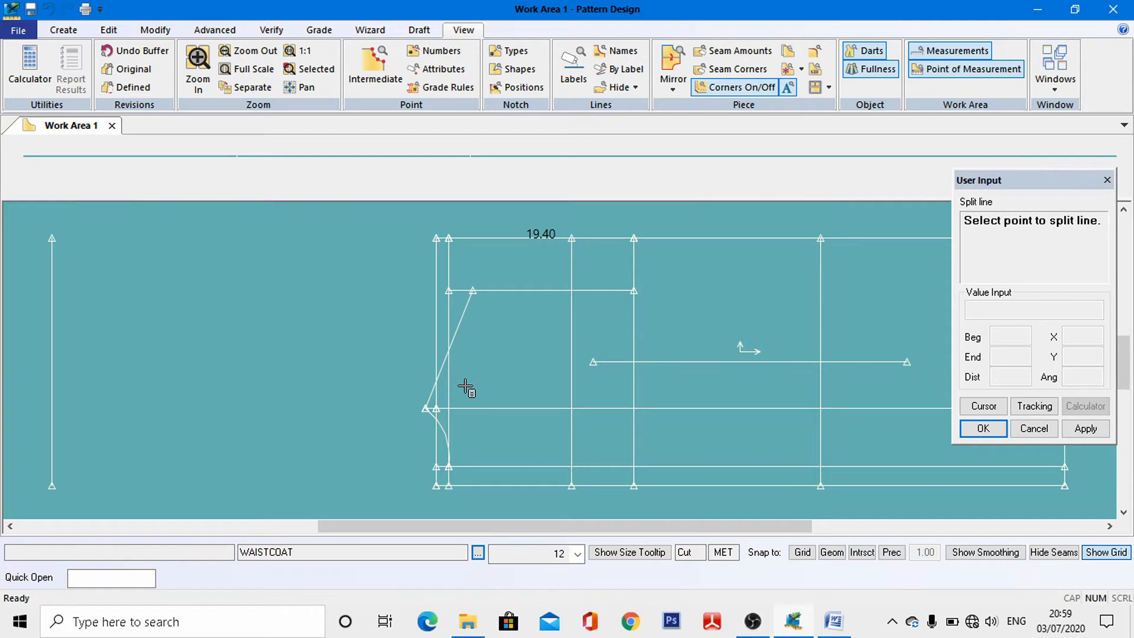
left_click(65, 32)
left_click(278, 59)
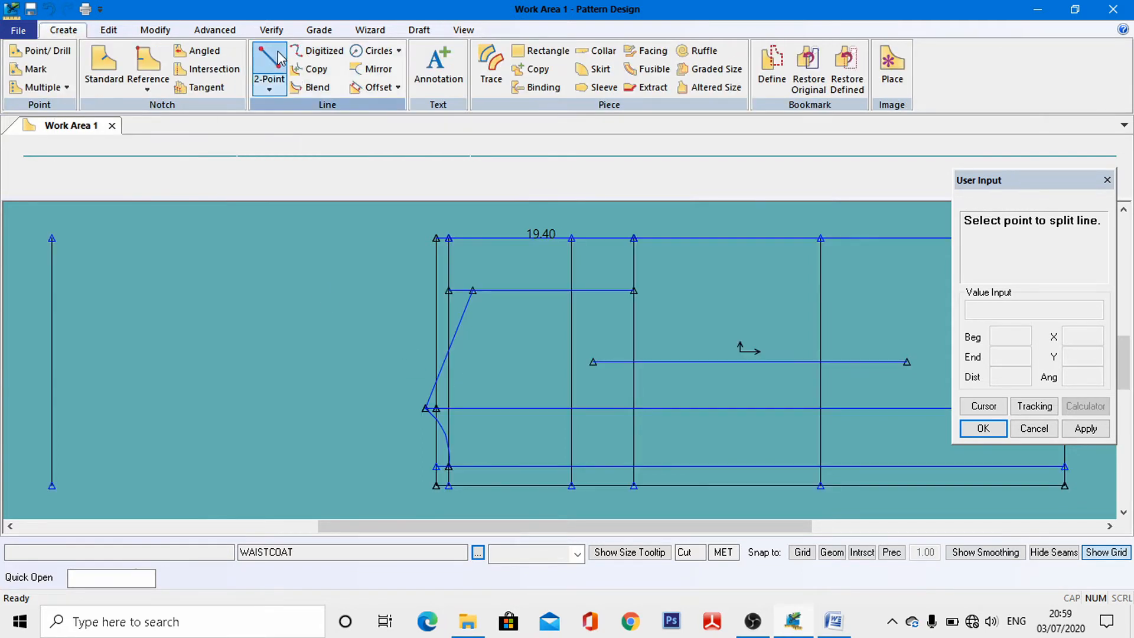
left_click(434, 412)
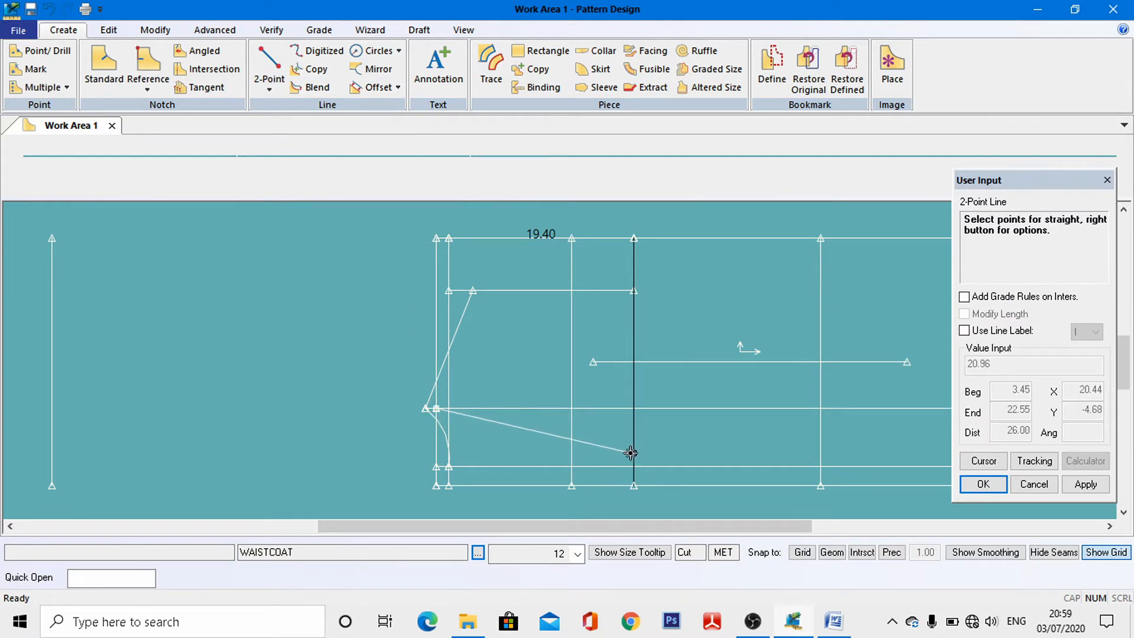
left_click(633, 483)
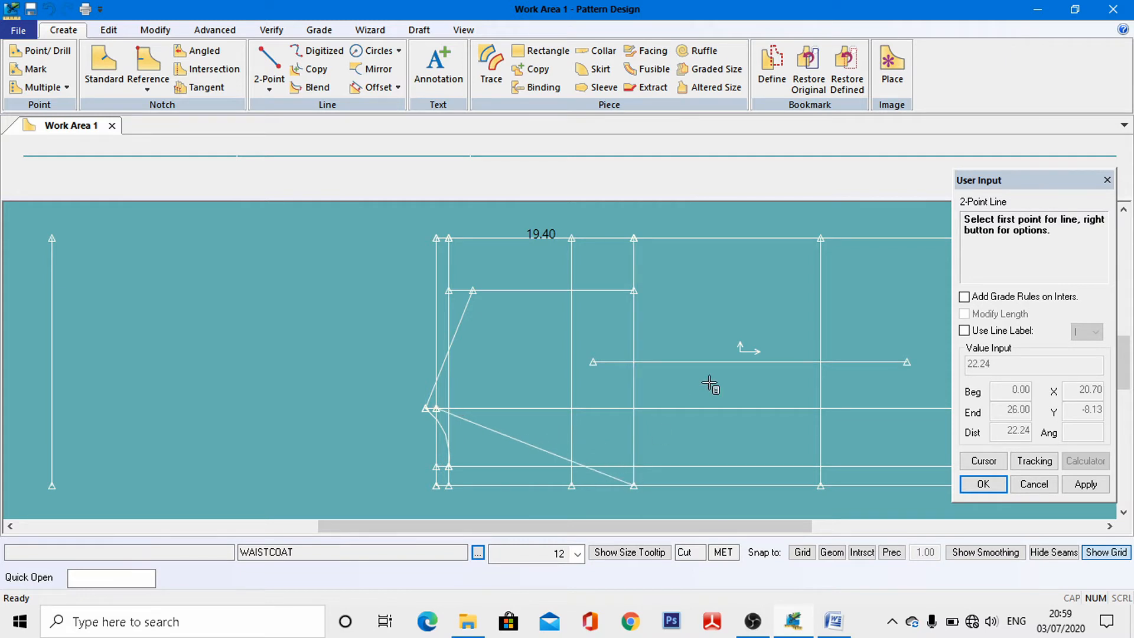
Draw a 2-point curve about 22.4 cm long between the ends of the new diagonal line, bowing slightly inward into the piece.
left_click(463, 29)
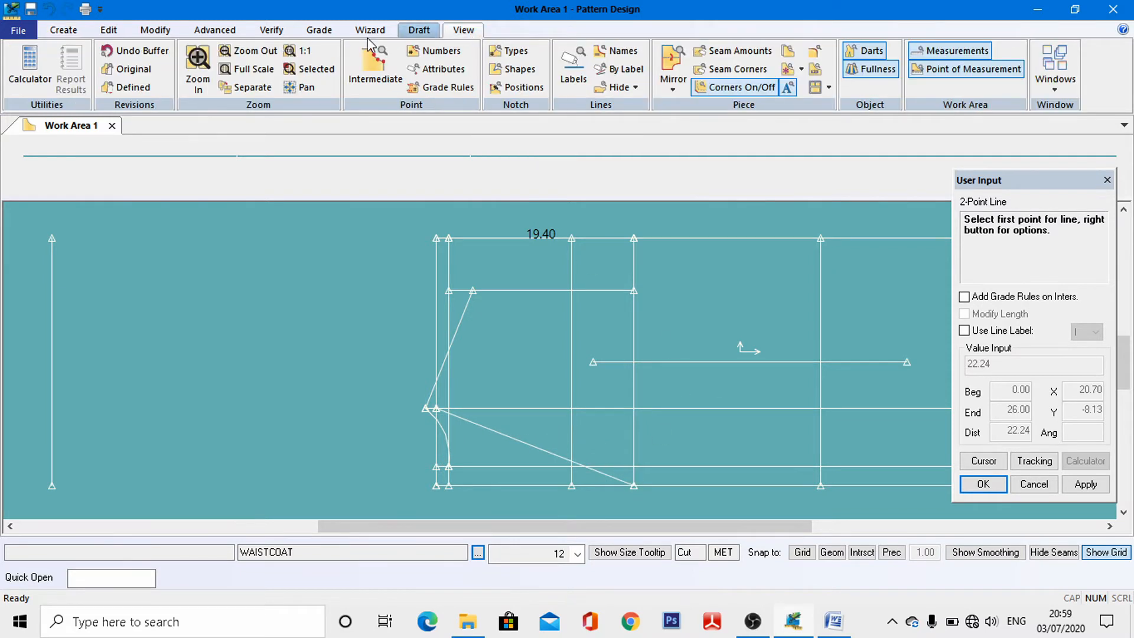
left_click(198, 67)
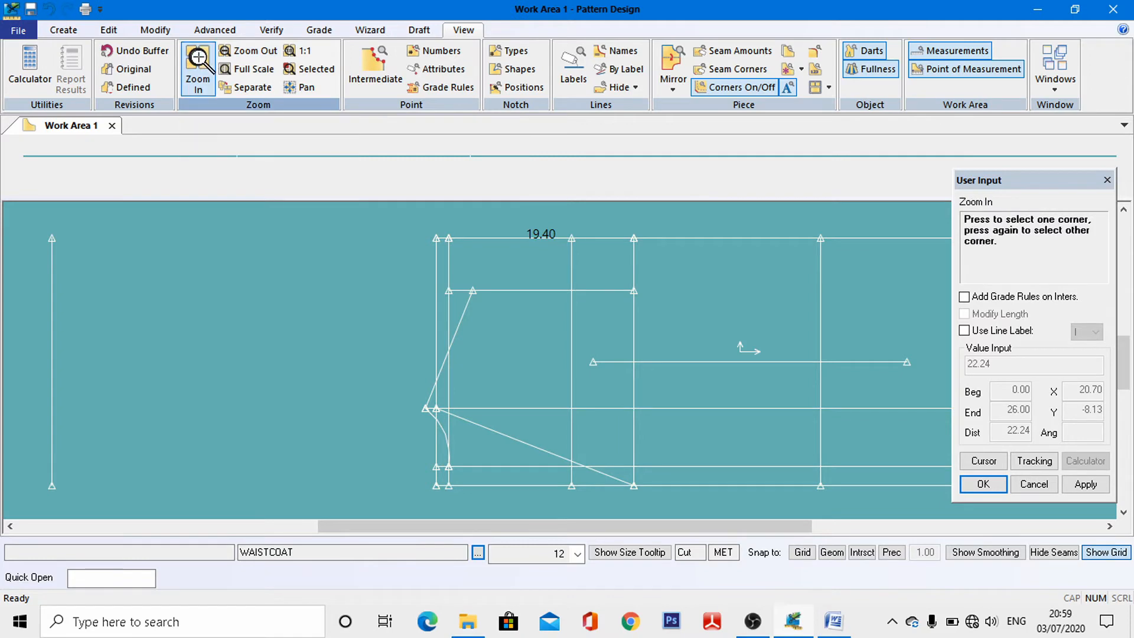
left_click(390, 349)
left_click(679, 515)
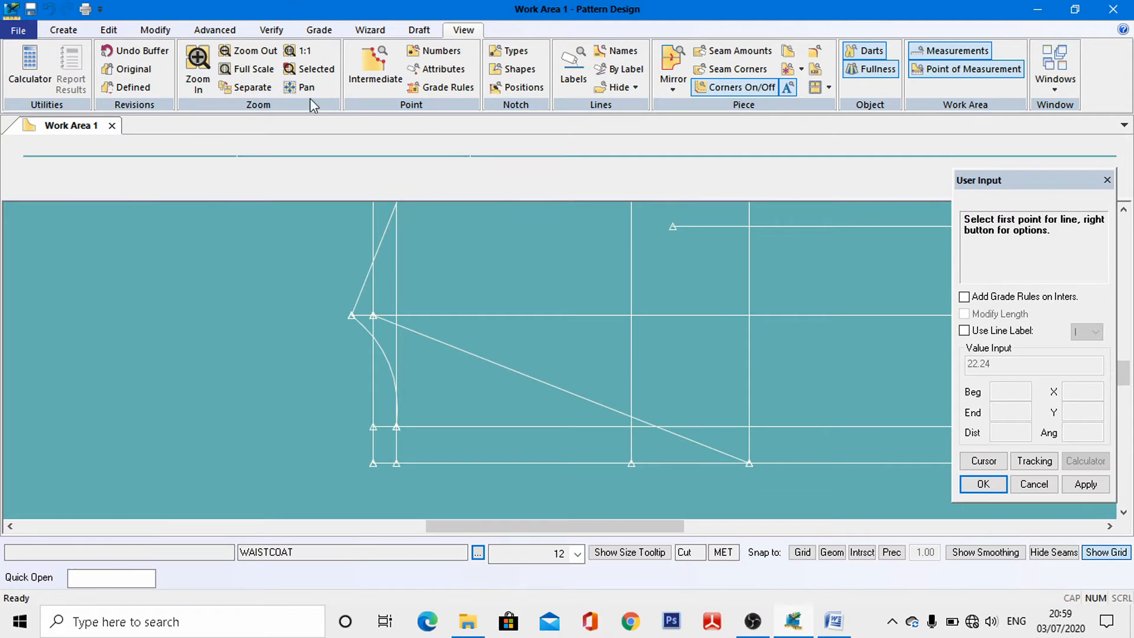
left_click(76, 29)
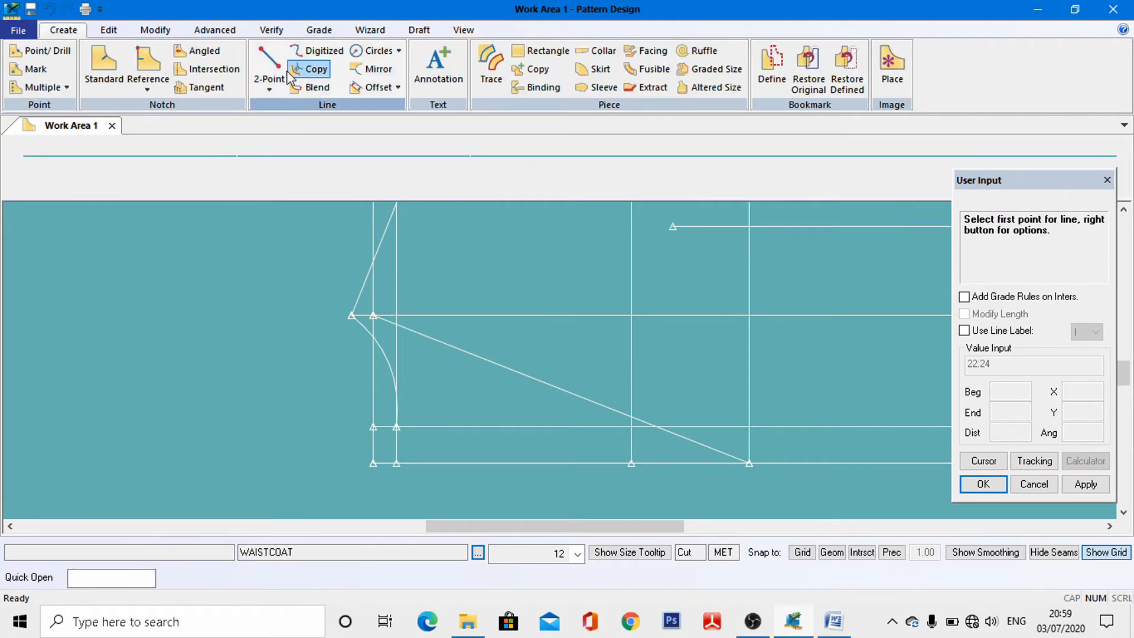
left_click(271, 88)
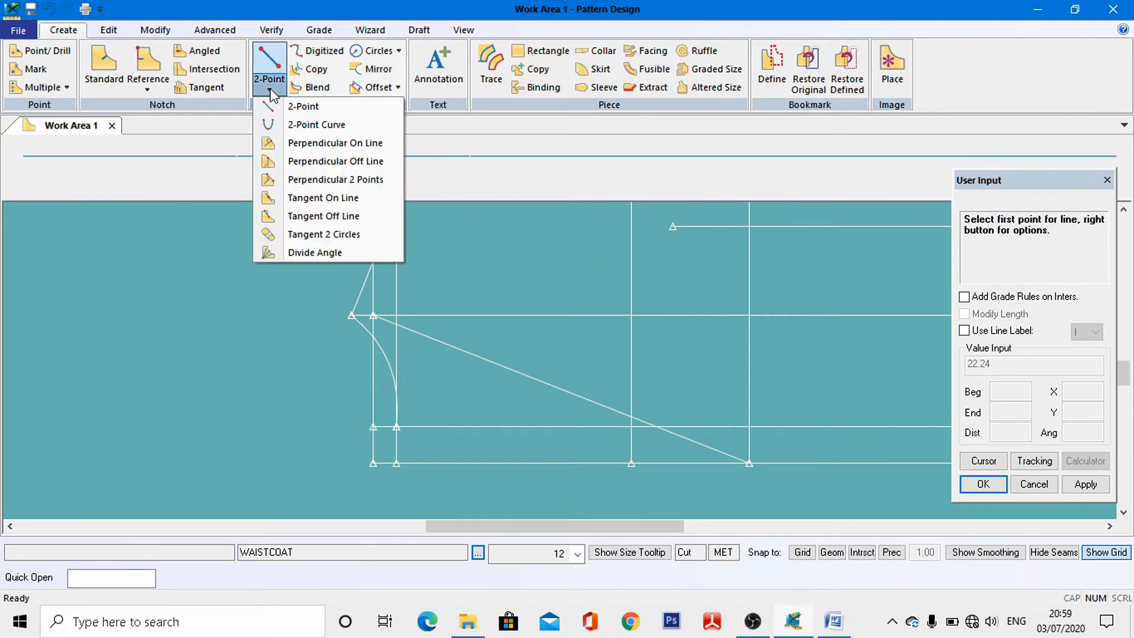
left_click(329, 124)
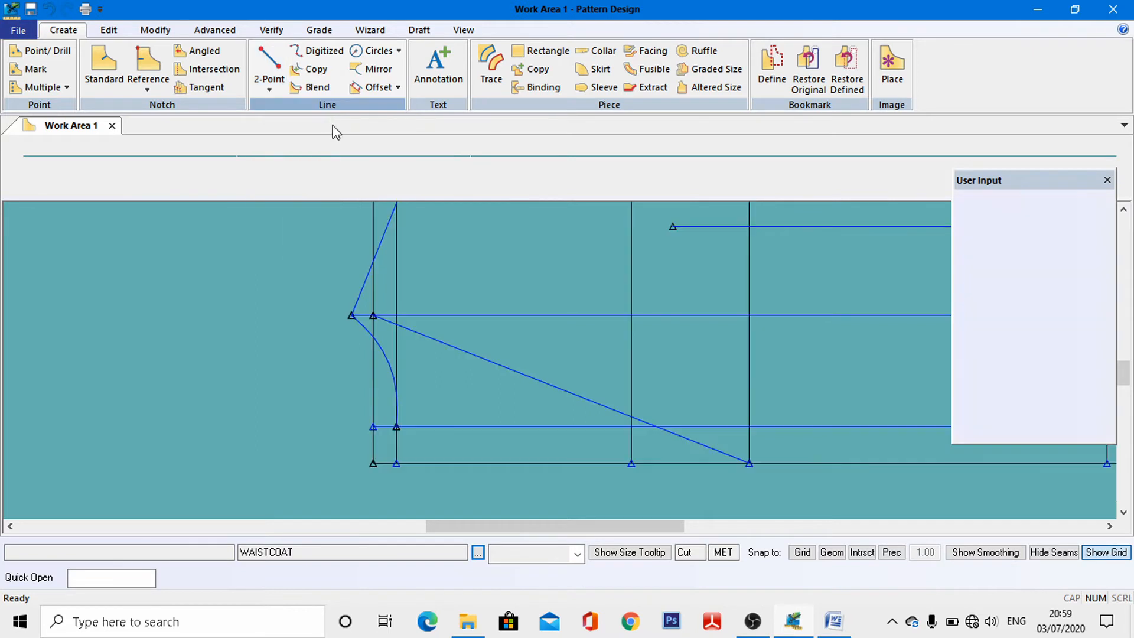
left_click(374, 317)
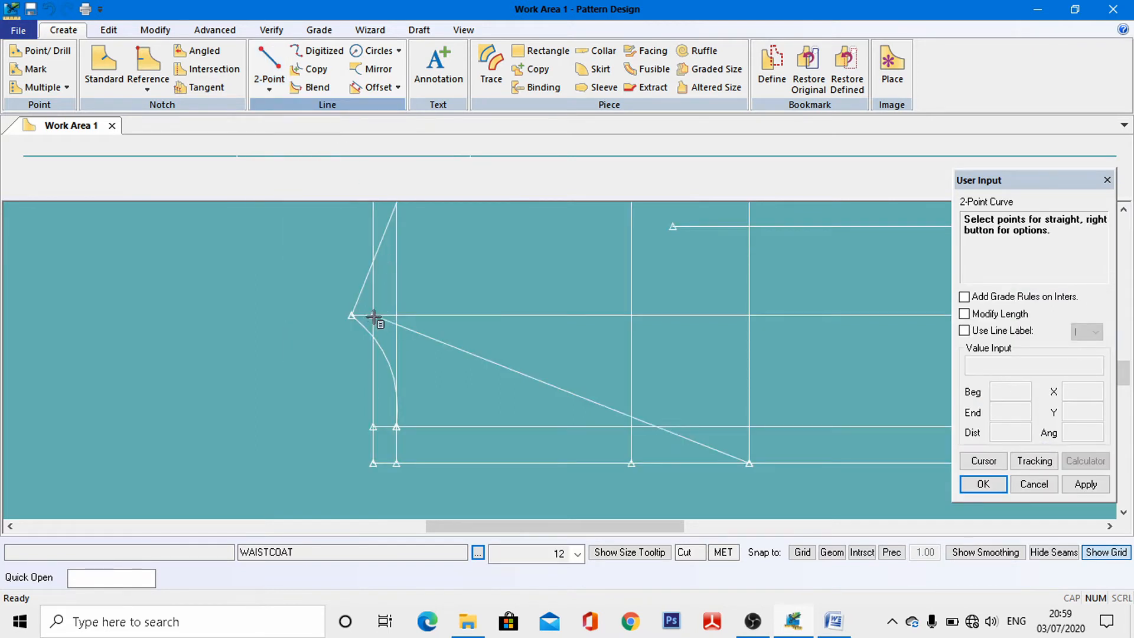
left_click(750, 463)
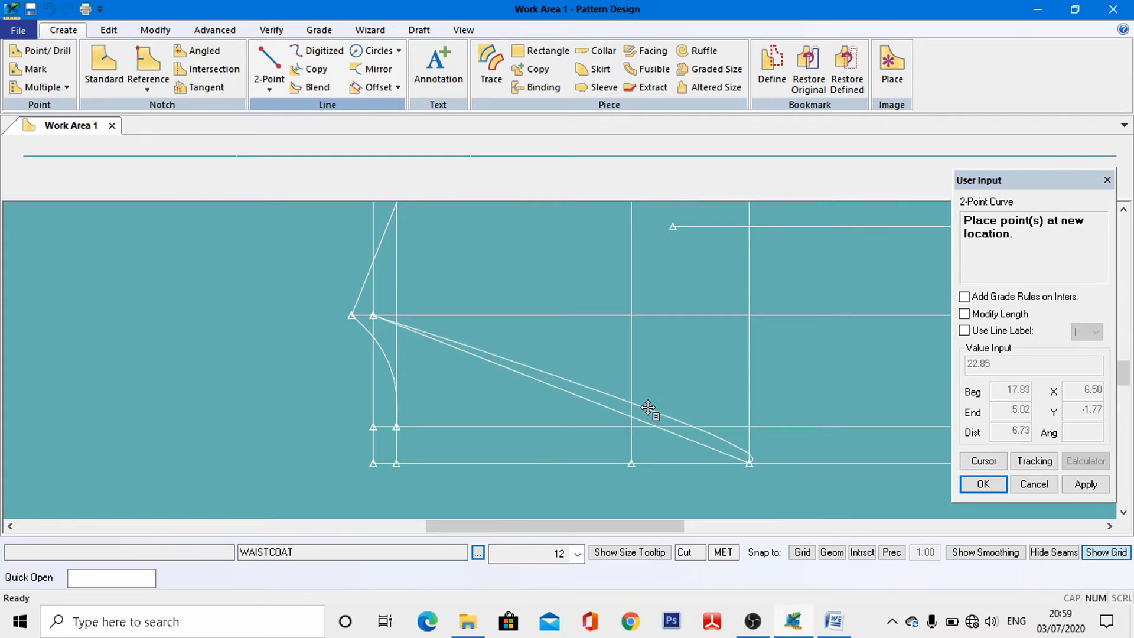
left_click(557, 366)
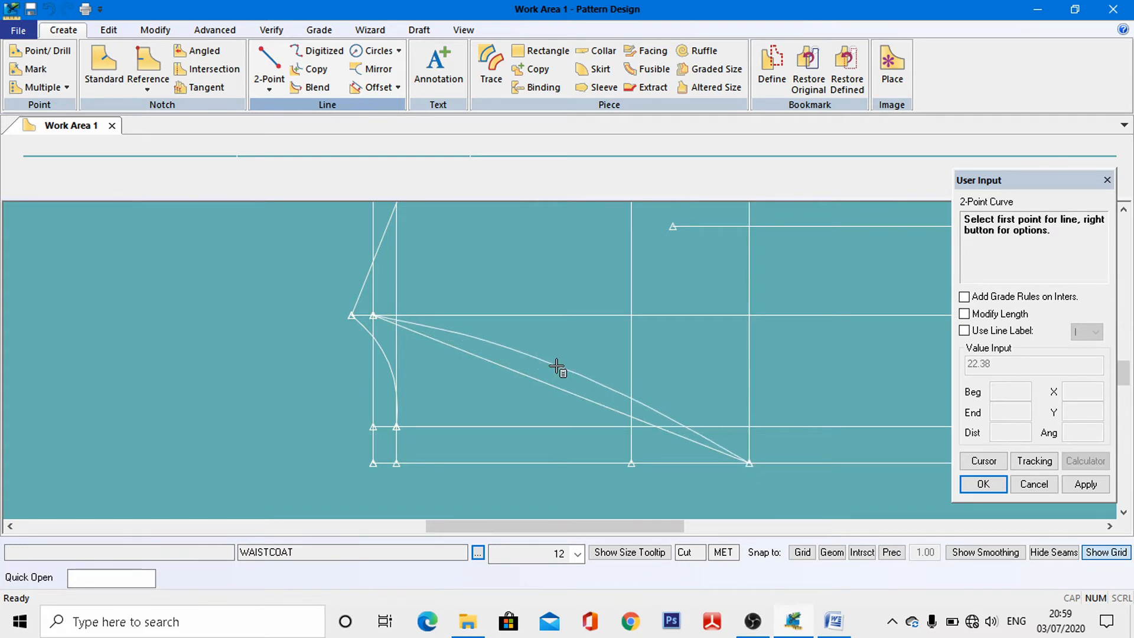
Modify the long diagonal curve, shifting its middle point slightly towards the neck end.
left_click(151, 24)
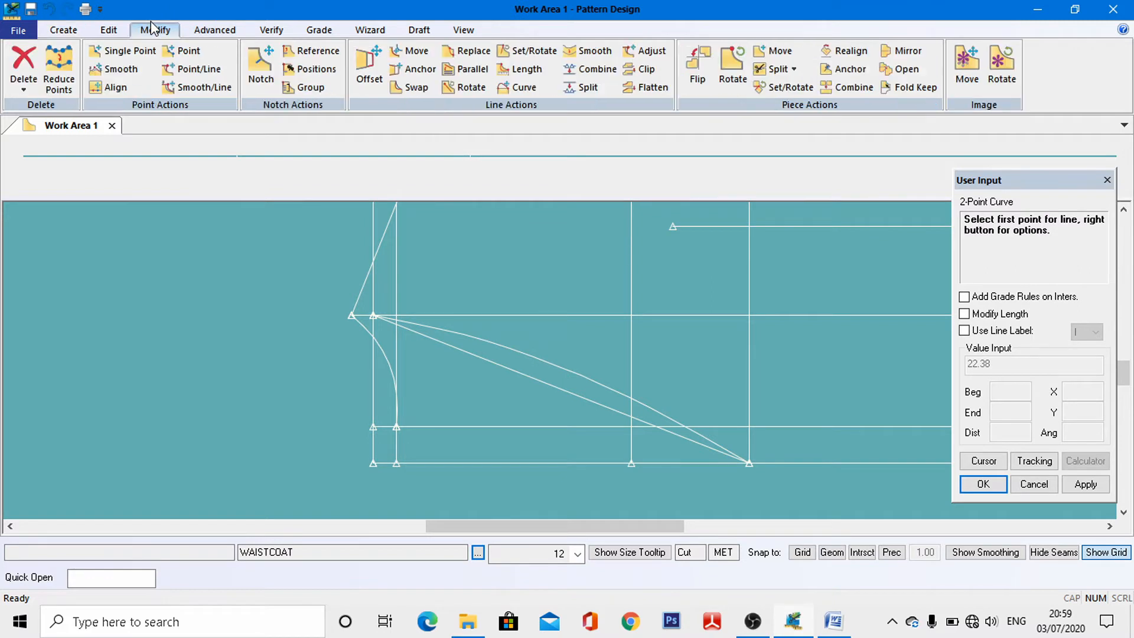
left_click(516, 87)
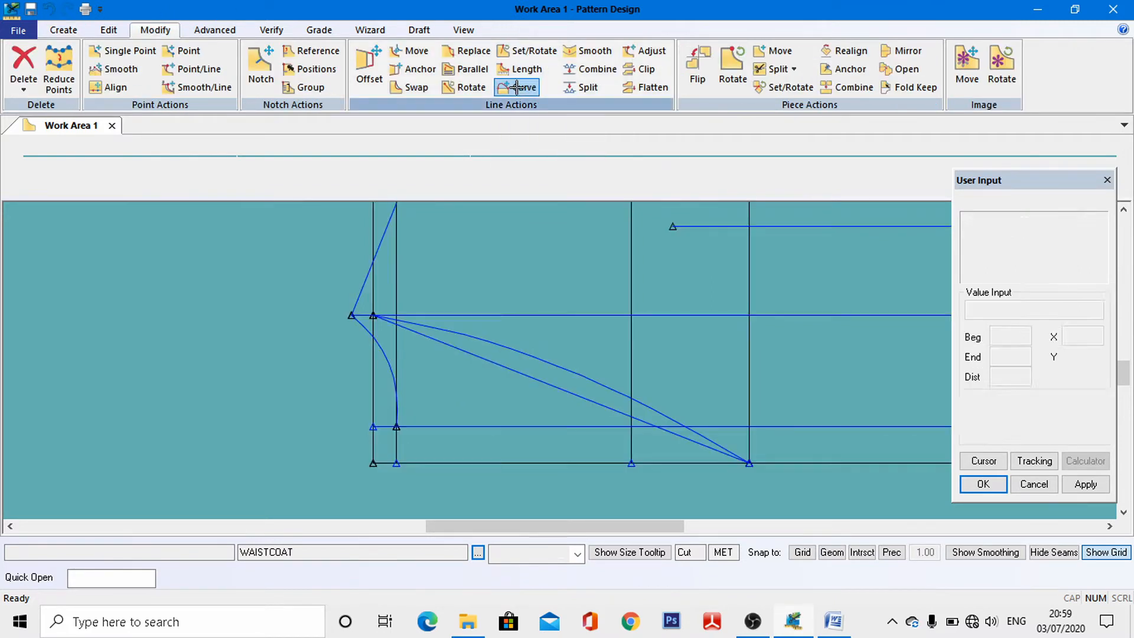
left_click(554, 367)
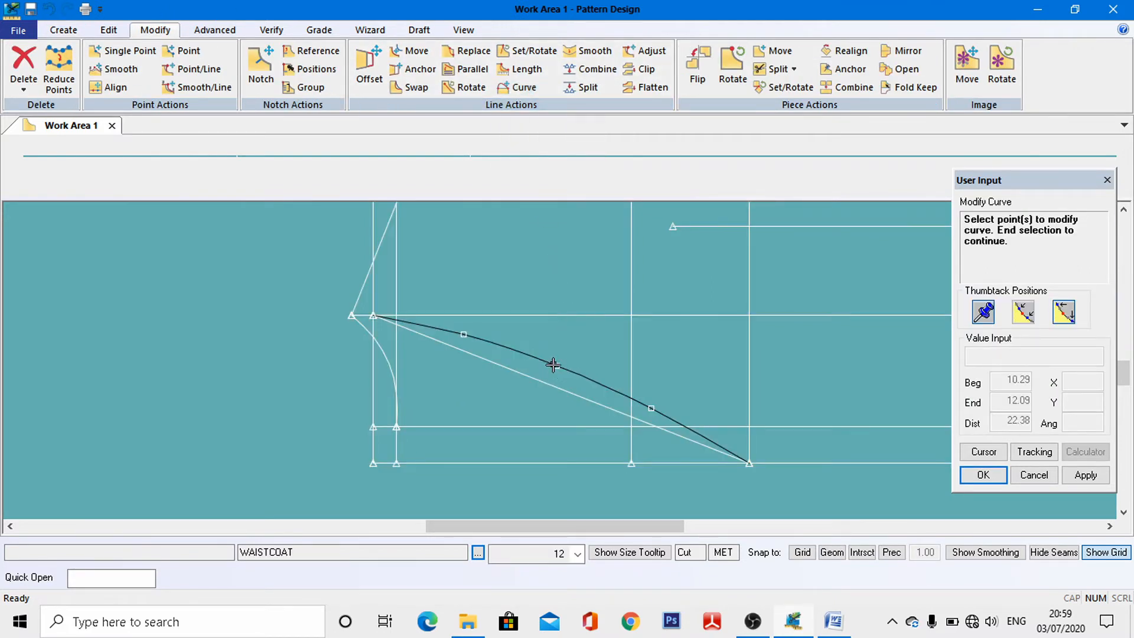
right_click(552, 365)
right_click(553, 365)
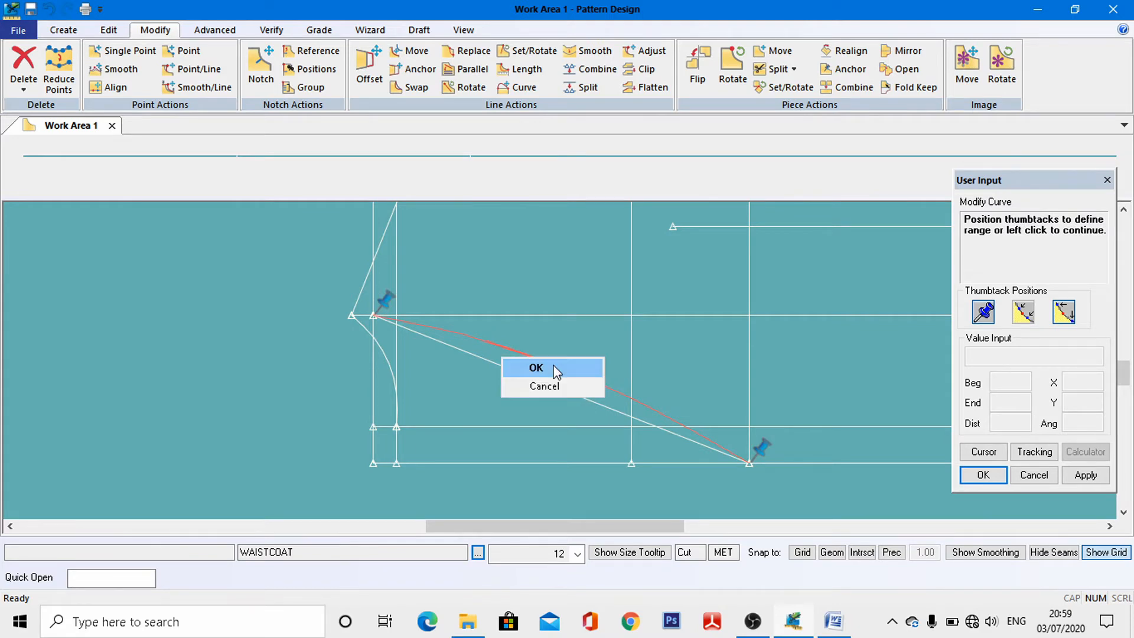
left_click(558, 369)
left_click(552, 374)
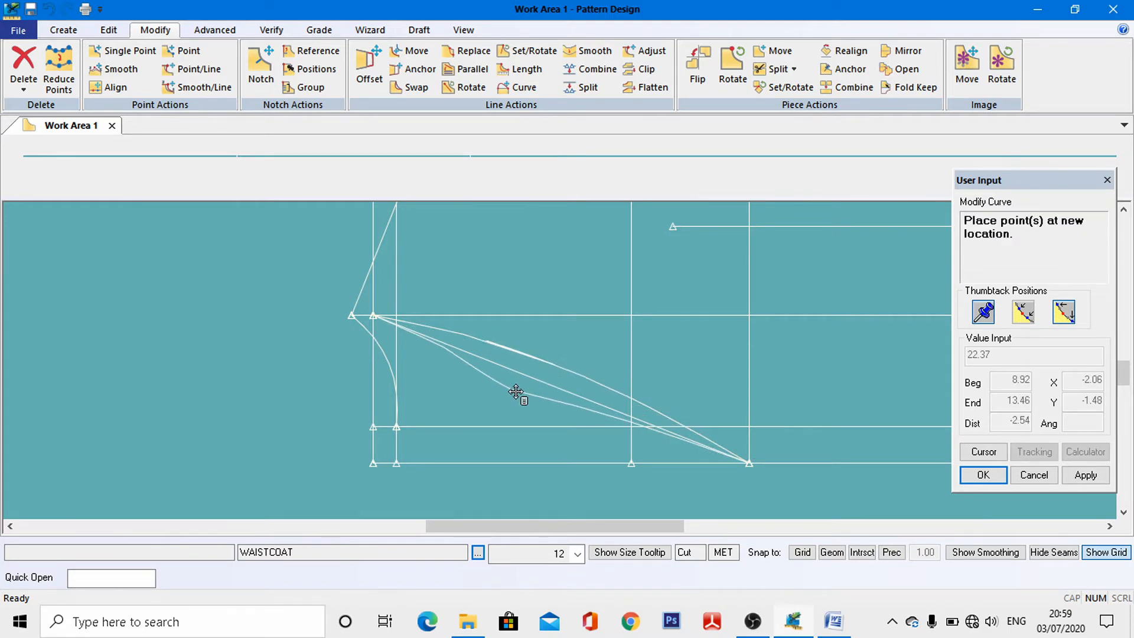
left_click(541, 359)
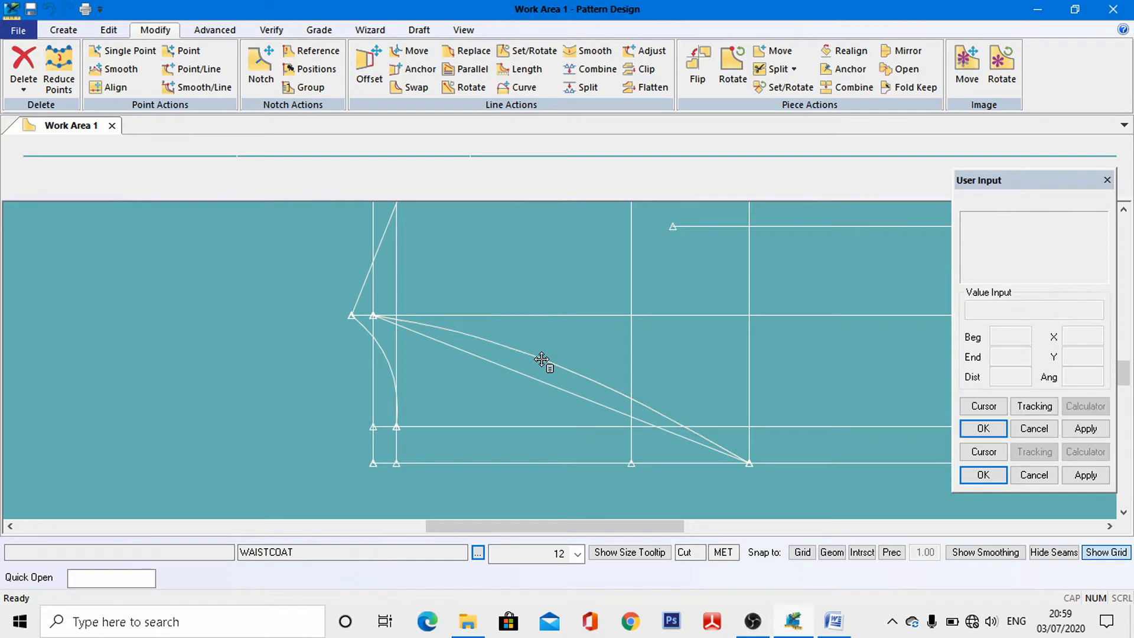
Reshape the diagonal curve's placket-side half with Modify Curve, pulling it outward across the straight guide line to form an S-shape.
left_click(524, 88)
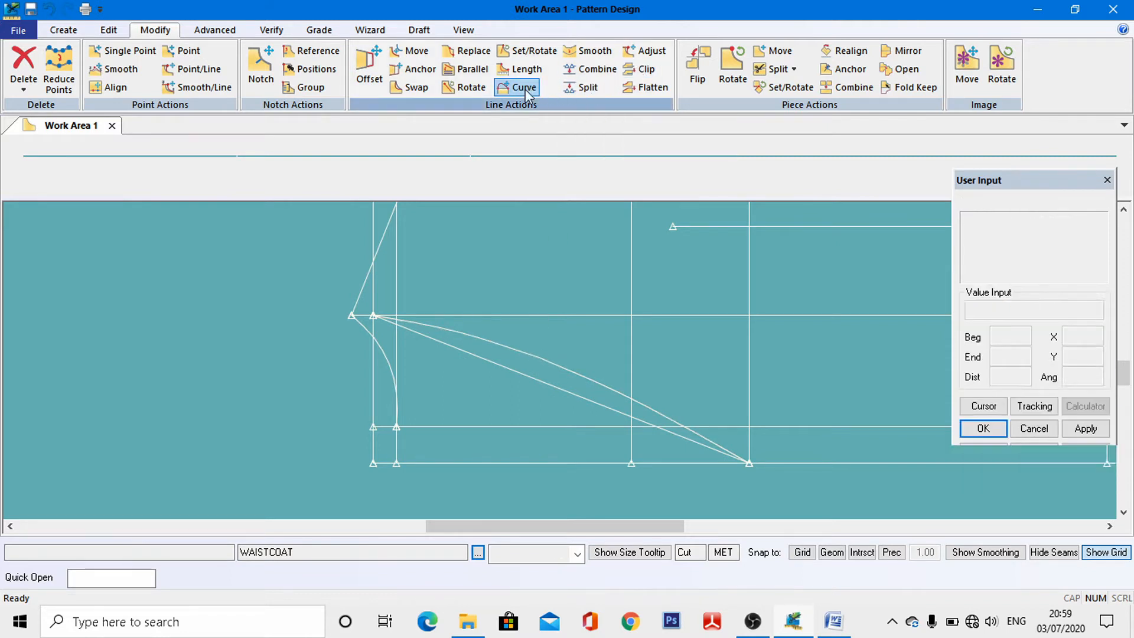
left_click(524, 347)
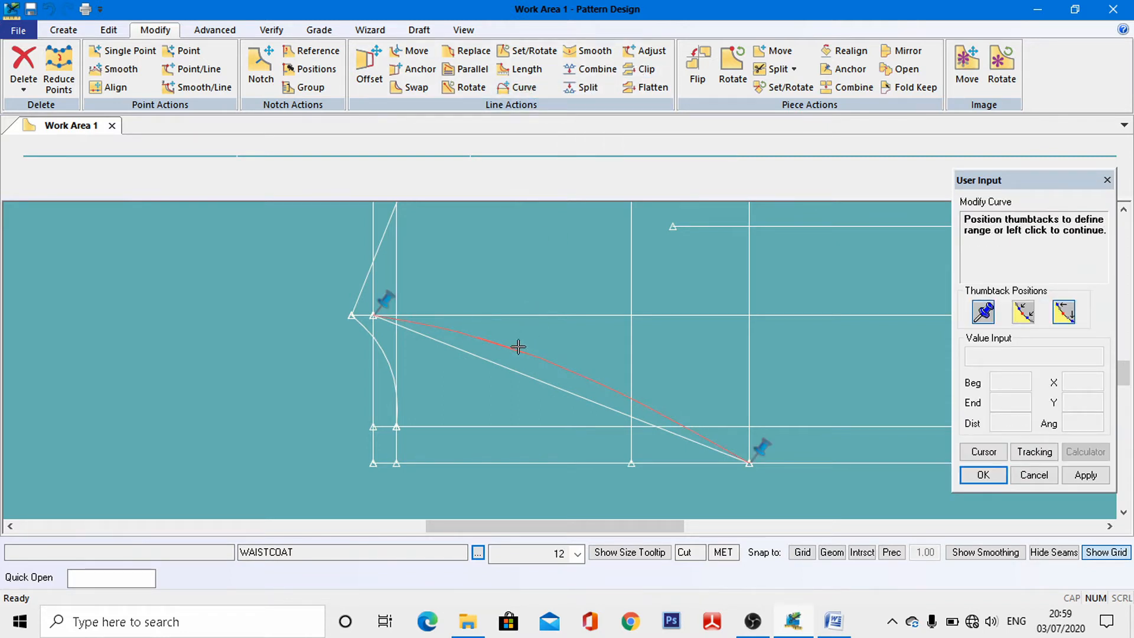
left_click_drag(384, 300, 526, 339)
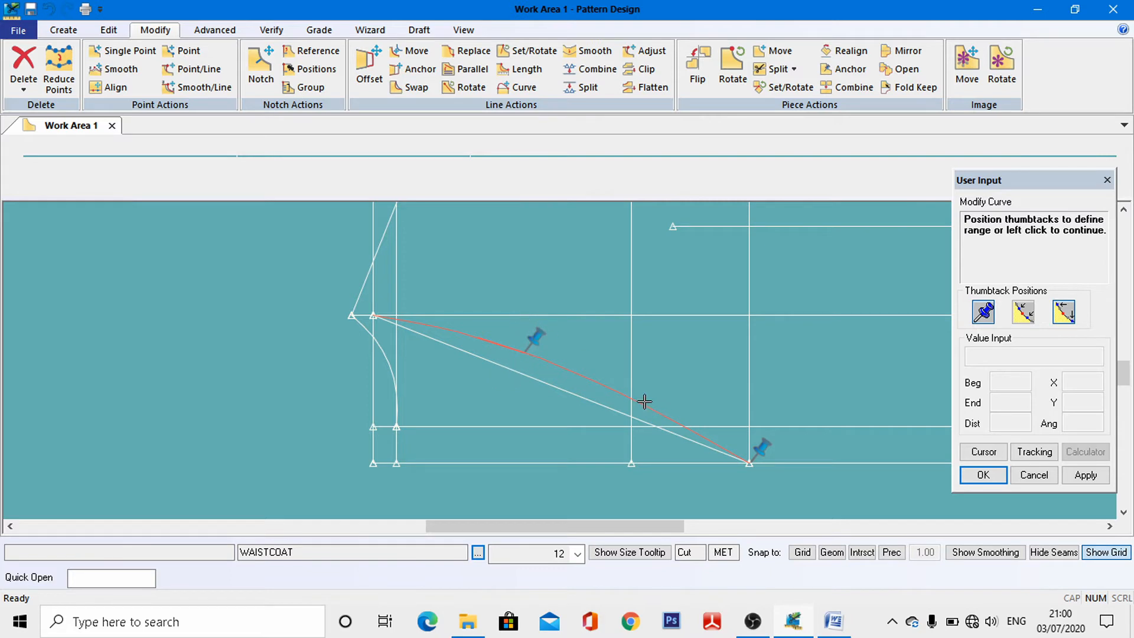
right_click(614, 390)
left_click(615, 393)
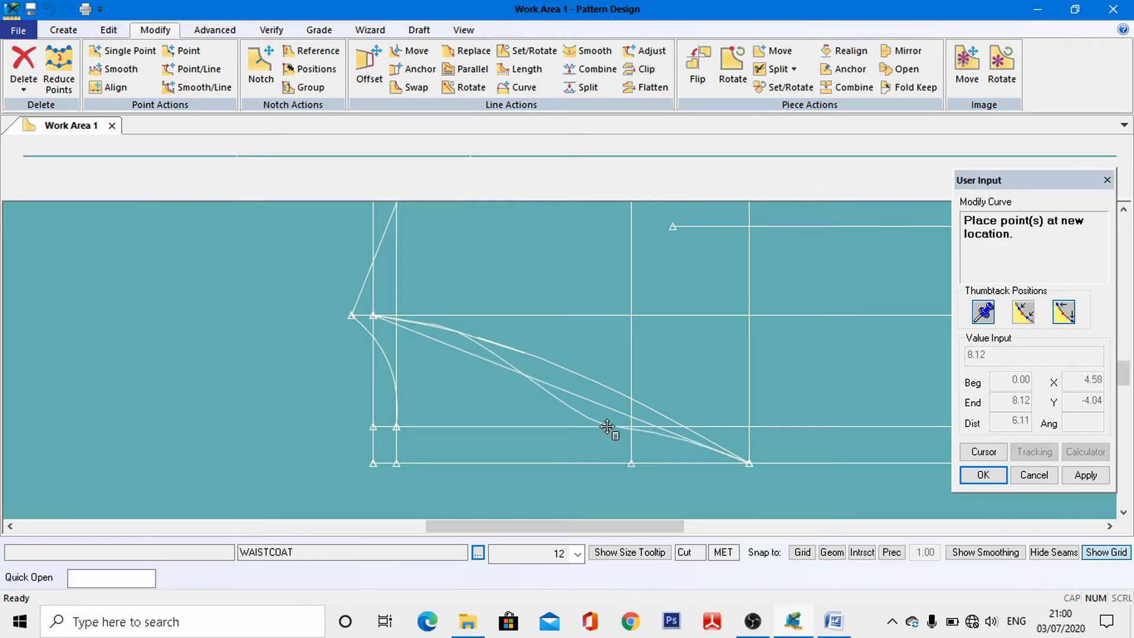
left_click(601, 421)
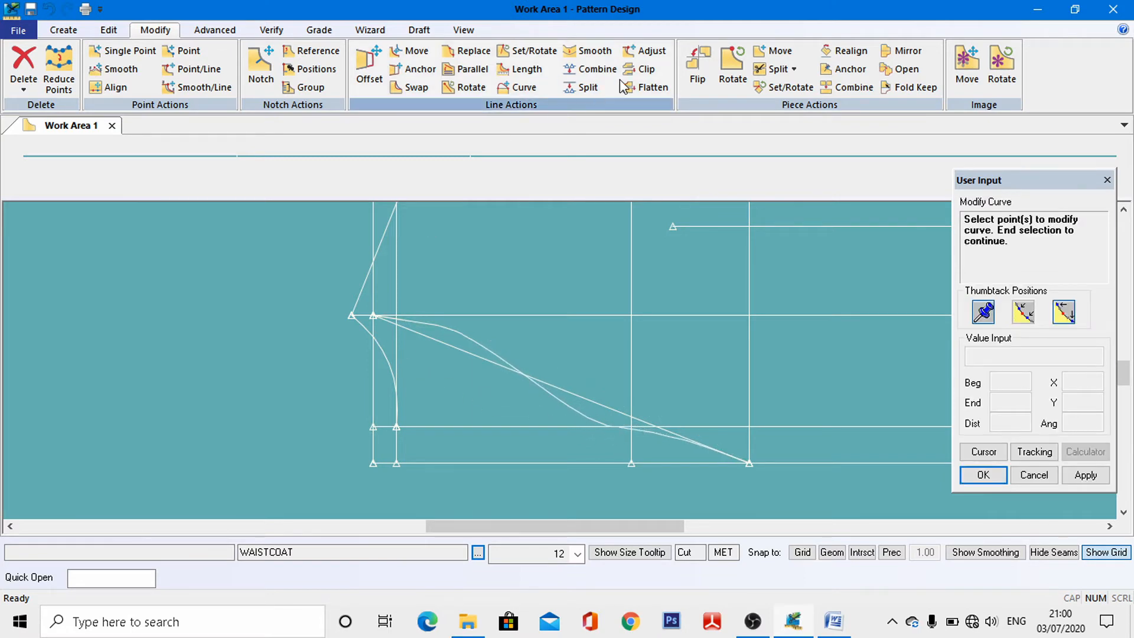
Smooth the full length of the S-shaped curve with a smooth factor of 0.0127.
left_click(601, 52)
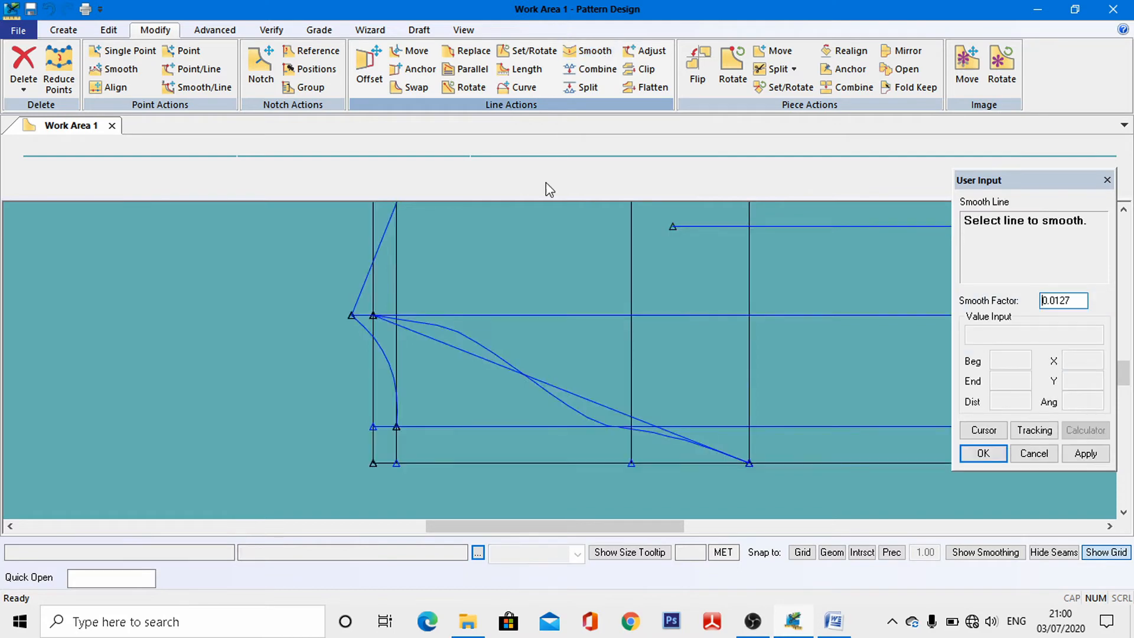
left_click(496, 353)
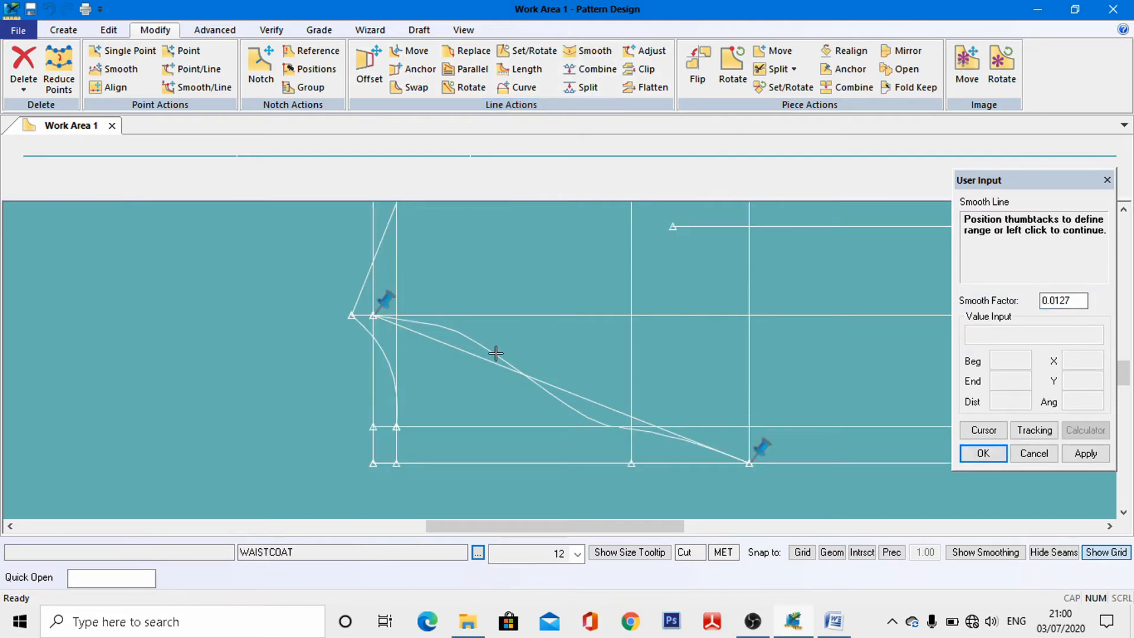
right_click(496, 354)
left_click(494, 357)
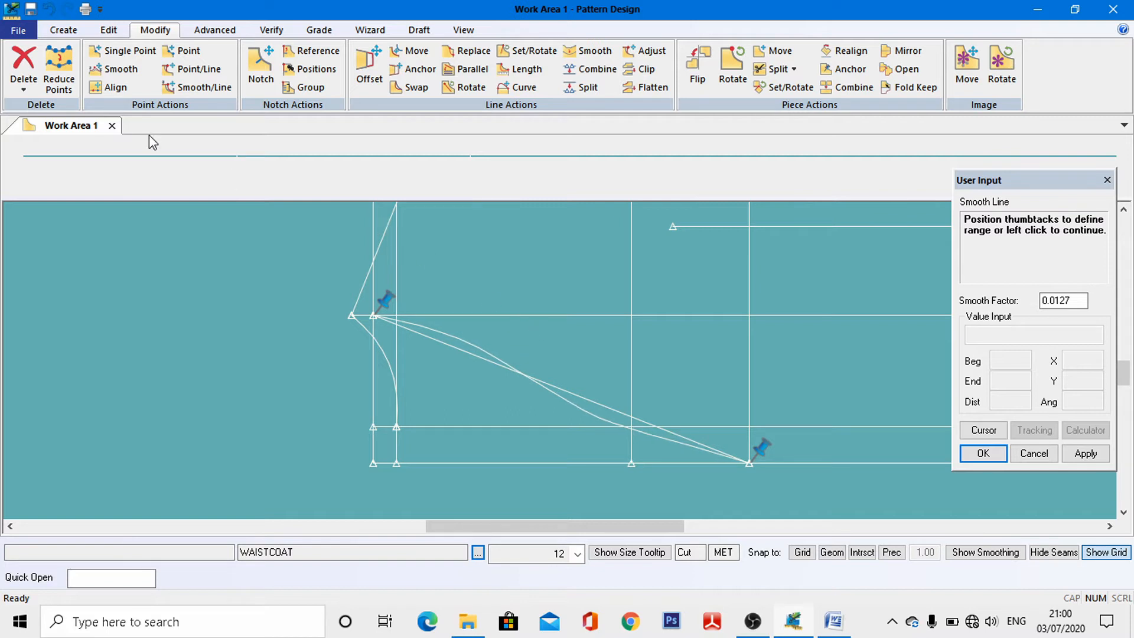
Delete the straight diagonal guide line running between the ends of the S-shaped curve.
left_click(24, 89)
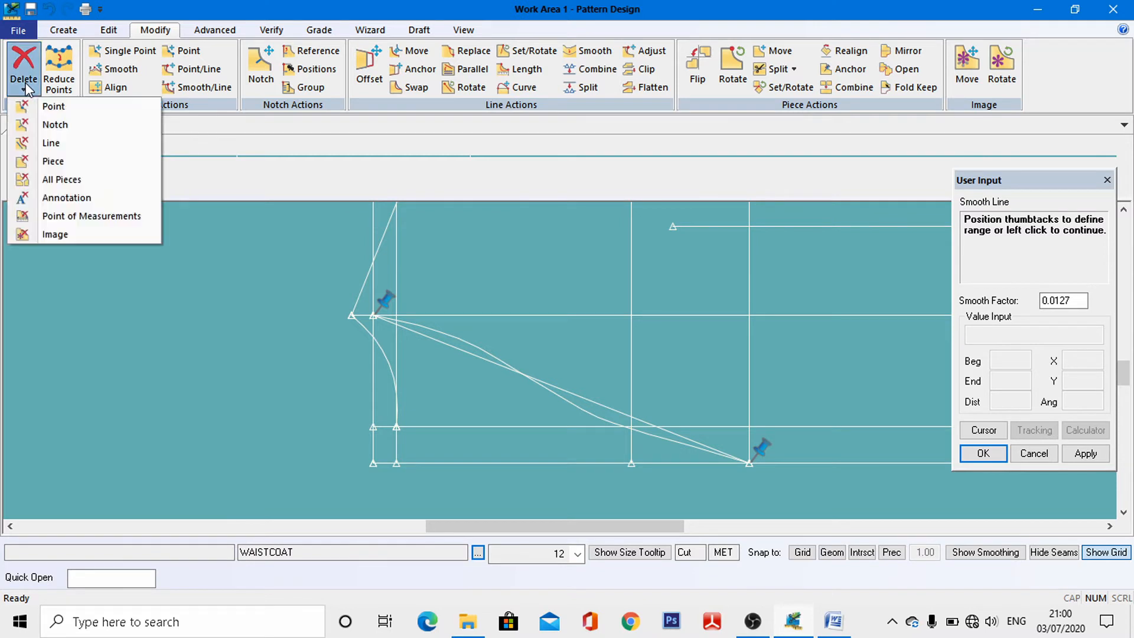
left_click(51, 145)
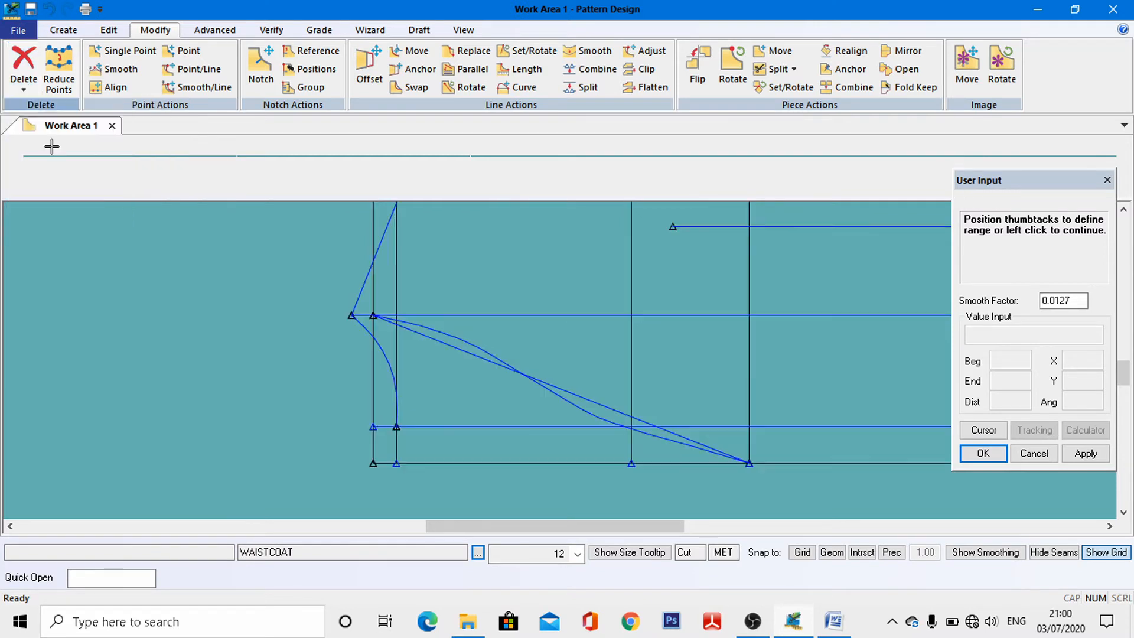
left_click(435, 342)
right_click(435, 344)
left_click(437, 348)
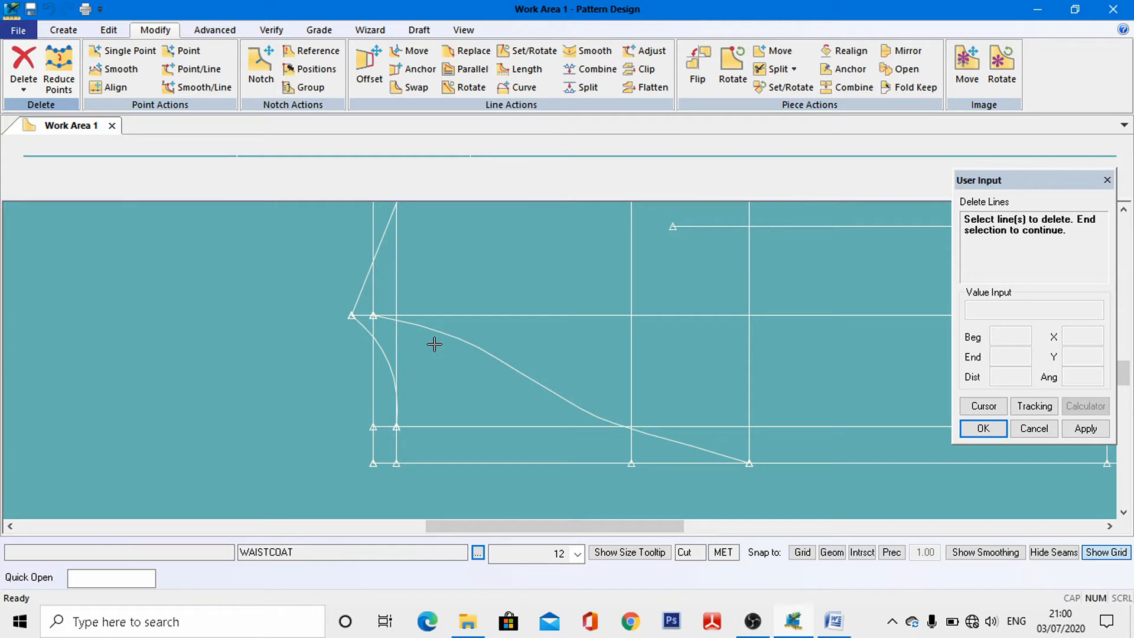
Draw a straight 2-point line from 6 cm along the 19.4 cm inner line to the neck-side end of the S-shaped curve.
left_click(464, 31)
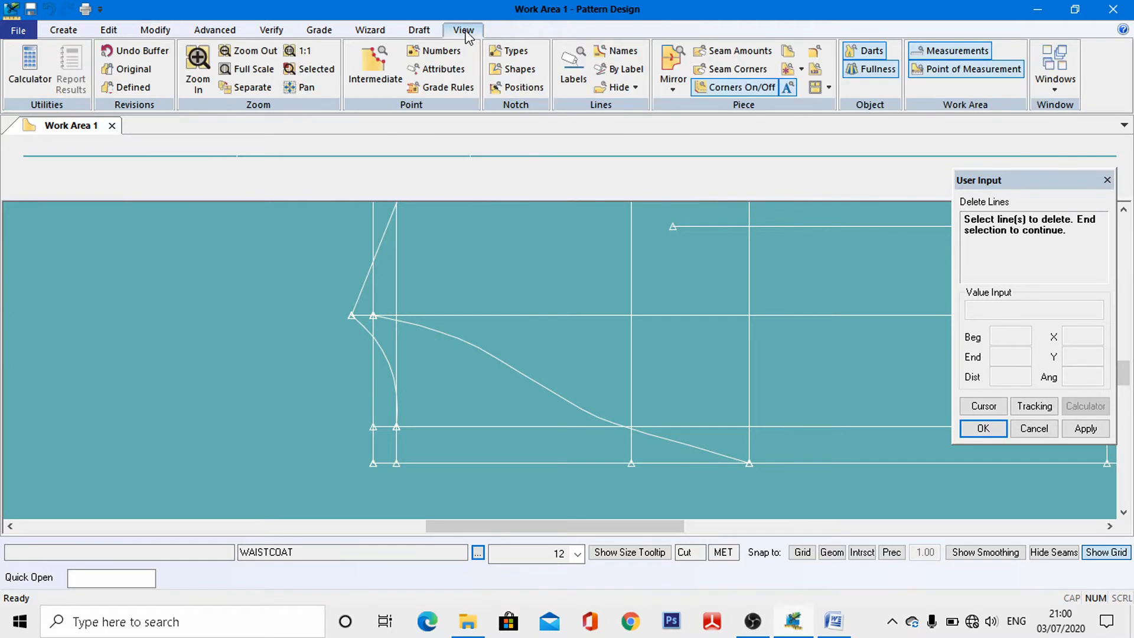
left_click(257, 54)
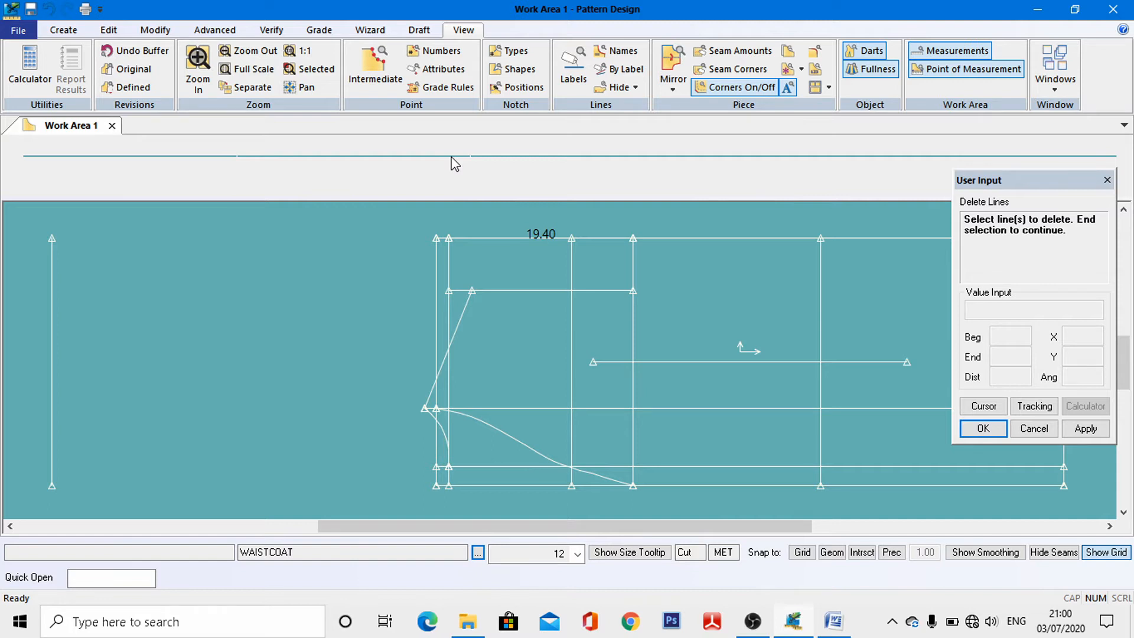
left_click(64, 30)
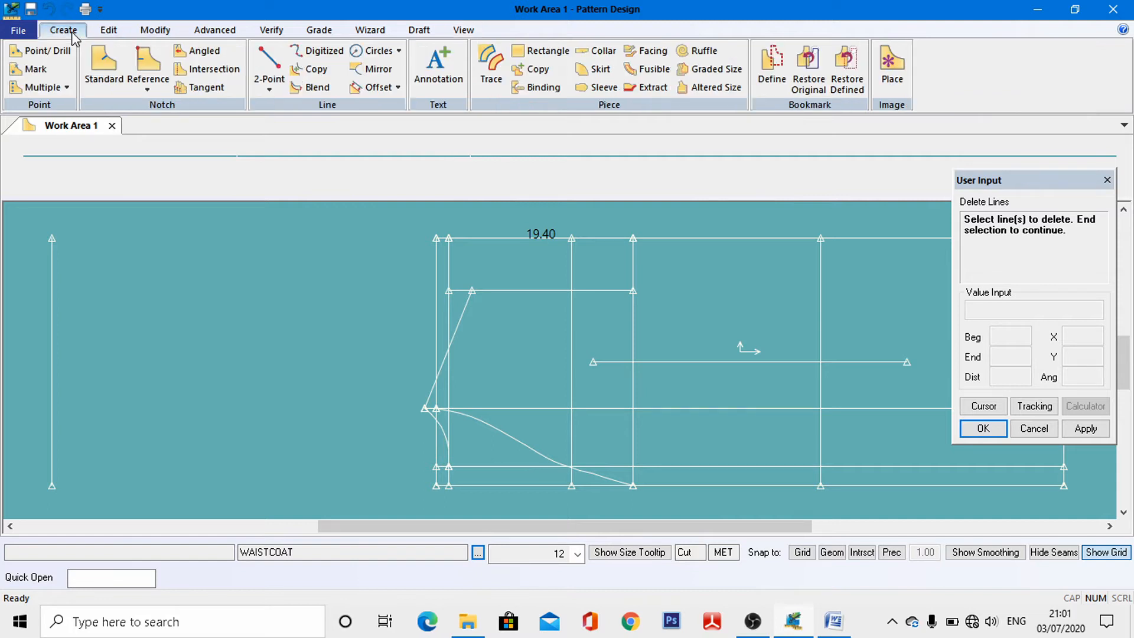
left_click(270, 90)
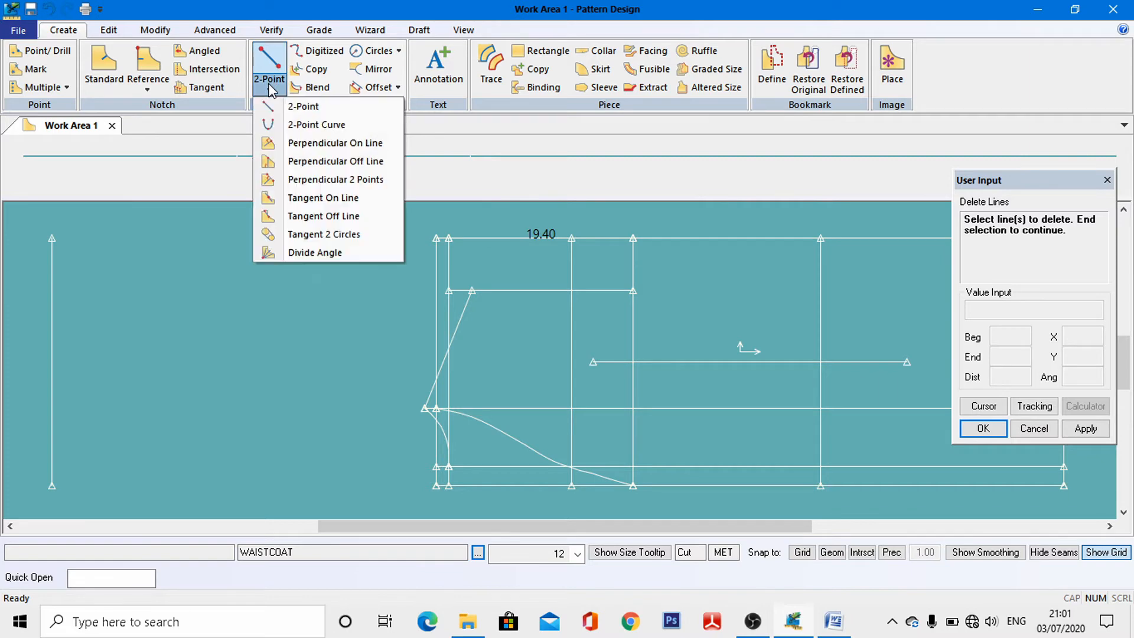
left_click(300, 106)
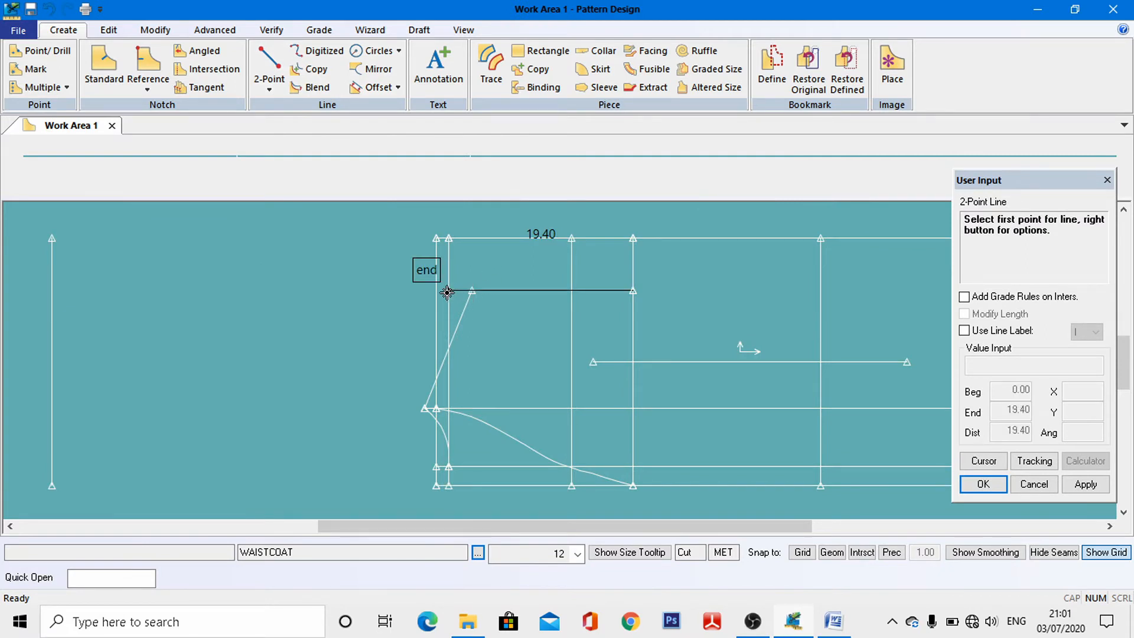
left_click(447, 290)
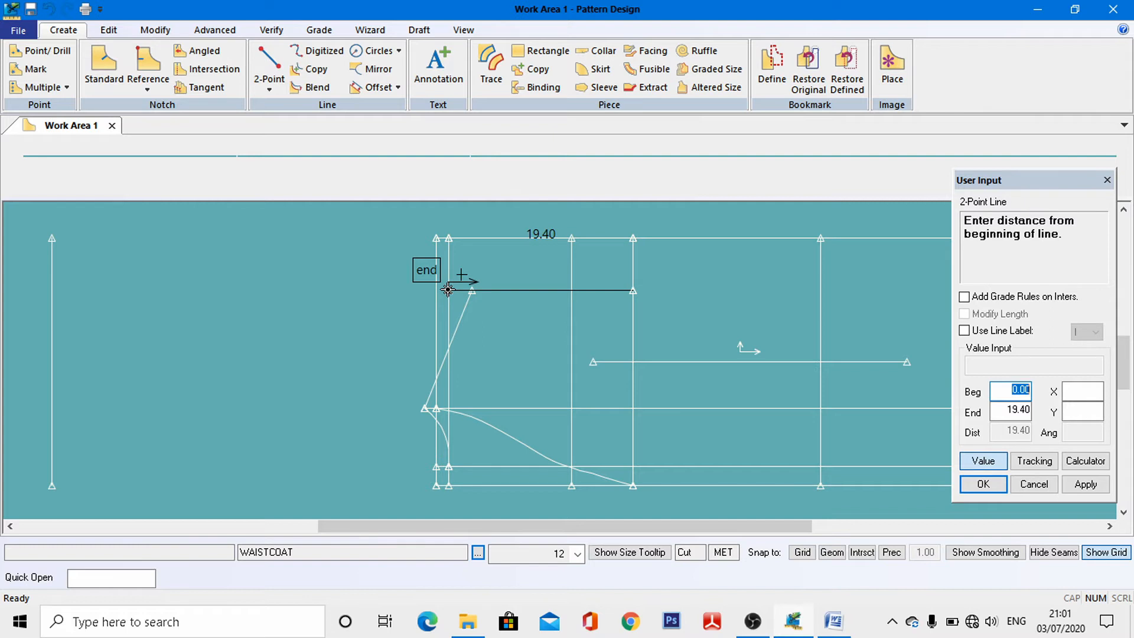
type("6")
key("Return")
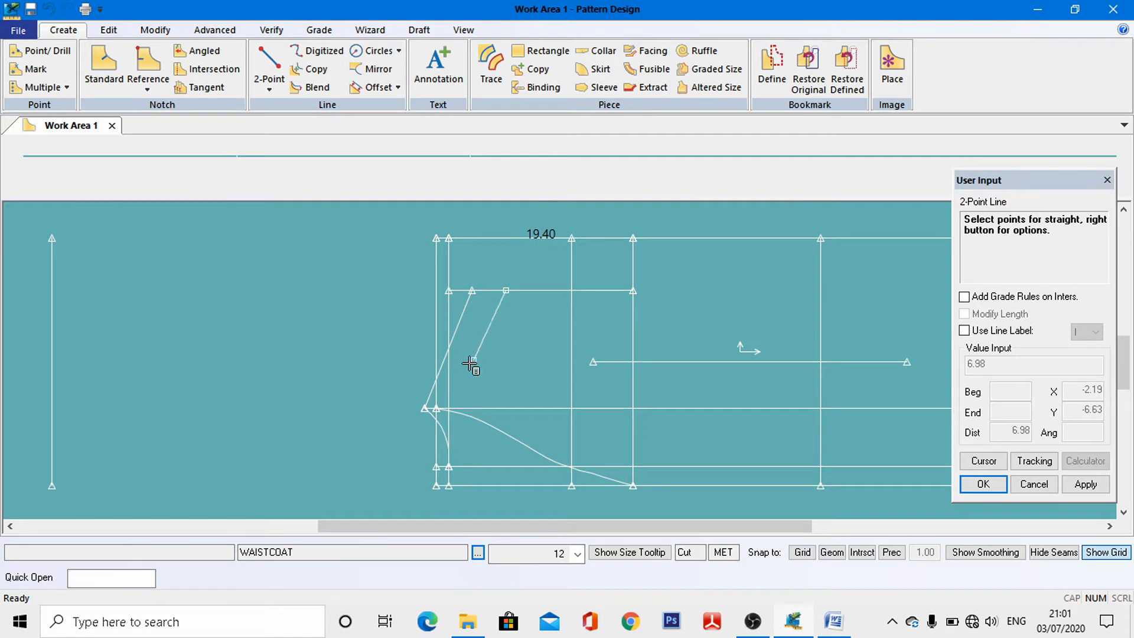
left_click(436, 410)
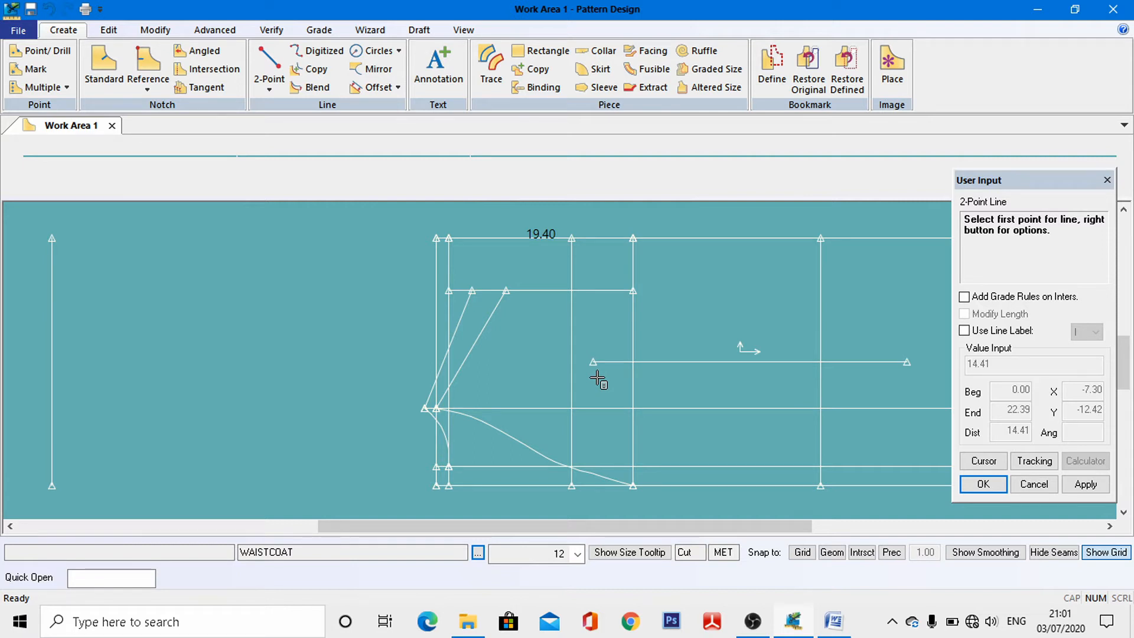
Check the K1Z1 and I-S1 measurements on the L size waistcoat sheet in Word, and return to Pattern Design.
left_click(834, 624)
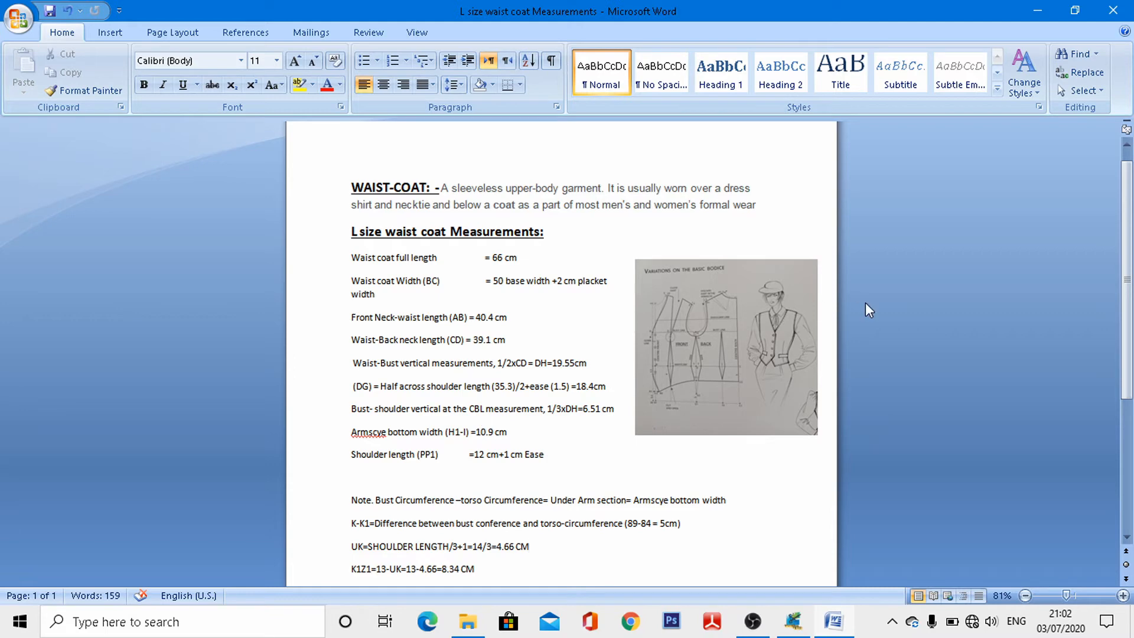
left_click_drag(1131, 238, 1132, 297)
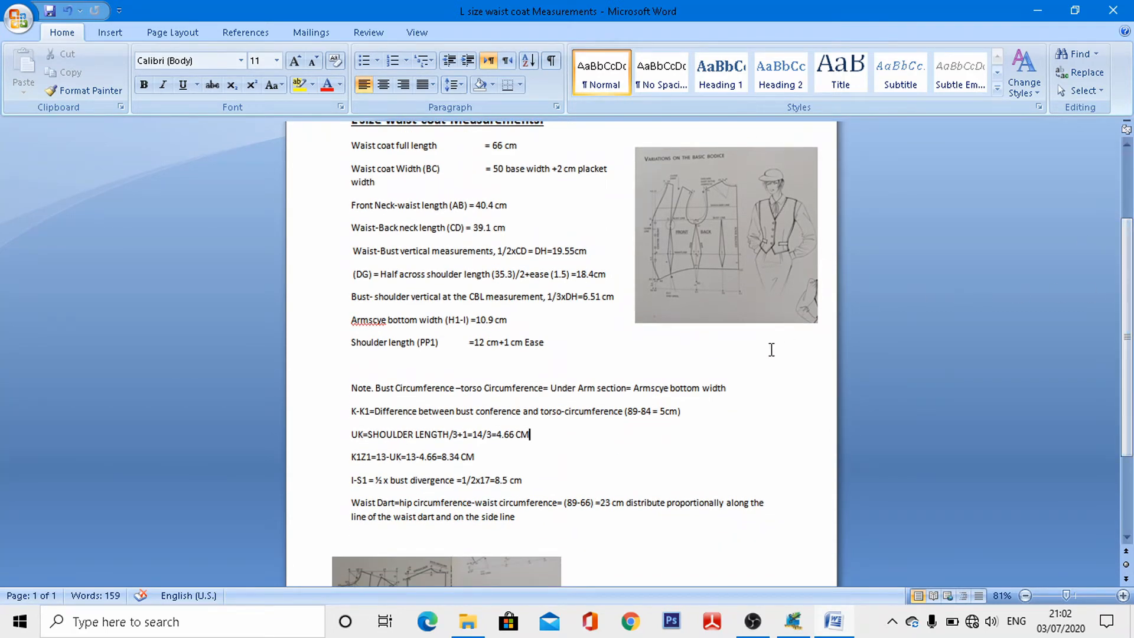
left_click(795, 623)
mouse_move(754, 621)
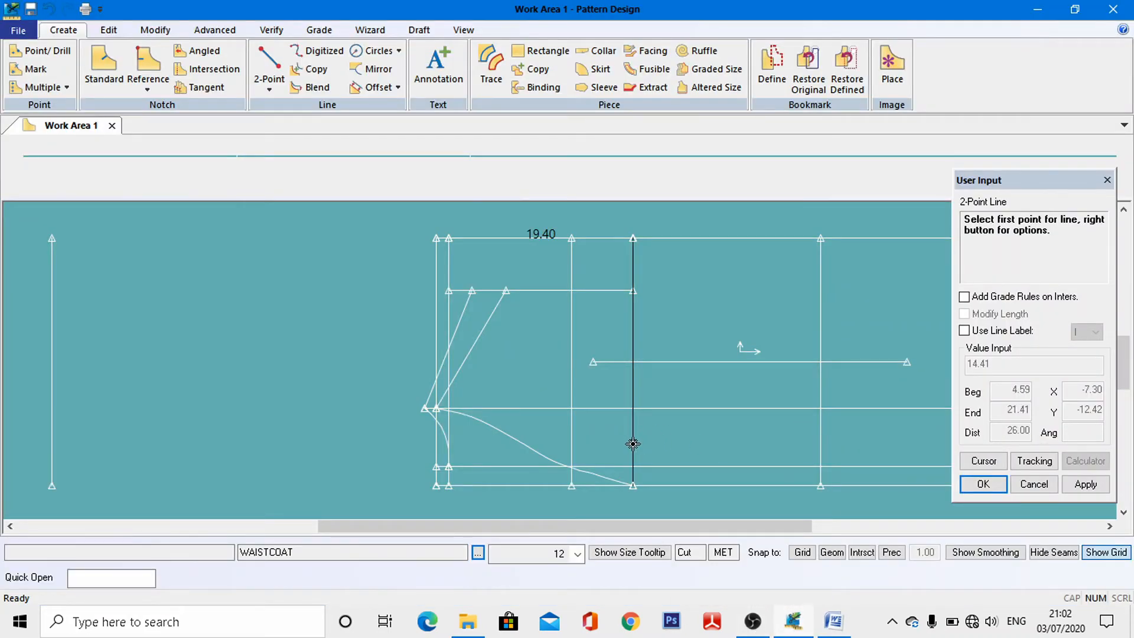
left_click(636, 488)
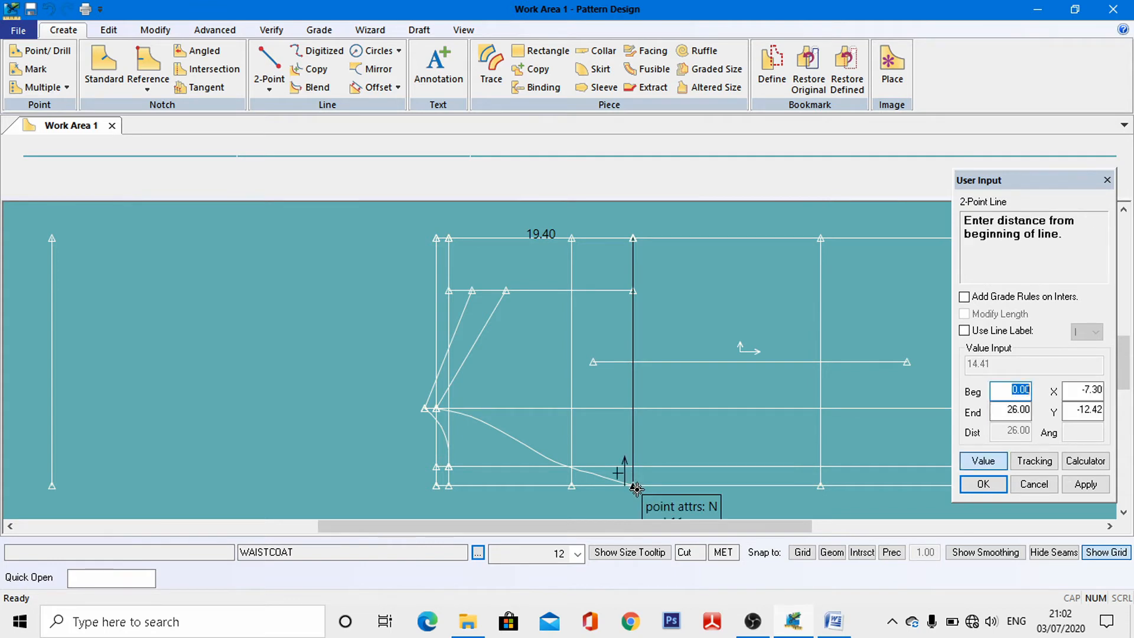
type("8.")
mouse_move(830, 627)
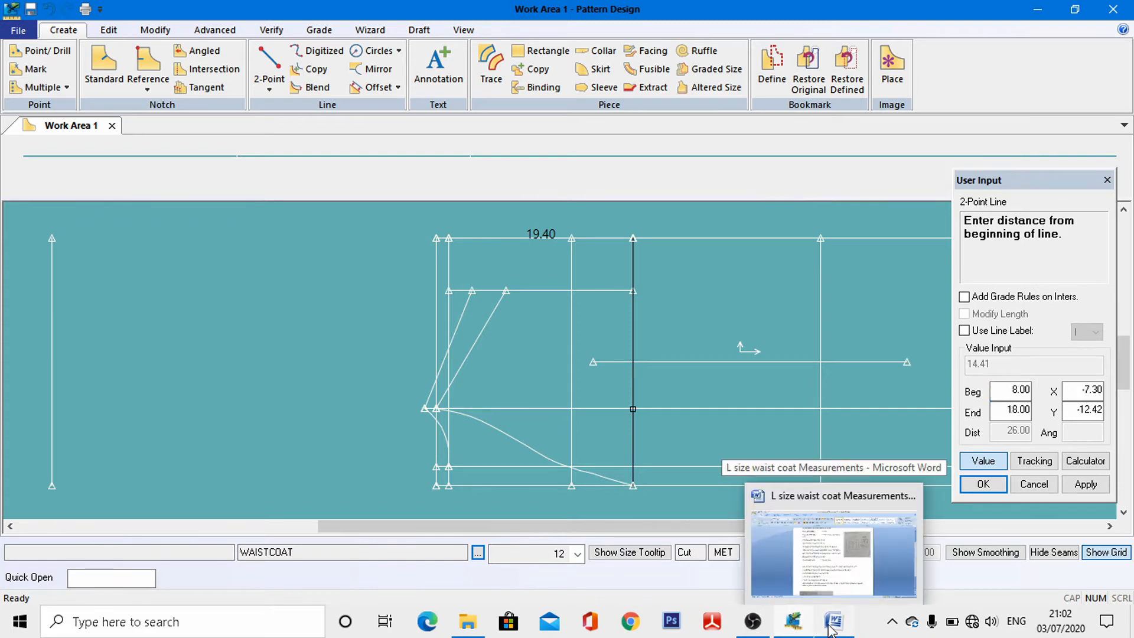
left_click(830, 627)
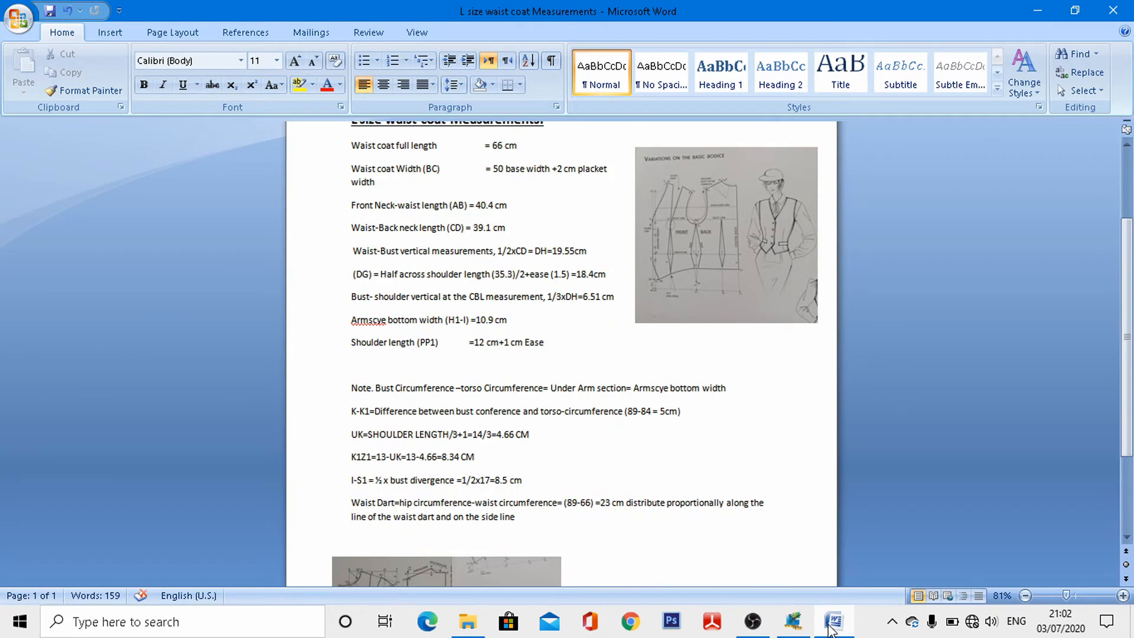
left_click(830, 627)
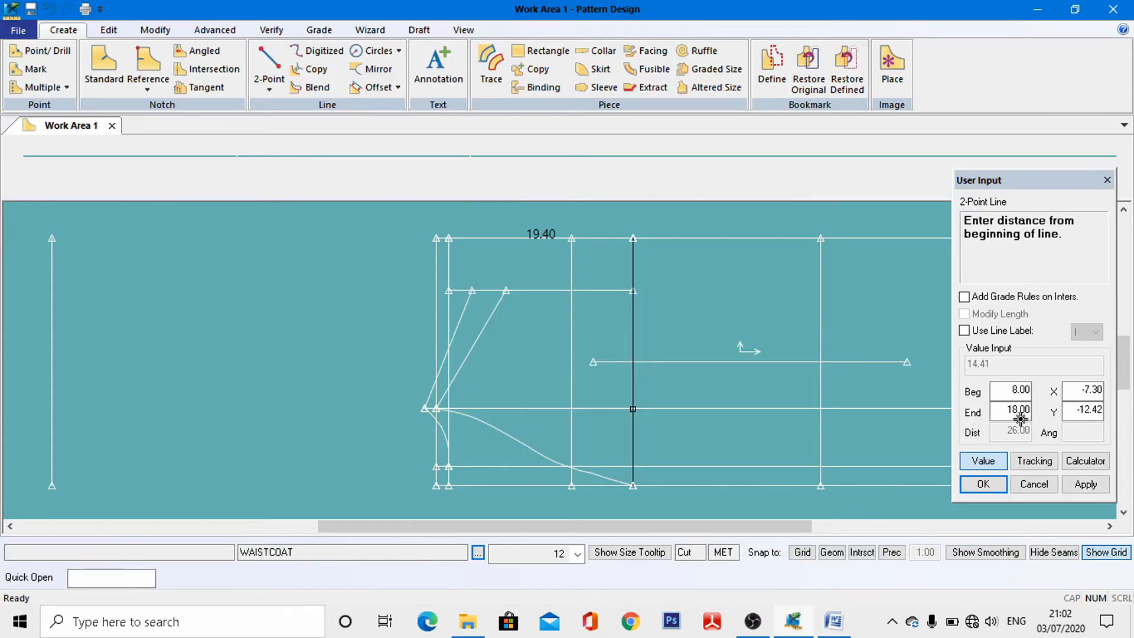
left_click(1010, 390)
type("8.")
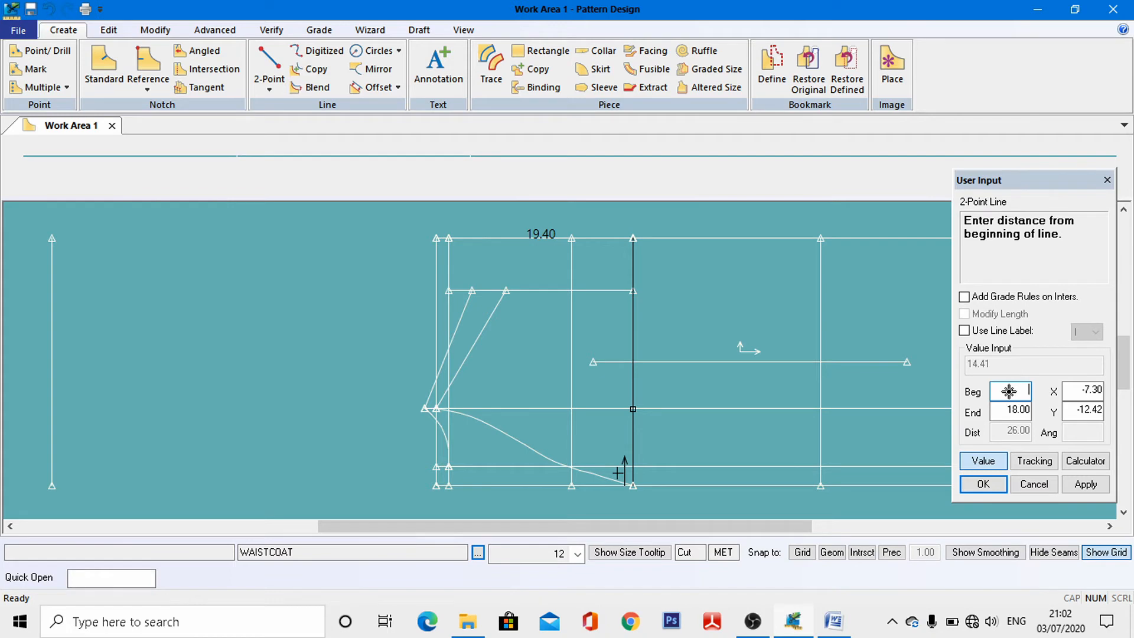
key("Return")
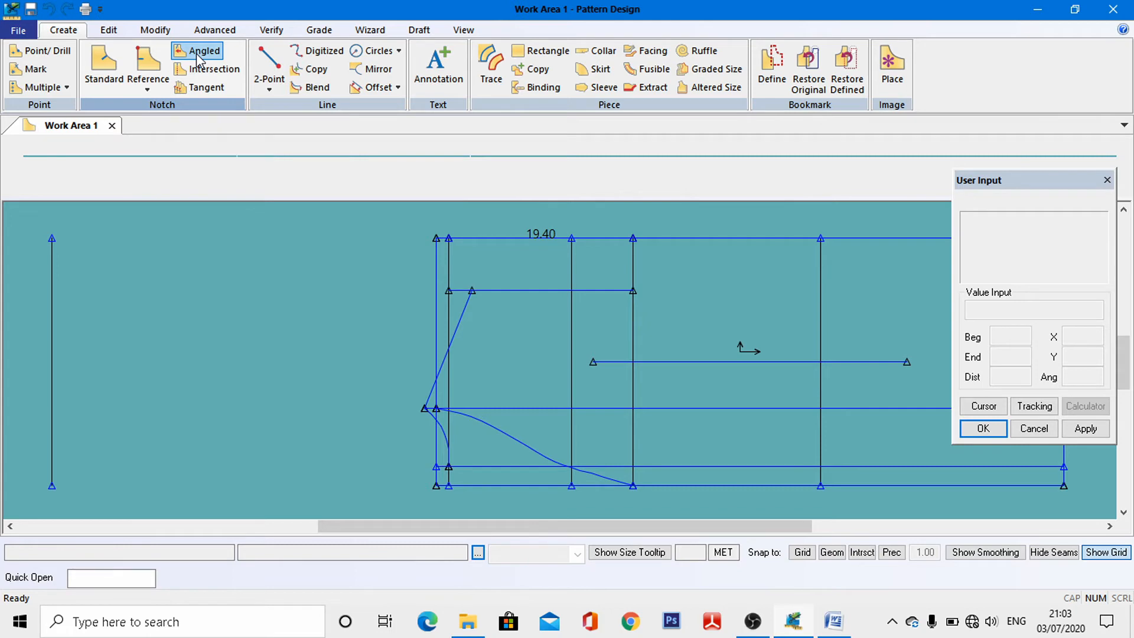
left_click(269, 71)
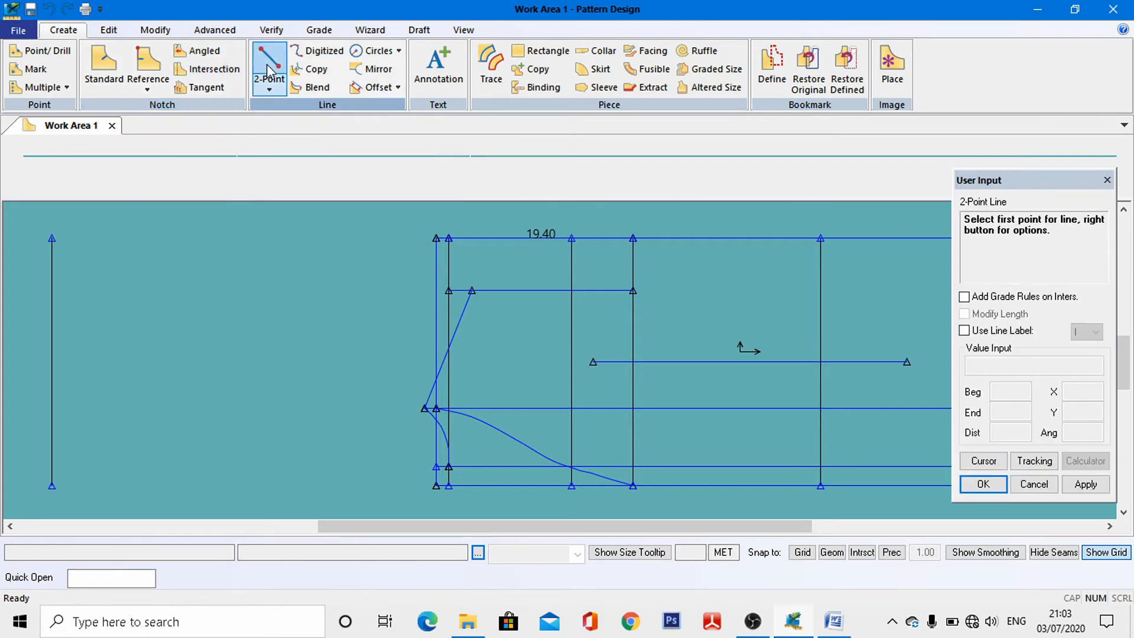
left_click(634, 489)
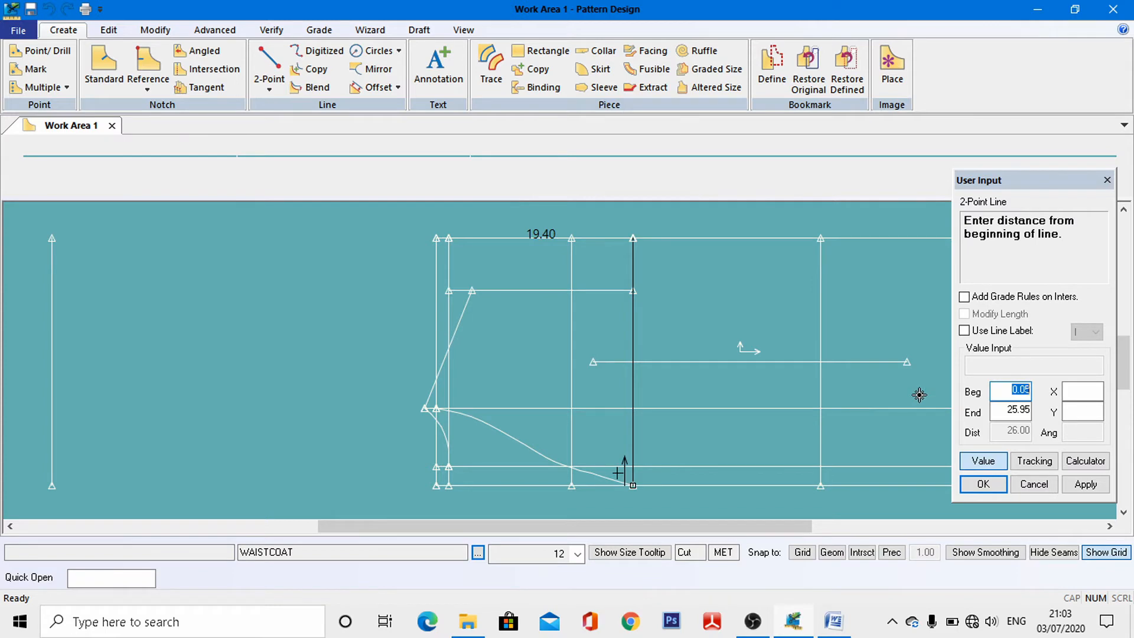
type("5.5")
left_click(981, 486)
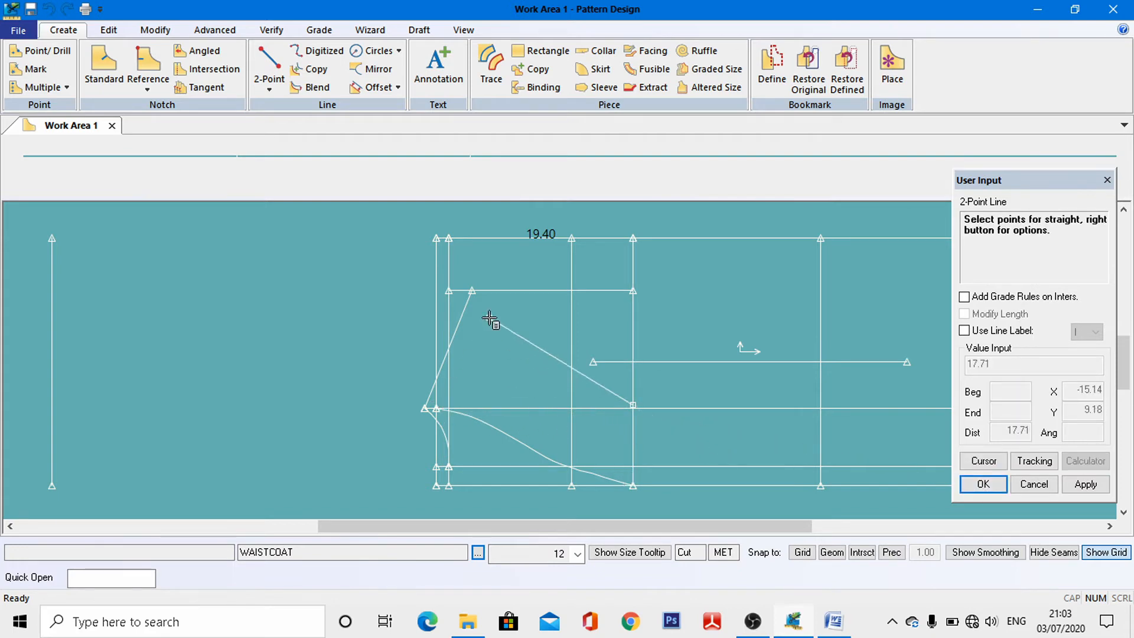
left_click(438, 408)
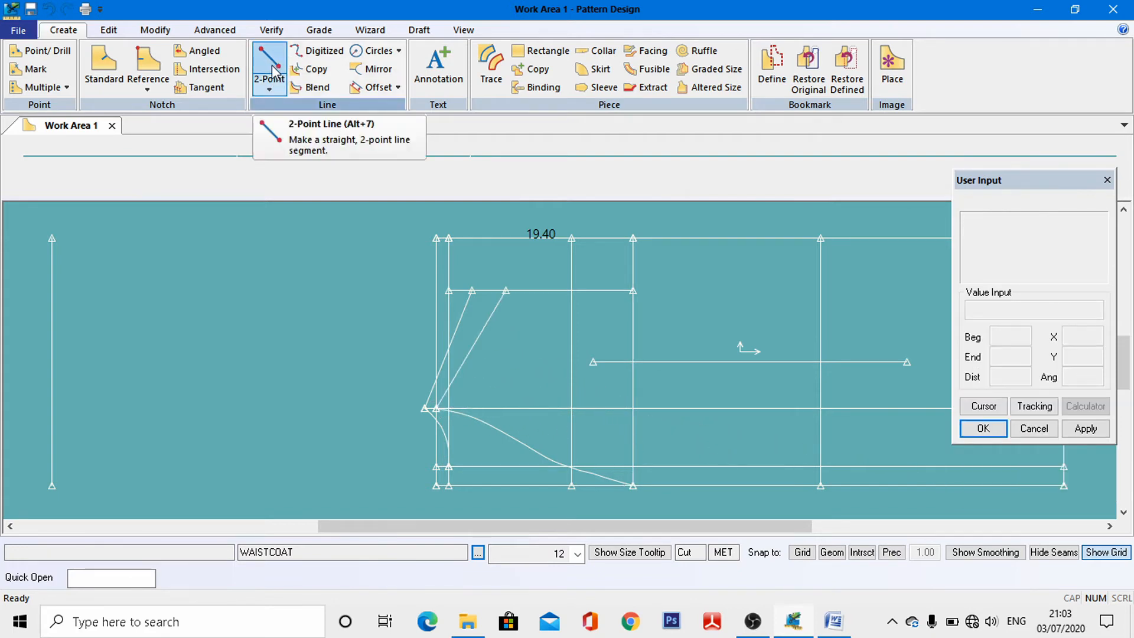
Start a straight 2-point line 8.5 cm up the vertical line through the S-curve's lower end, targeting the 6 cm slanted line's neck-side end.
left_click(271, 67)
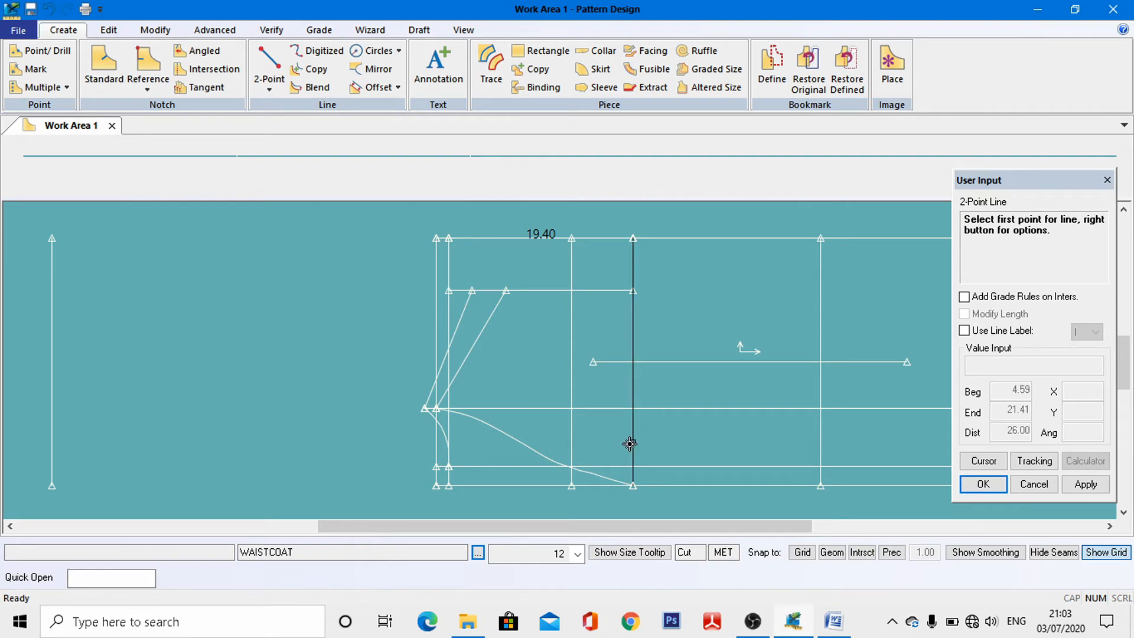
left_click(632, 490)
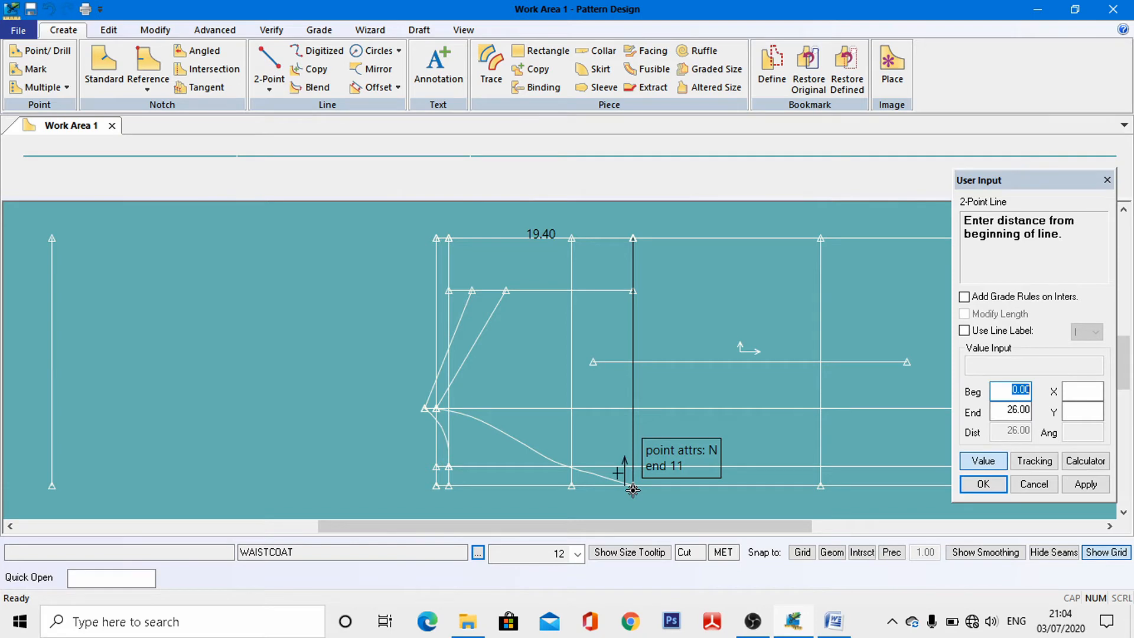
type("8.5")
key("Return")
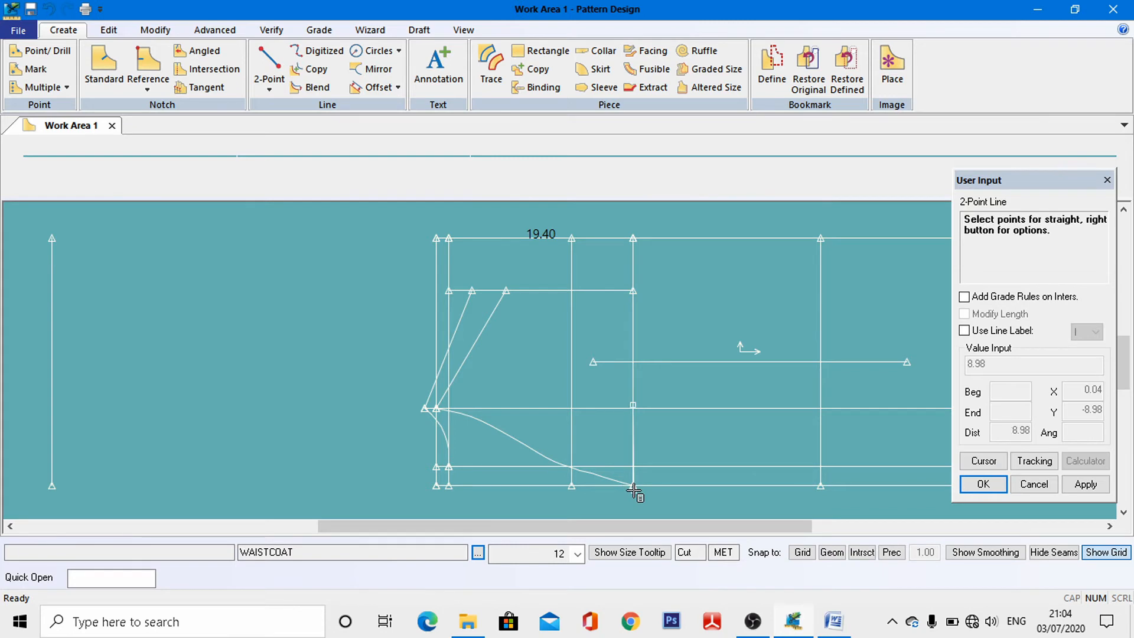
left_click(436, 407)
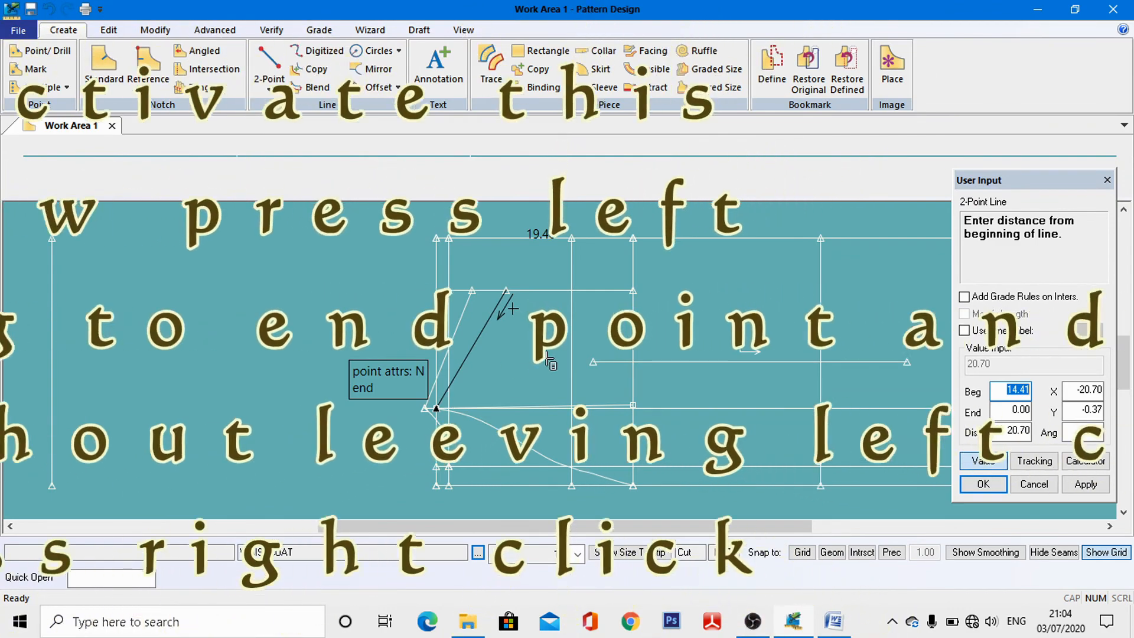
left_click(1013, 410)
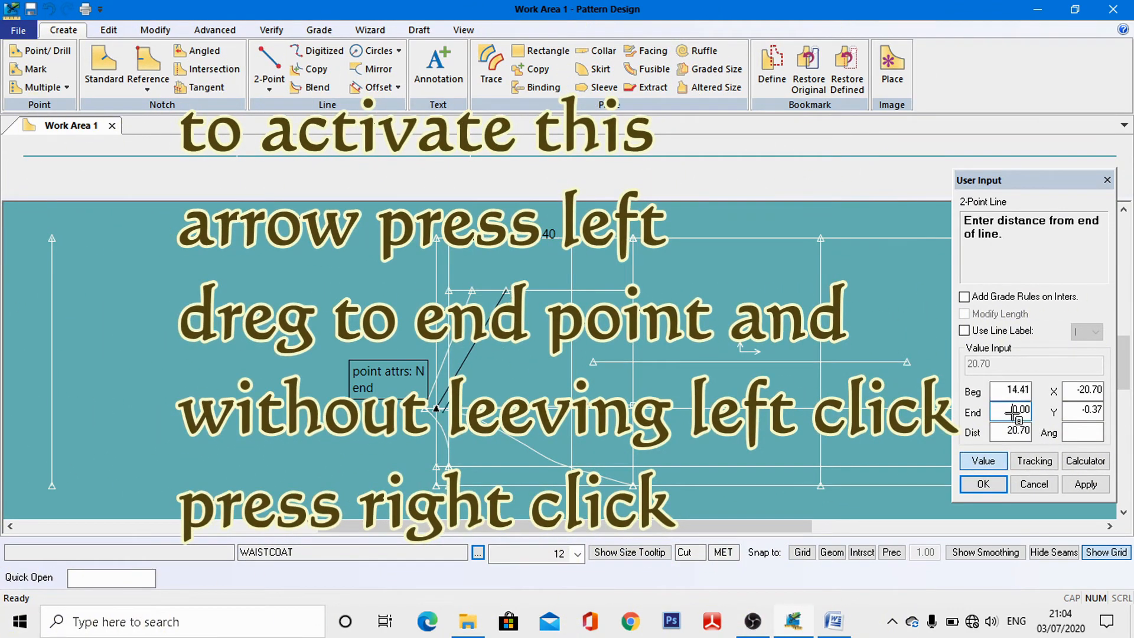
double_click(1014, 410)
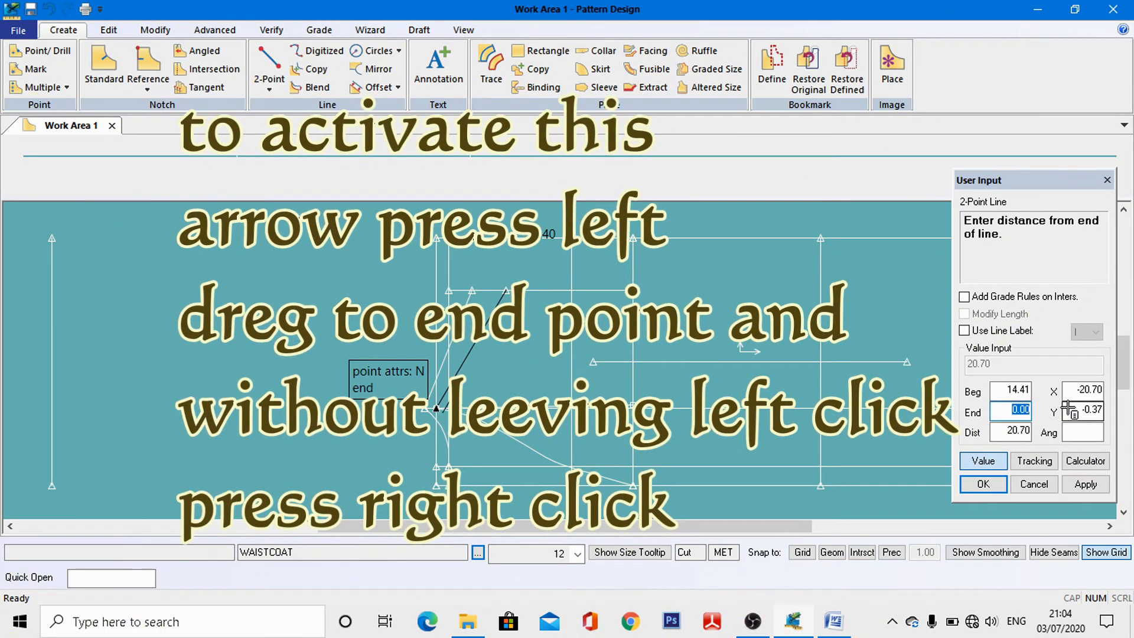
Check the UK measurement on the L size waistcoat sheet in Word, and return to Pattern Design.
mouse_move(832, 626)
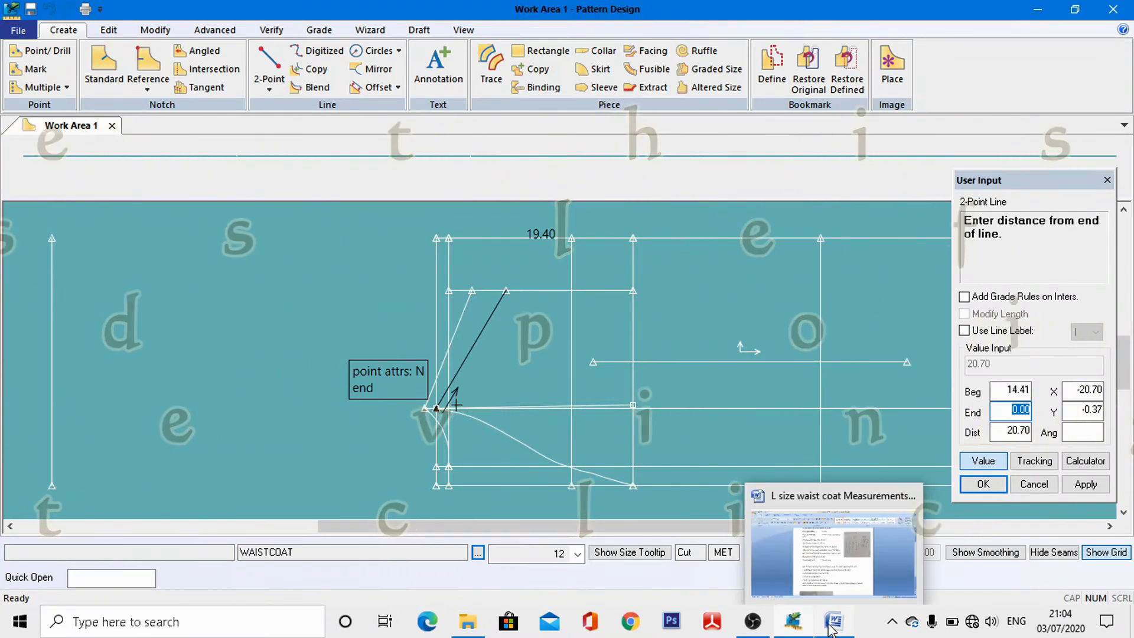
left_click(832, 624)
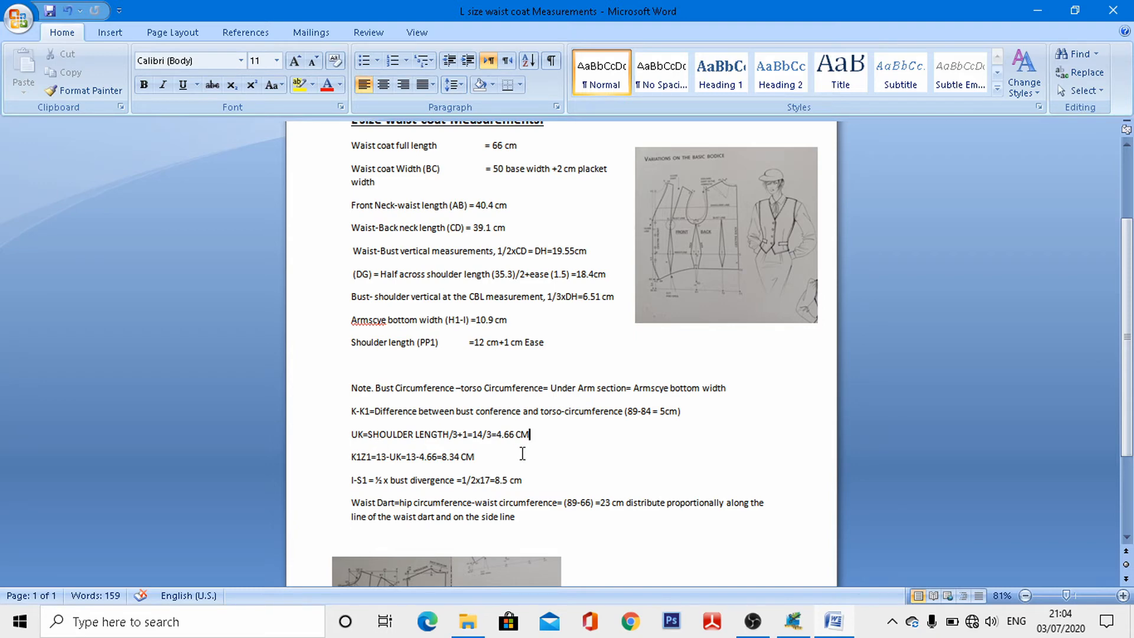
left_click_drag(1131, 303, 1114, 322)
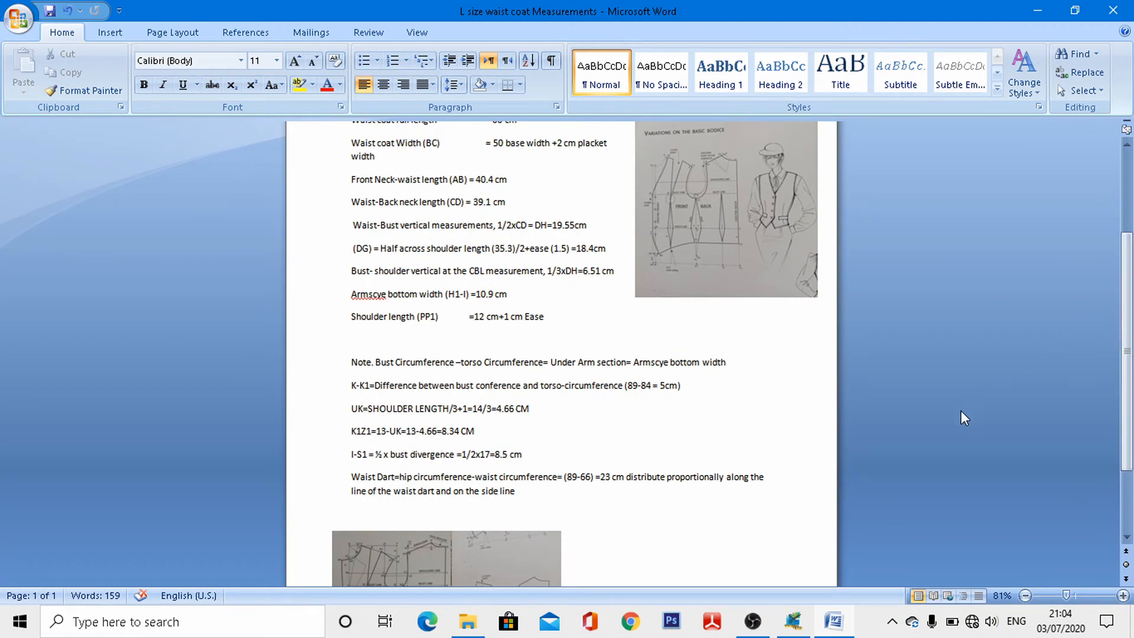
left_click(802, 628)
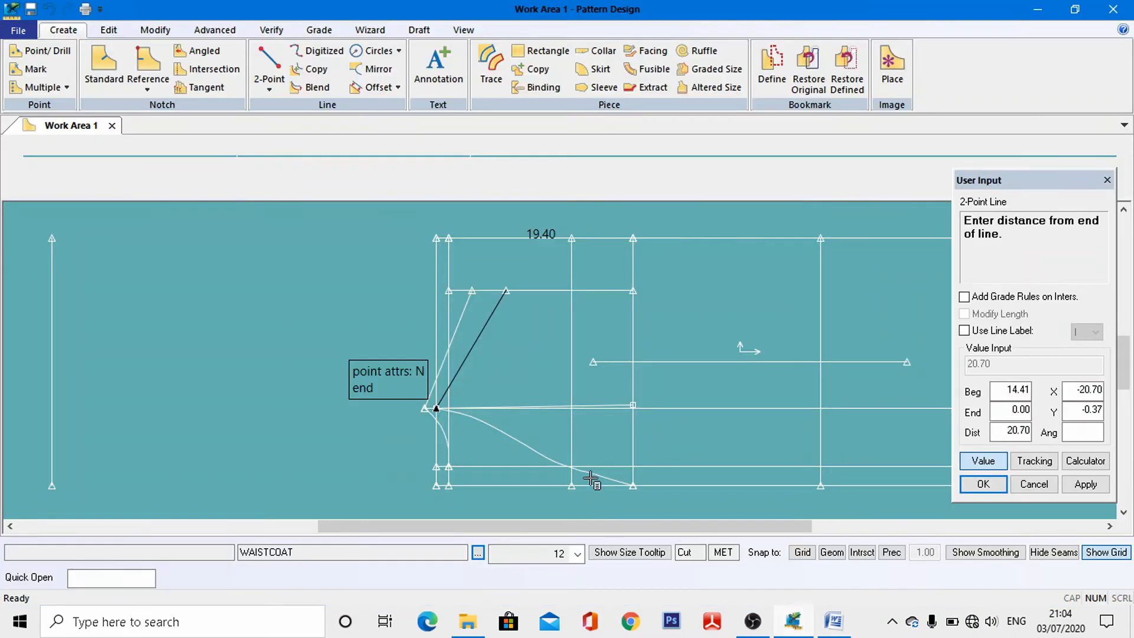
Finish the 2-point line at 4.66 cm from the slanted line's neck-side end.
left_click(1006, 409)
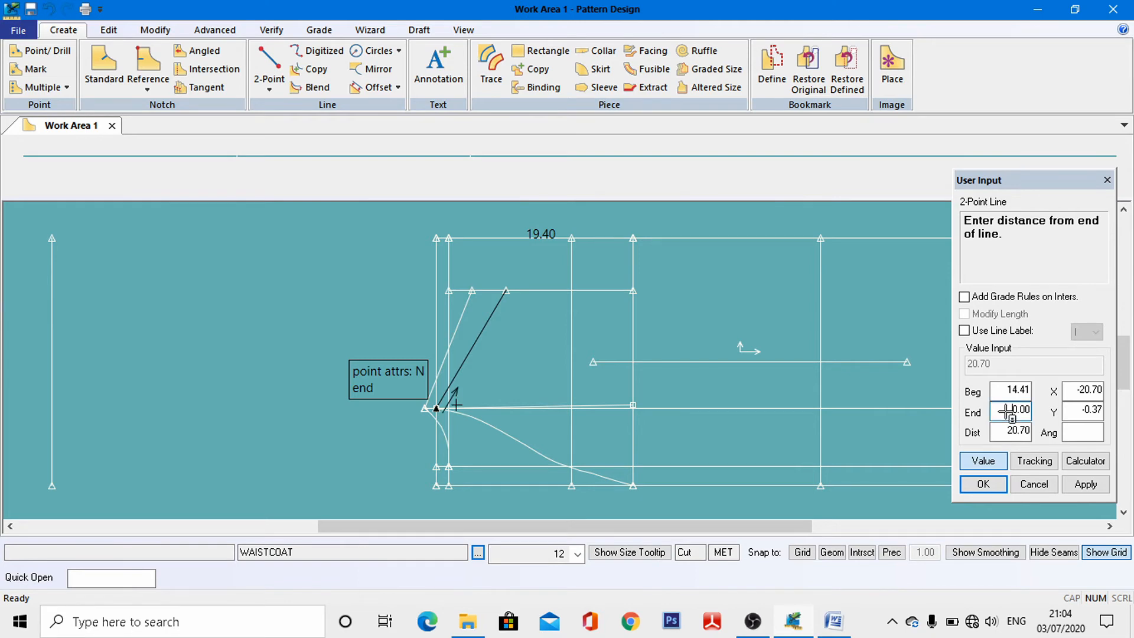
double_click(1011, 411)
type("4.66")
key("Return")
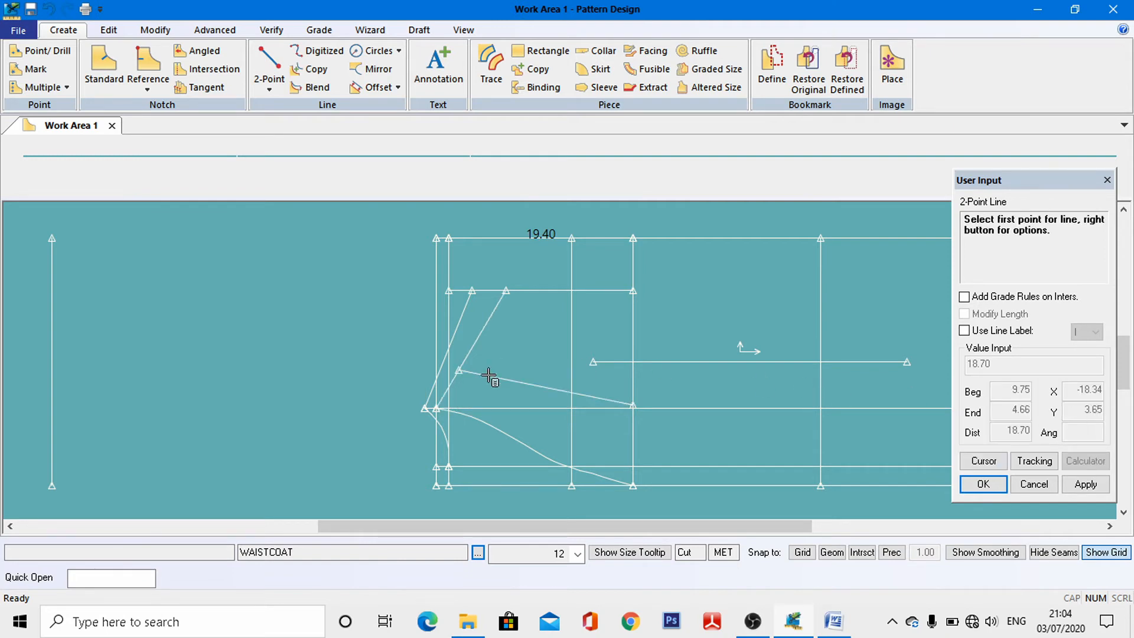
Split the slanted line at the point where the new 2-point line meets it.
left_click(464, 29)
left_click(198, 68)
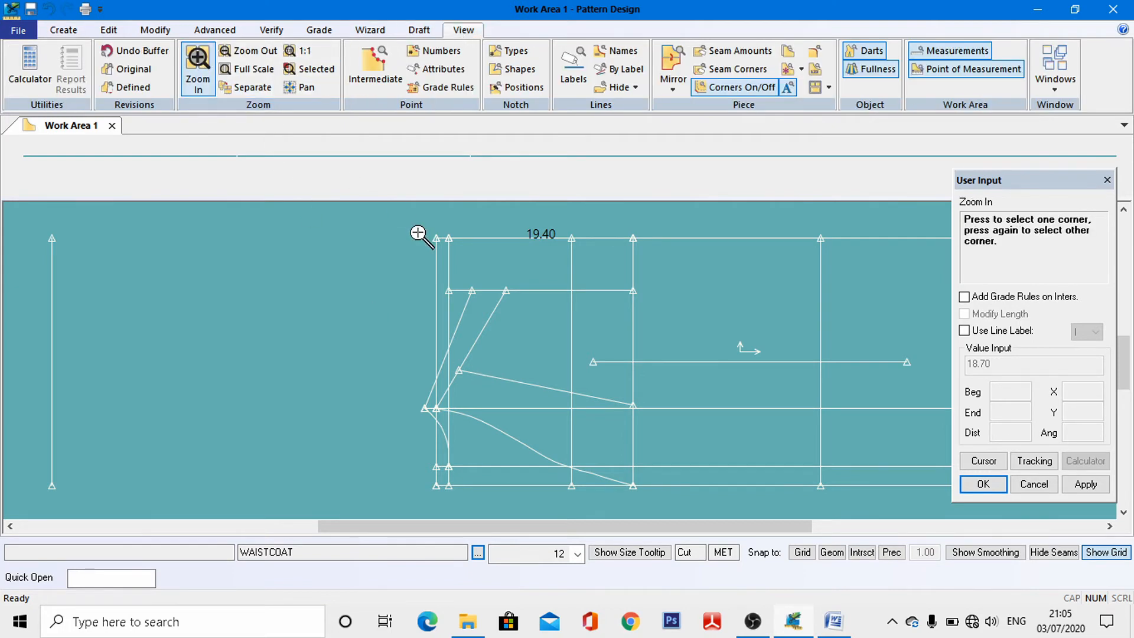
left_click(451, 361)
left_click(468, 381)
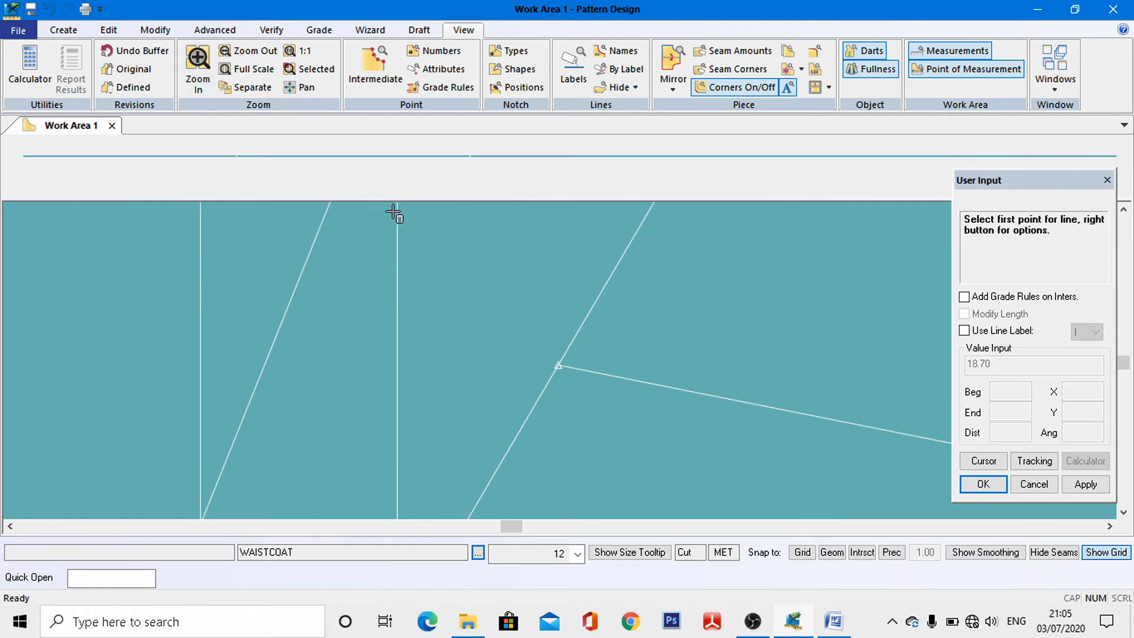
left_click(155, 29)
left_click(589, 89)
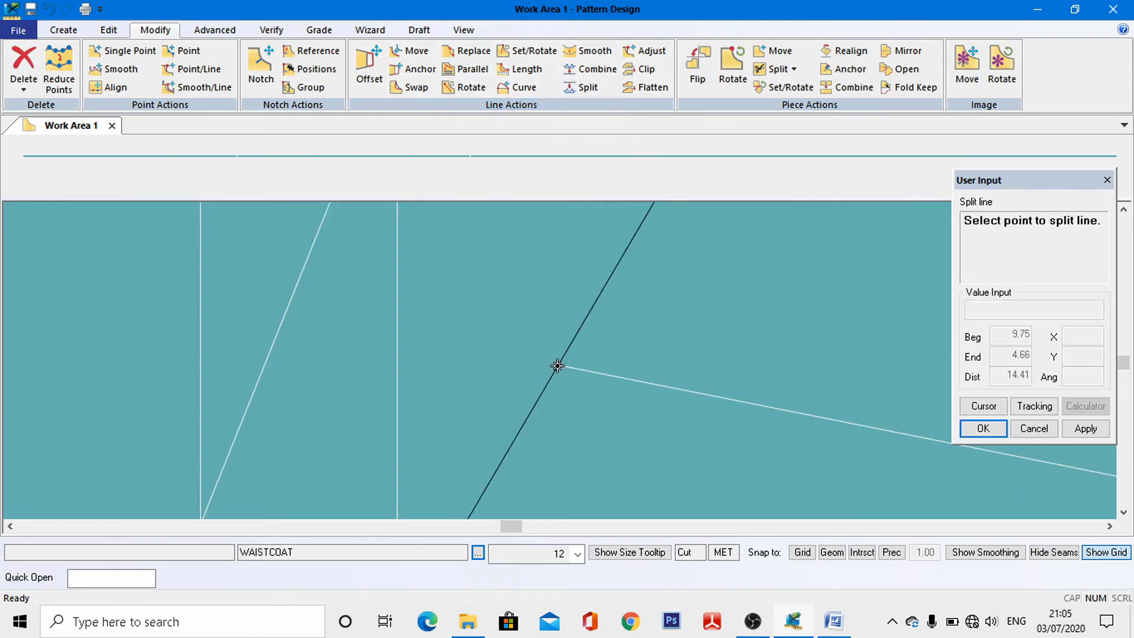
left_click(557, 367)
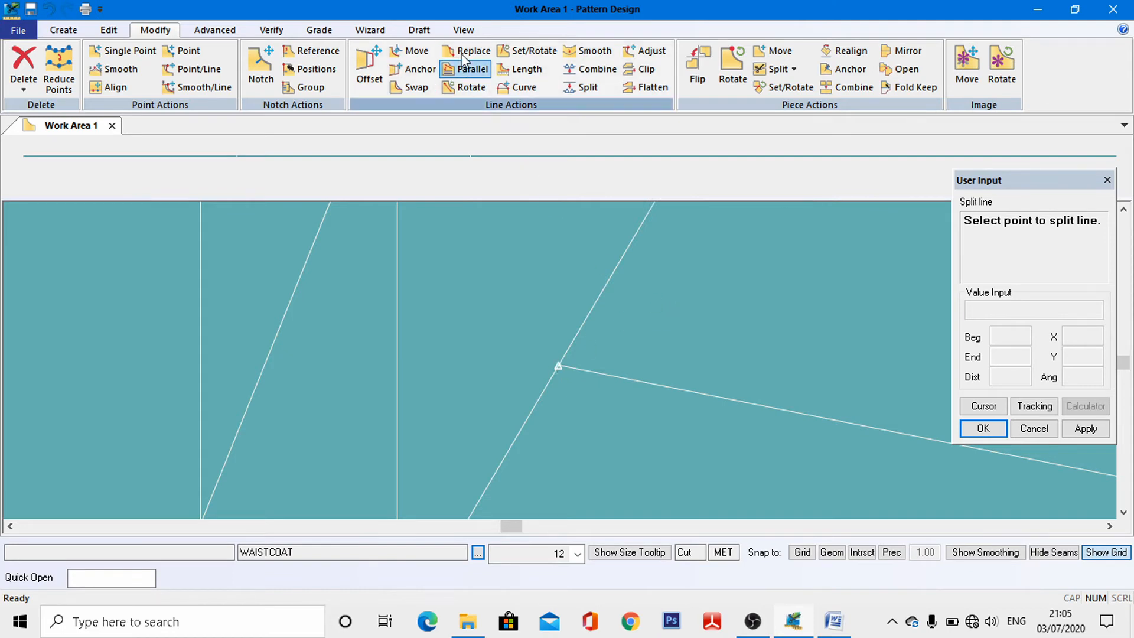
left_click(463, 29)
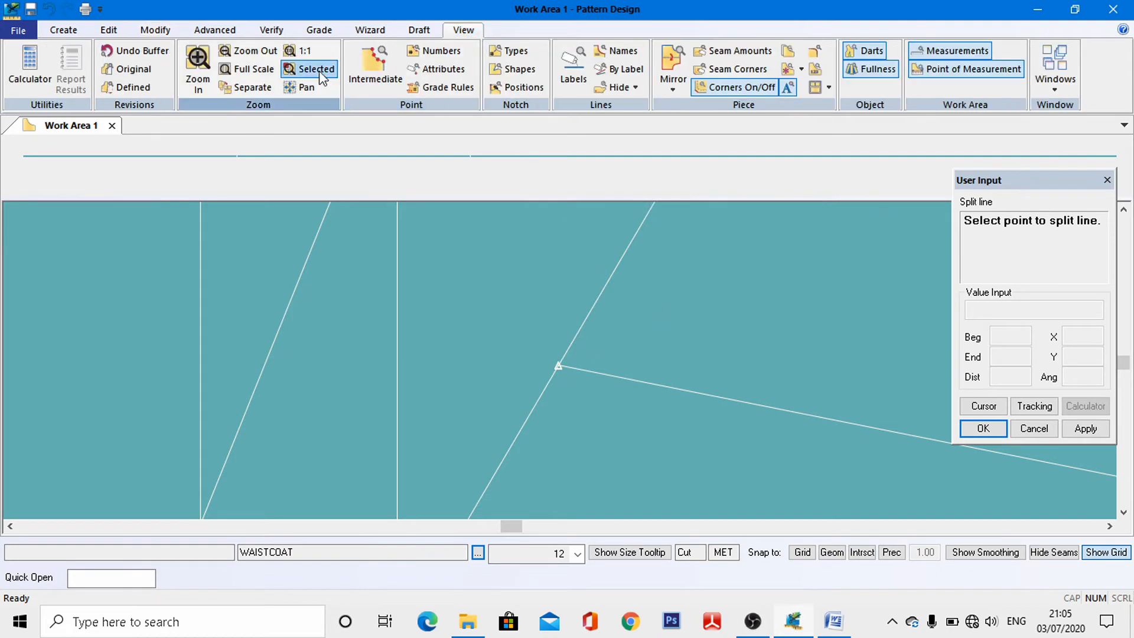
left_click(251, 50)
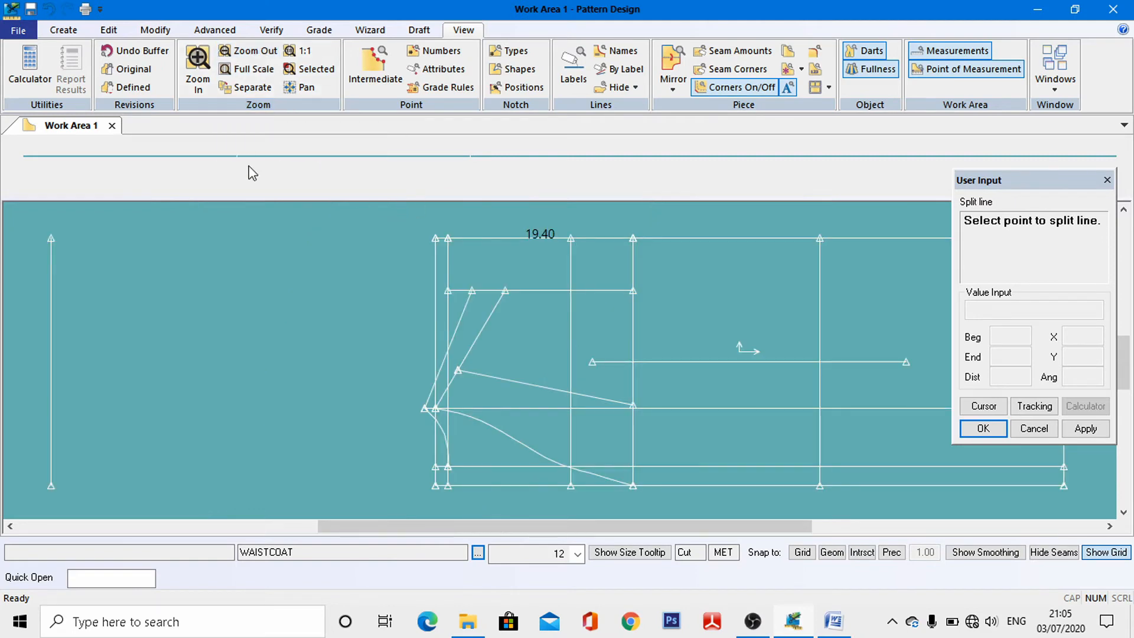
Check K-K1 on the Word sheet, and draw a 2-point line from 5 cm up the slanted line's upper segment to the 8.5 cm point.
left_click(77, 32)
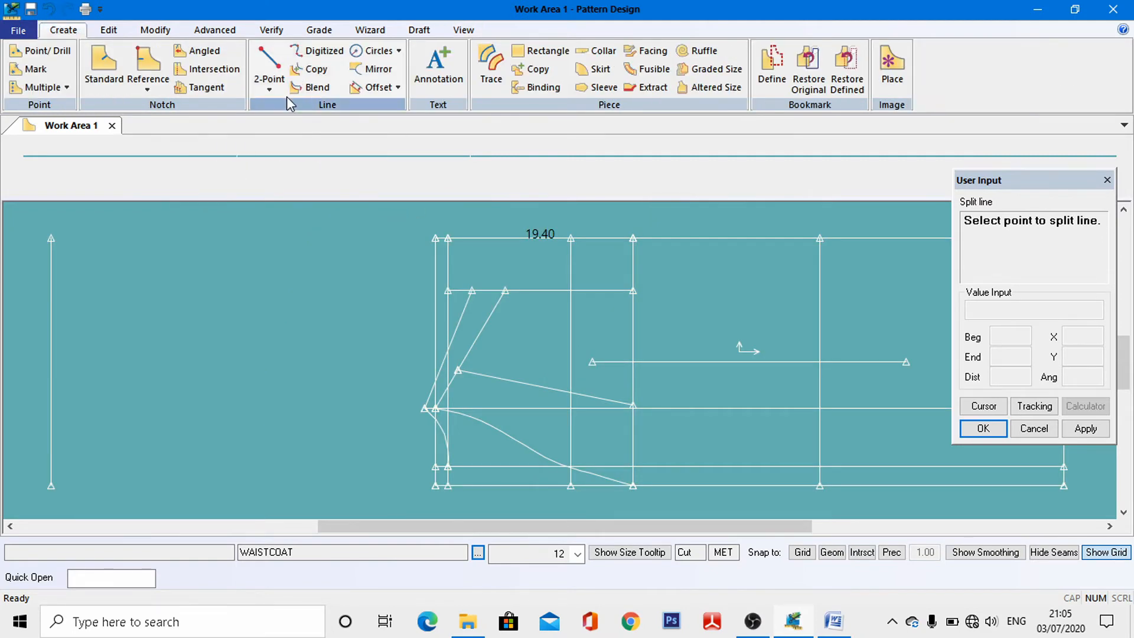
left_click(279, 78)
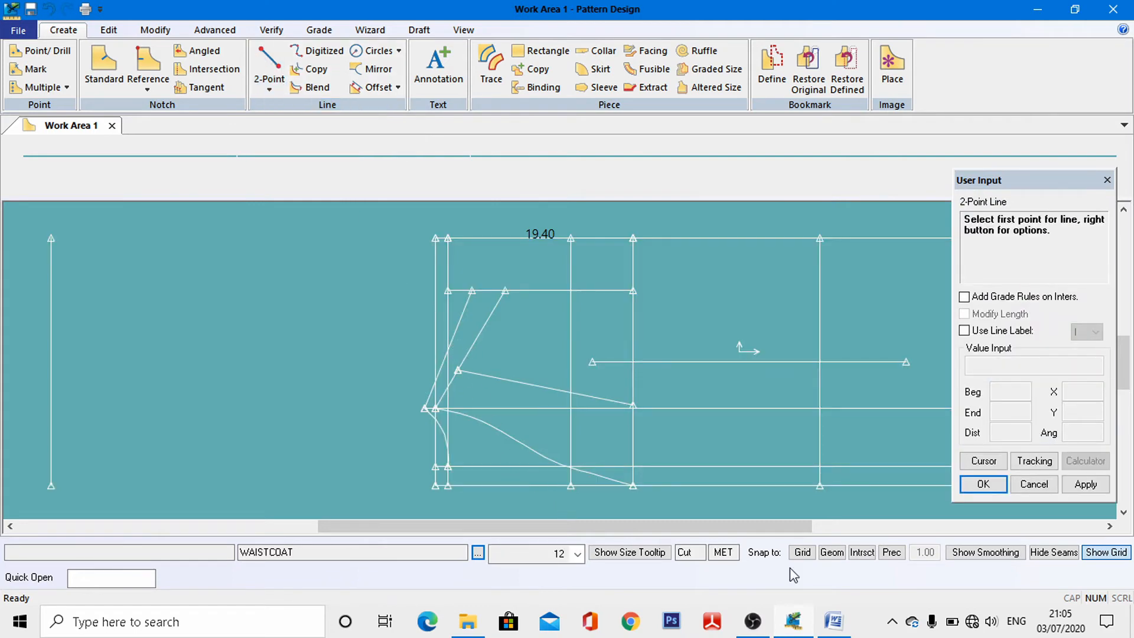
left_click(834, 622)
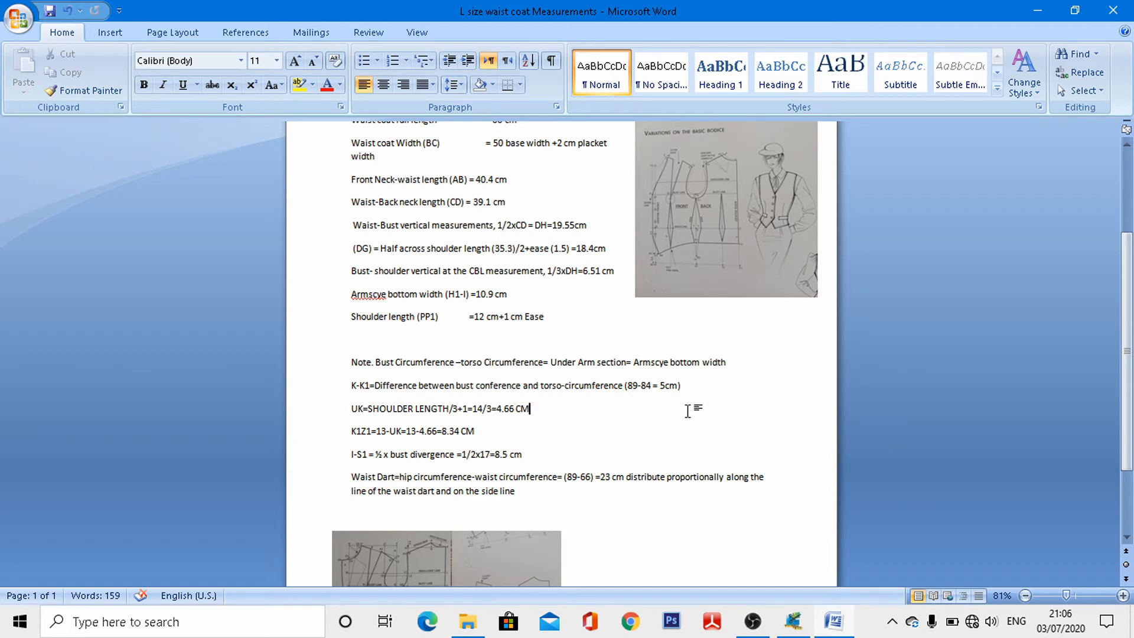
left_click(797, 622)
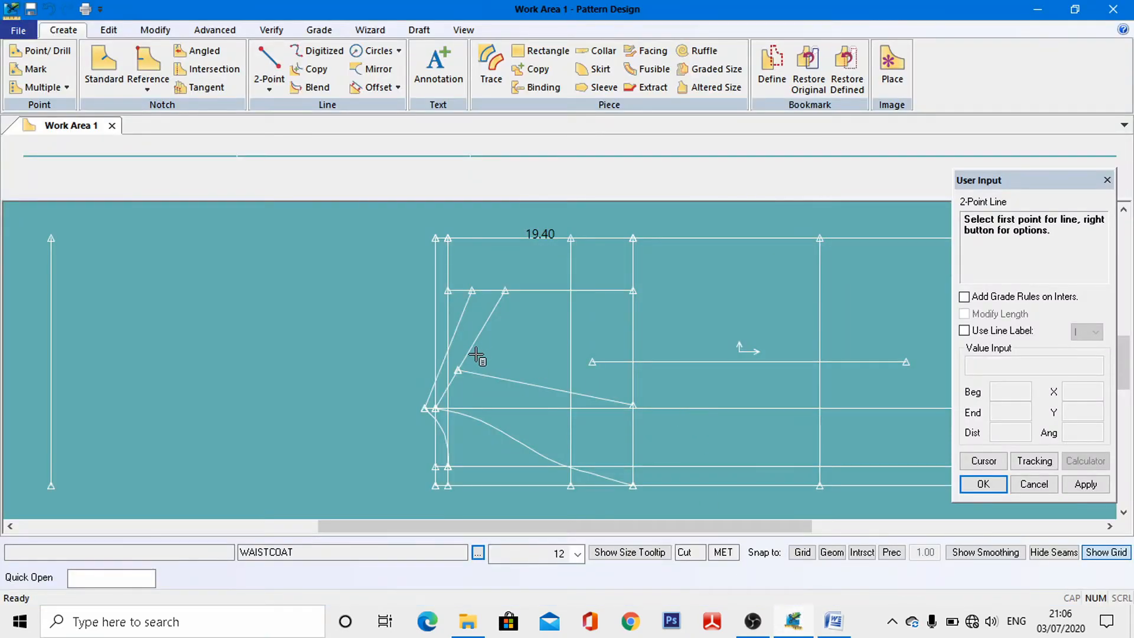
left_click(455, 367)
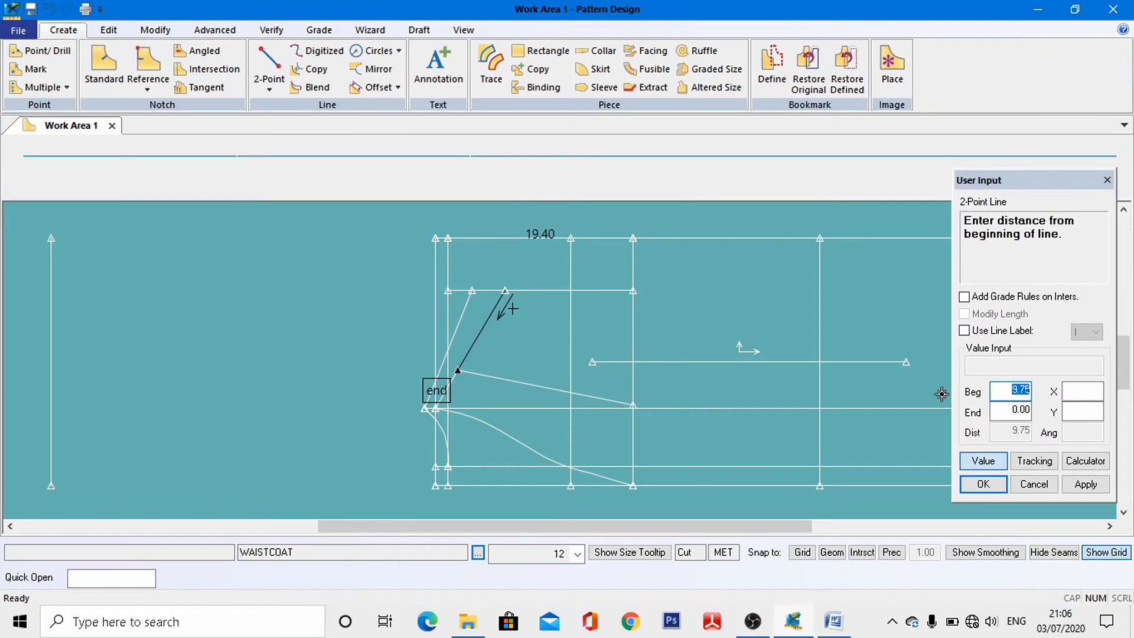
left_click(1018, 410)
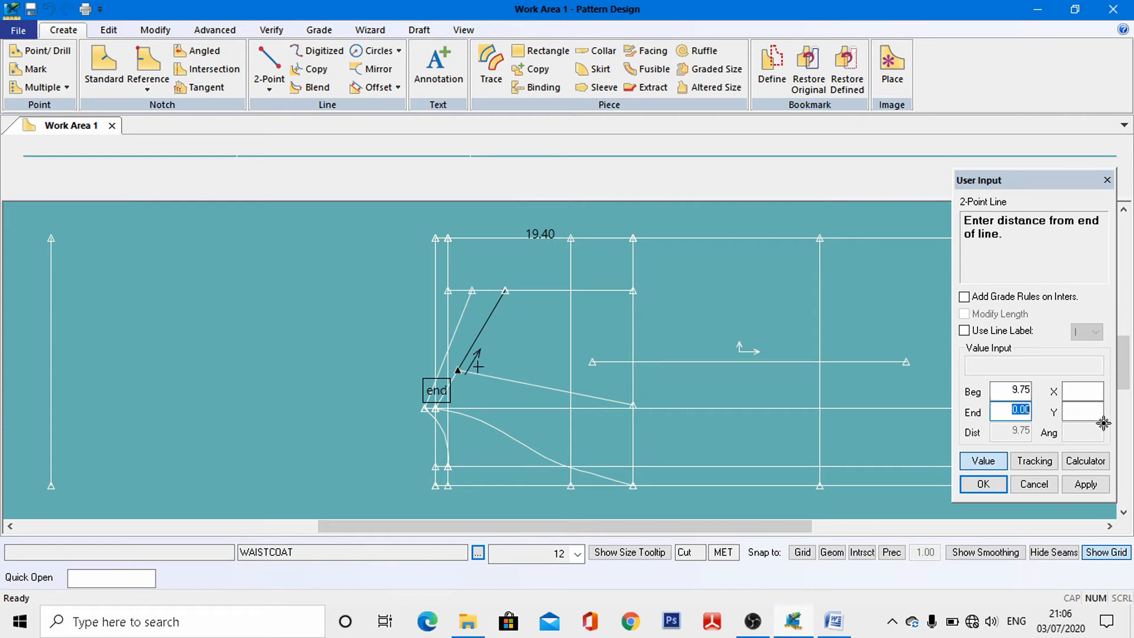
type("5")
key("Return")
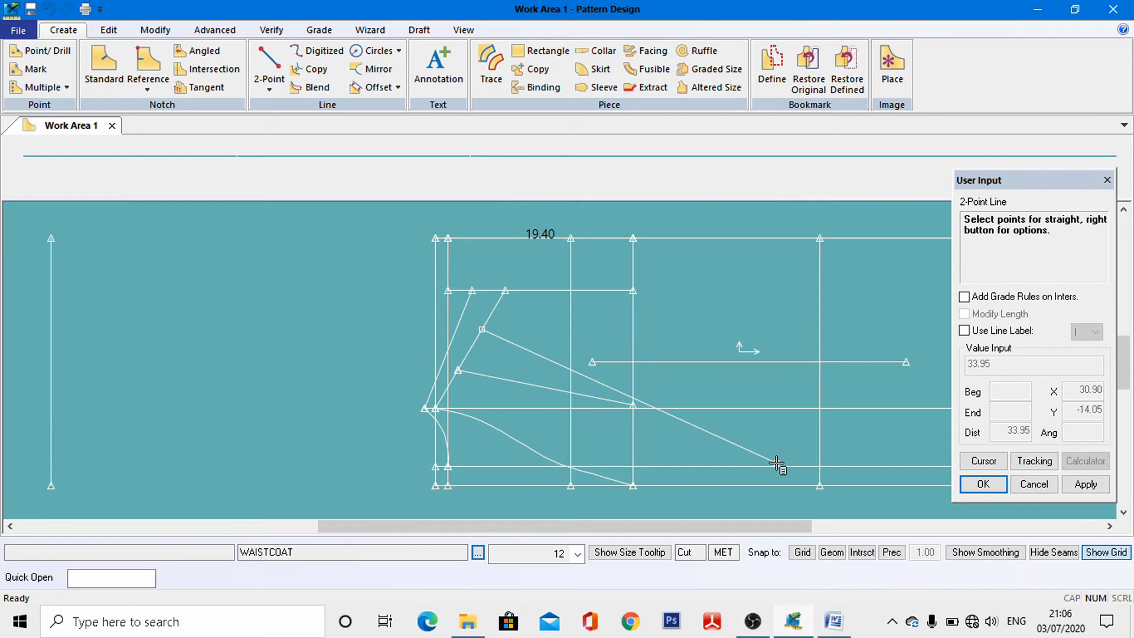
left_click(634, 406)
Draw a horizontal 2-point line from the meeting point of the two dart lines to the base rectangle's right edge.
left_click(270, 87)
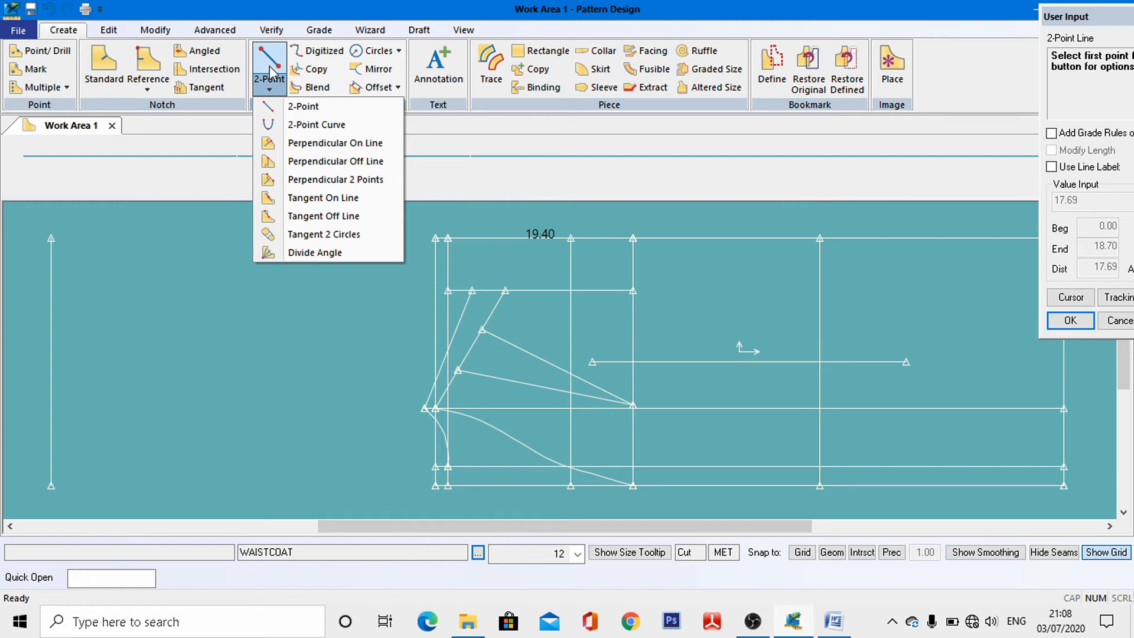
left_click(303, 105)
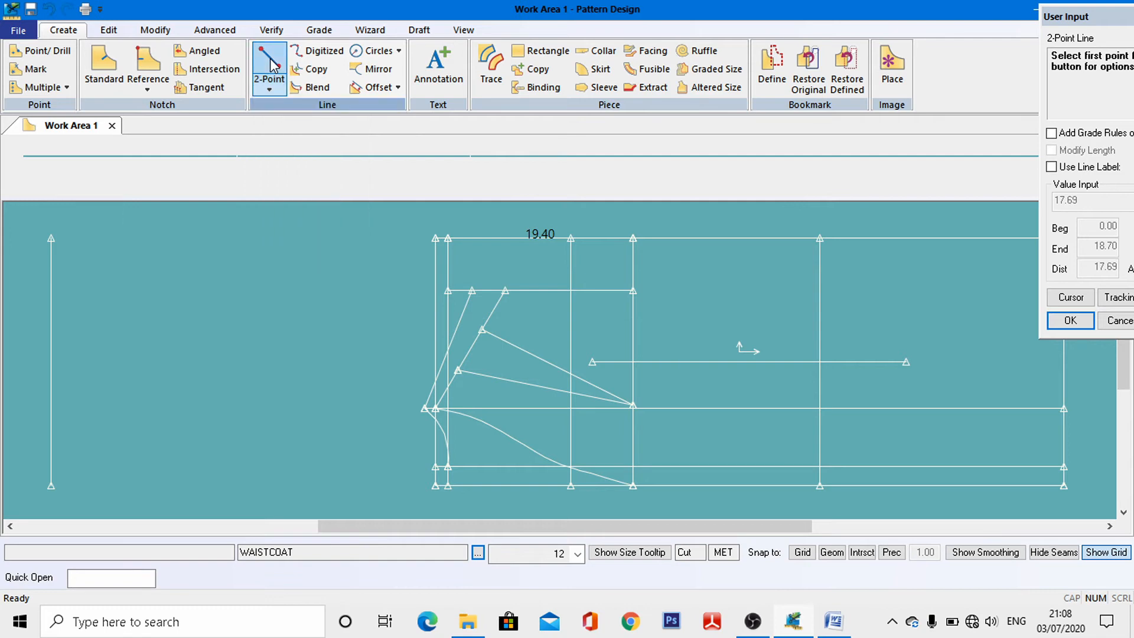
left_click(637, 407)
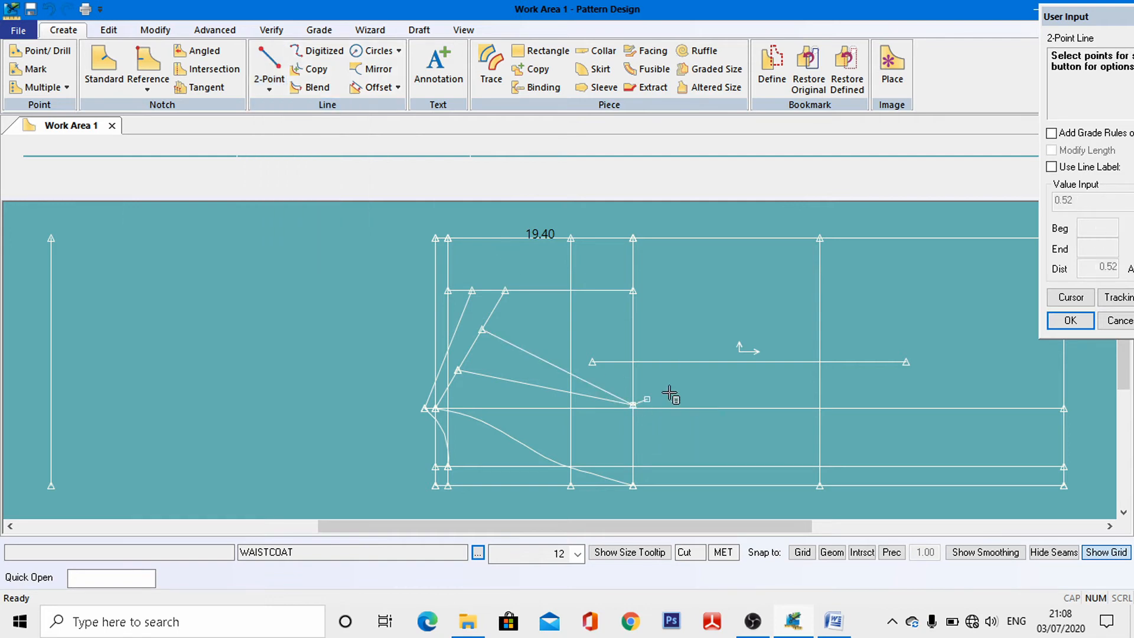
right_click(694, 334)
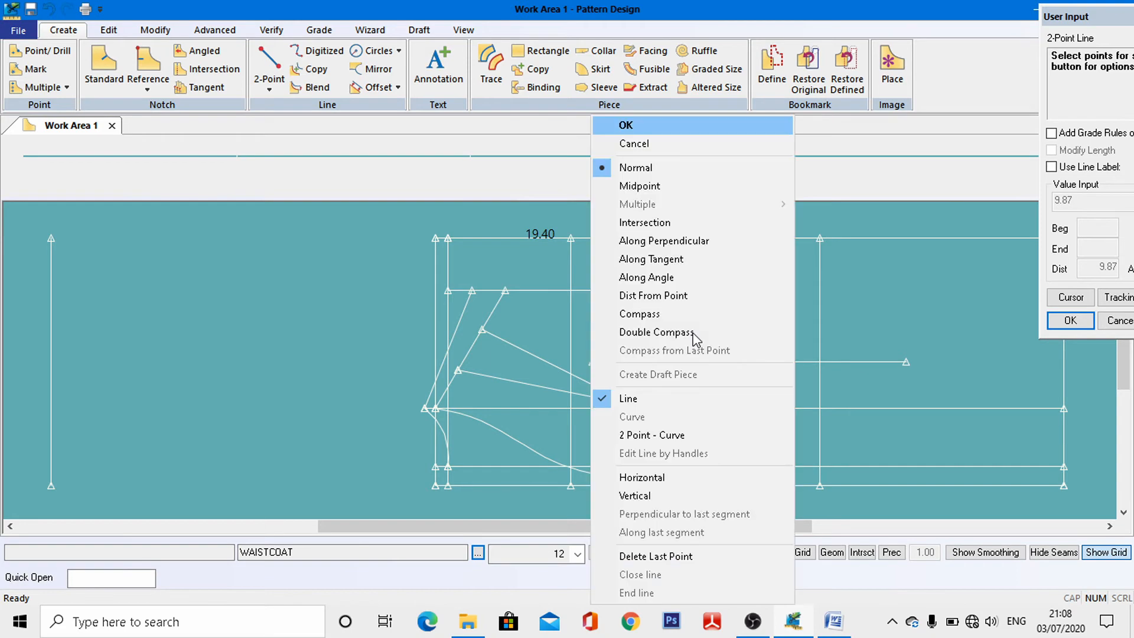
left_click(650, 477)
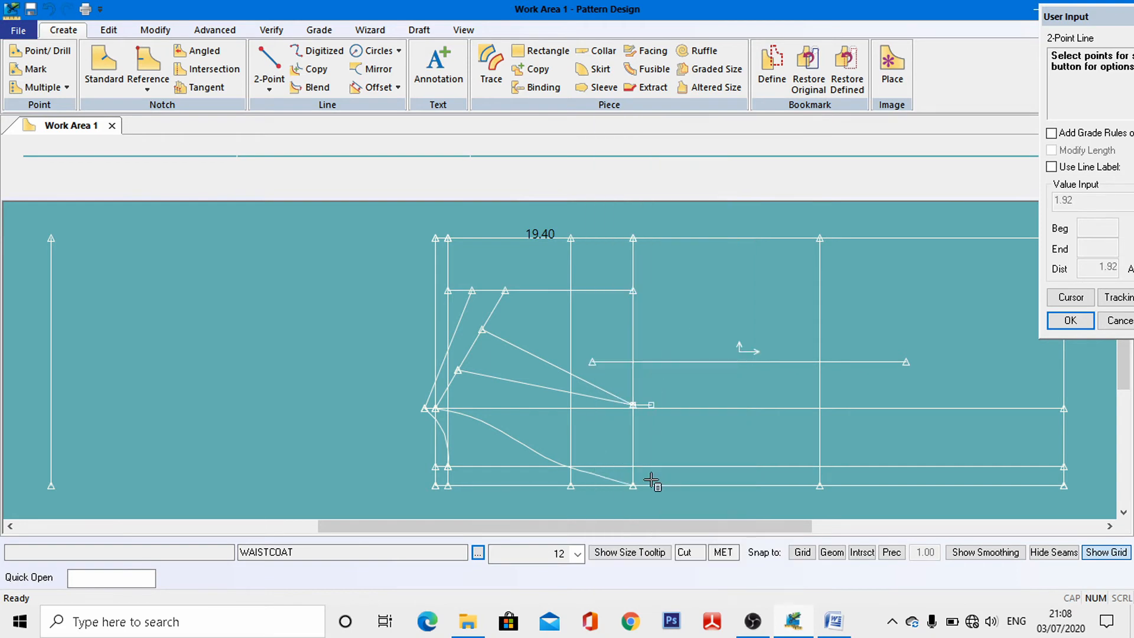
left_click(1063, 393)
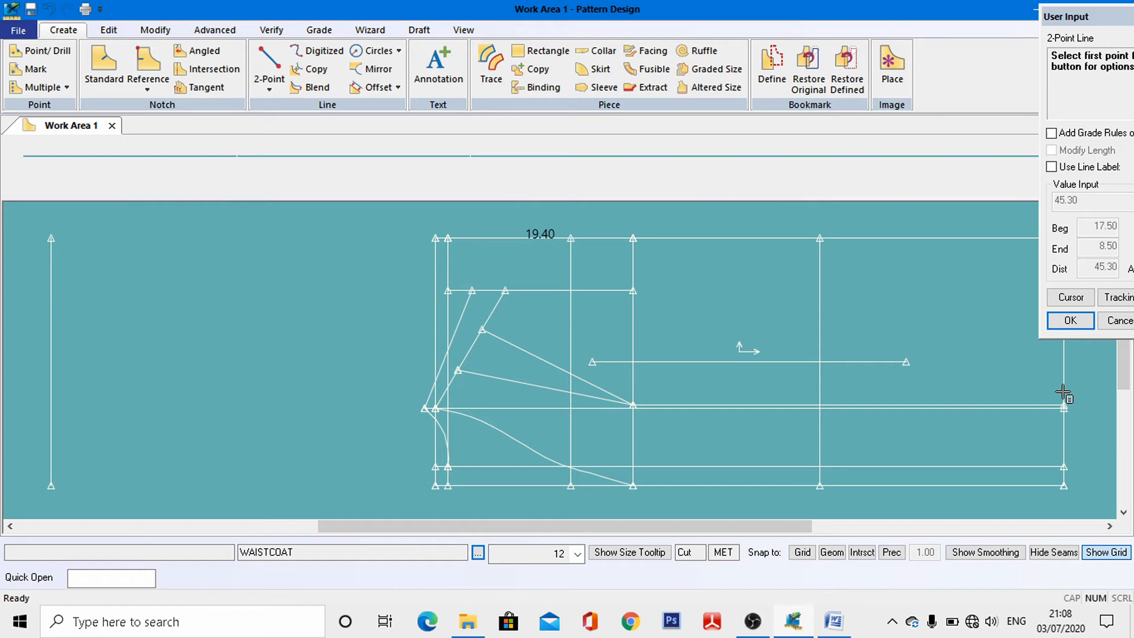
Offset the vertical construction line nearest the base rectangle's right edge by -8 cm, toward that edge.
right_click(873, 390)
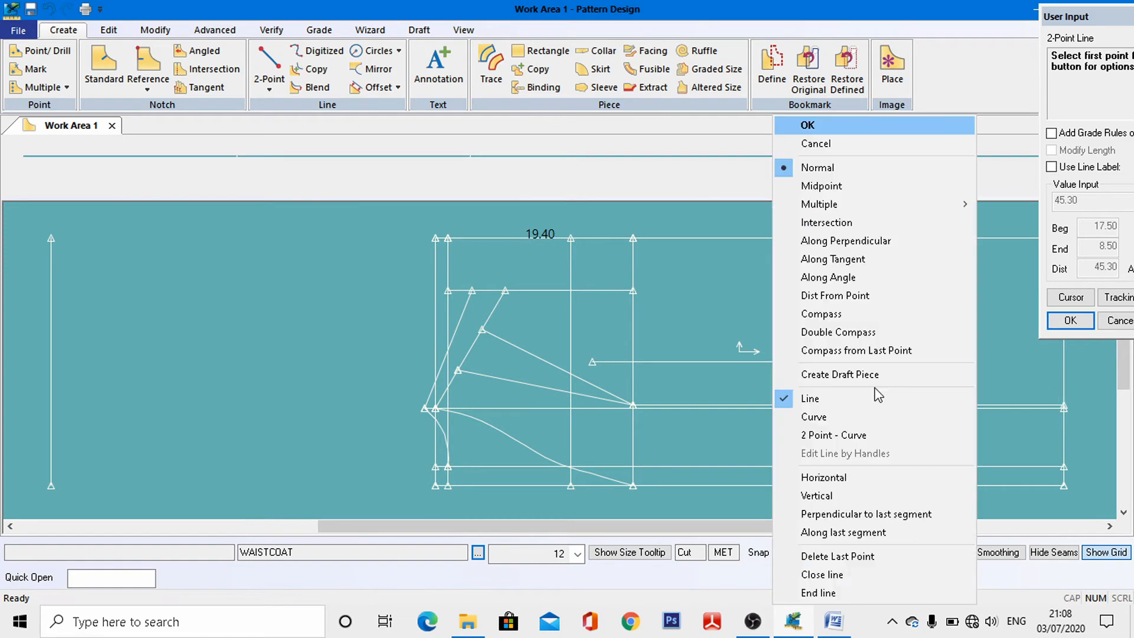
left_click(832, 131)
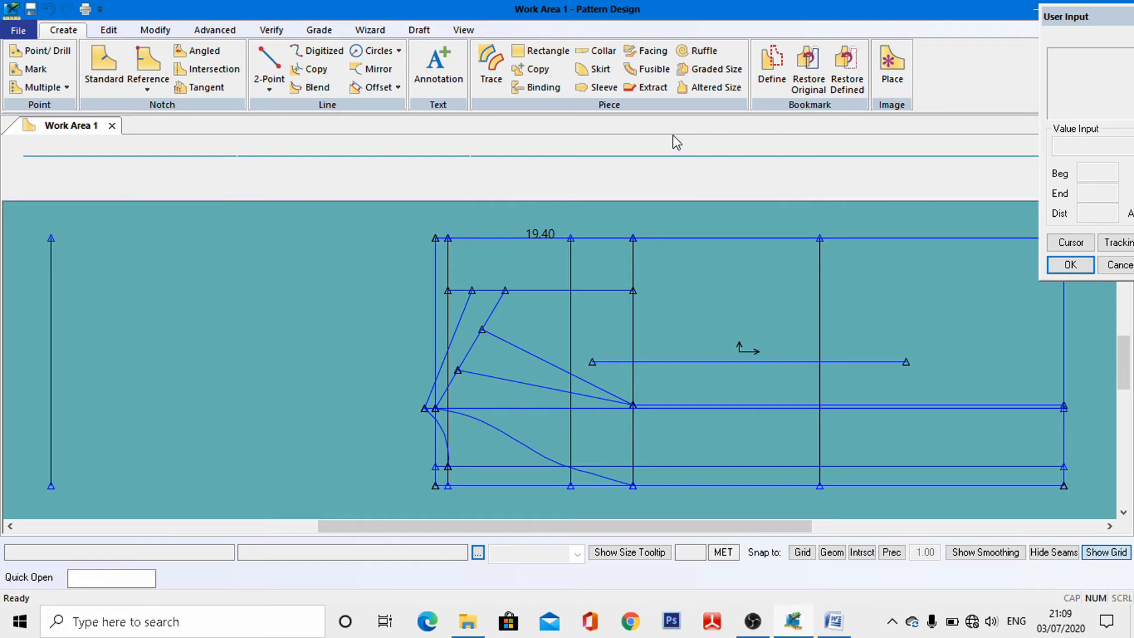
left_click(354, 88)
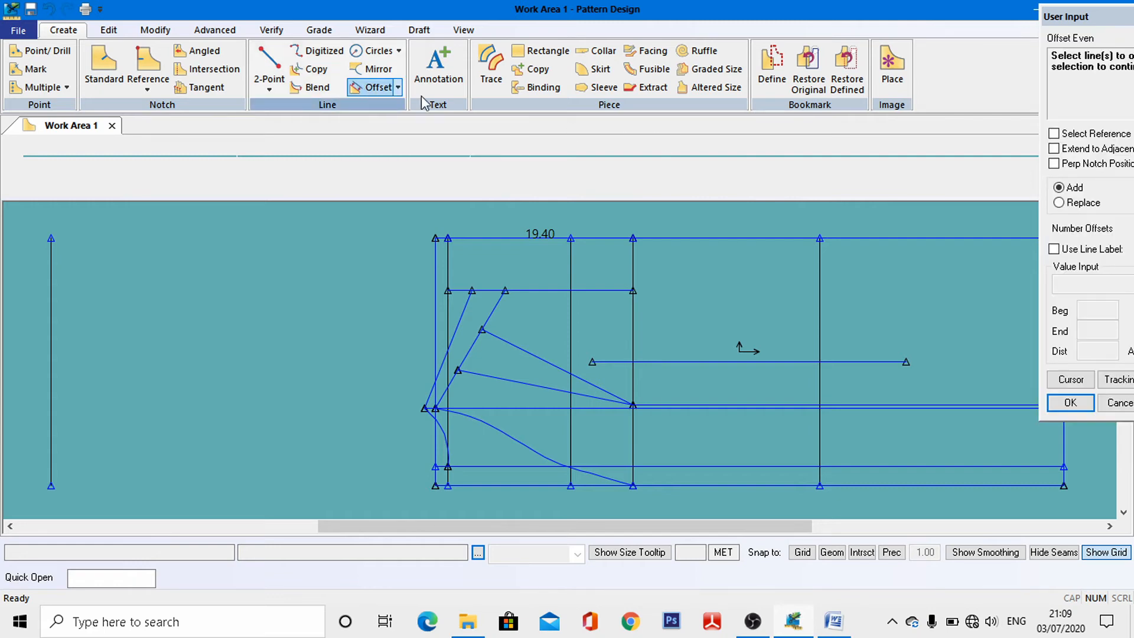
left_click(820, 338)
right_click(820, 339)
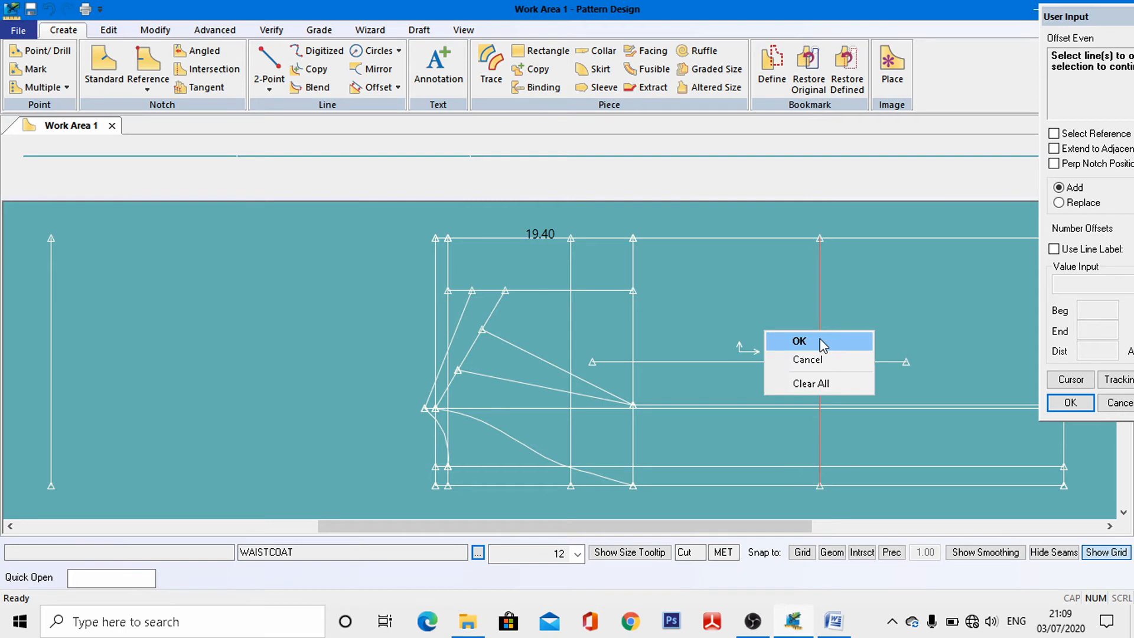
left_click(823, 342)
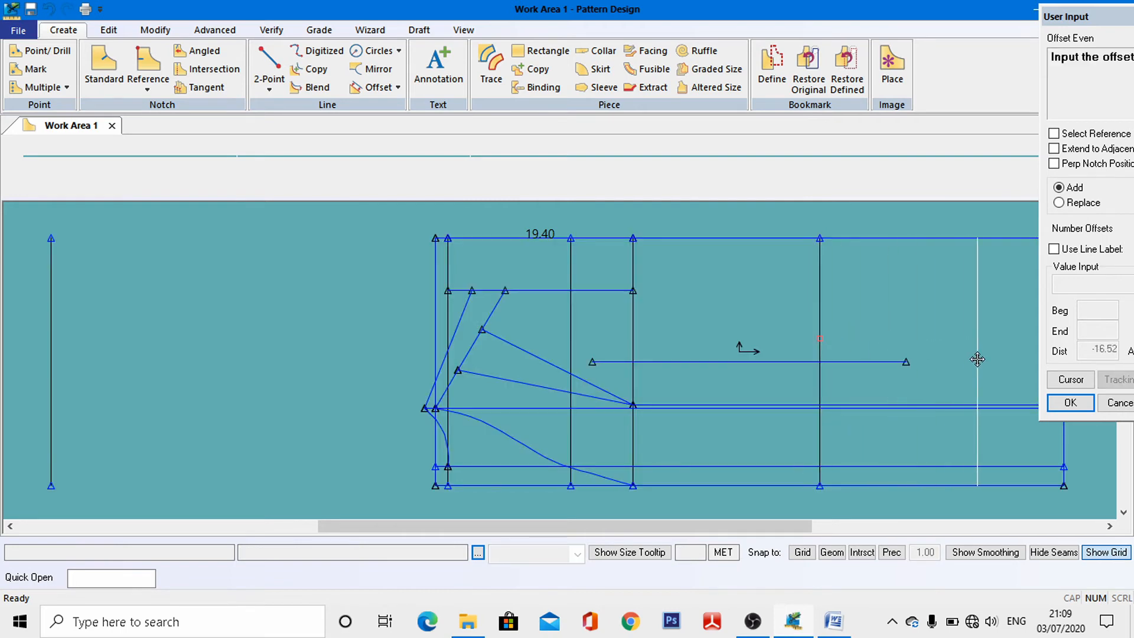
left_click(1075, 378)
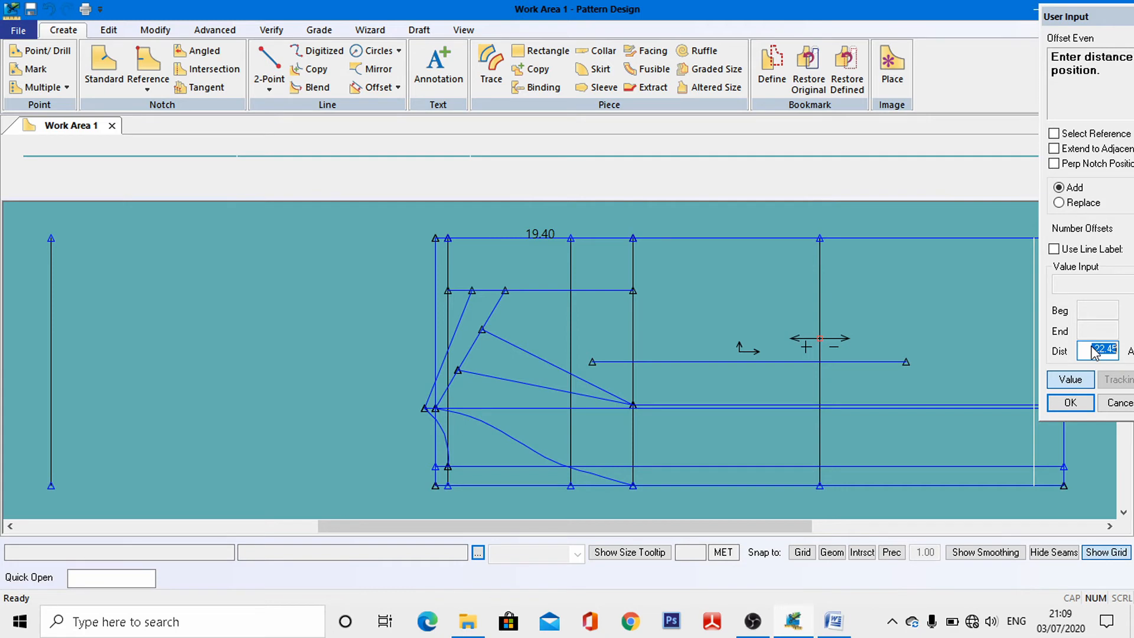
key("BackSpace")
type("-8")
key("Return")
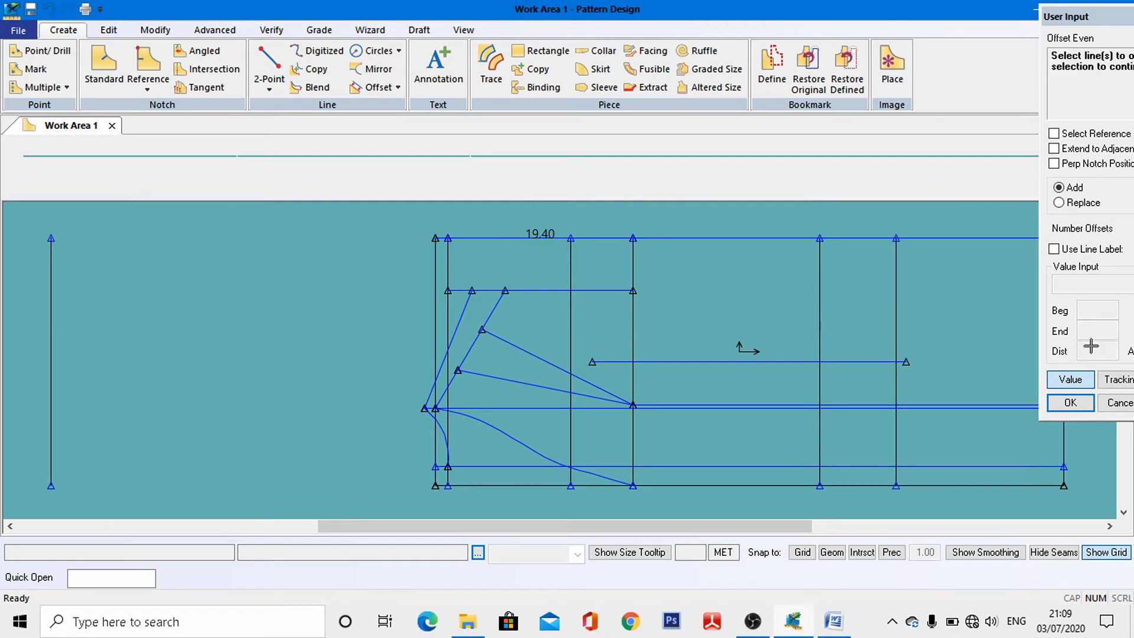
right_click(944, 373)
left_click(924, 373)
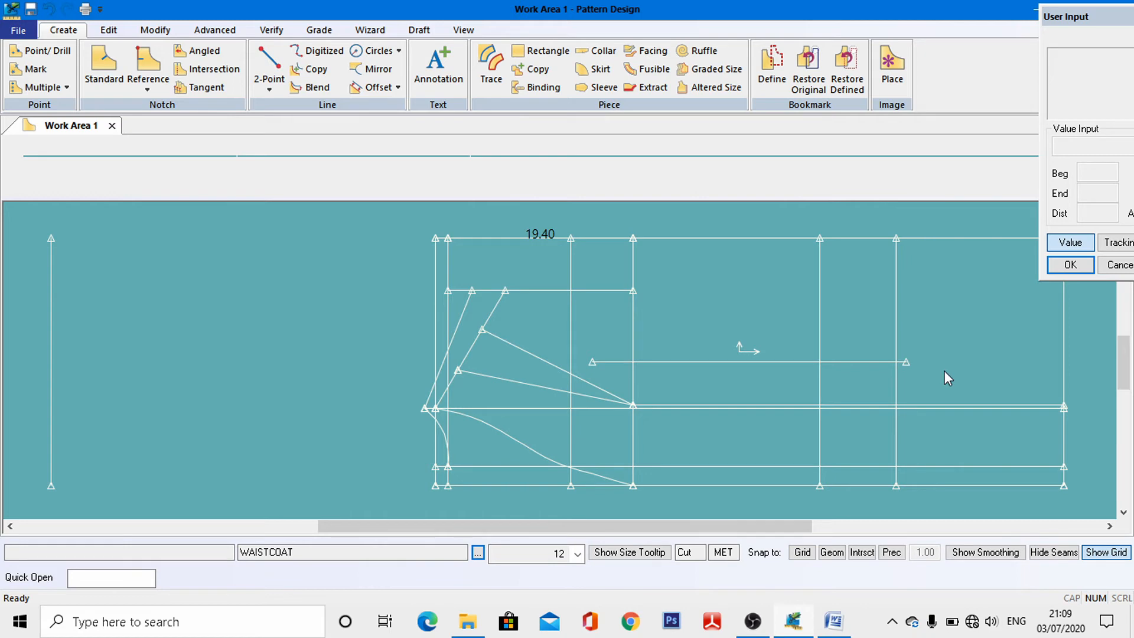
Split the base rectangle's lower edge at the foot of the vertical line that was offset.
left_click_drag(1099, 14, 1035, 51)
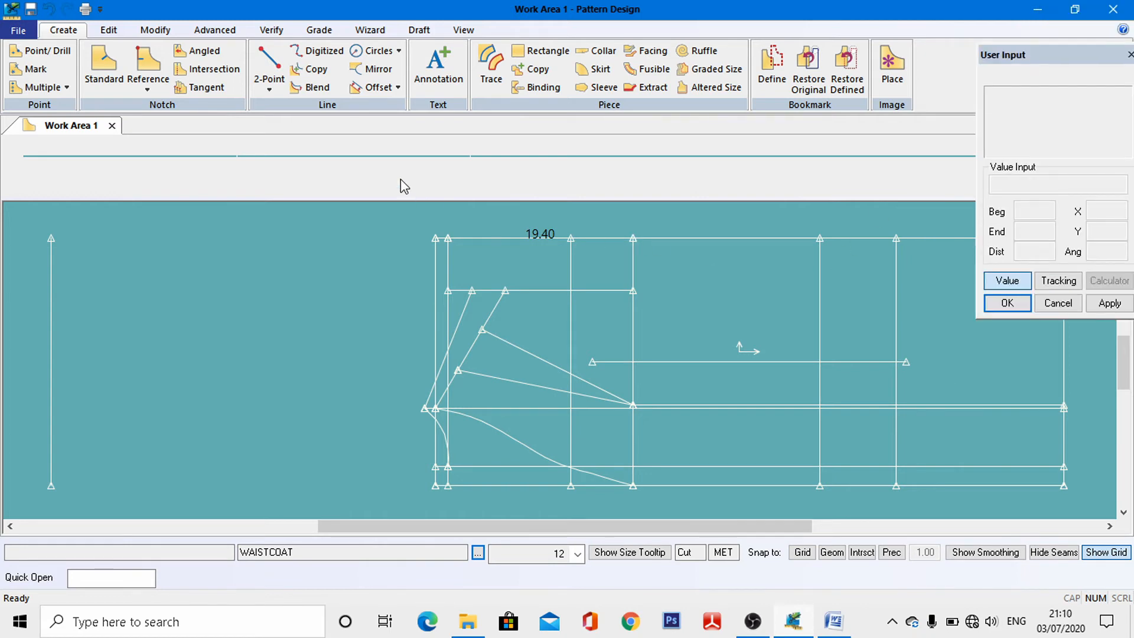
left_click(461, 29)
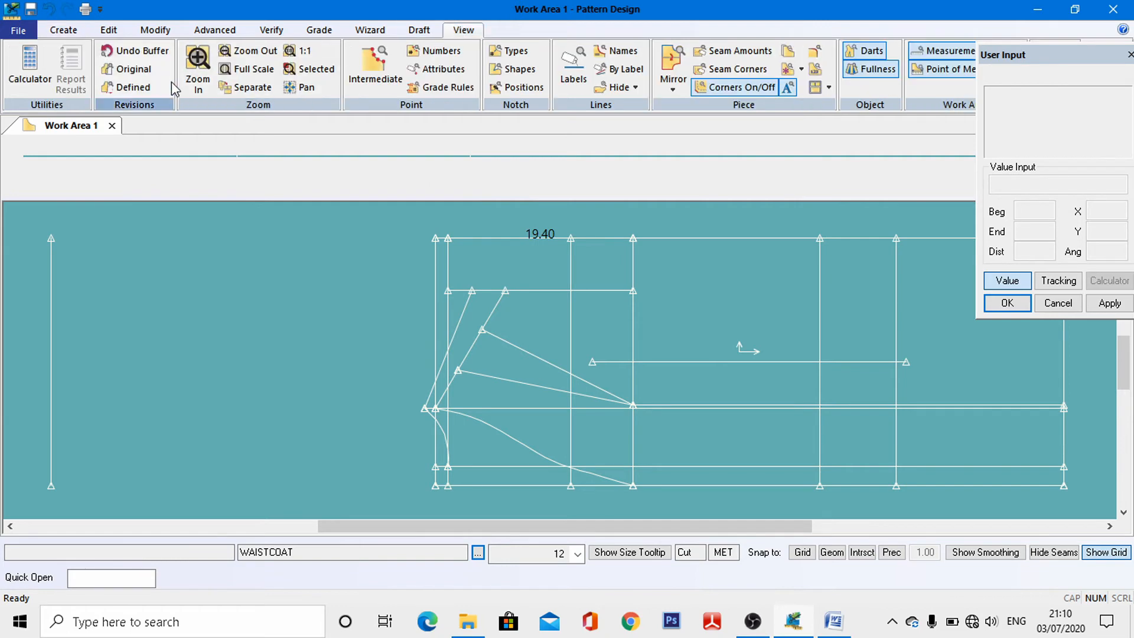
left_click(198, 69)
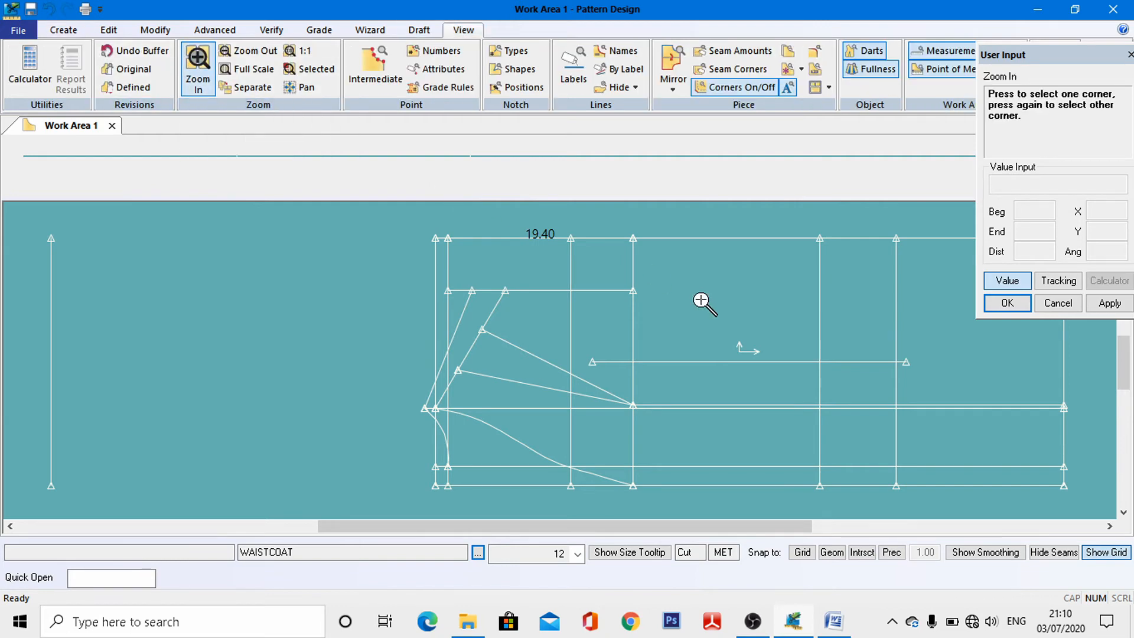
left_click(803, 473)
left_click(835, 496)
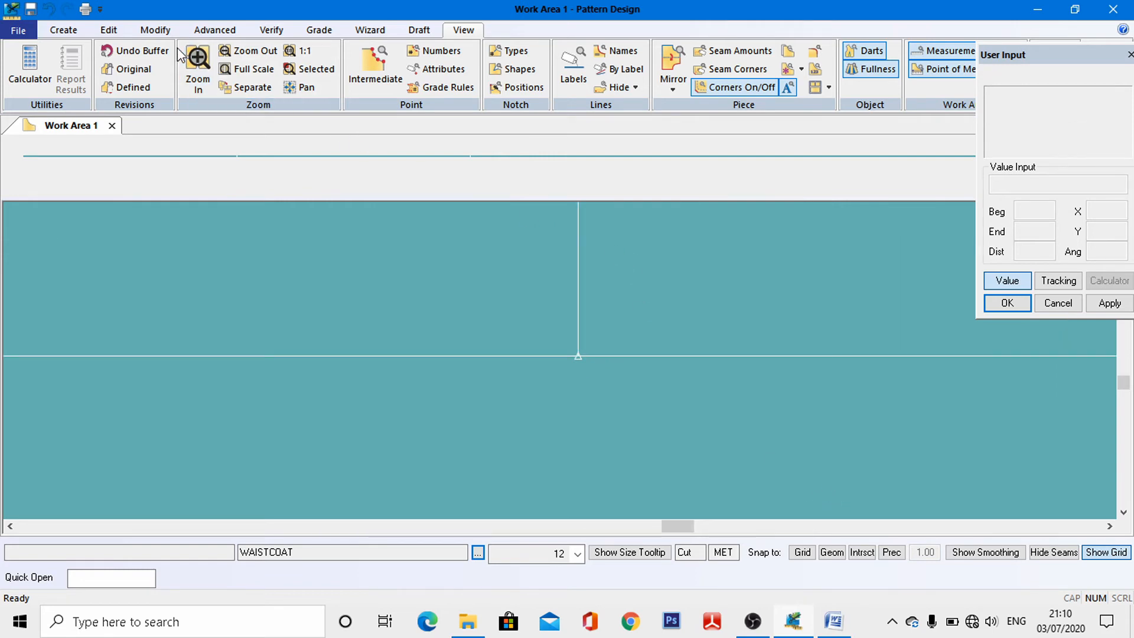
left_click(153, 29)
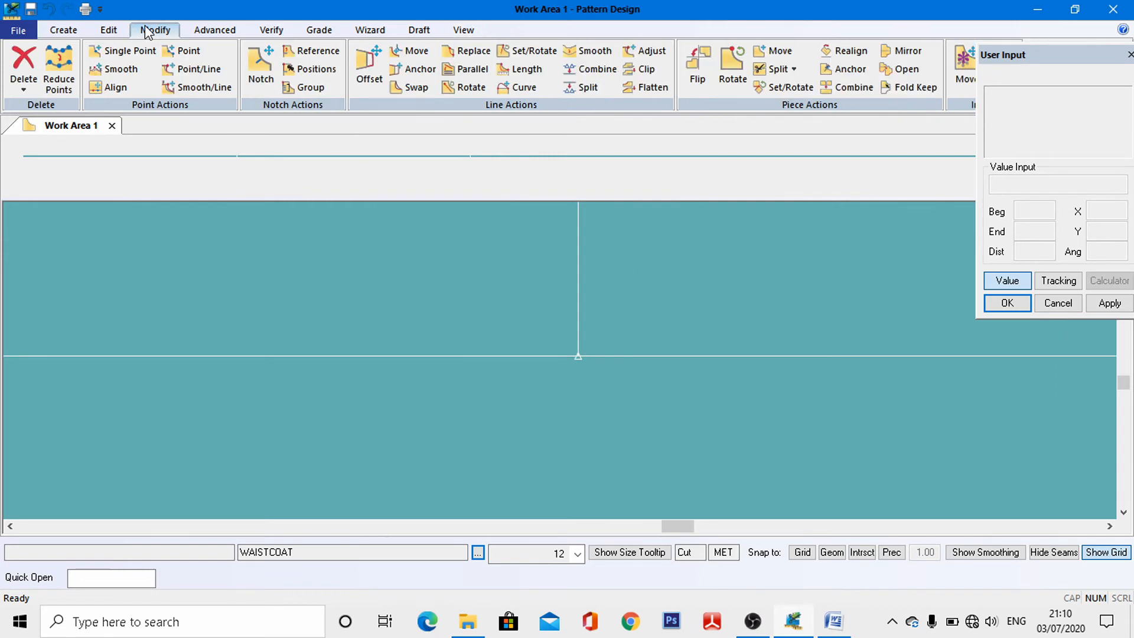
left_click(570, 85)
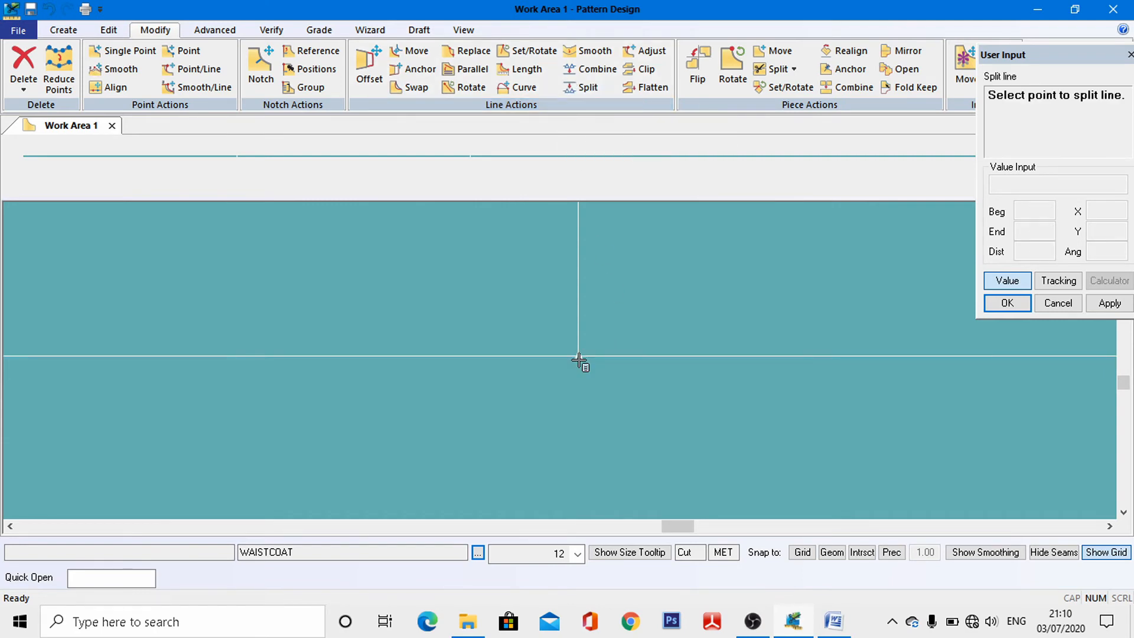
right_click(599, 326)
left_click(599, 327)
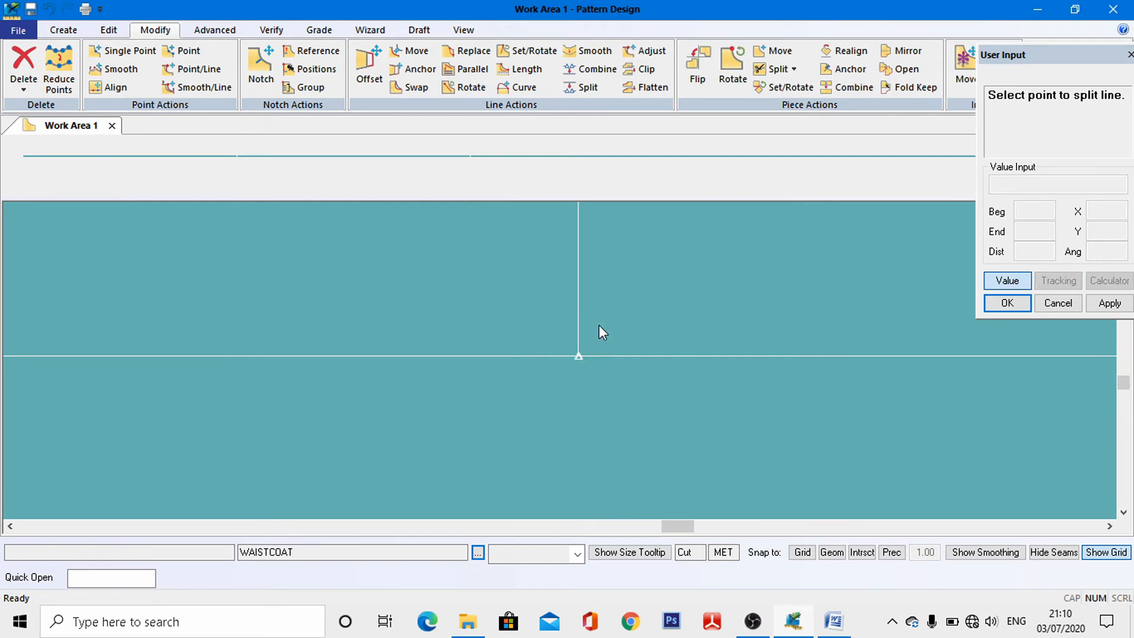
Draw a vertical 2-point line about 4.15 cm high, starting on the lower edge 4.5 cm right of the split point.
left_click(462, 31)
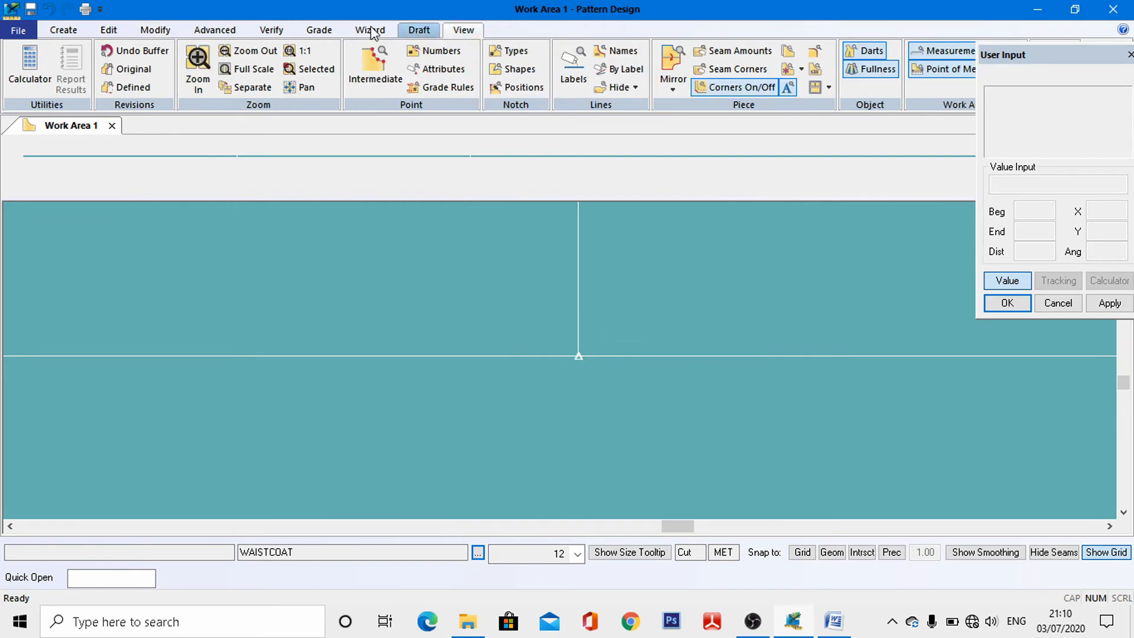
left_click(254, 52)
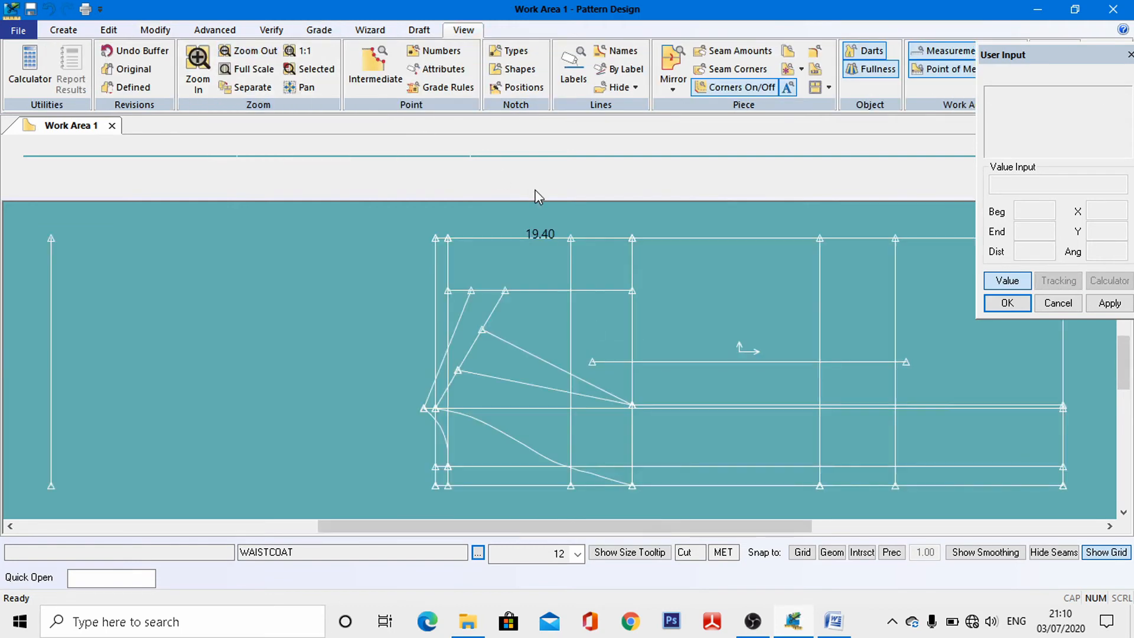
left_click(84, 33)
left_click(265, 60)
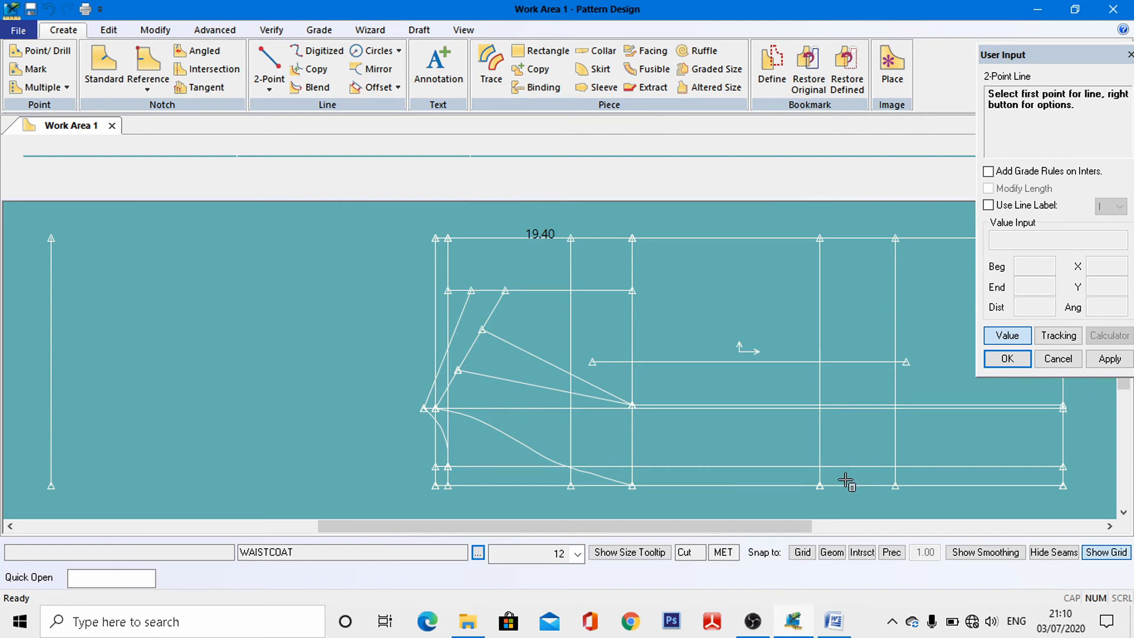
left_click(817, 489)
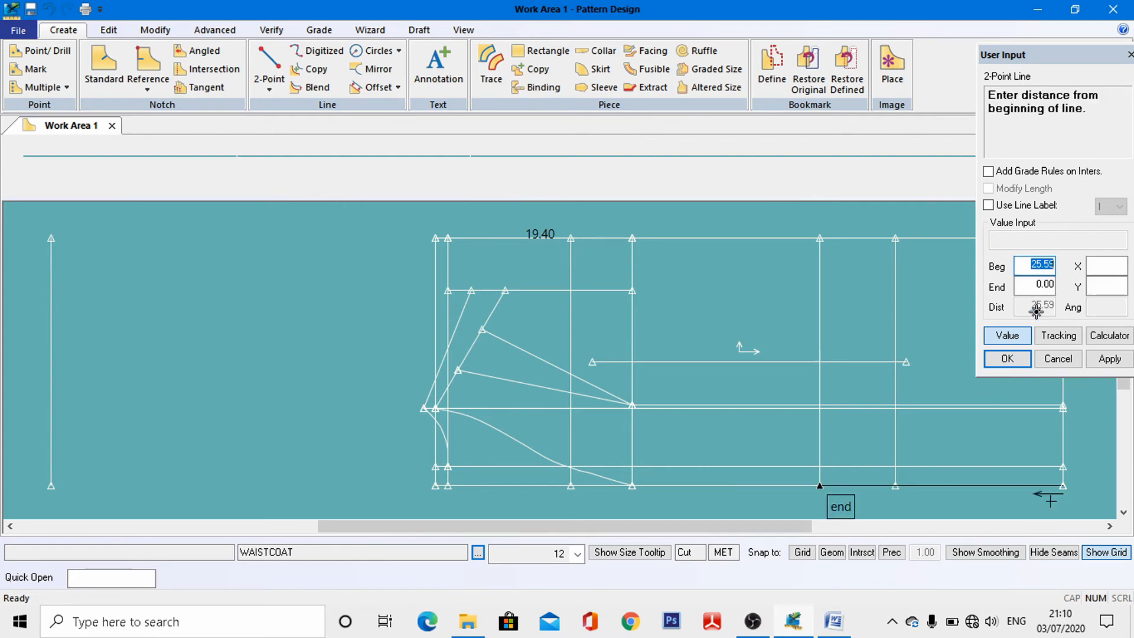
left_click(1033, 288)
double_click(1033, 287)
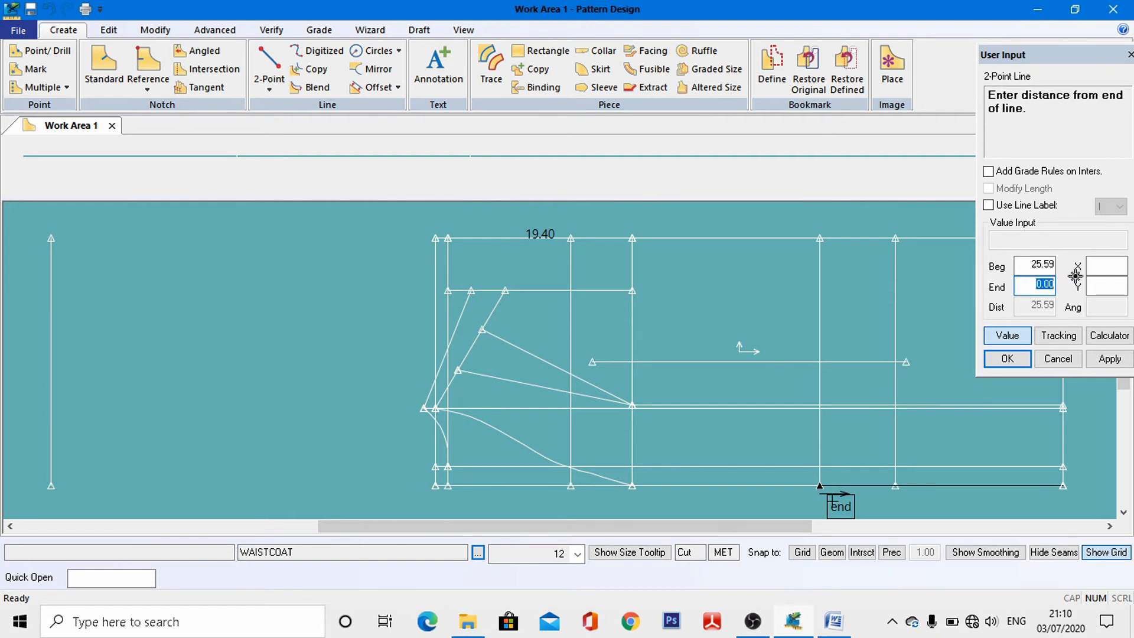
type("4.5")
left_click(1007, 360)
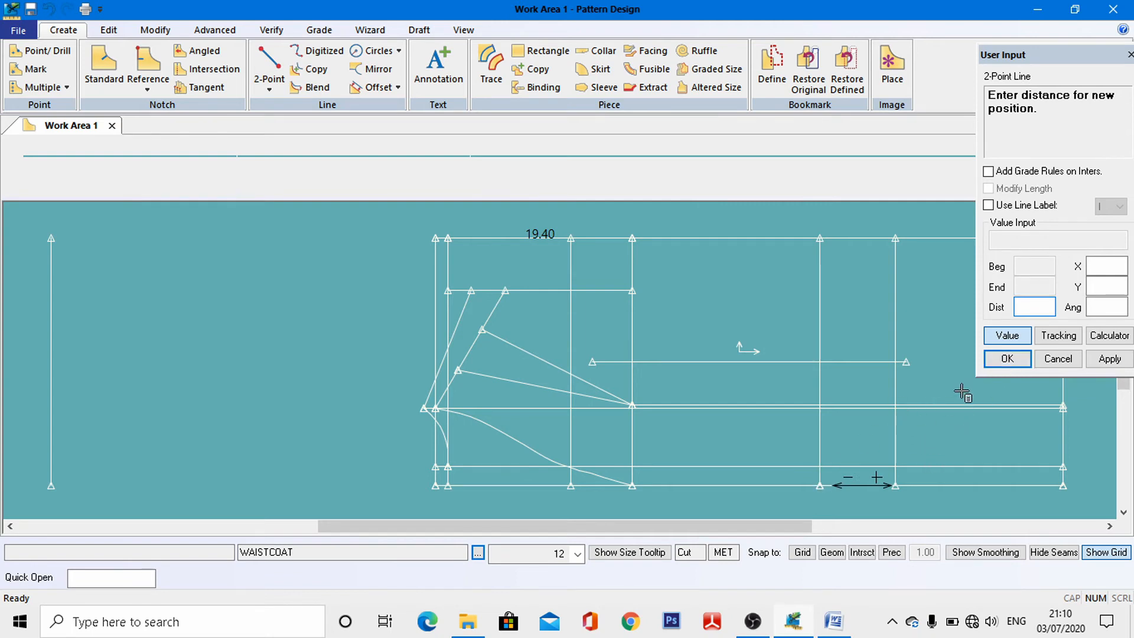
left_click(1006, 337)
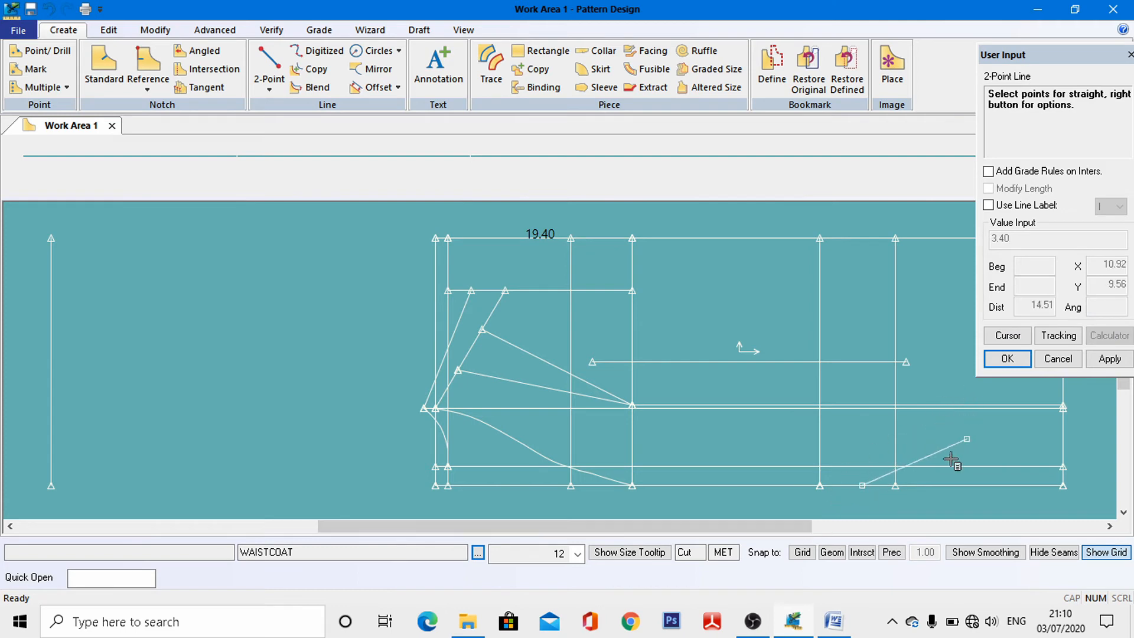
left_click(863, 447)
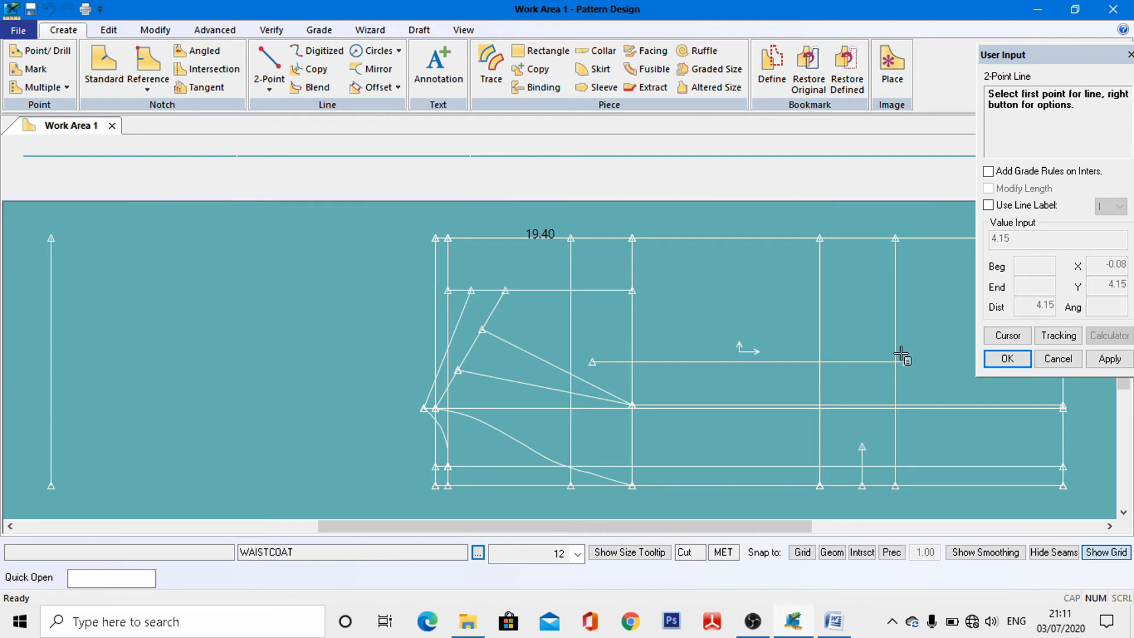
left_click(902, 358)
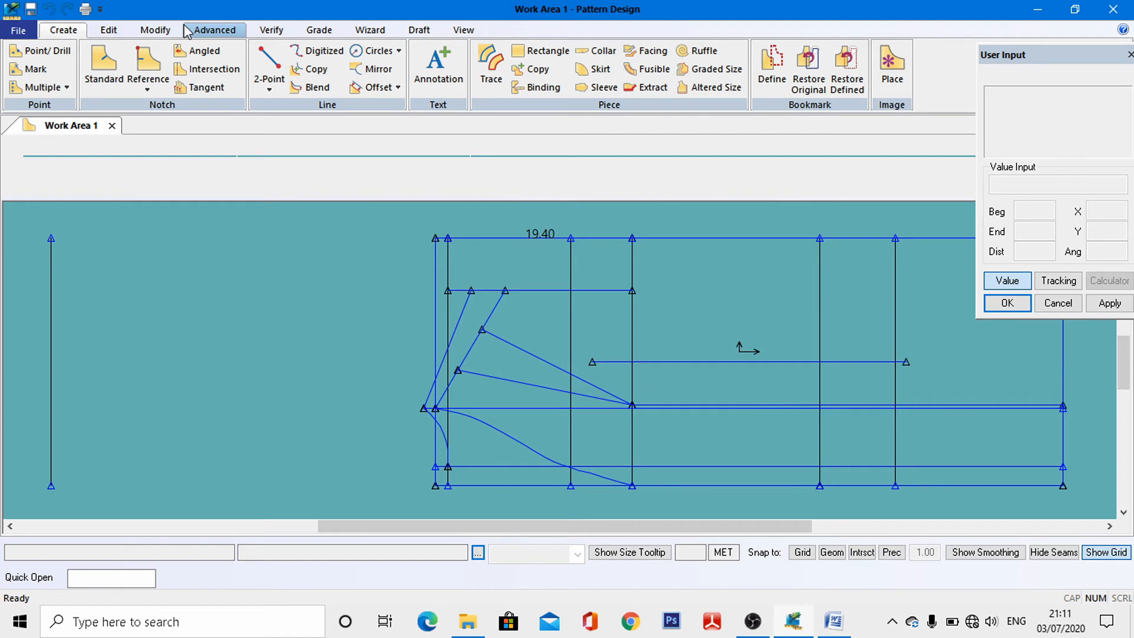
left_click(68, 9)
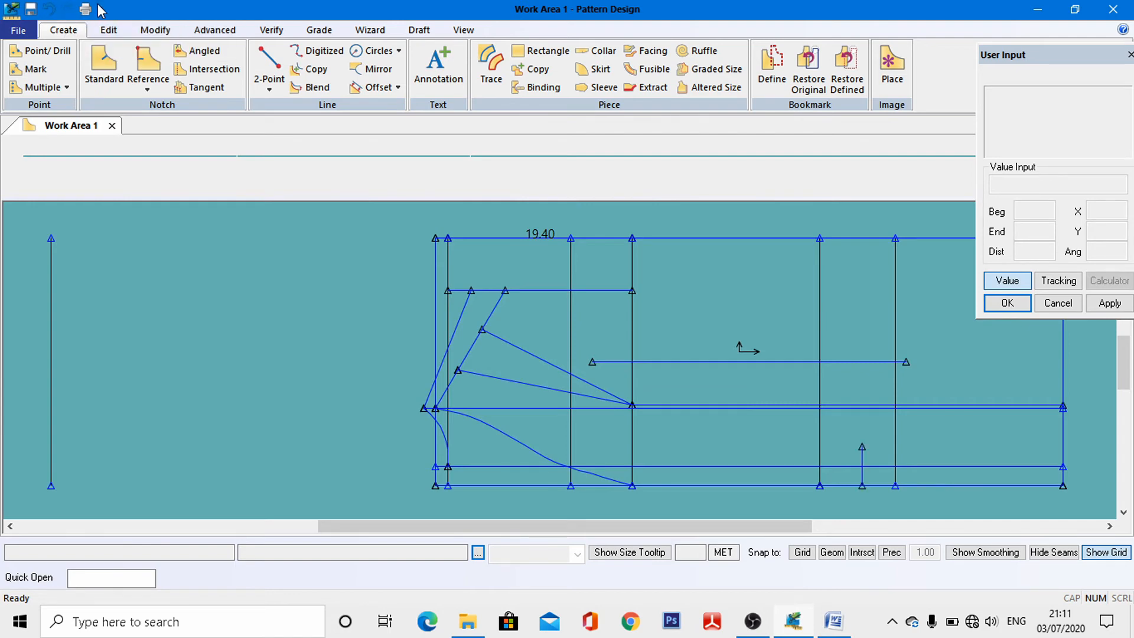
Draw a vertical 2-point line 4.5 cm high, starting on the lower edge 5.5 cm from the base rectangle's lower right corner.
left_click(275, 85)
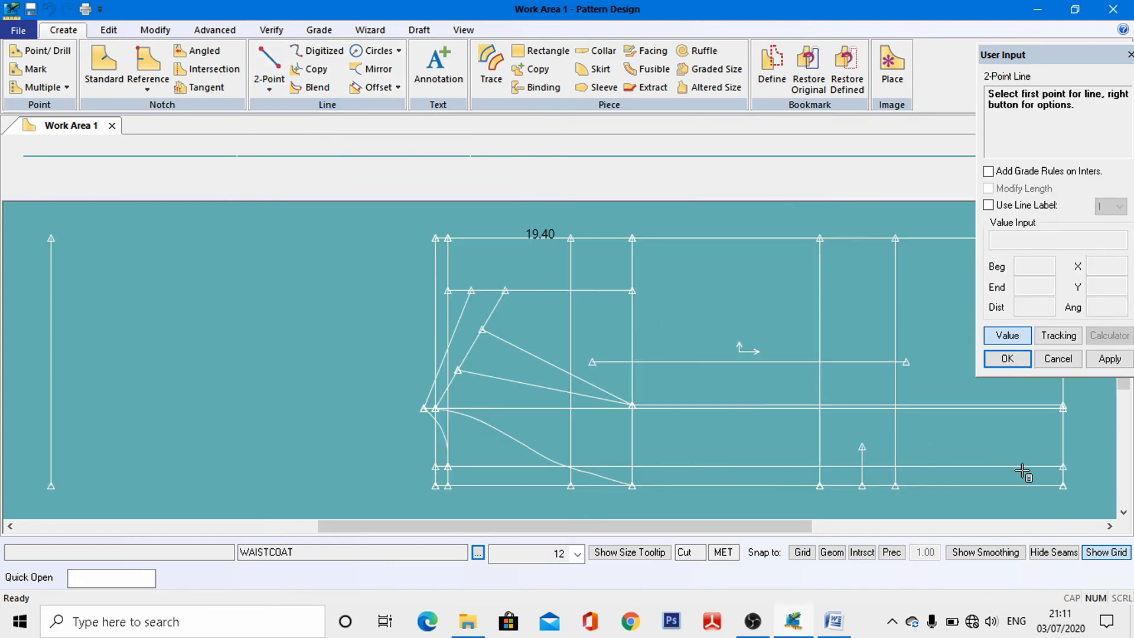
left_click(1066, 486)
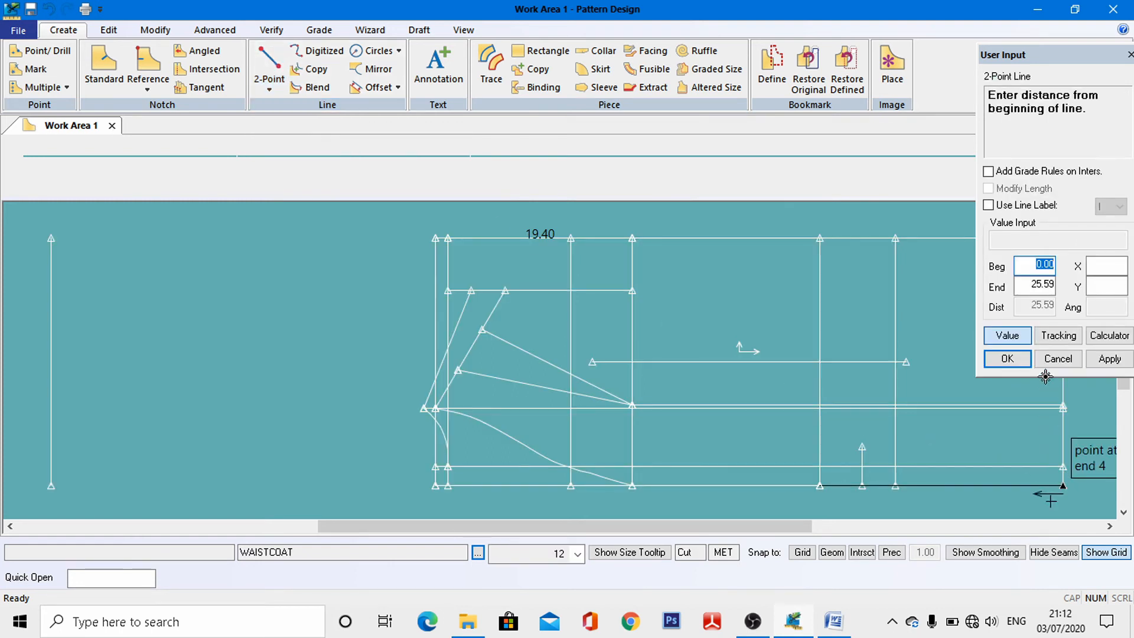
type("5.5")
key("Return")
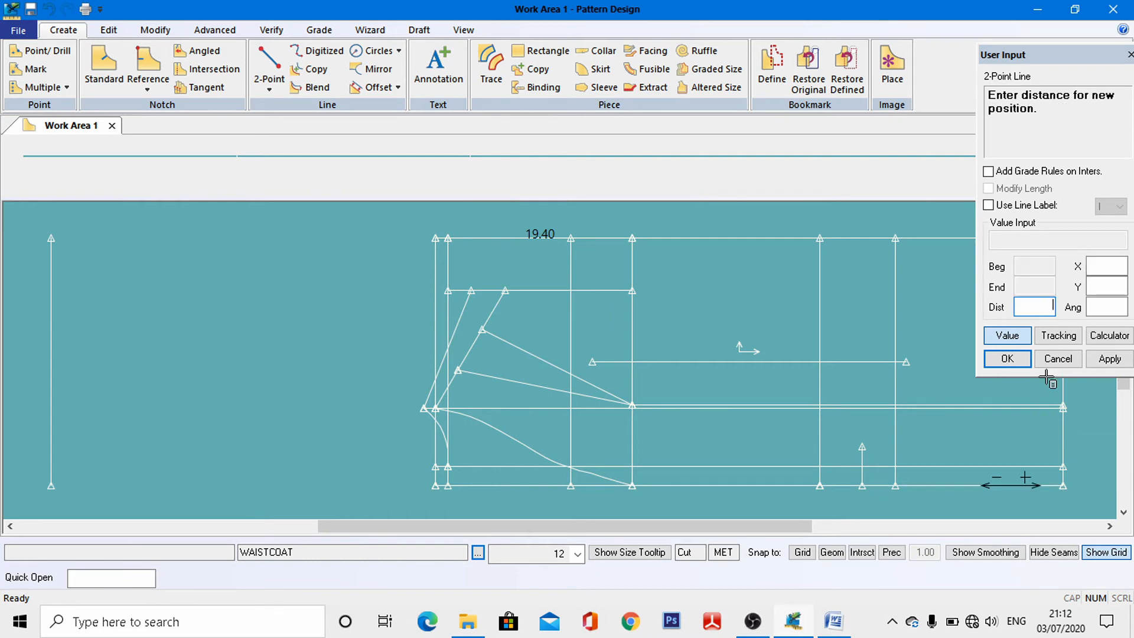
left_click(1004, 340)
right_click(932, 381)
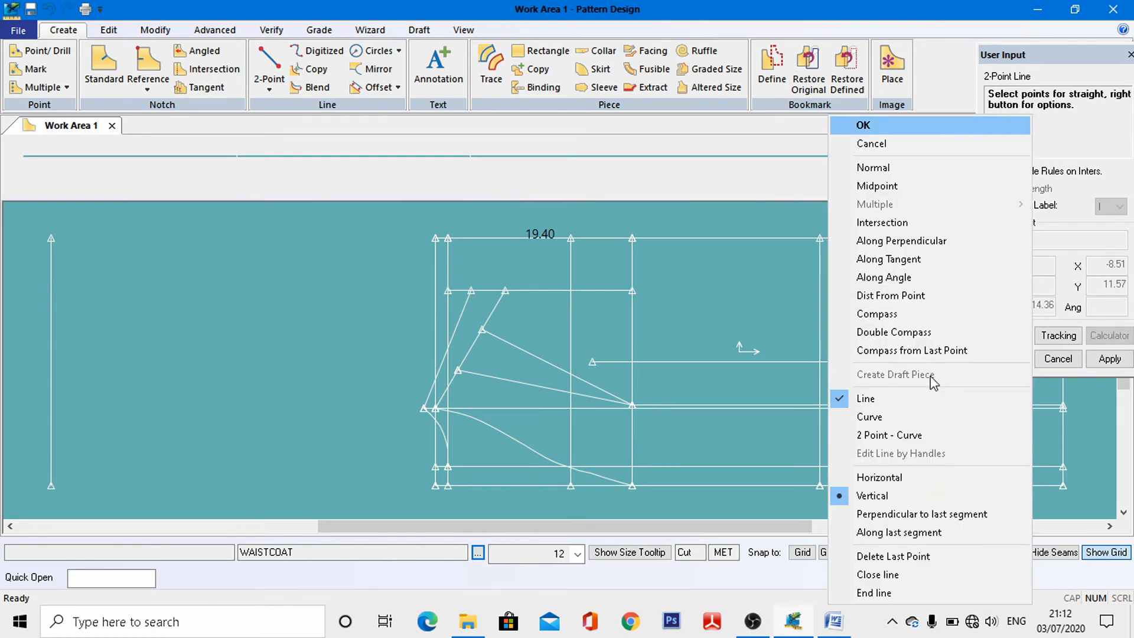
left_click(873, 495)
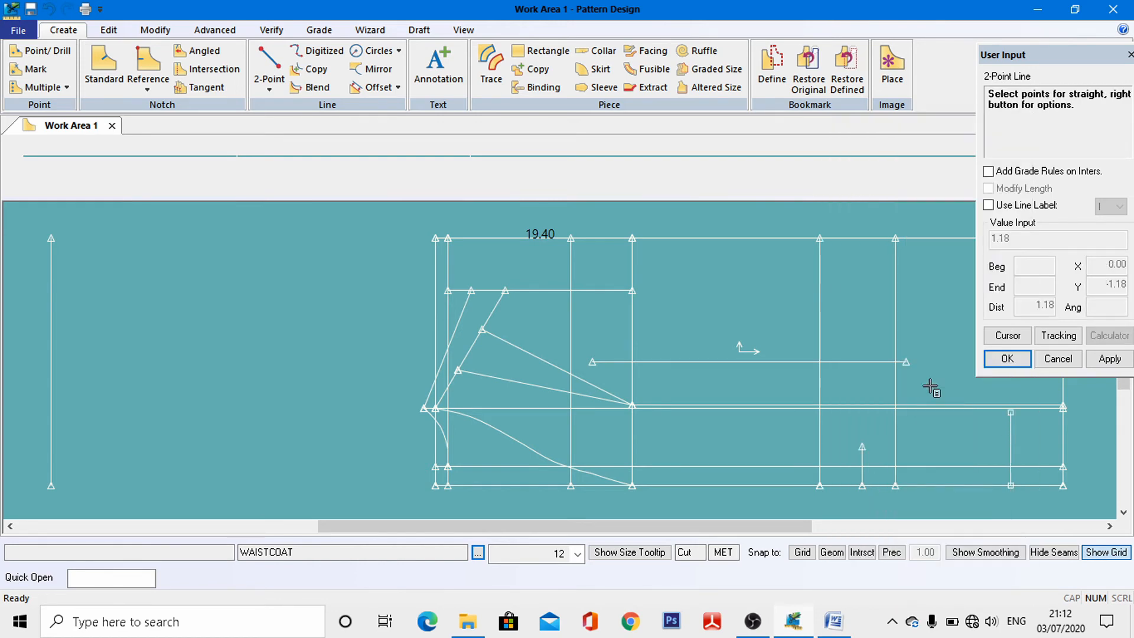
left_click(1008, 337)
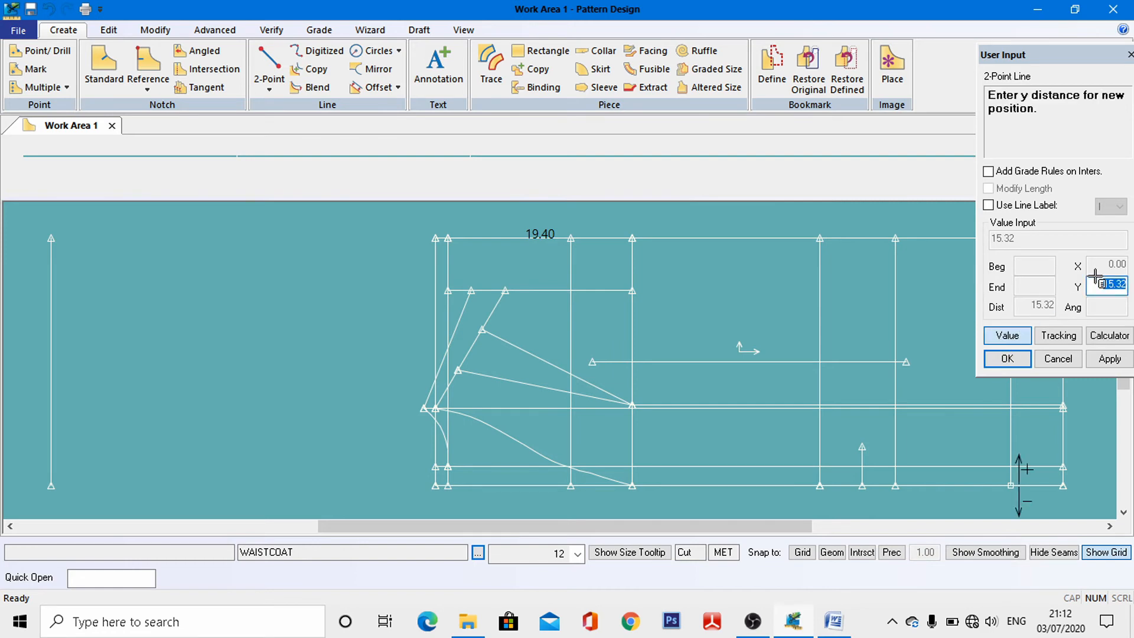
type("4.5")
key("Return")
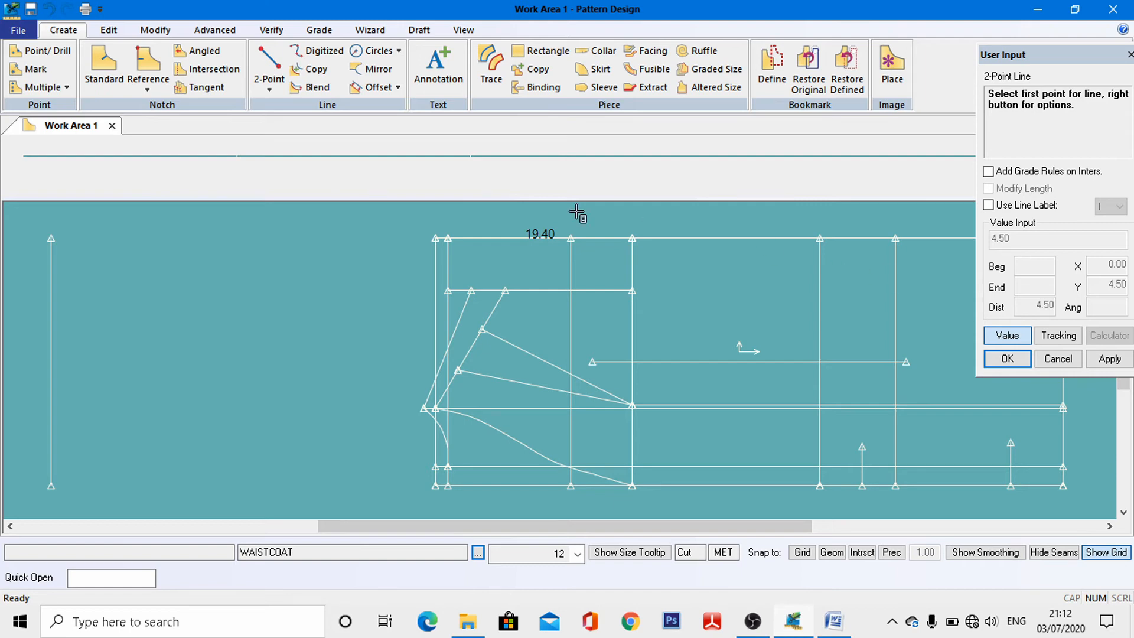
Draw a 2-point curve about 27.6 cm long from the top of the vertical line nearest the right edge to the 4.5 cm line's tip, bowing down-left.
left_click(270, 90)
left_click(319, 125)
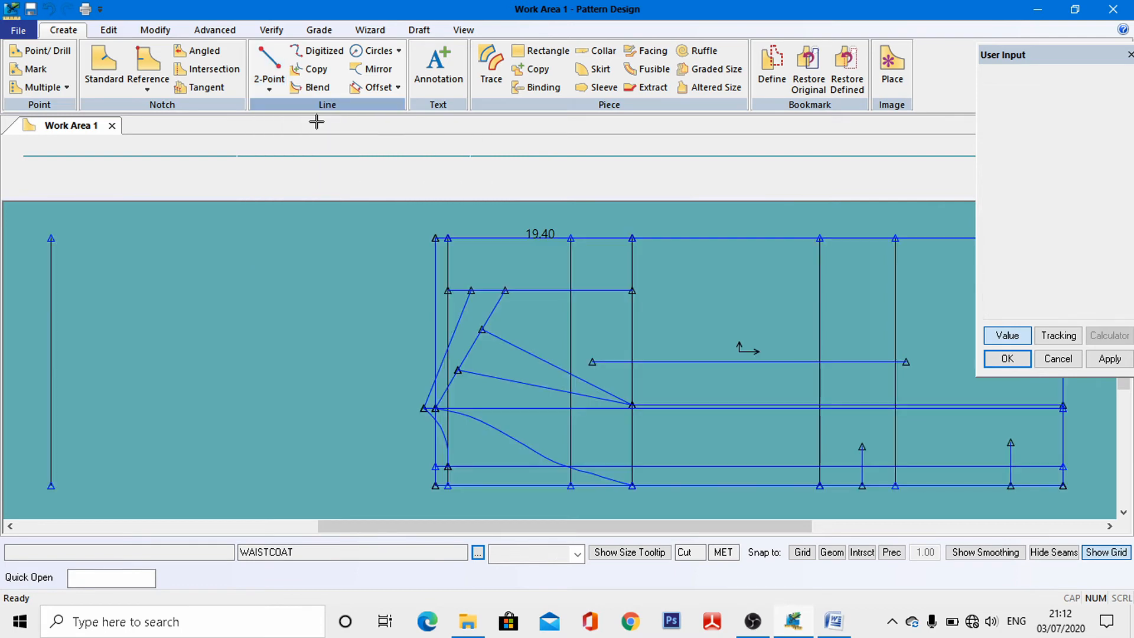
left_click(895, 238)
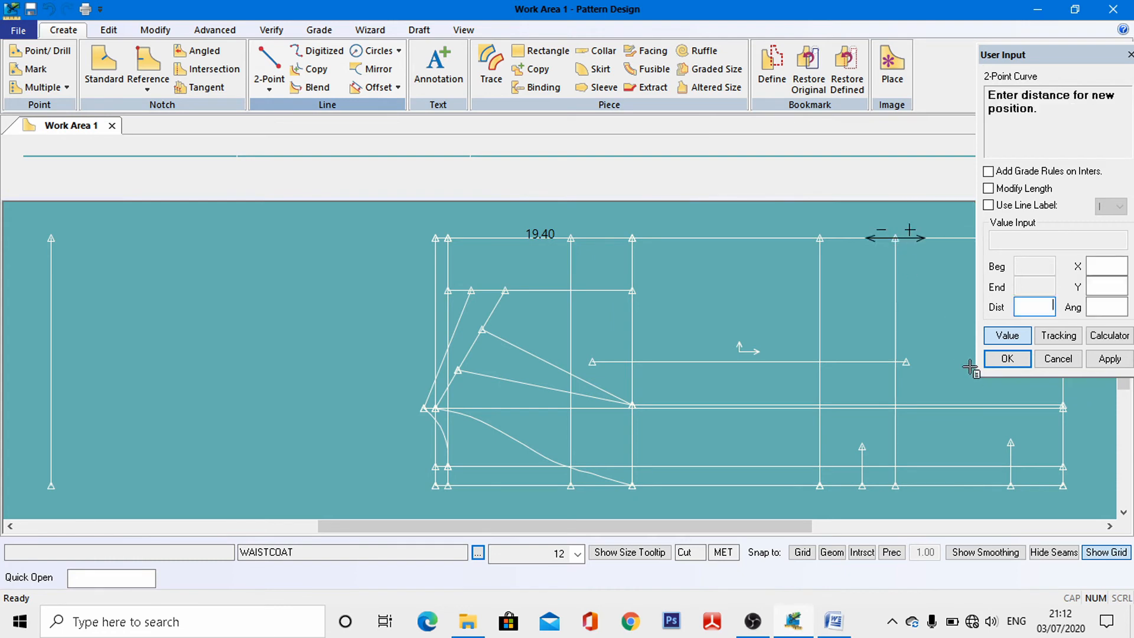
left_click(1008, 335)
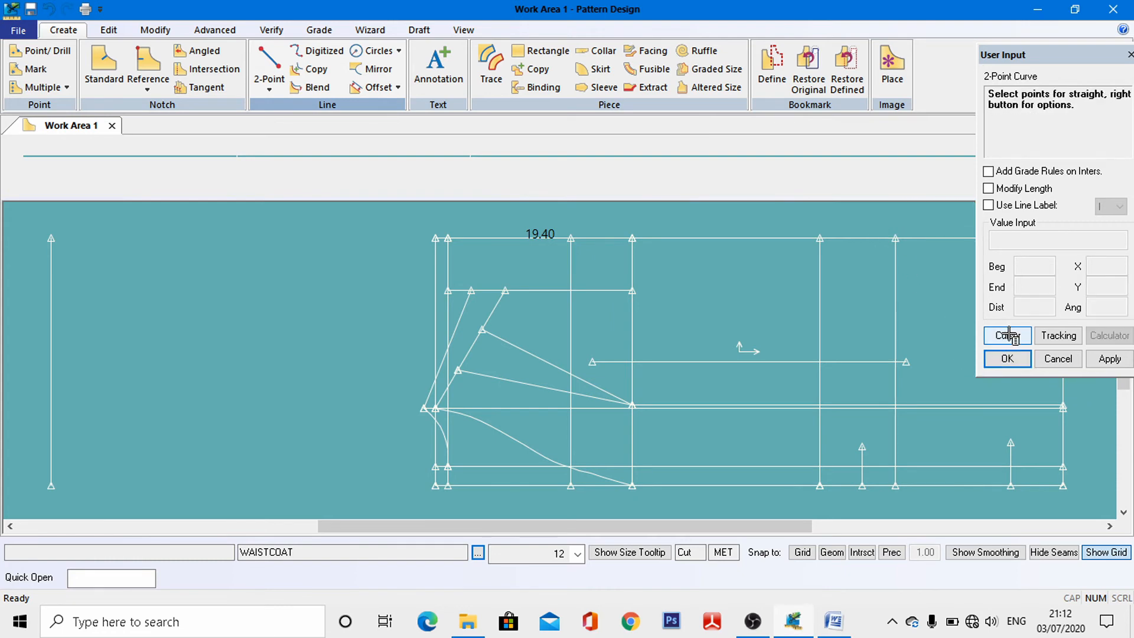
left_click(1010, 444)
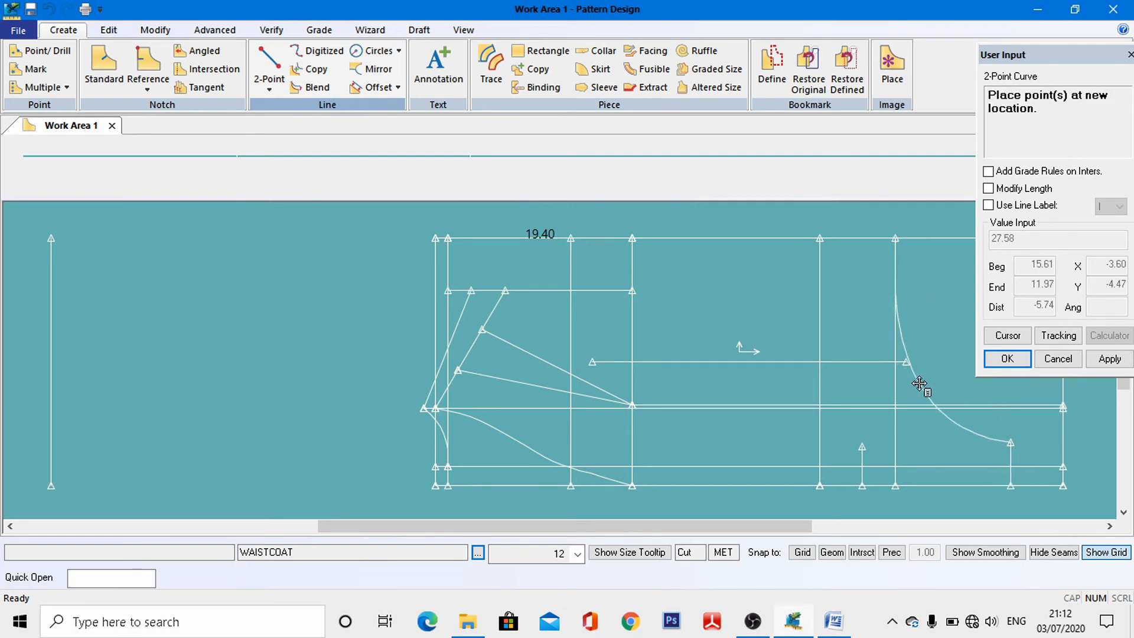
left_click(920, 384)
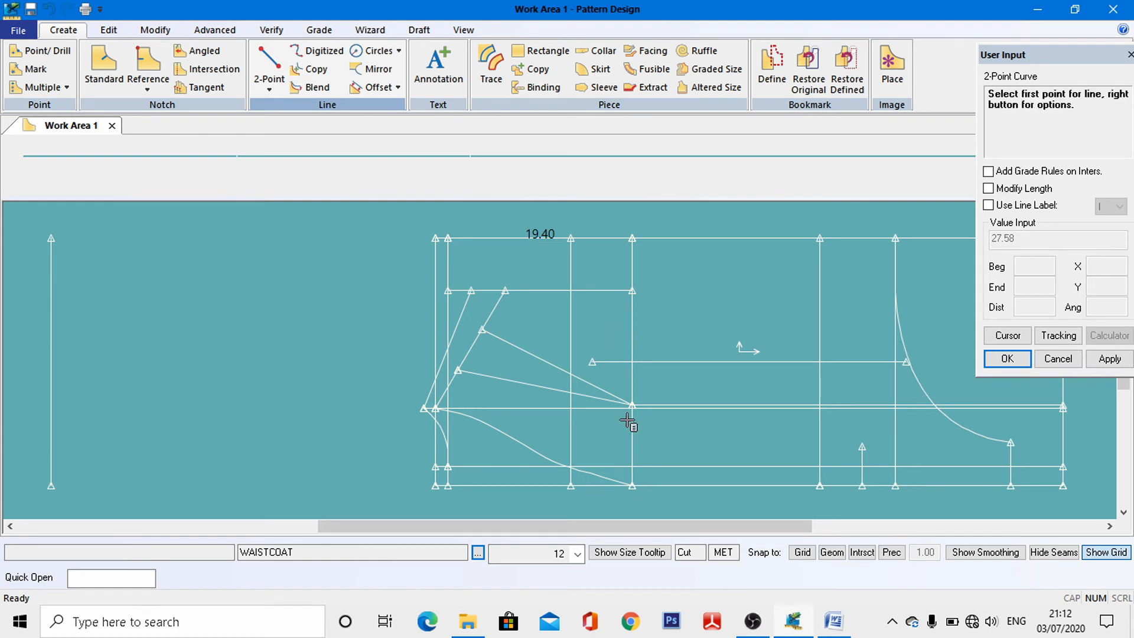
Draw a 2-point curve about 16.8 cm long from the foot of the shorter vertical guide to the 4.5 cm guide's tip, bowing toward the lower edge.
left_click(861, 489)
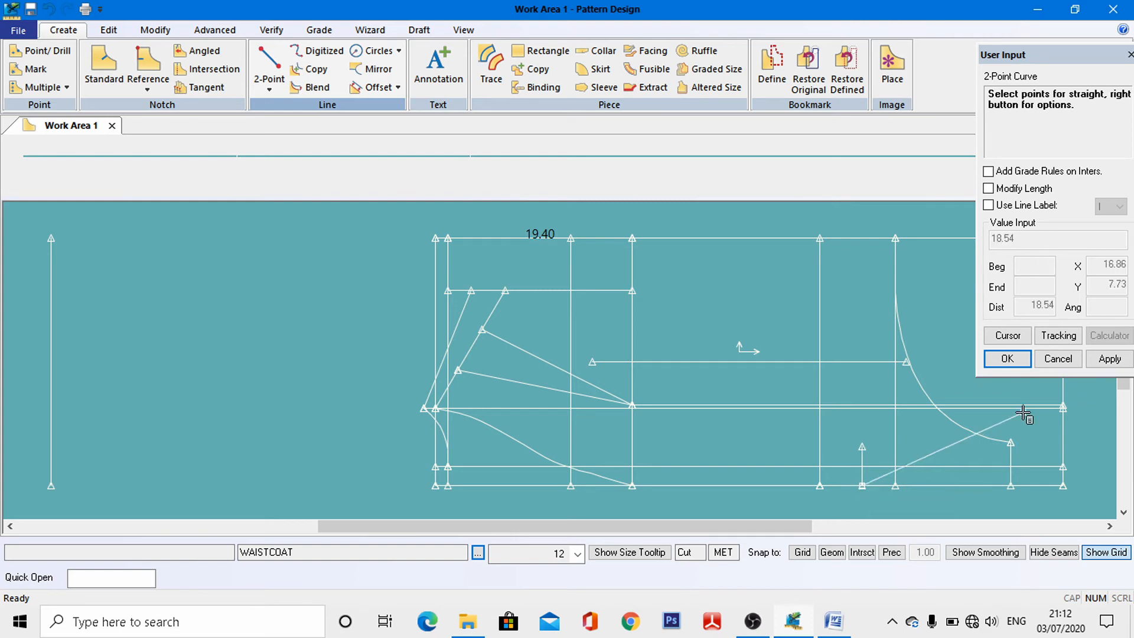
left_click(1012, 444)
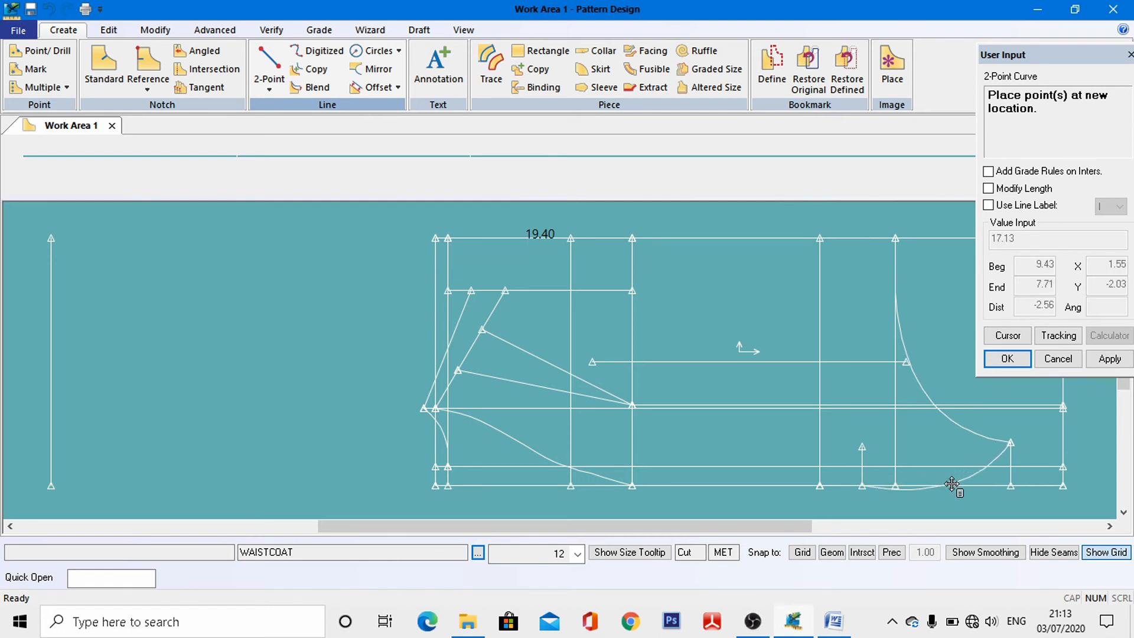
left_click(953, 479)
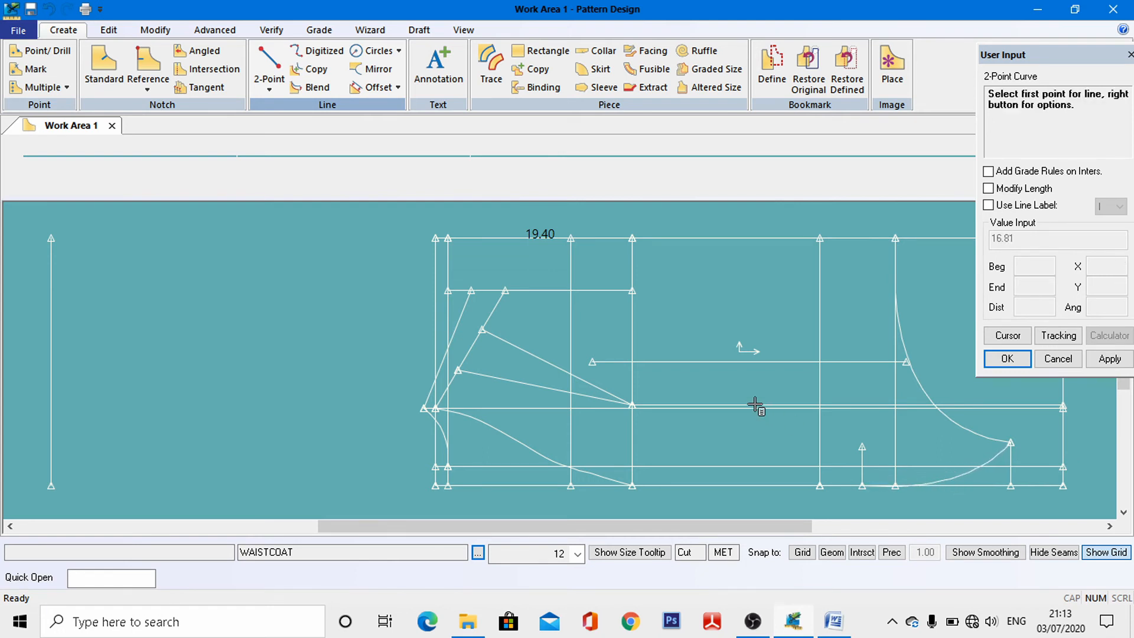
right_click(365, 351)
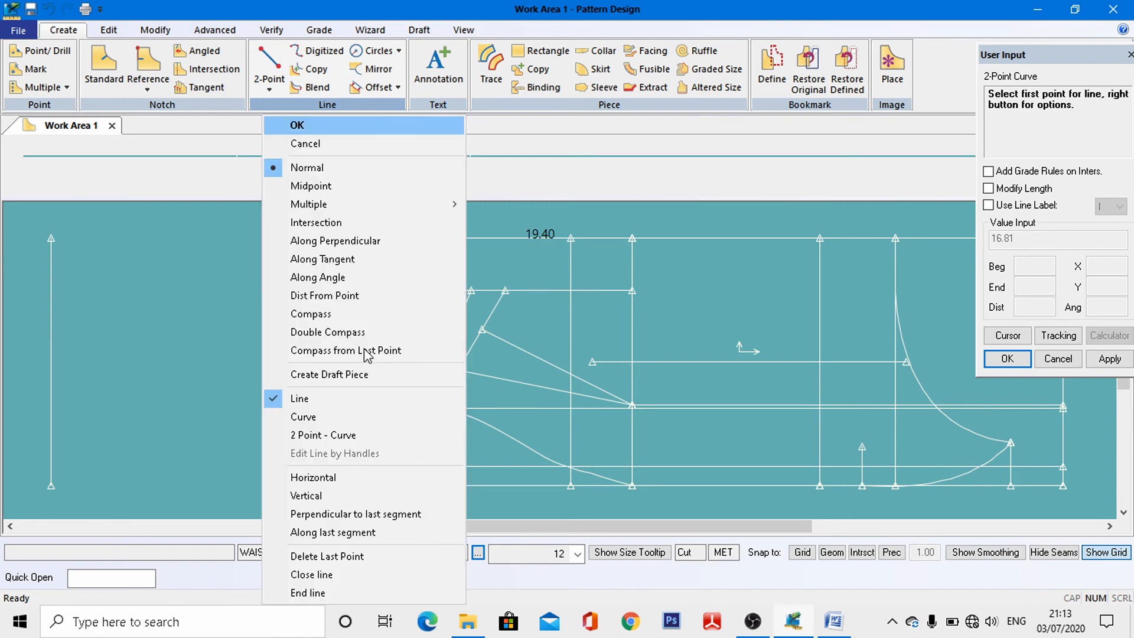
left_click(331, 121)
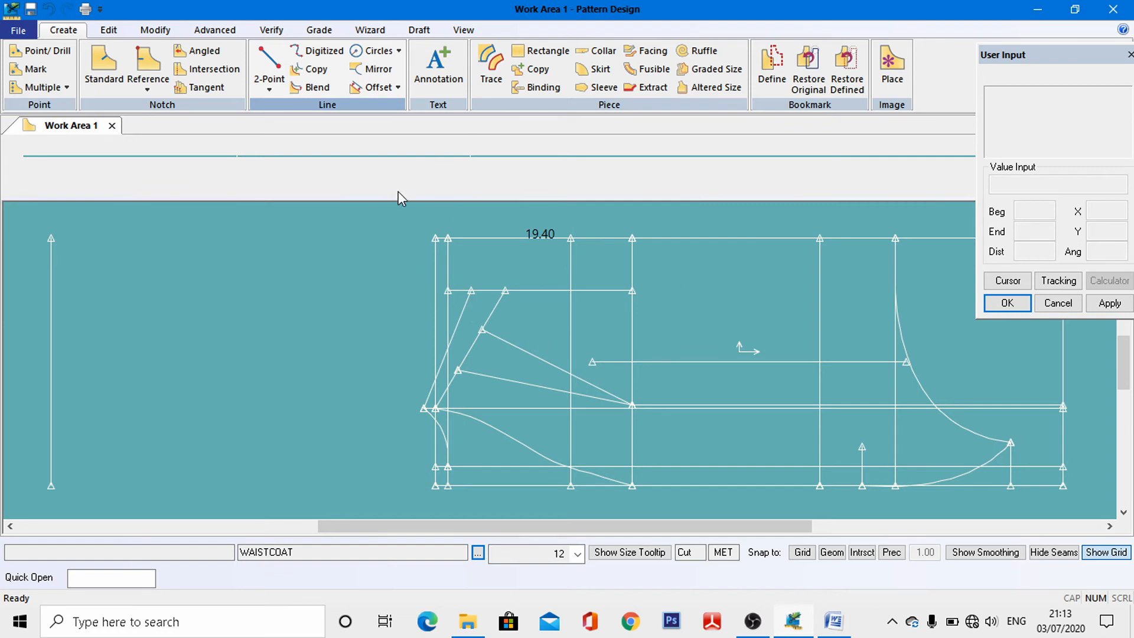
Check the shoulder length in the Word measurement sheet, then move the undarted shoulder line's upper end along it to 13 cm from its lower end.
left_click(156, 30)
left_click(200, 69)
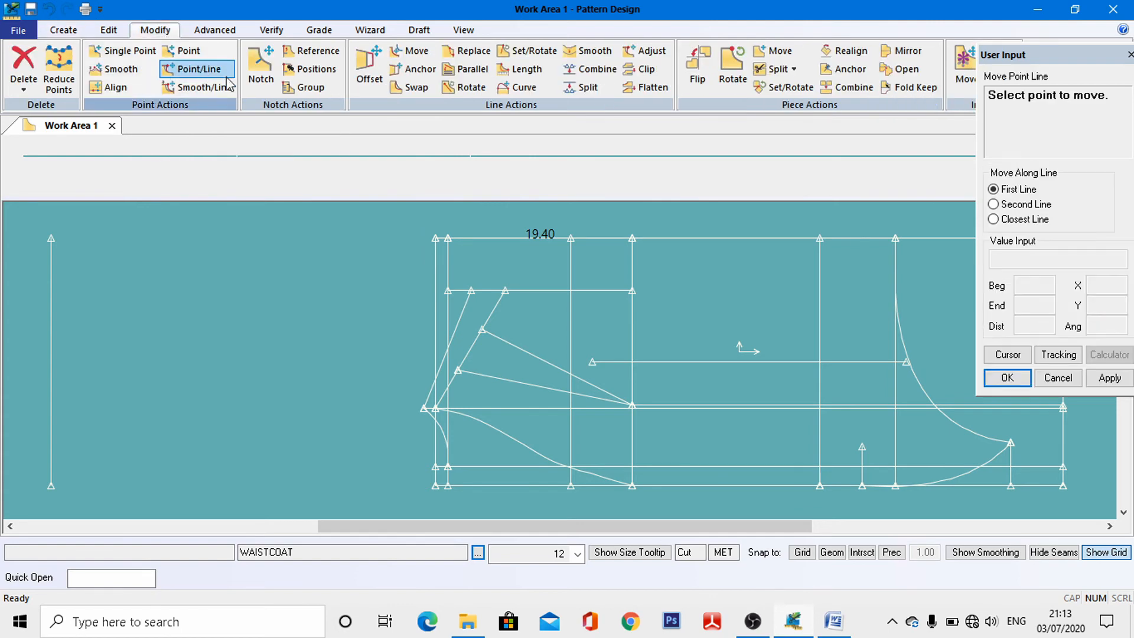
left_click(470, 290)
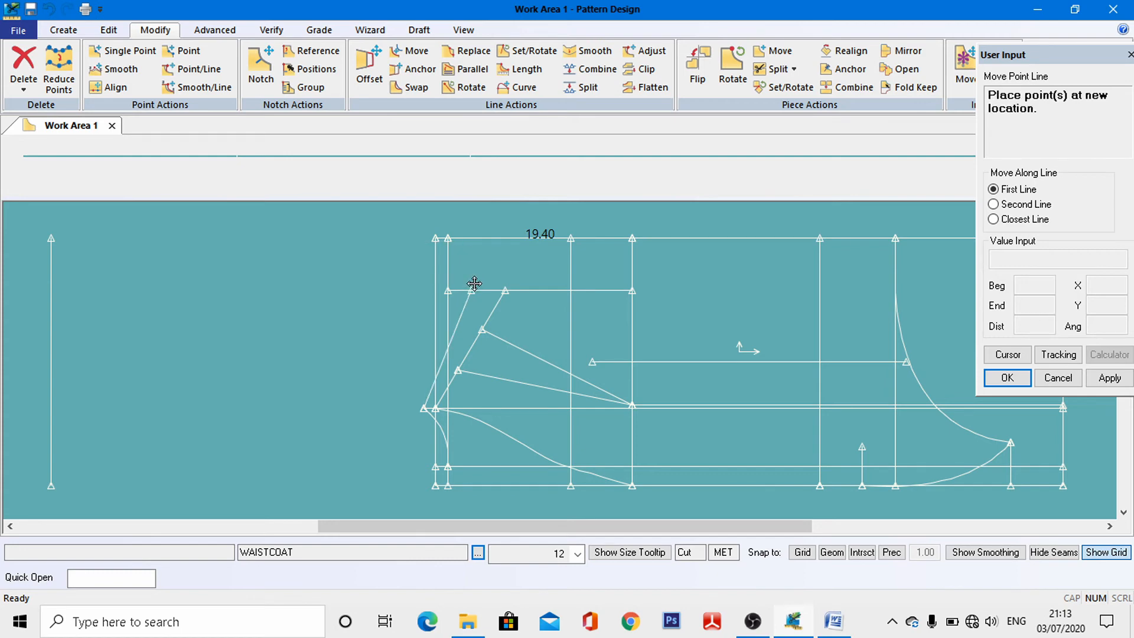
left_click(1010, 356)
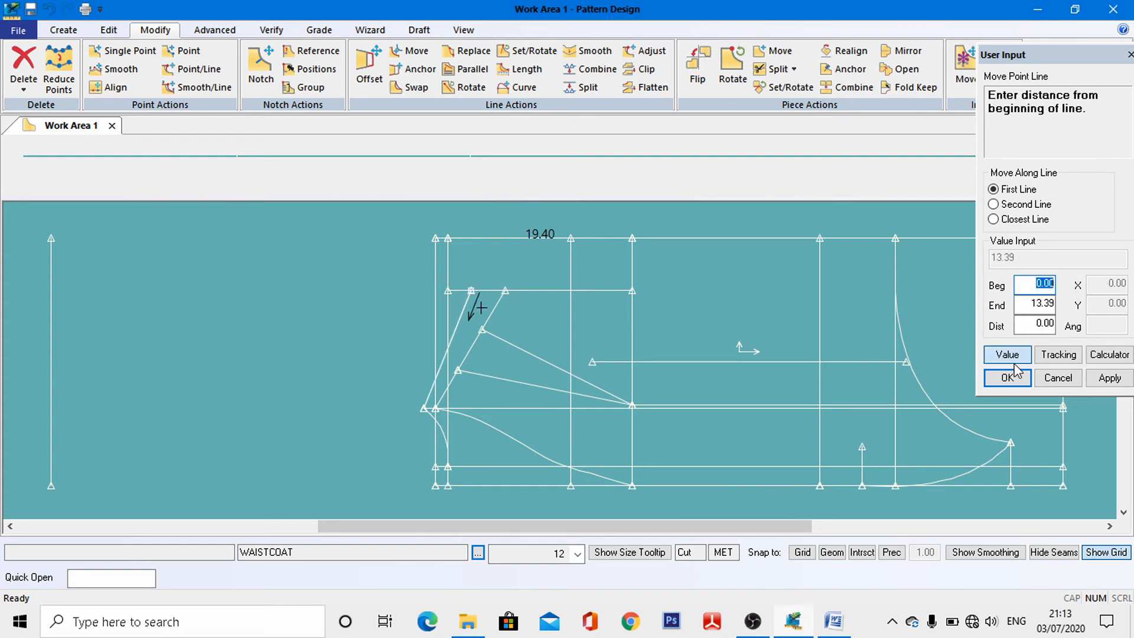
left_click(834, 621)
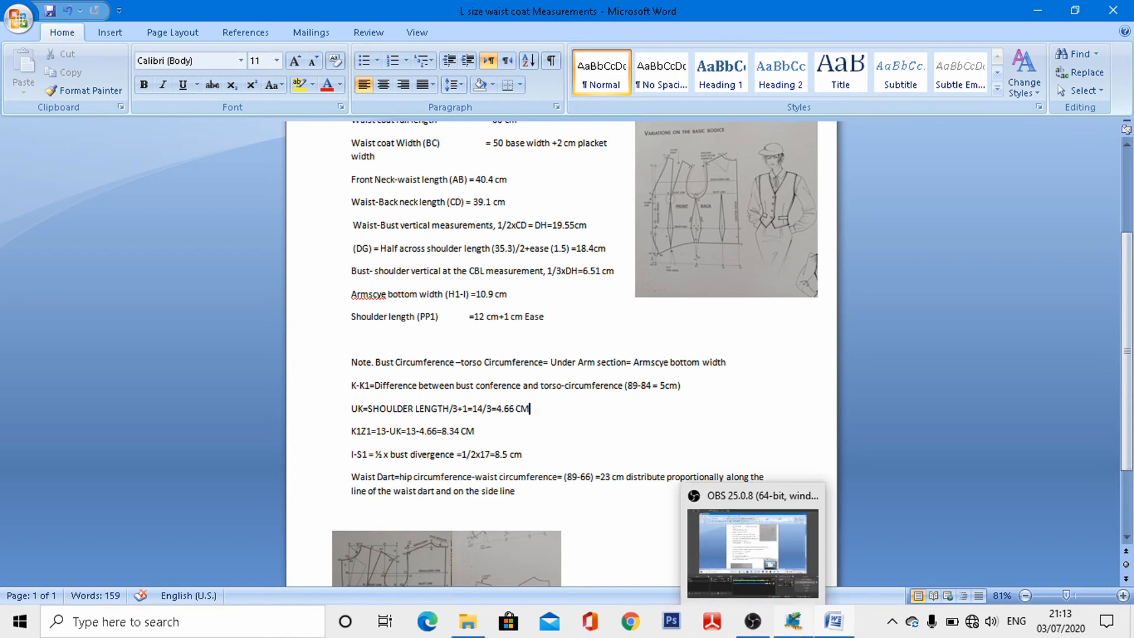
left_click(793, 623)
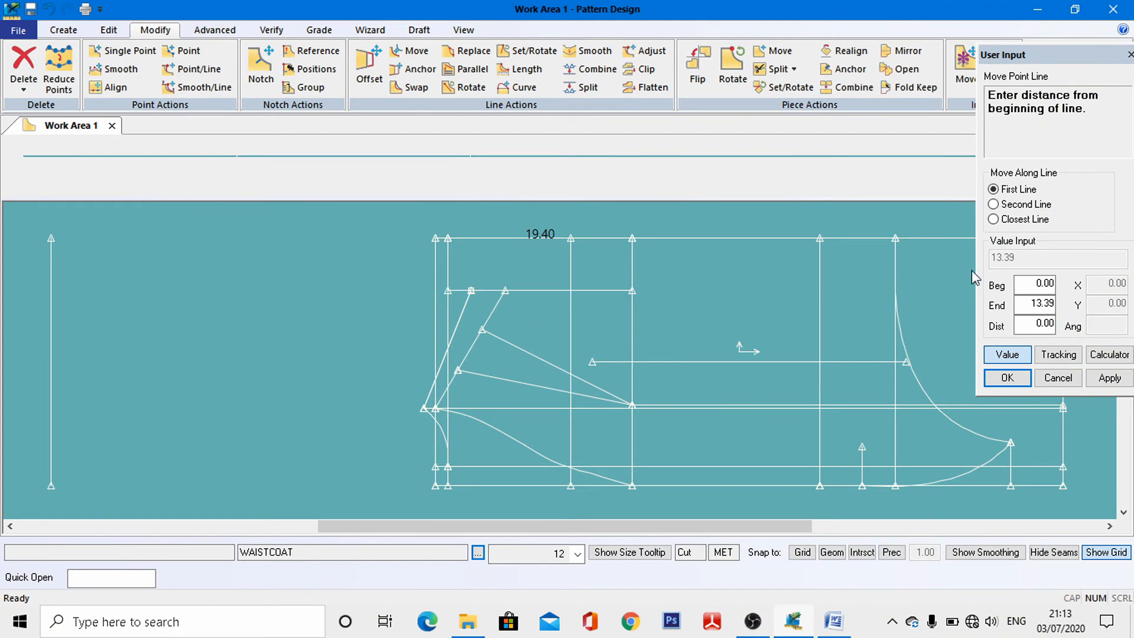
left_click(1026, 288)
left_click(1023, 307)
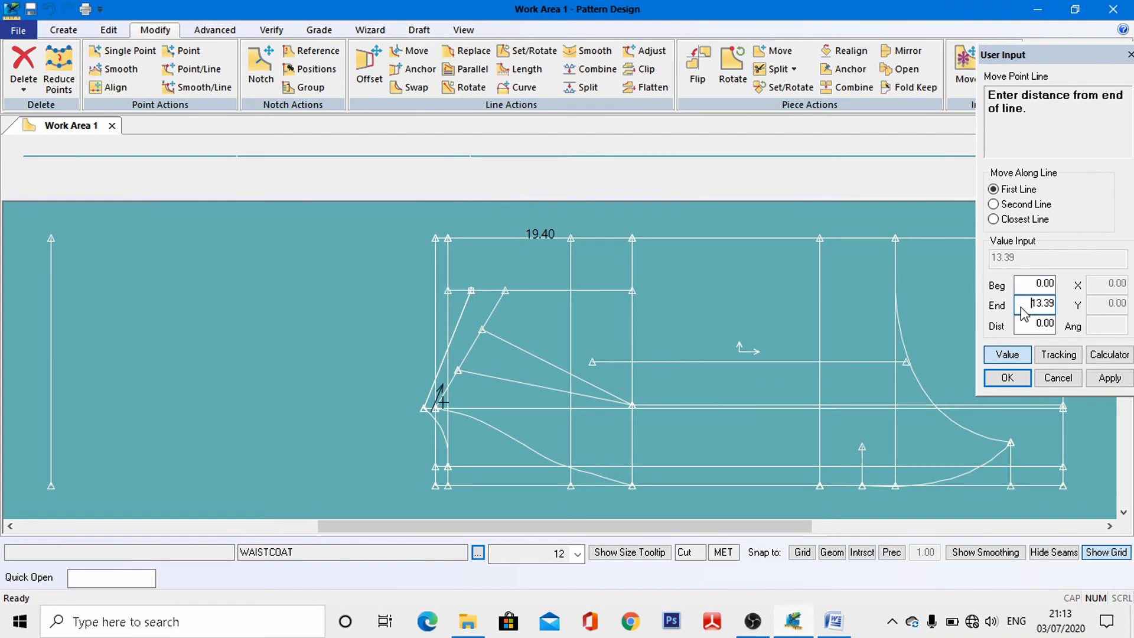
left_click_drag(1022, 312, 1086, 312)
type("13")
key("Return")
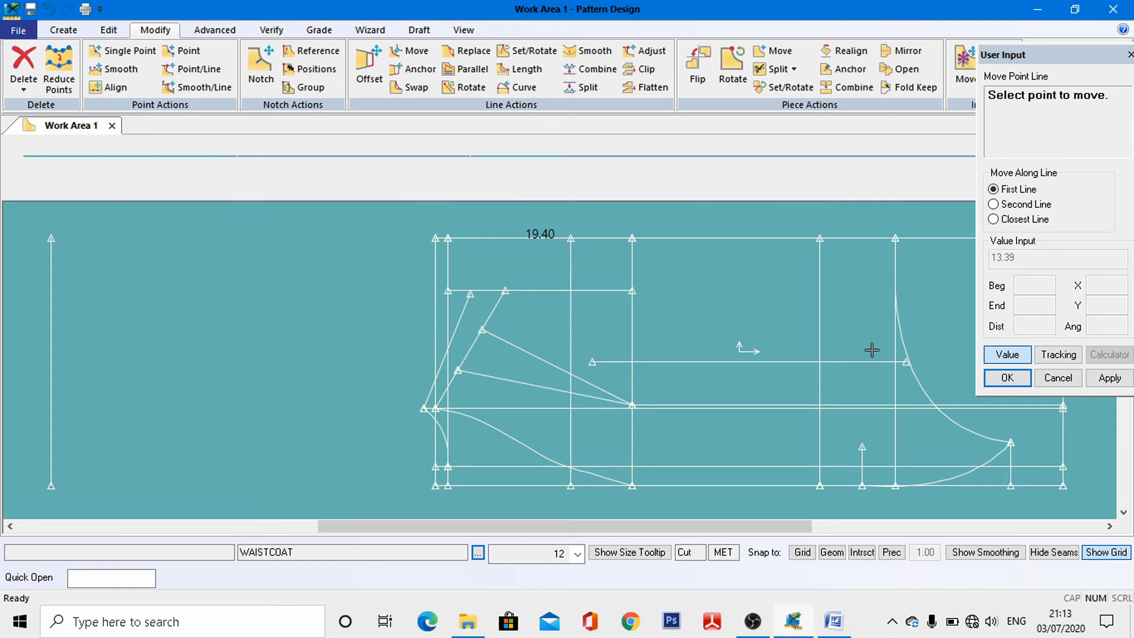
Consult the Word measurement sheet, then split the darted shoulder line where the upper dart leg meets it.
left_click(833, 622)
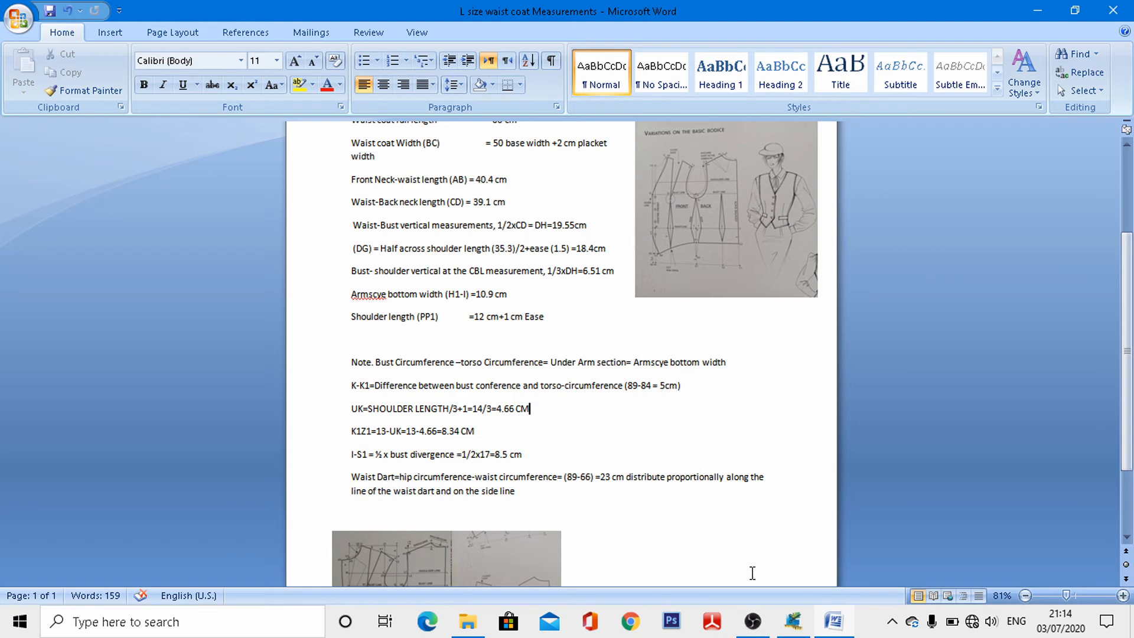
mouse_move(833, 626)
left_click(794, 621)
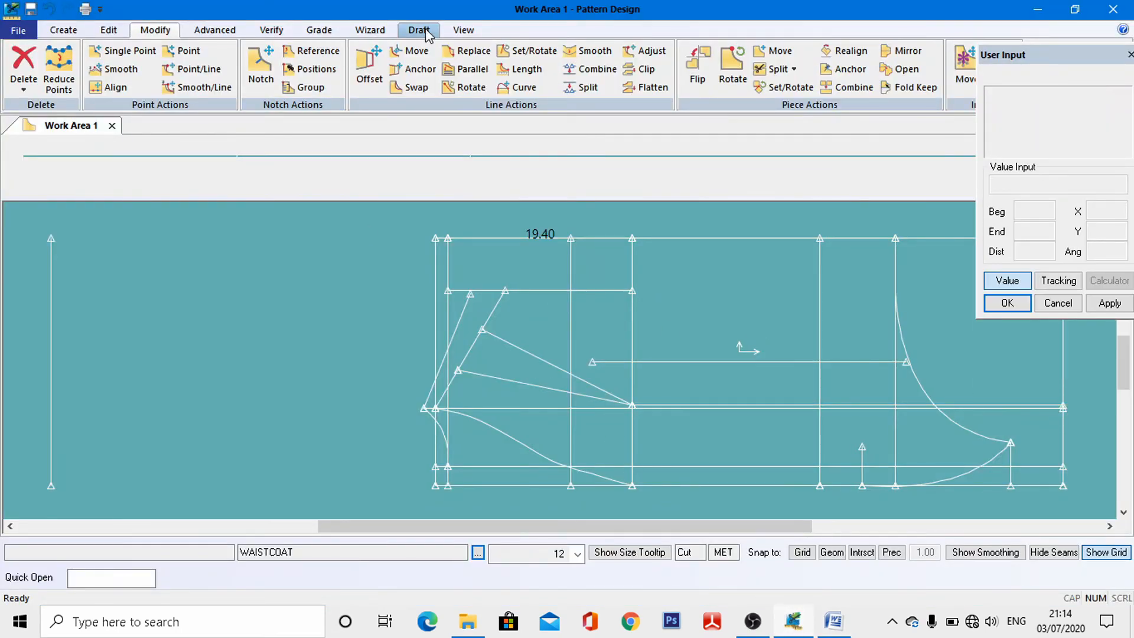
left_click(463, 29)
left_click(197, 66)
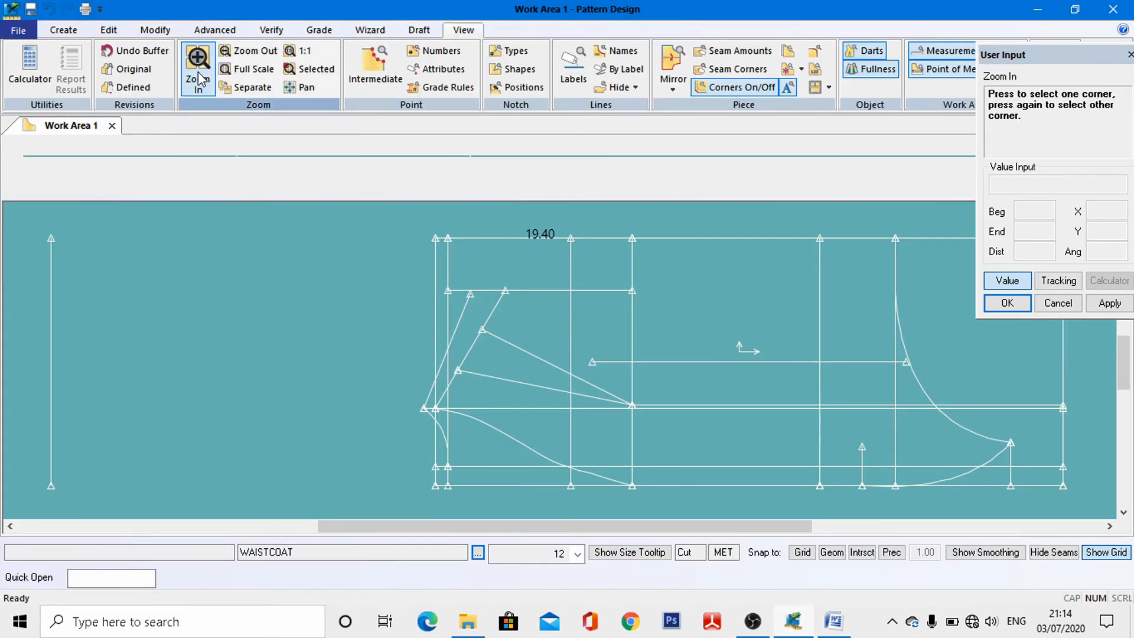
left_click(476, 324)
left_click(493, 341)
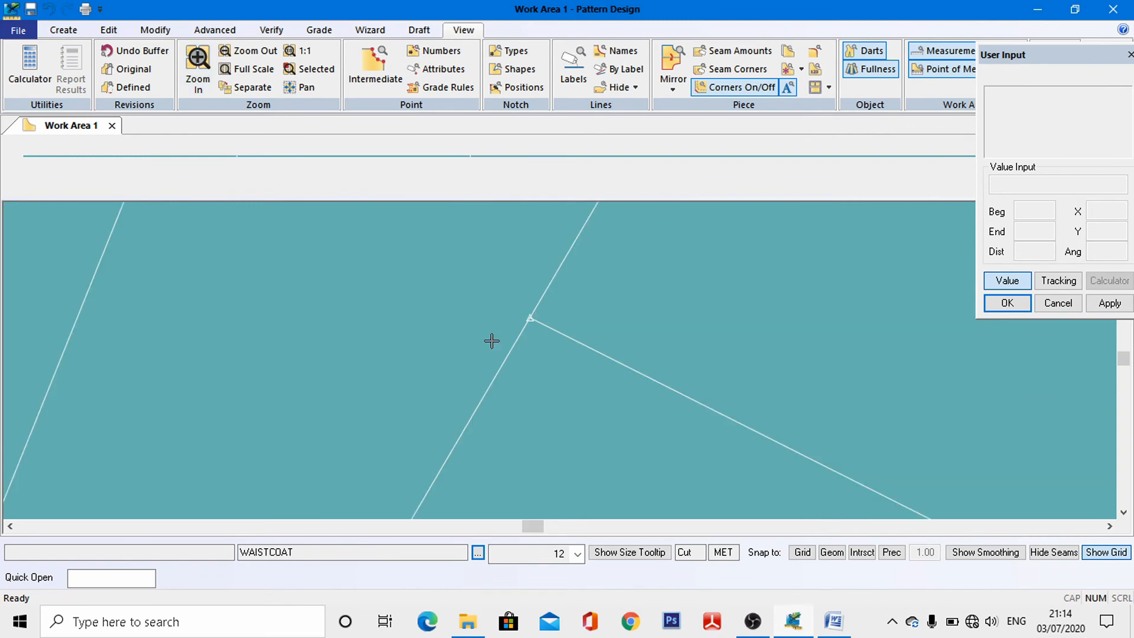
left_click(153, 31)
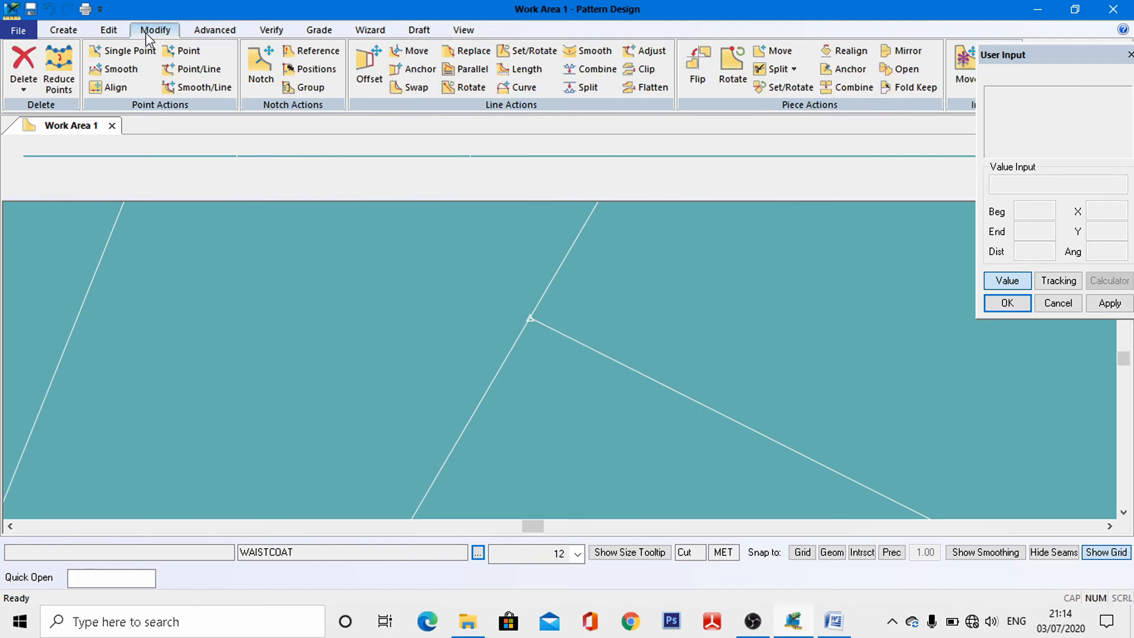
left_click(588, 86)
left_click(537, 315)
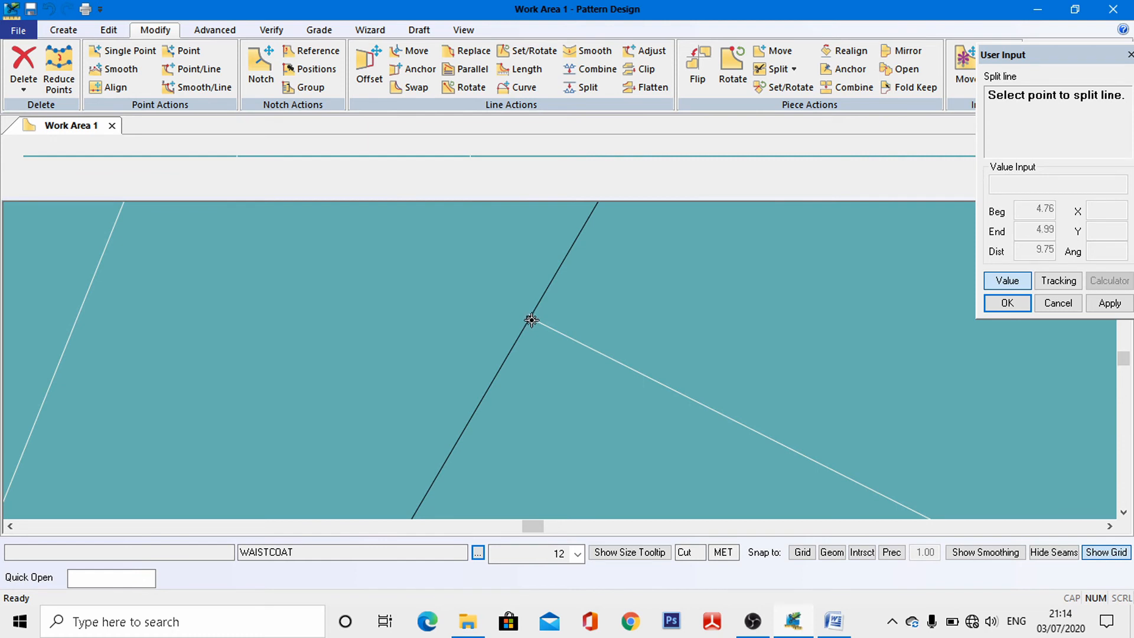
left_click(531, 320)
right_click(475, 312)
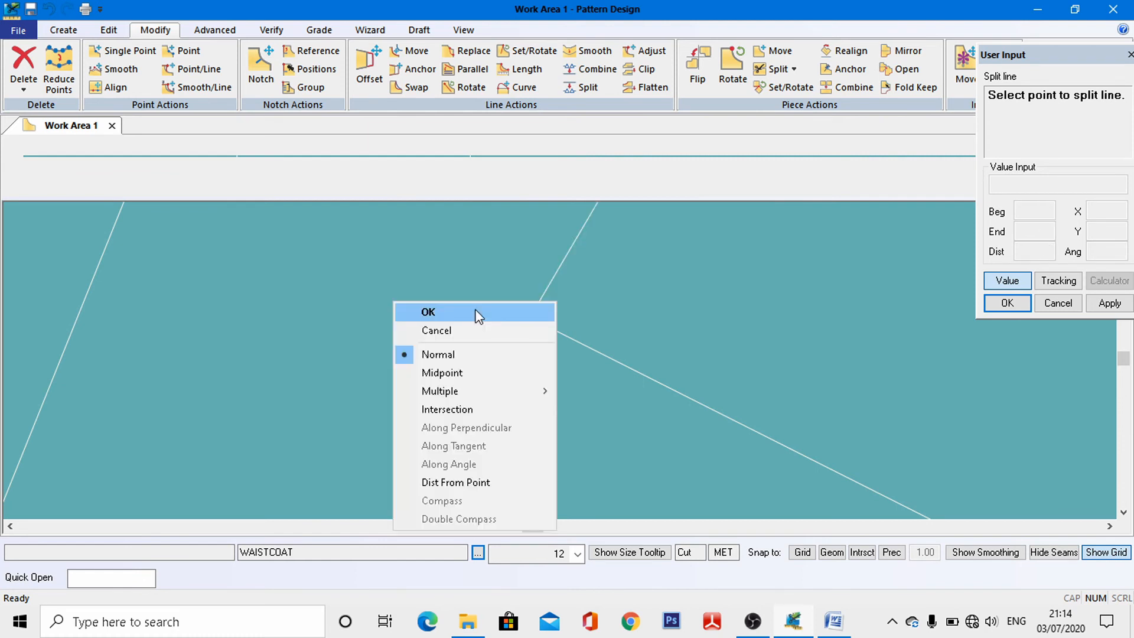
left_click(476, 311)
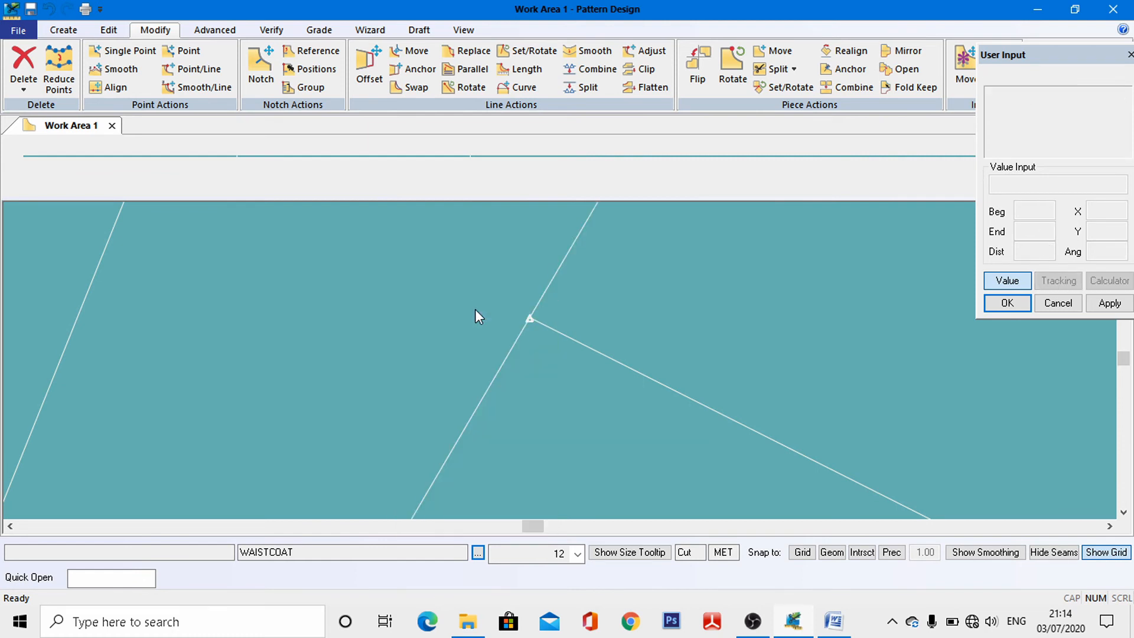
Recheck the Word sheet and extend the shoulder segment above the dart by moving its upper end to 8.5 cm from the split point.
left_click(463, 31)
left_click(228, 51)
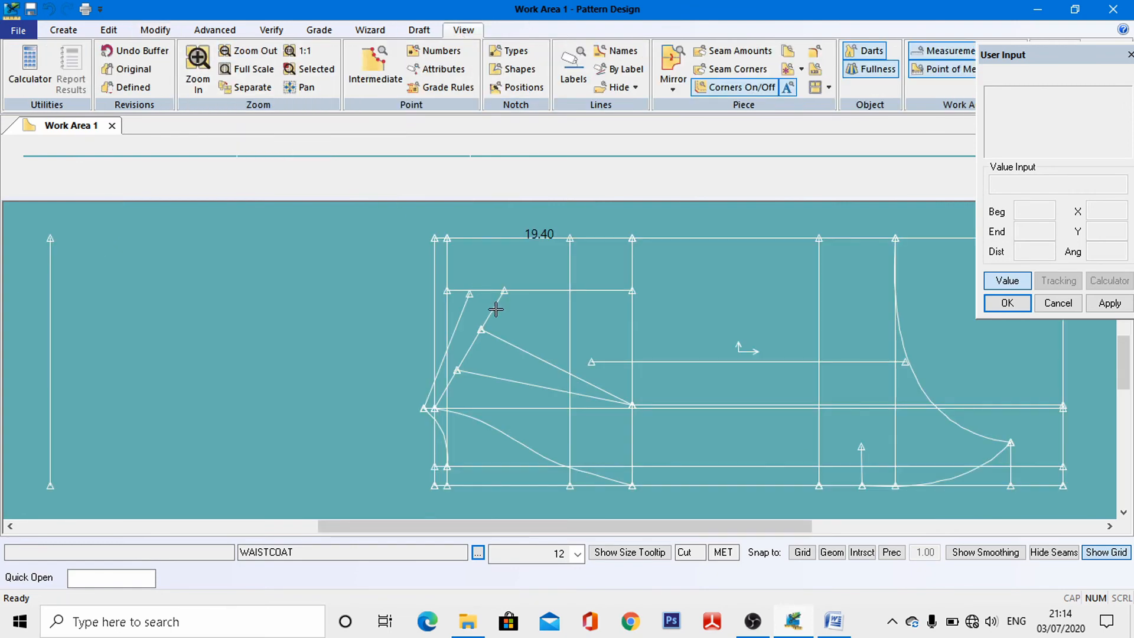
left_click(63, 30)
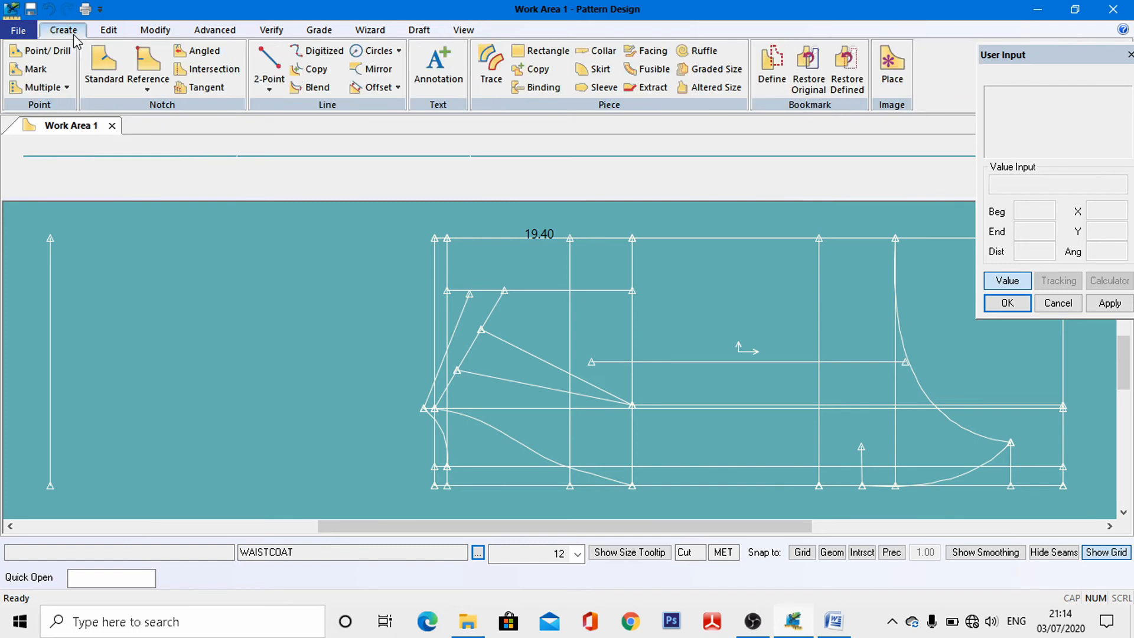
left_click(268, 59)
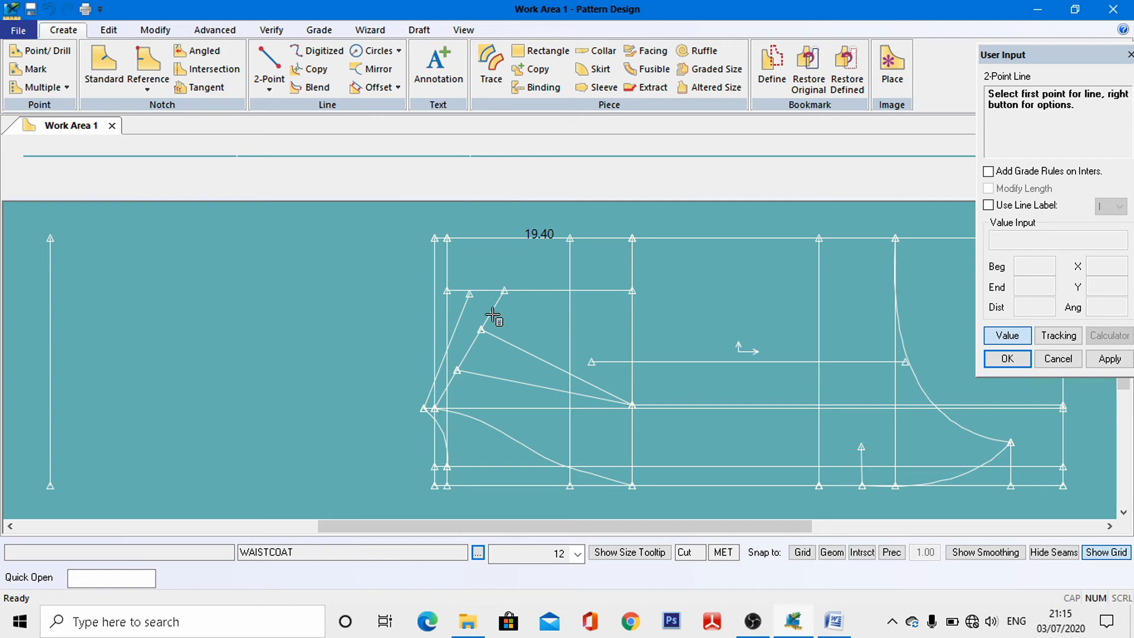
left_click(158, 31)
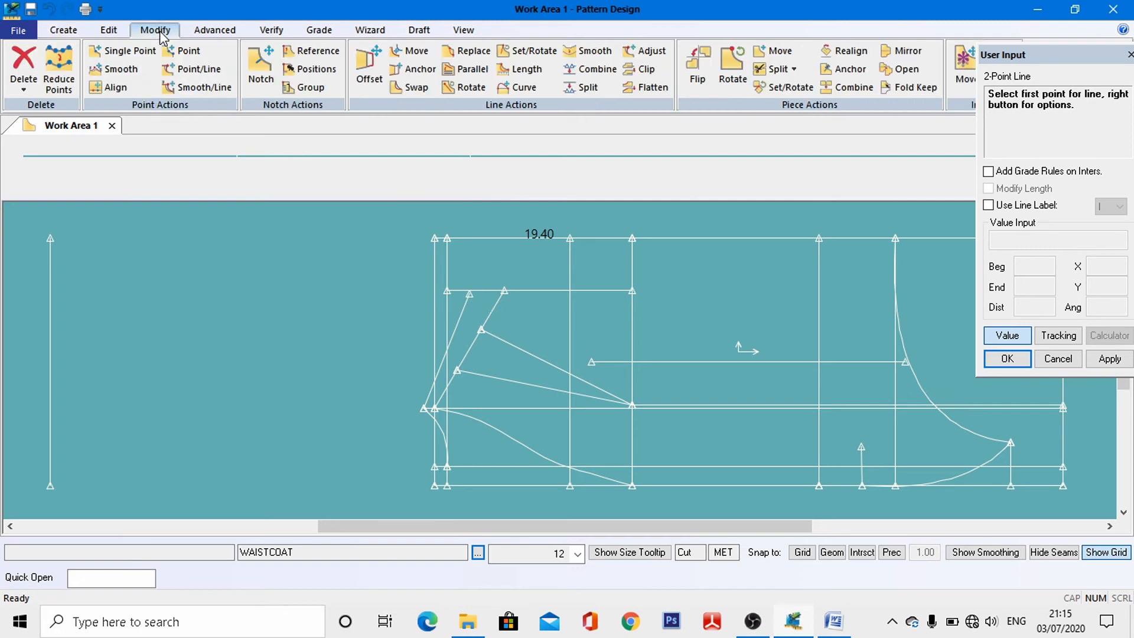
left_click(195, 69)
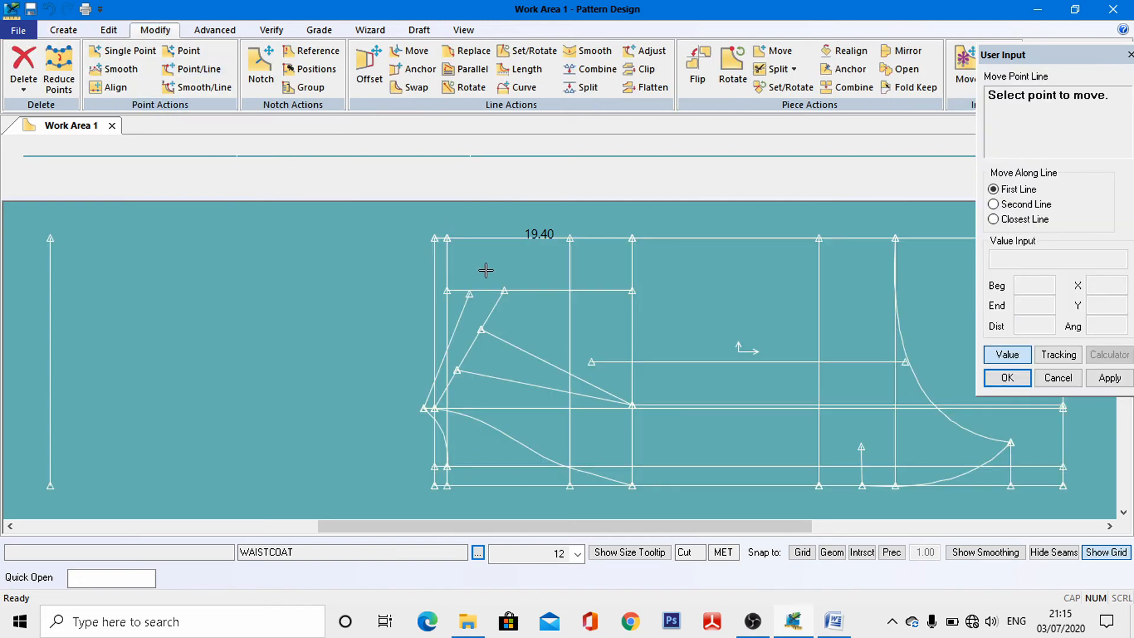
left_click(507, 291)
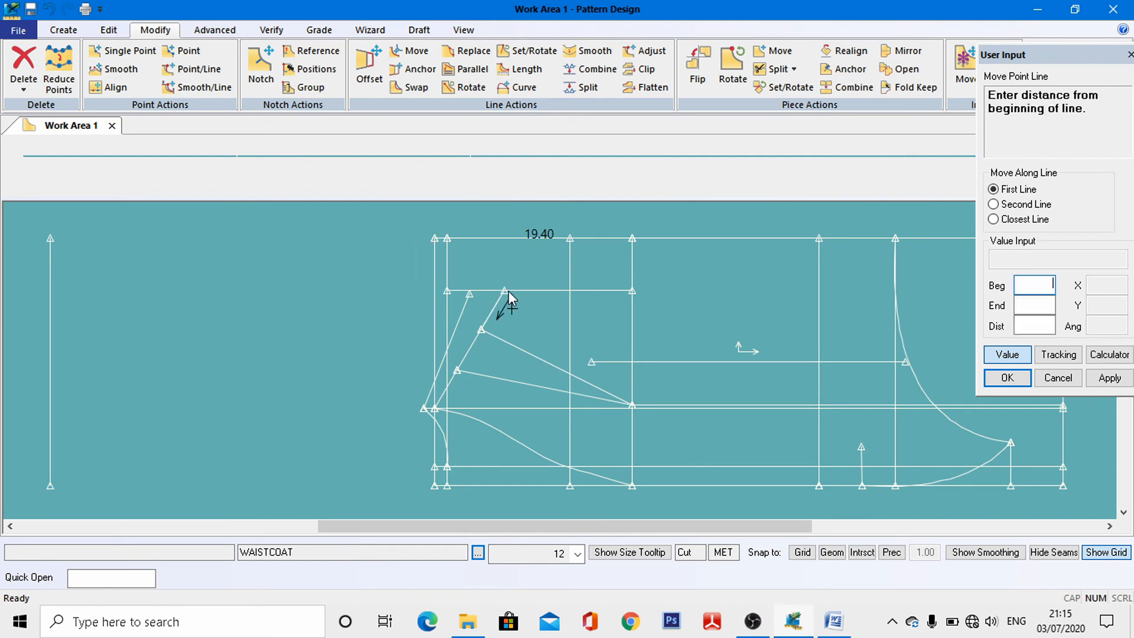
left_click(1028, 306)
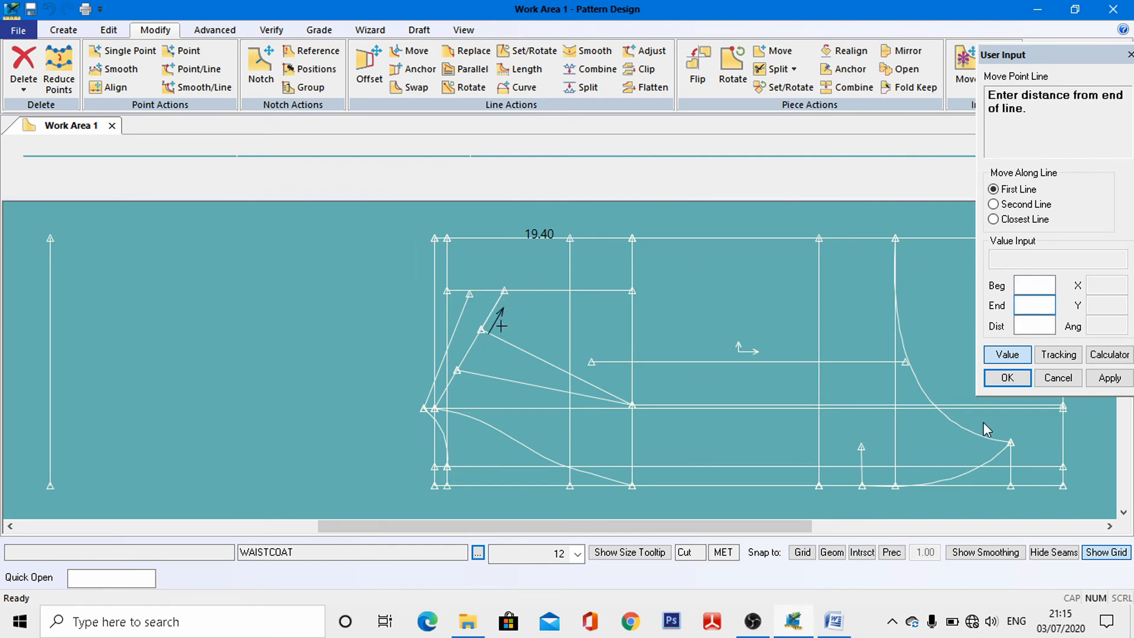
left_click(834, 623)
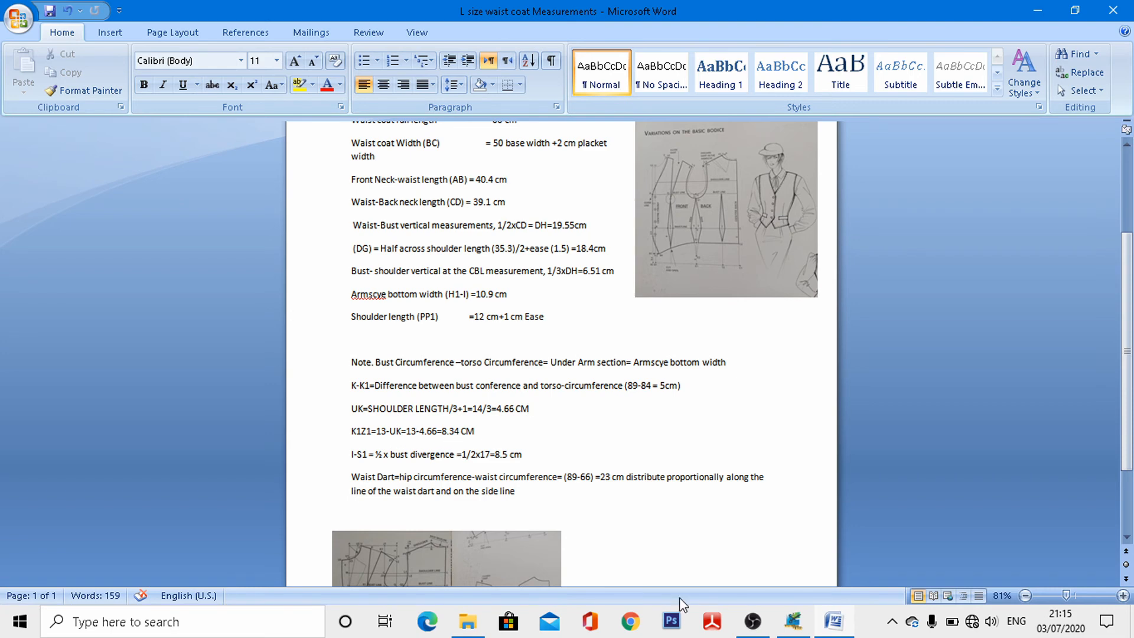
left_click(796, 624)
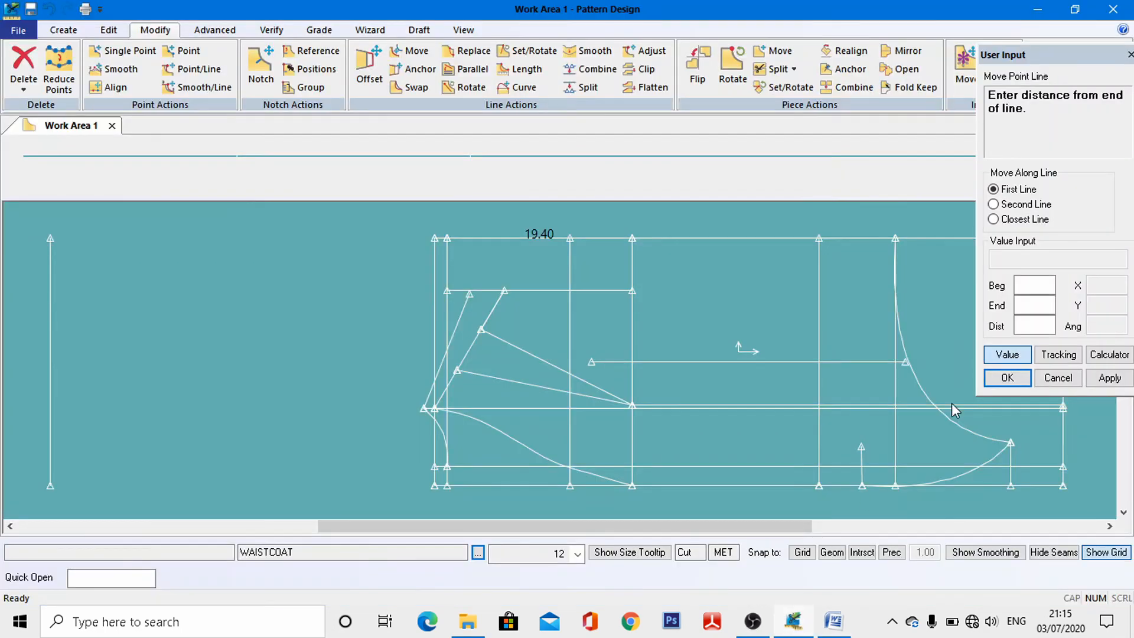
left_click(1034, 308)
type("8.")
type("5")
key("Return")
right_click(728, 289)
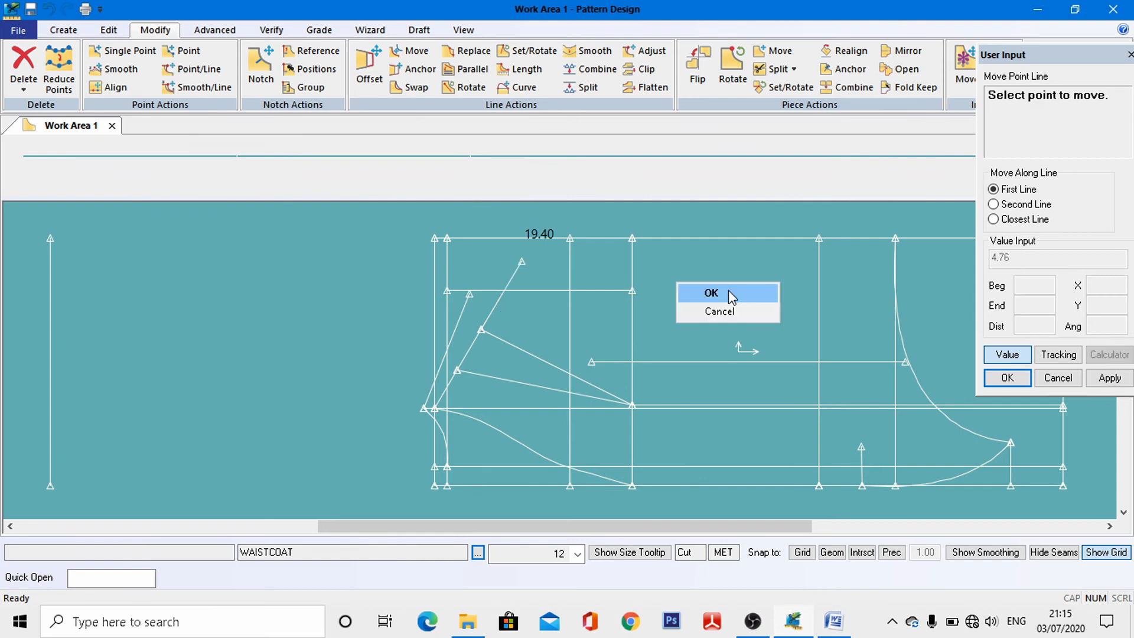
Offset the vertical line through the shoulder dart's apex by -2.5 cm, adding one parallel line toward the hem side.
left_click(729, 289)
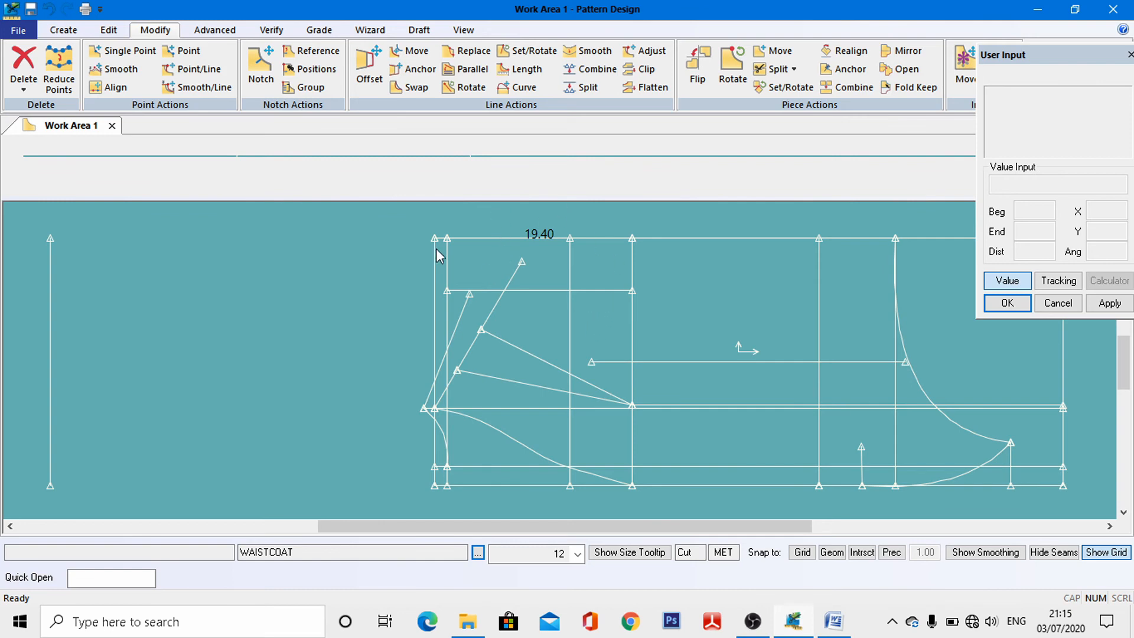
left_click(63, 33)
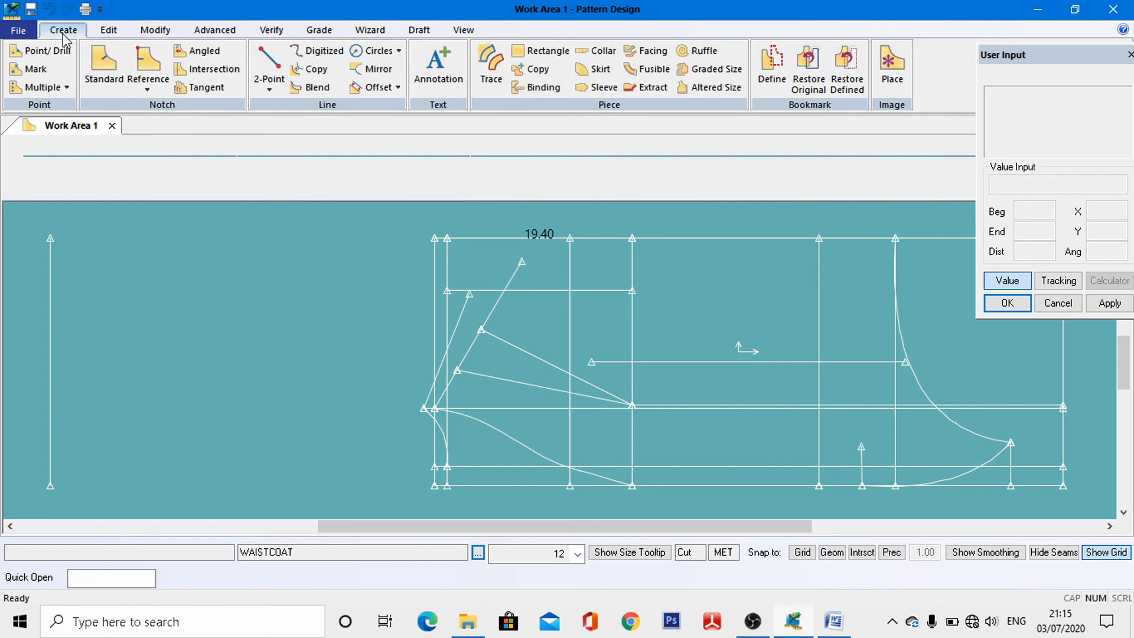
left_click(370, 90)
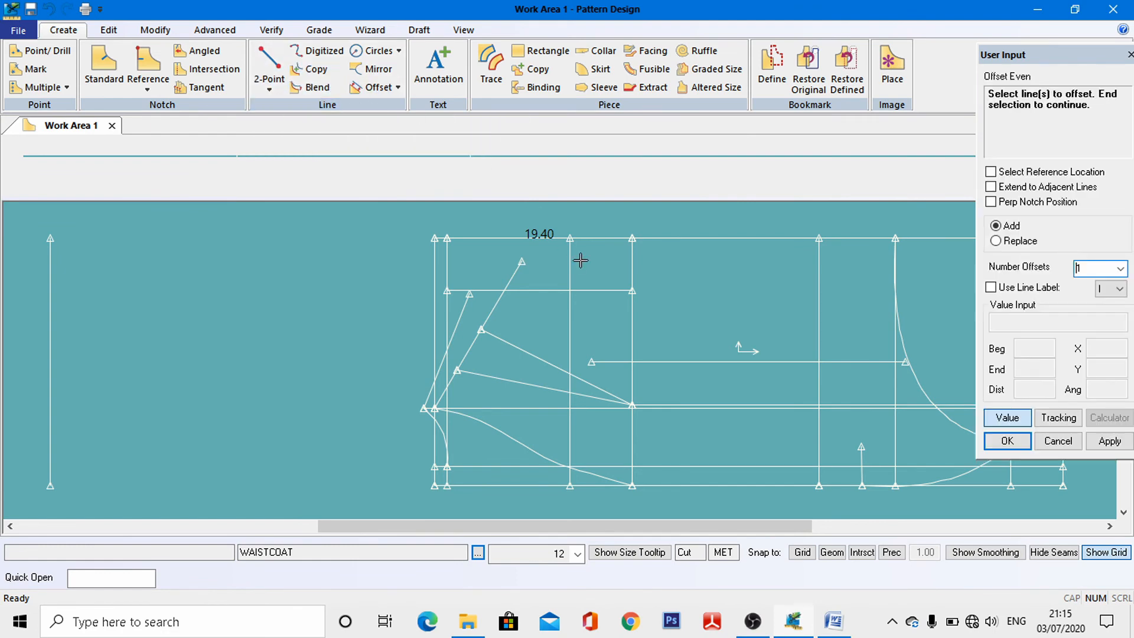
left_click(631, 331)
right_click(631, 331)
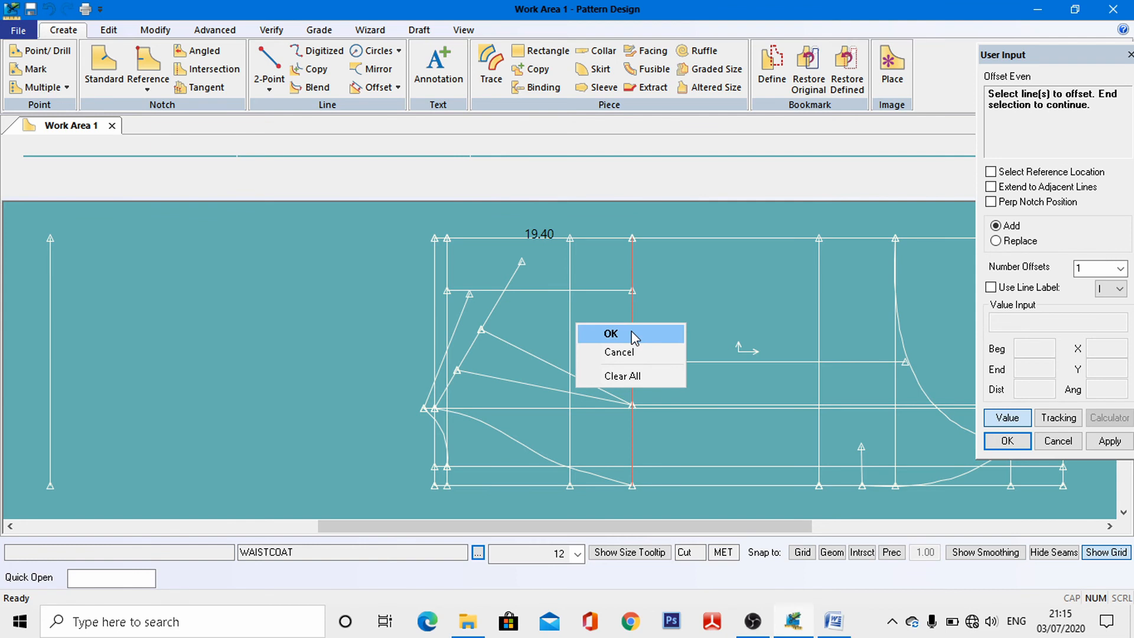
left_click(610, 334)
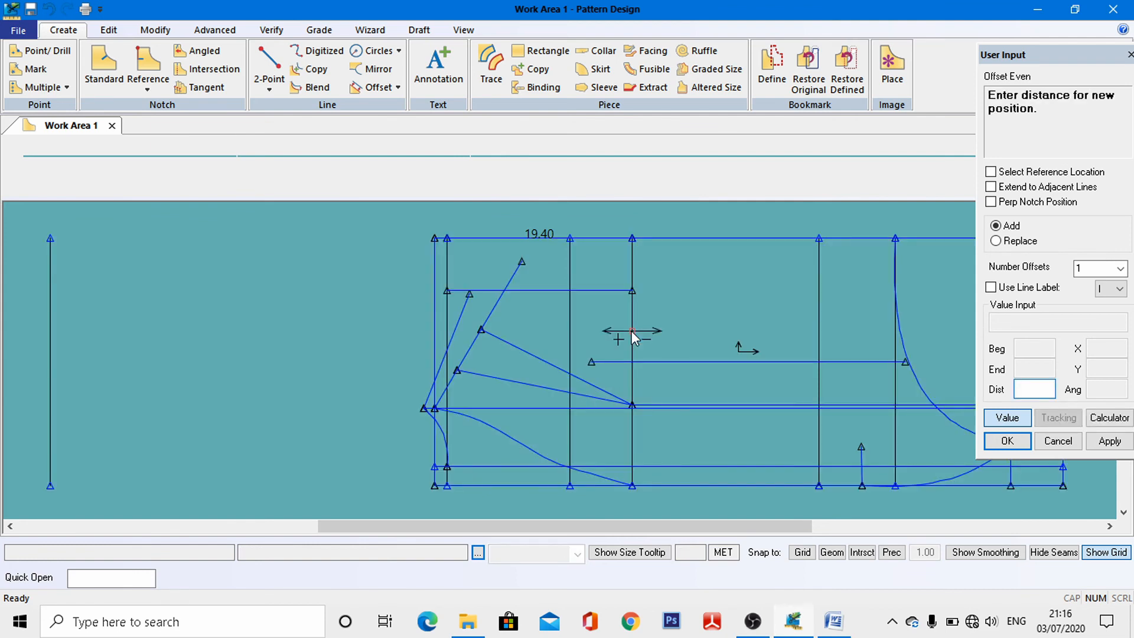
type("2.5")
key("Return")
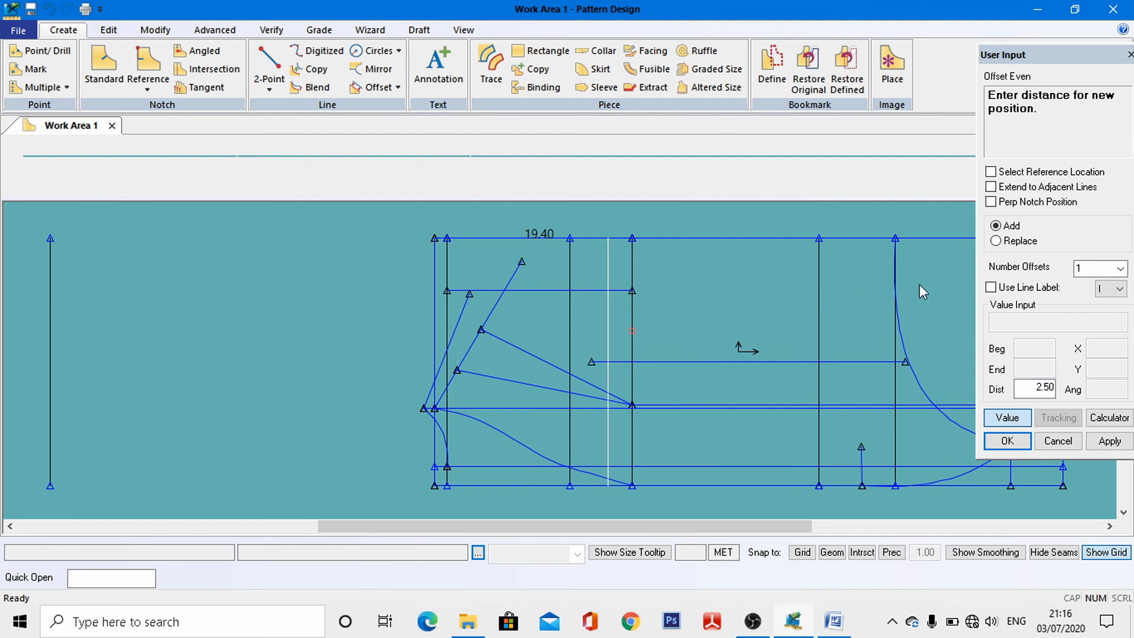
left_click(1035, 388)
type("-")
key("Return")
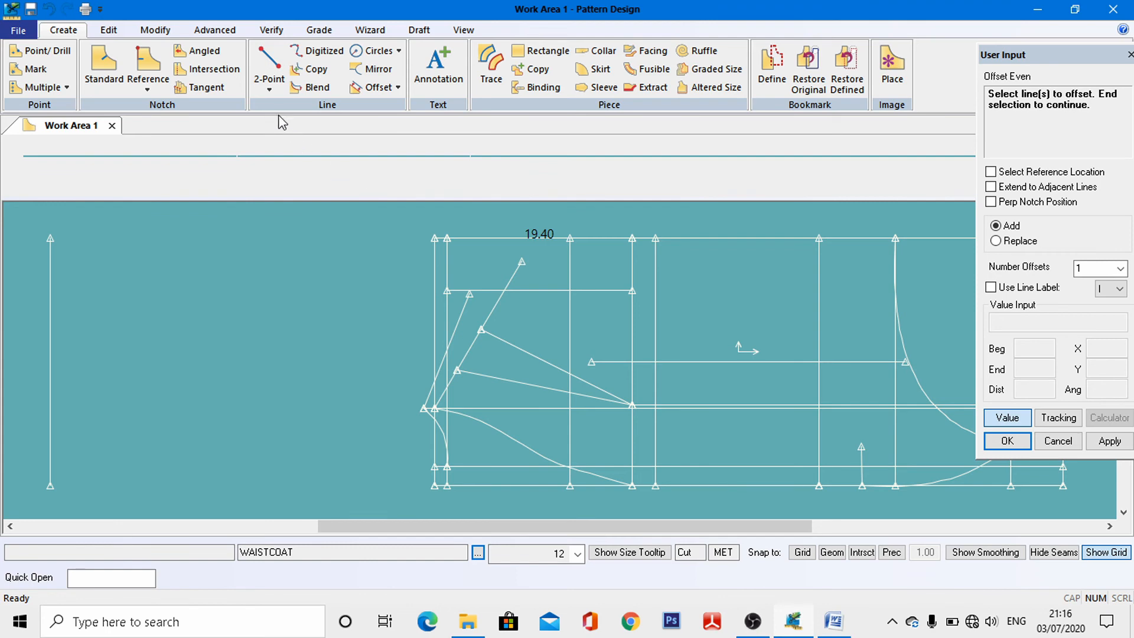
Draw a 2-point armhole curve about 18.5 cm long from the darted shoulder's upper end to the upper end of the 2.5 cm offset line.
left_click(269, 90)
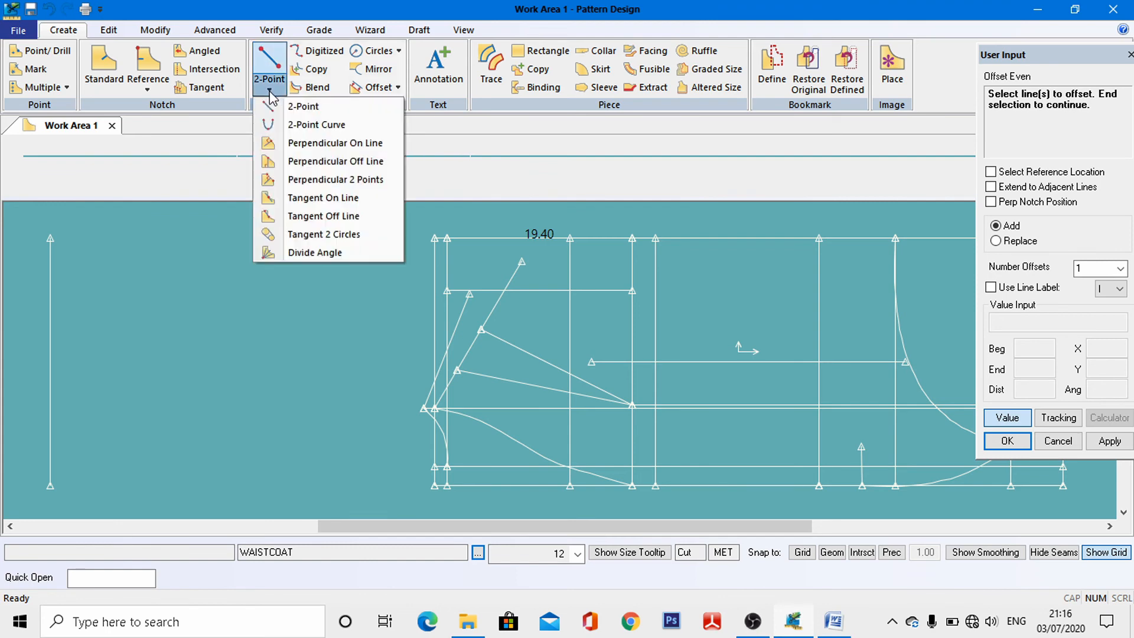
left_click(306, 123)
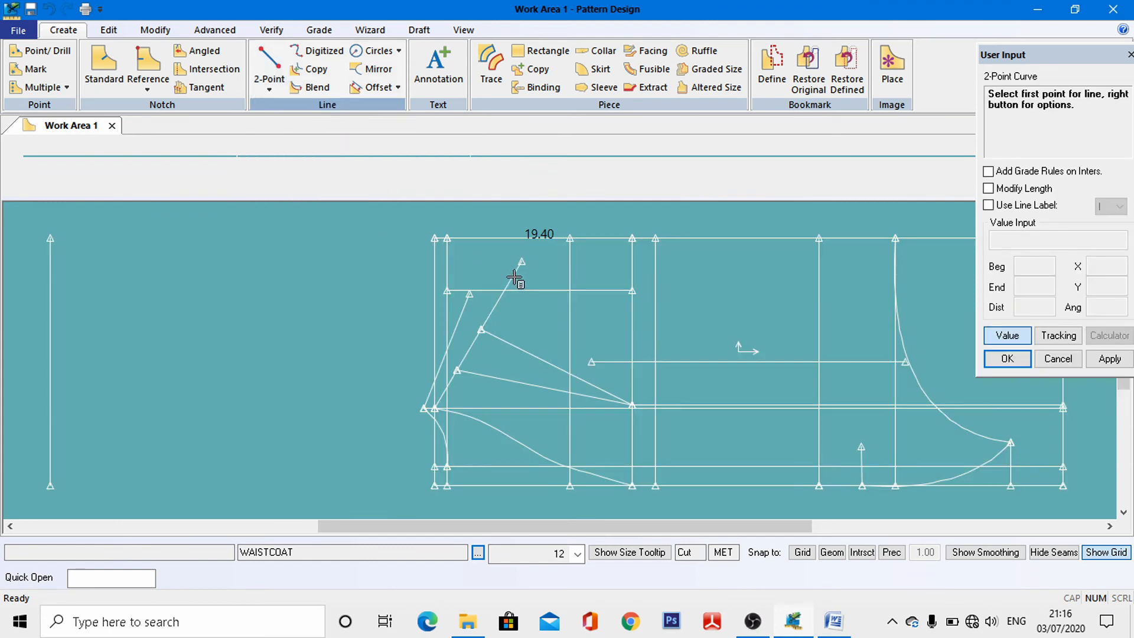
left_click(527, 255)
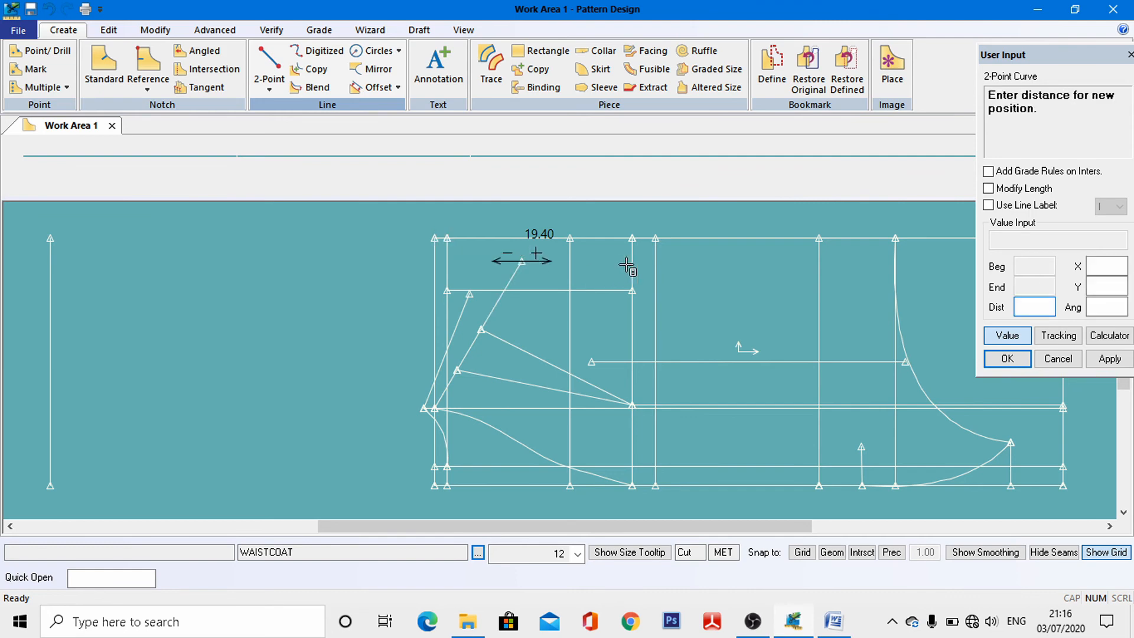
left_click(1004, 337)
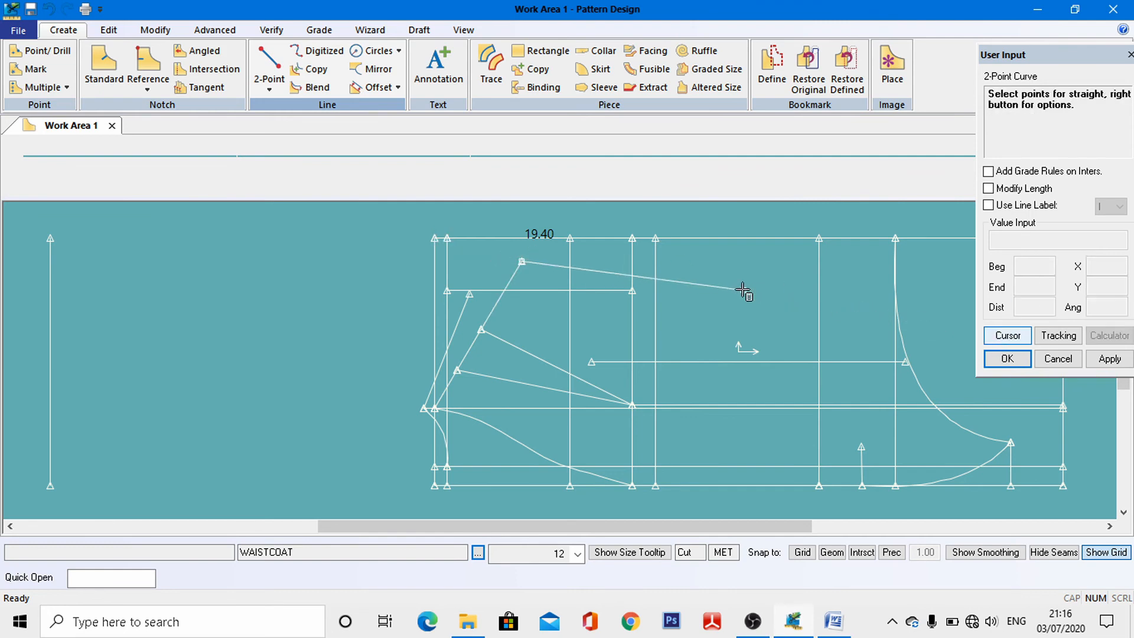
left_click(653, 242)
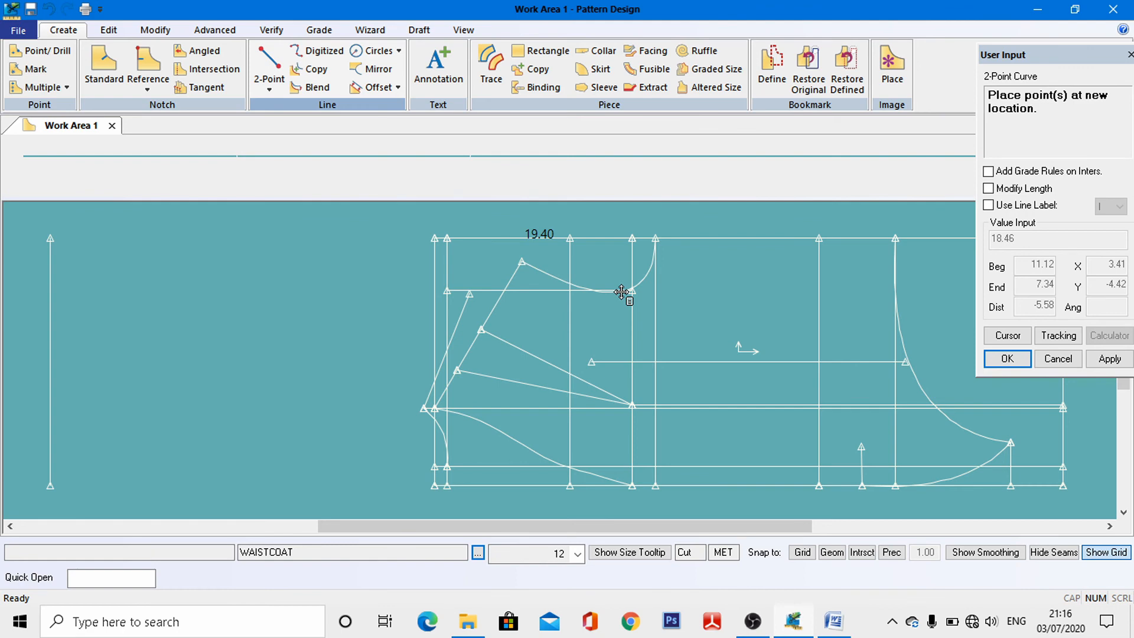
left_click(621, 291)
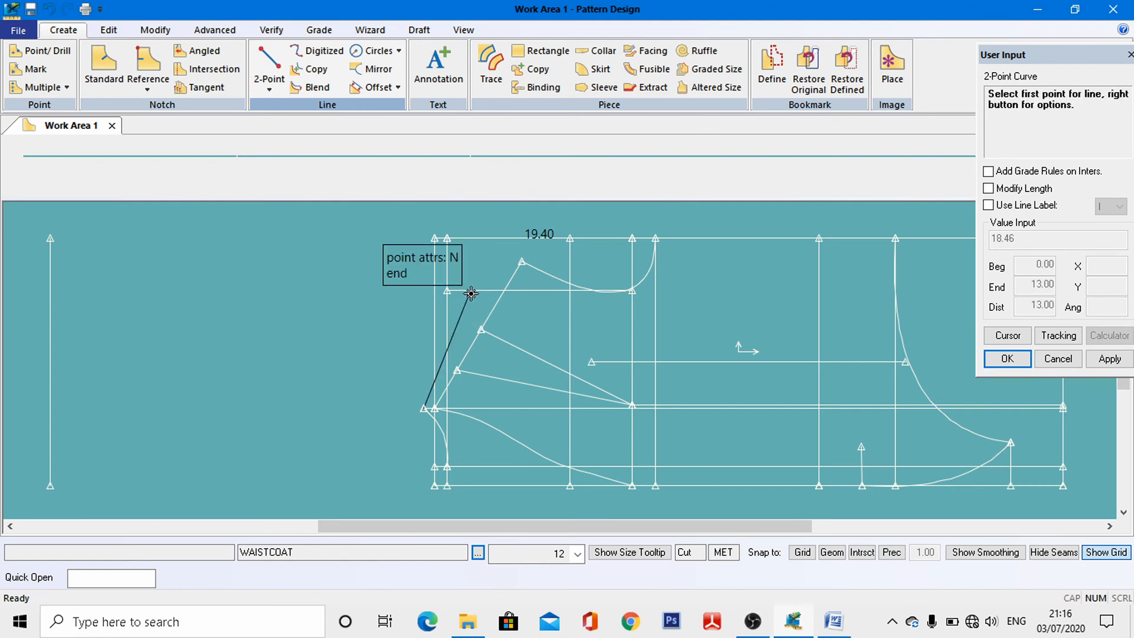
Draw a second 2-point armhole curve about 23.6 cm long from the undarted shoulder's upper end to the offset line's upper end.
left_click(470, 294)
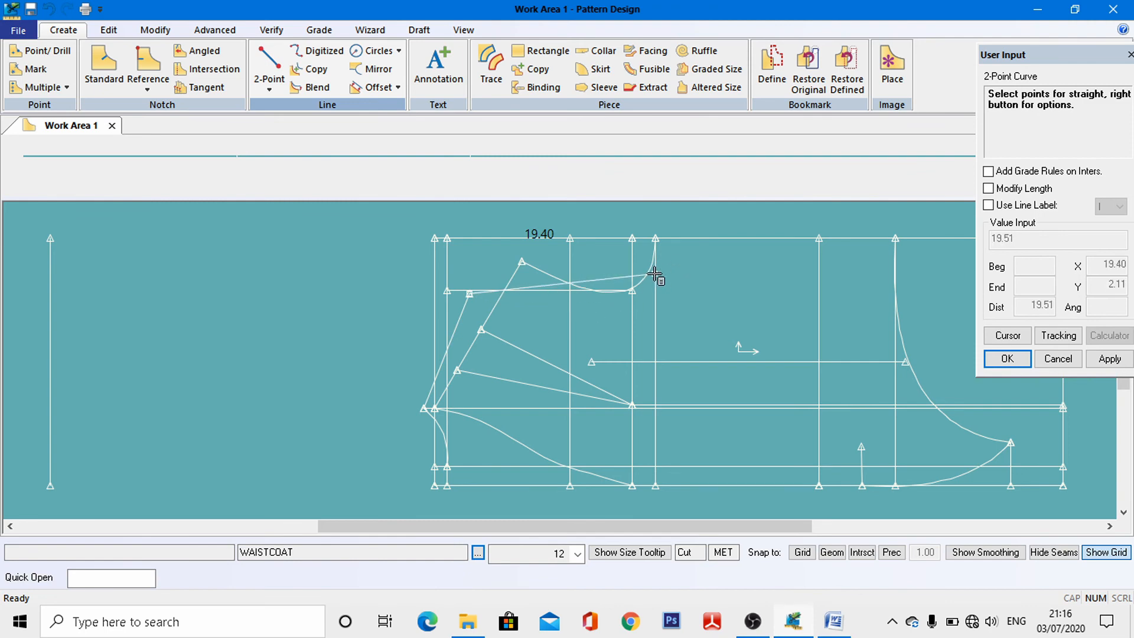
left_click(656, 240)
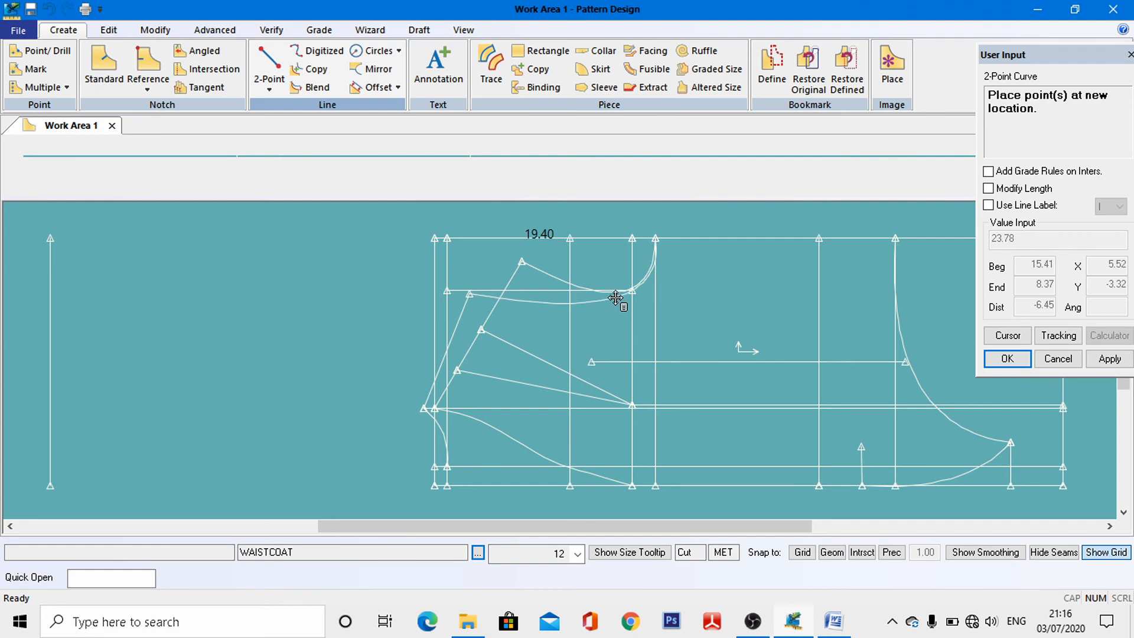
left_click(613, 299)
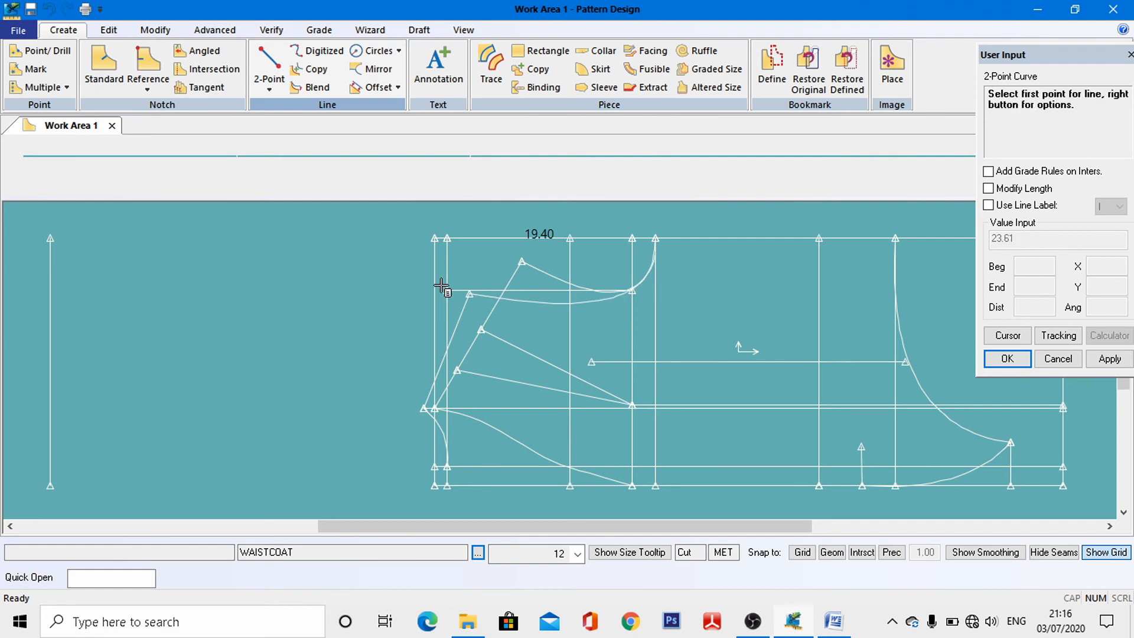
right_click(347, 282)
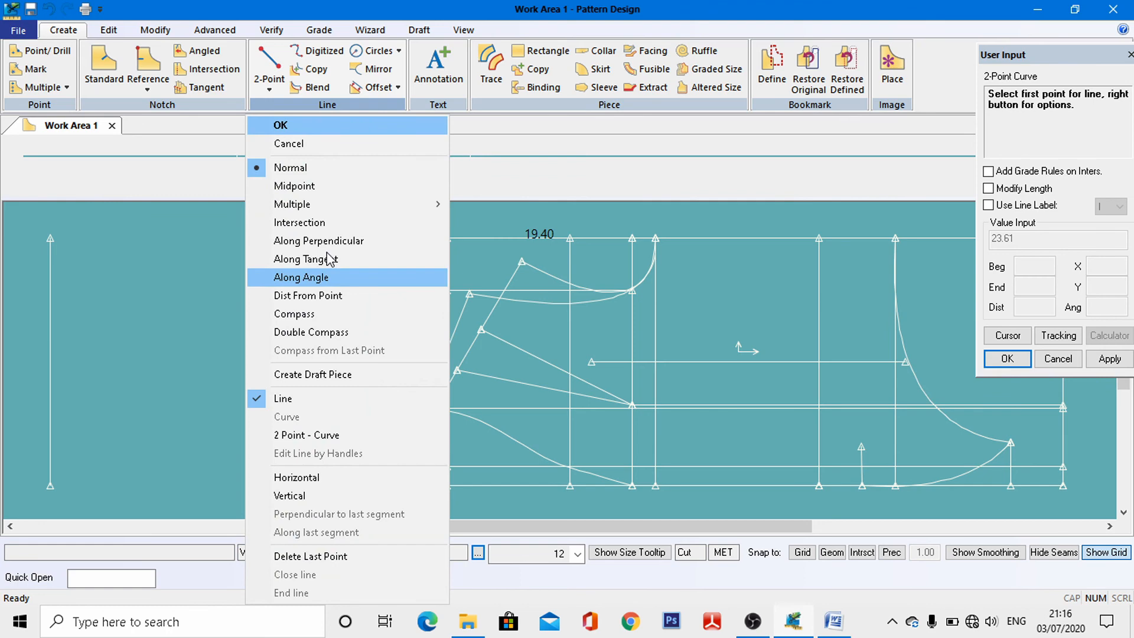
left_click(283, 123)
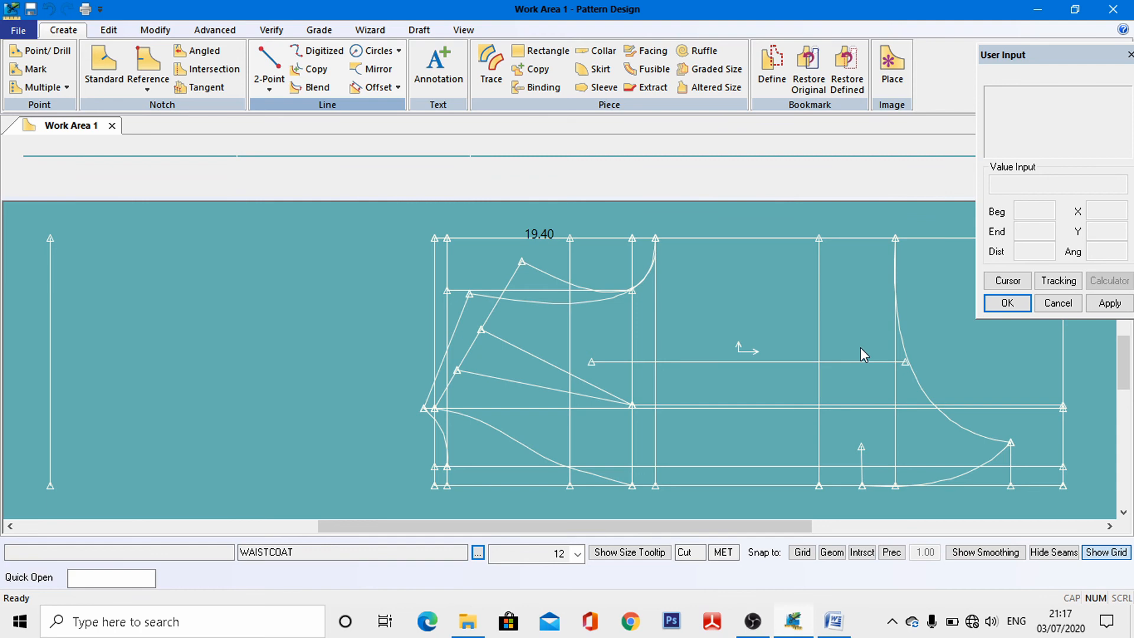
Add a horizontal fisheye dart centred on the waistline, reaching about 19.7 cm to the shoulder dart's apex and about 12.4 cm to the hem curve.
left_click(208, 32)
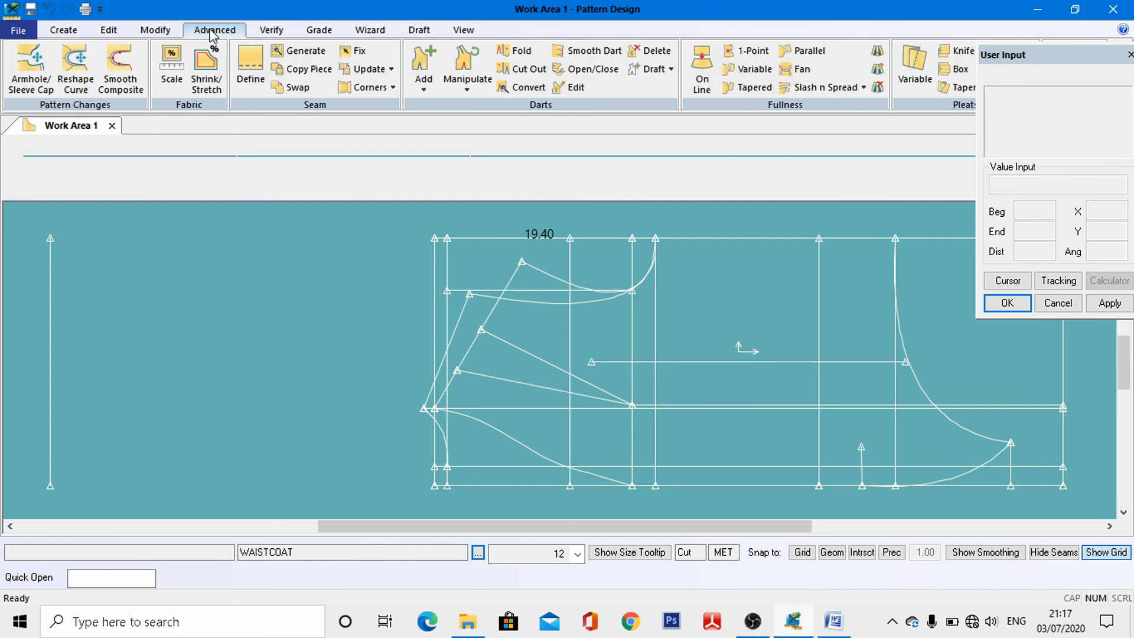
left_click(422, 84)
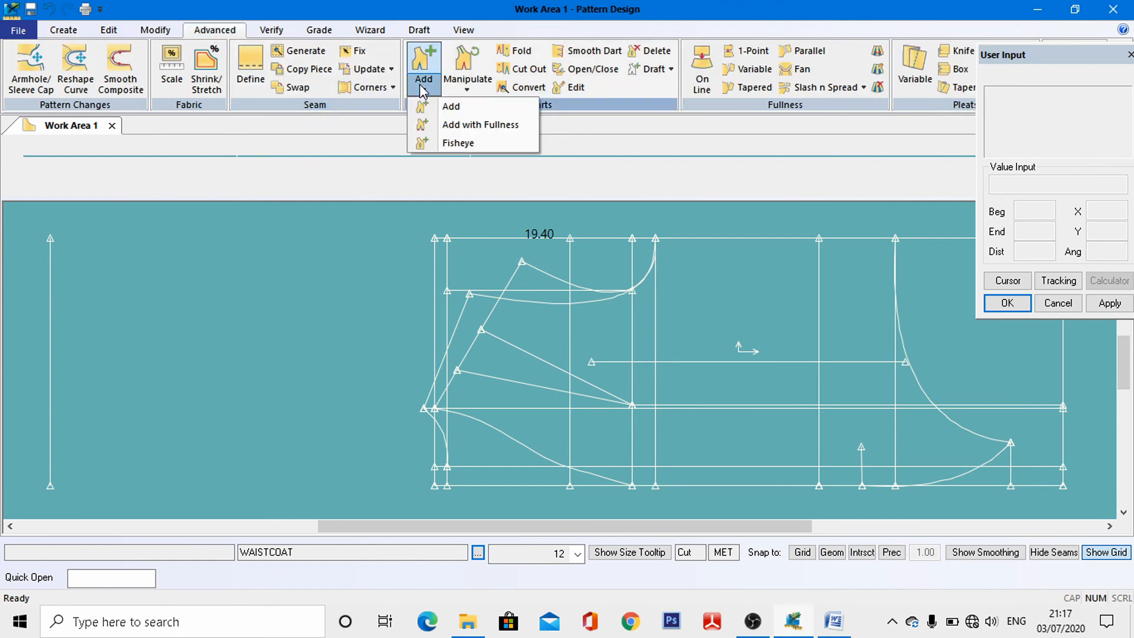
left_click(458, 144)
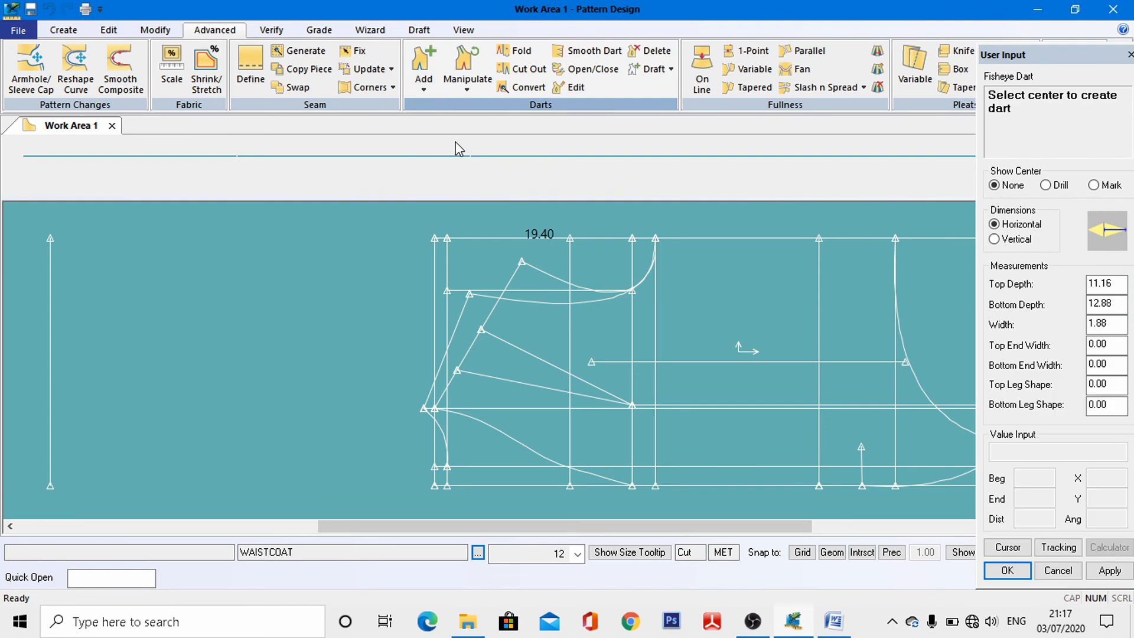
left_click(819, 406)
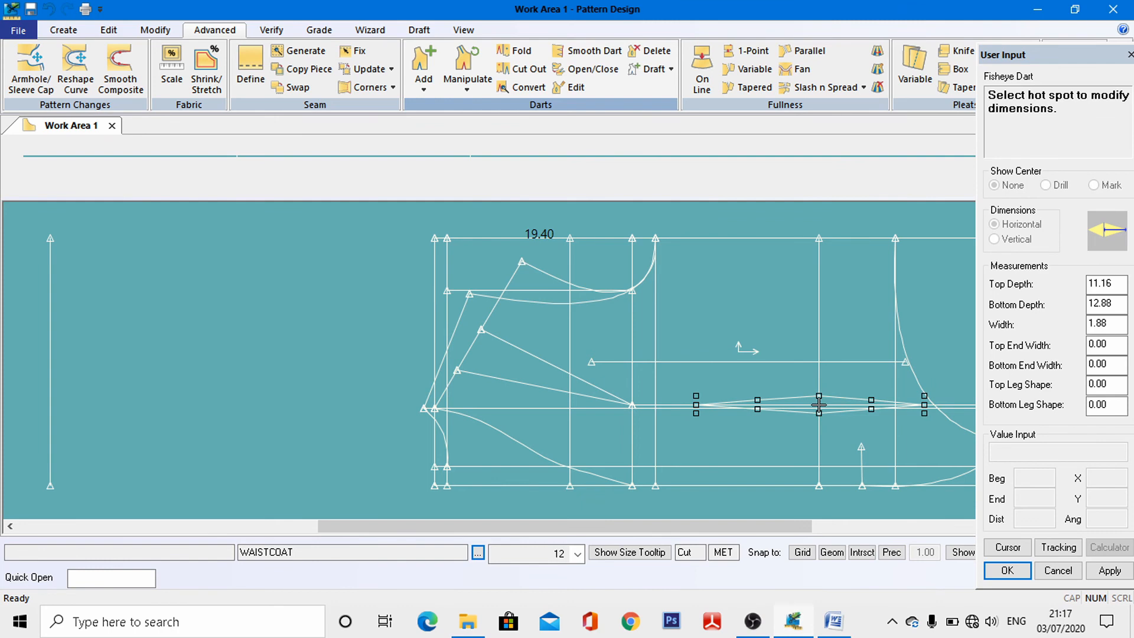
left_click(695, 406)
left_click_drag(694, 406, 631, 406)
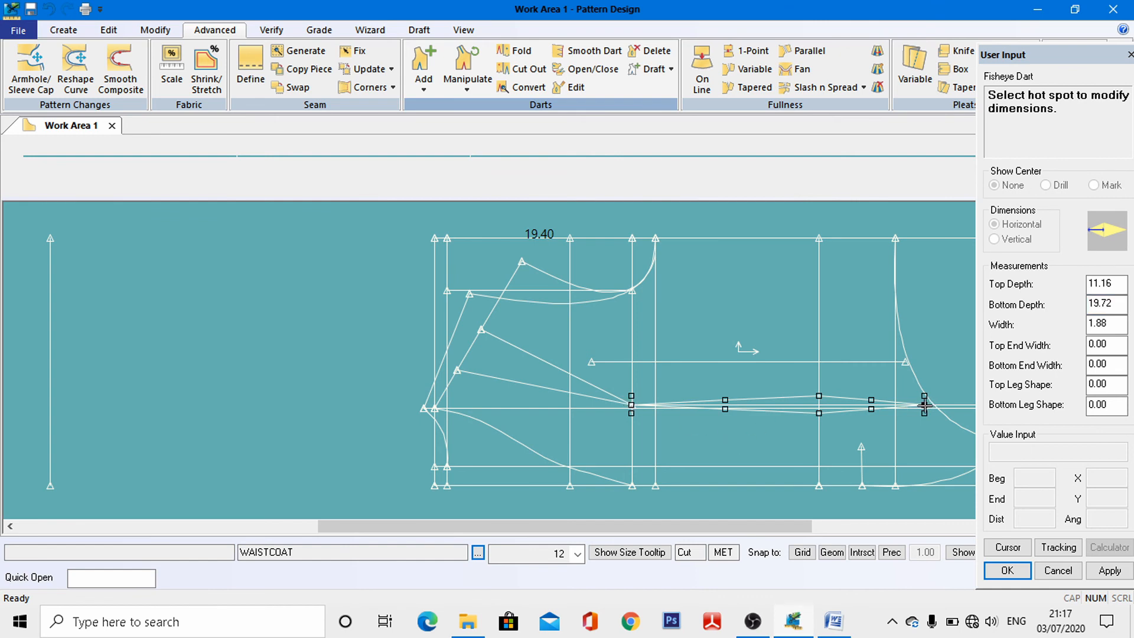
left_click_drag(925, 405, 937, 407)
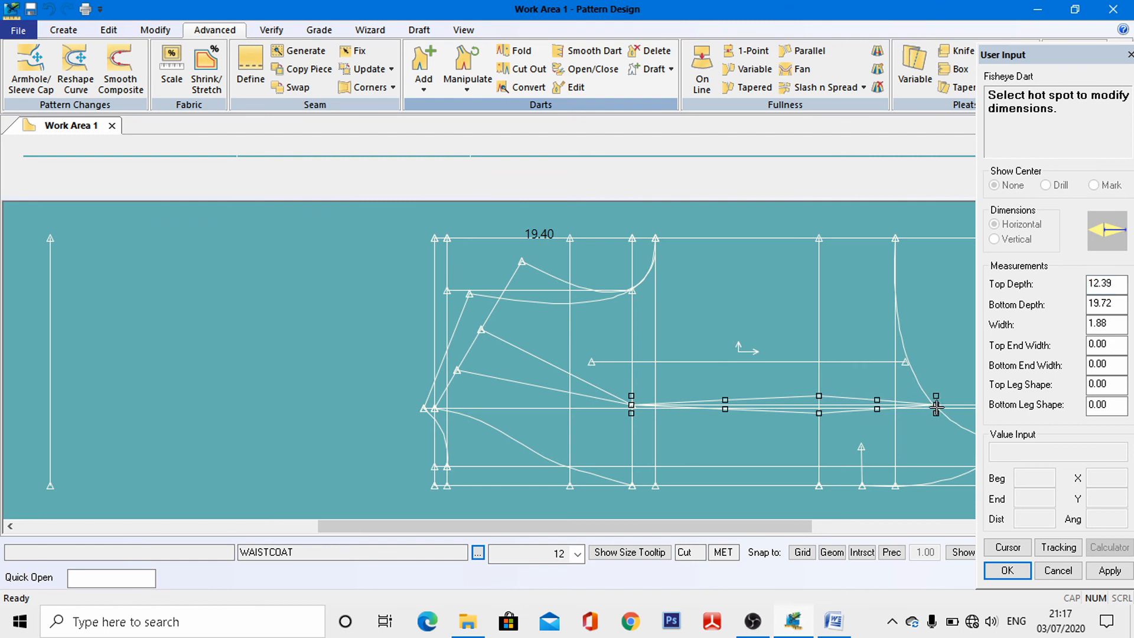
left_click(1008, 571)
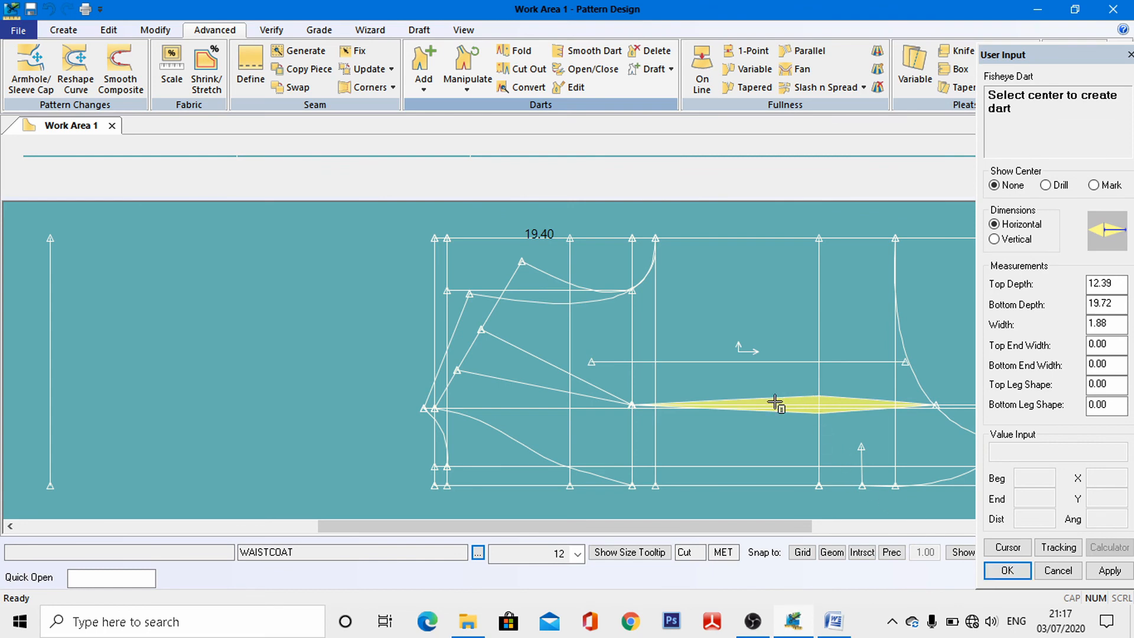
Edit the fisheye dart and set its width to 3 cm.
left_click(575, 88)
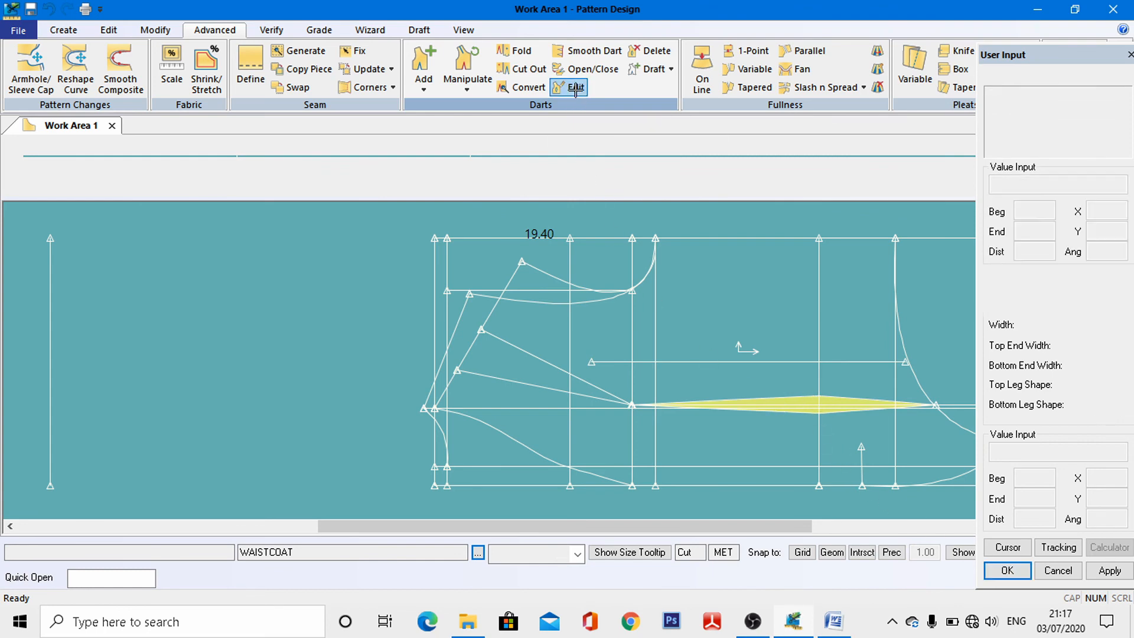
left_click(819, 400)
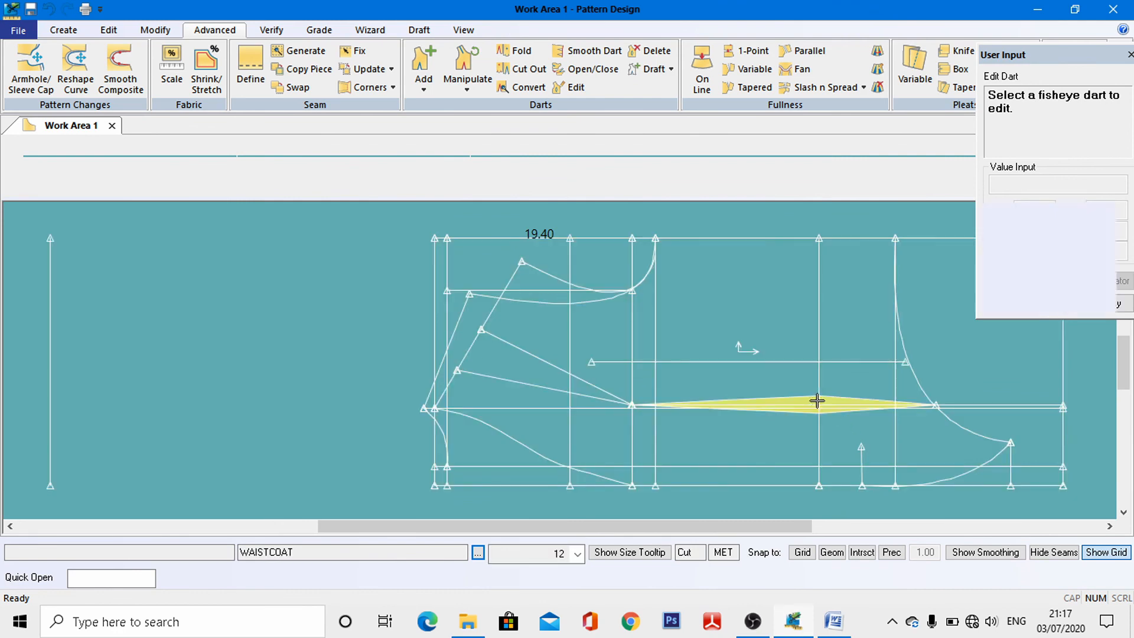
left_click(936, 396)
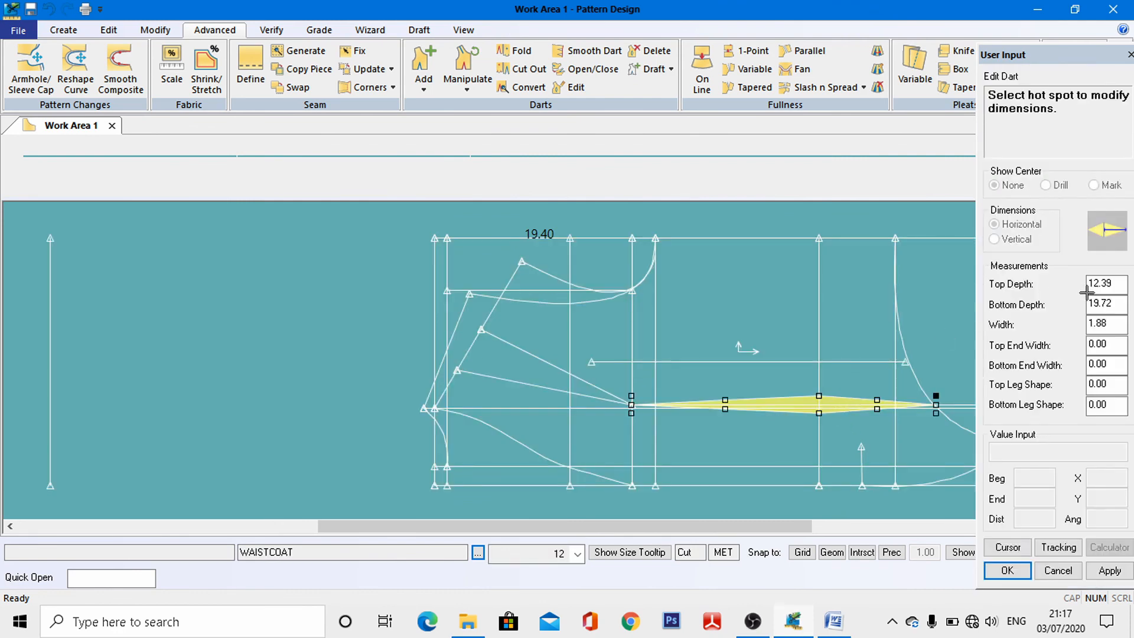
left_click(1113, 308)
left_click(1116, 323)
double_click(1116, 323)
type("3")
key("Return")
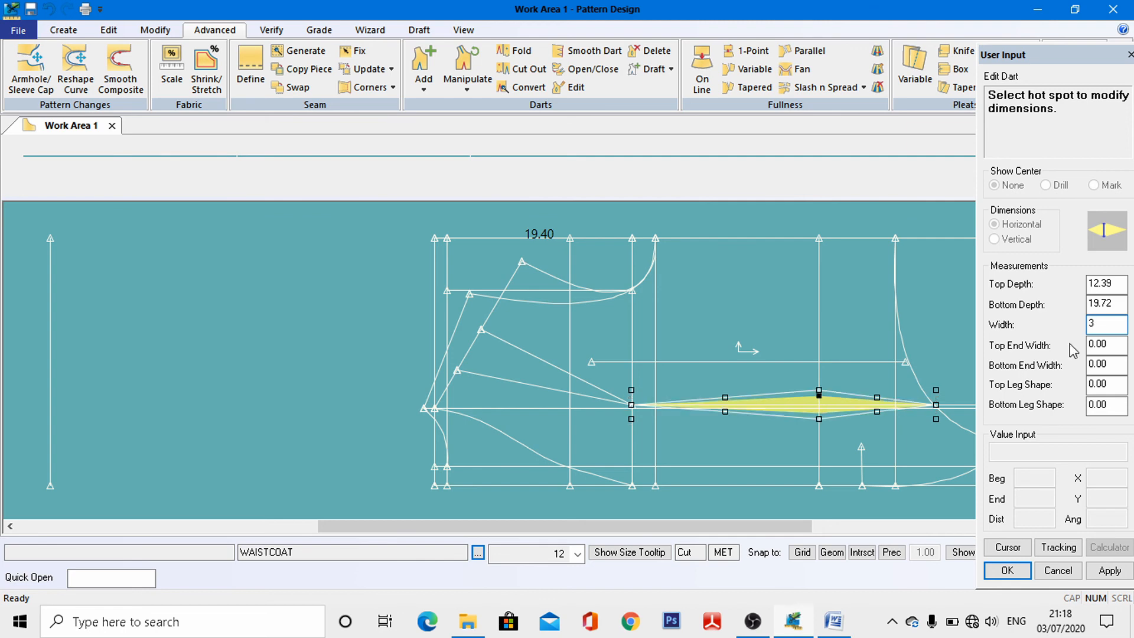
right_click(691, 312)
left_click(691, 313)
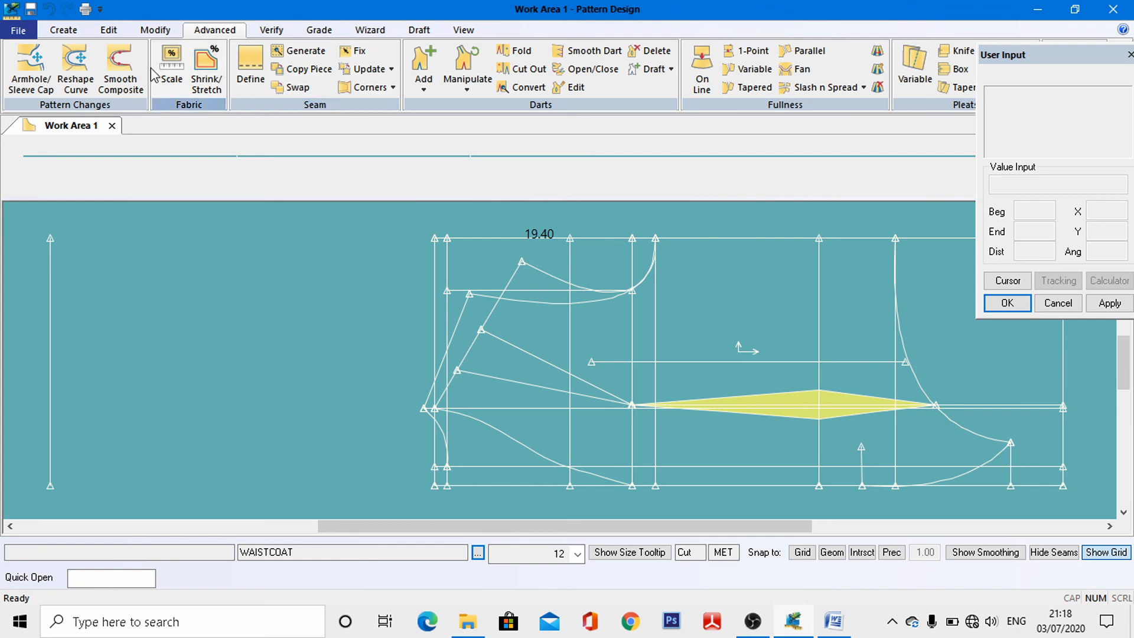
Draw a straight 2-point line from 3 cm below the waistline's upper end to the upper end of the armhole depth line.
left_click(64, 30)
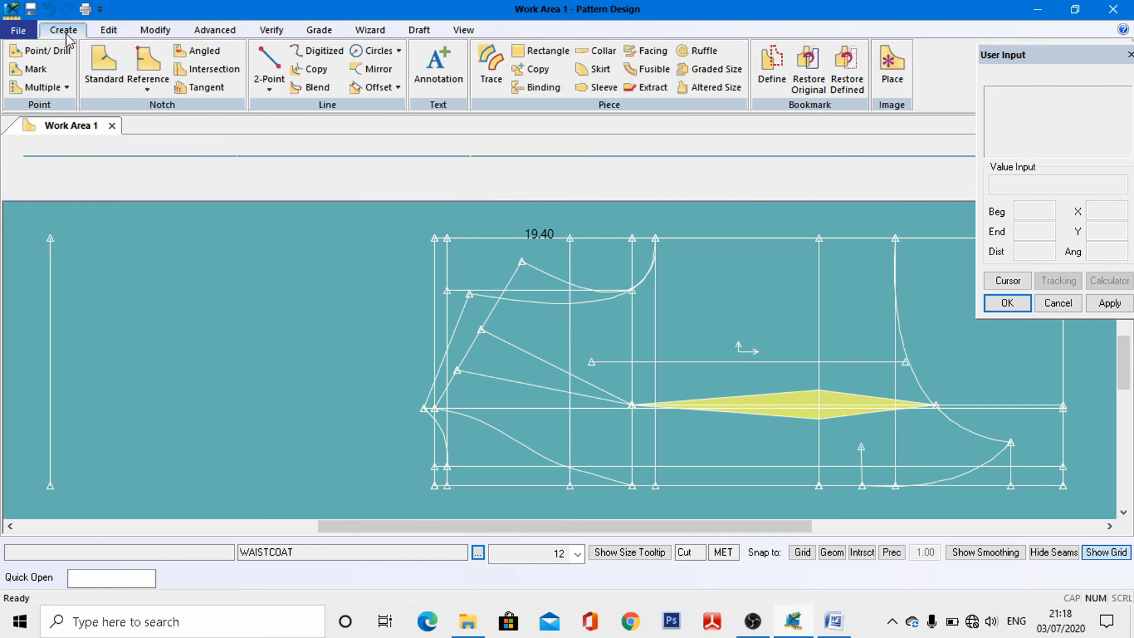
left_click(270, 70)
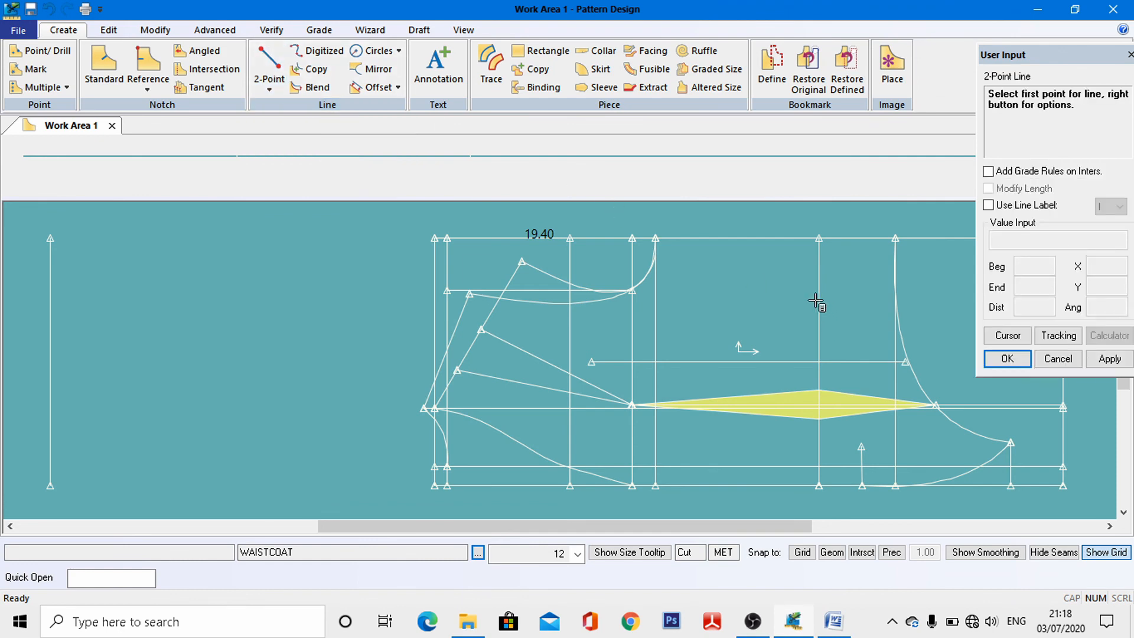
left_click(818, 231)
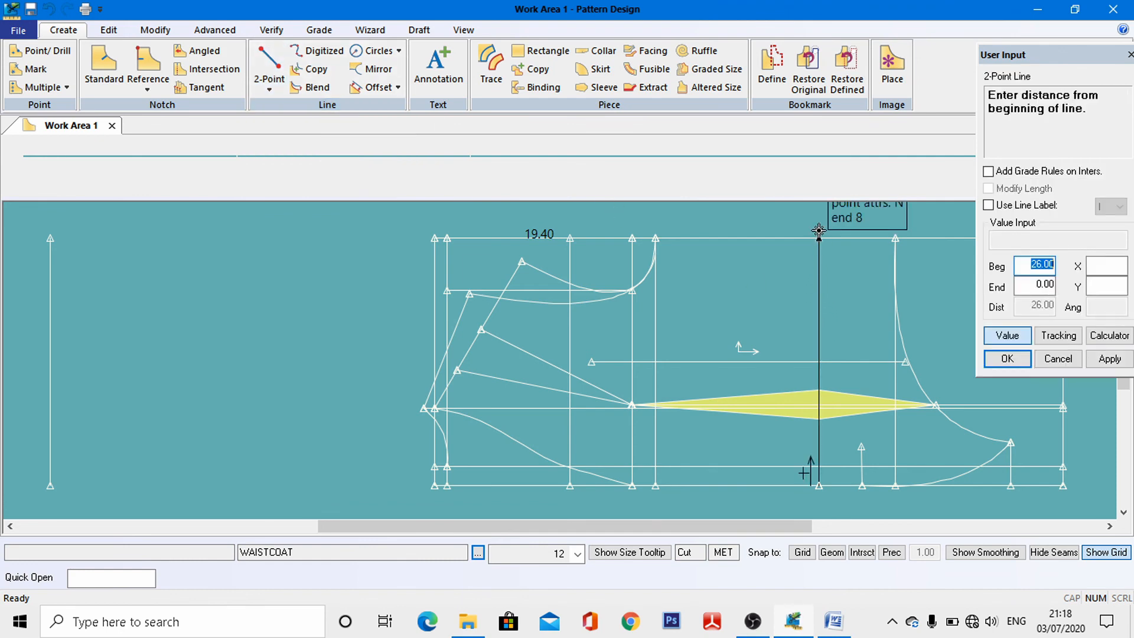
left_click(1028, 286)
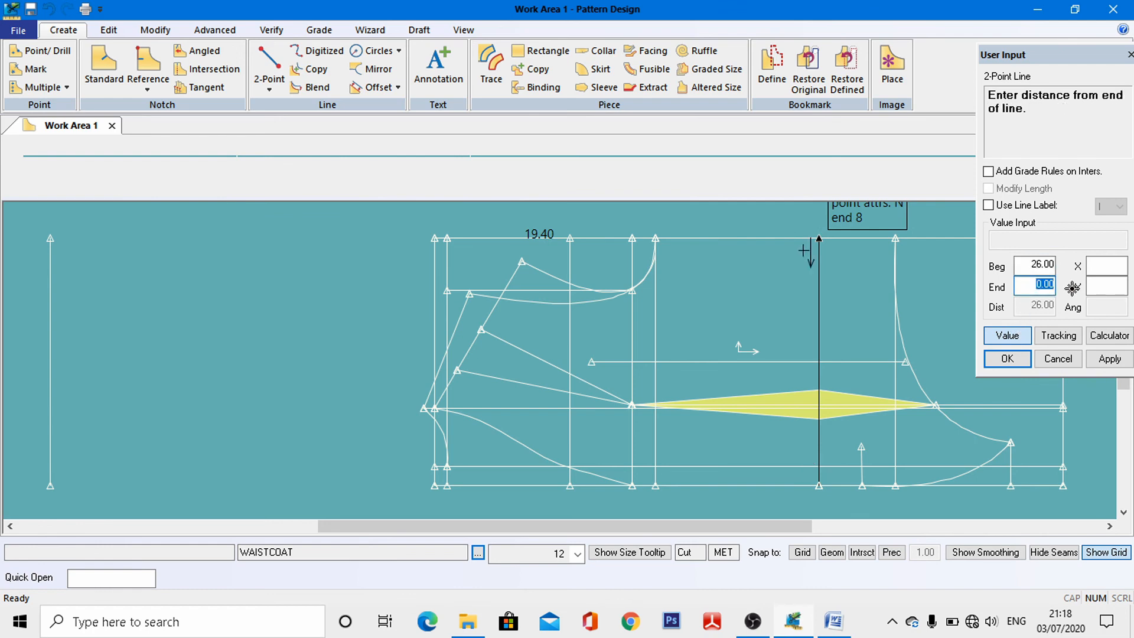
type("3")
key("Return")
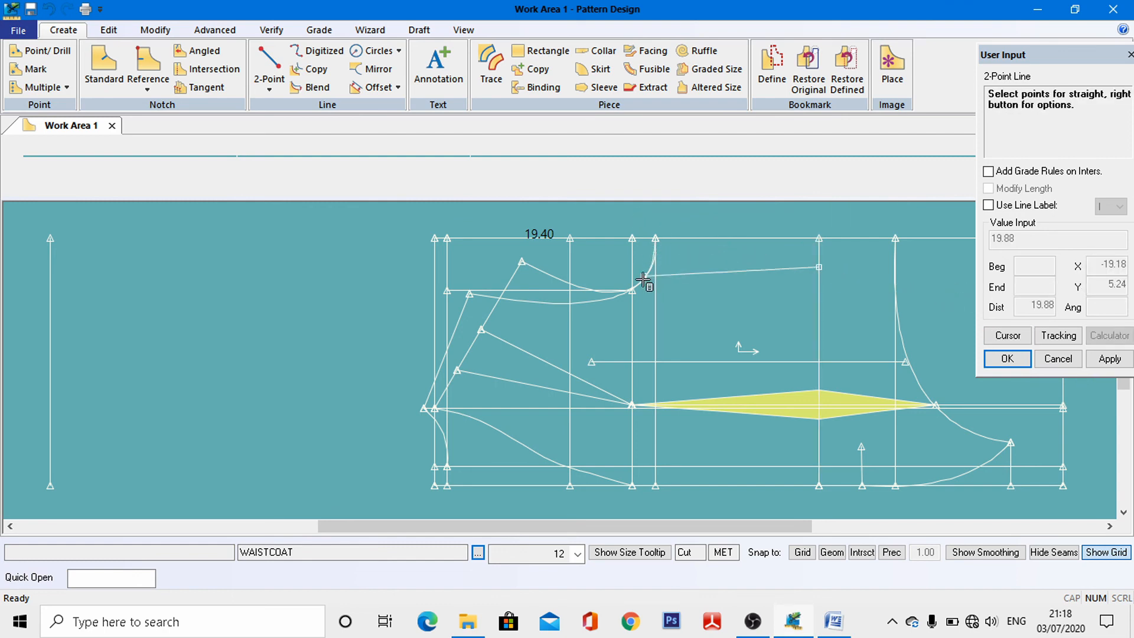
left_click(658, 228)
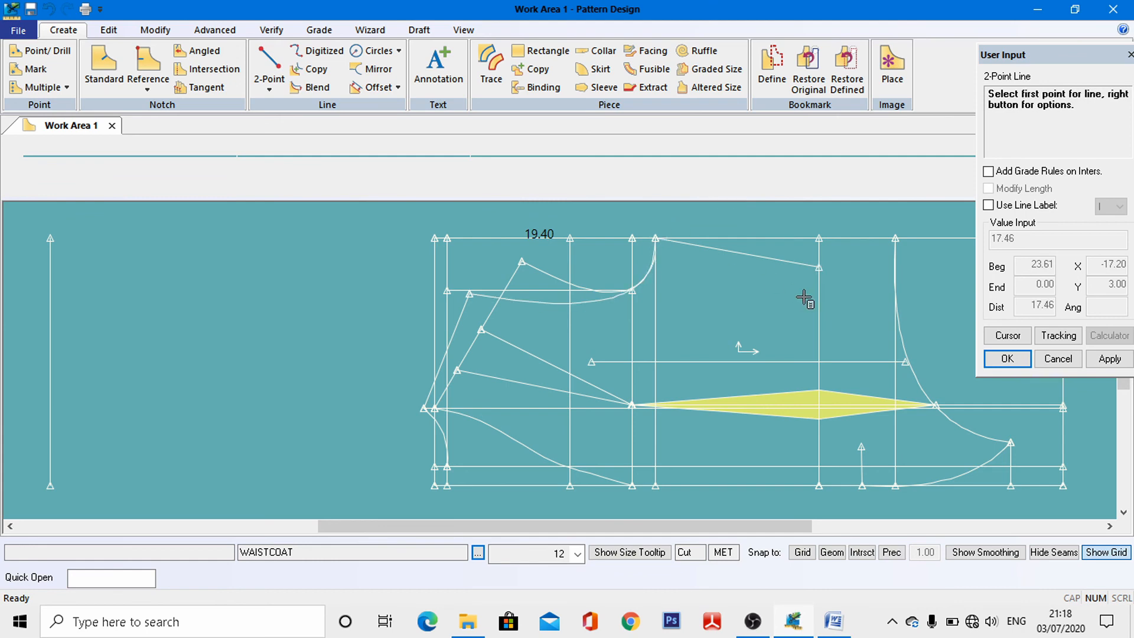
Draw a second straight side seam line from the 3 cm waist point to the upper end of the hem curve.
left_click(821, 270)
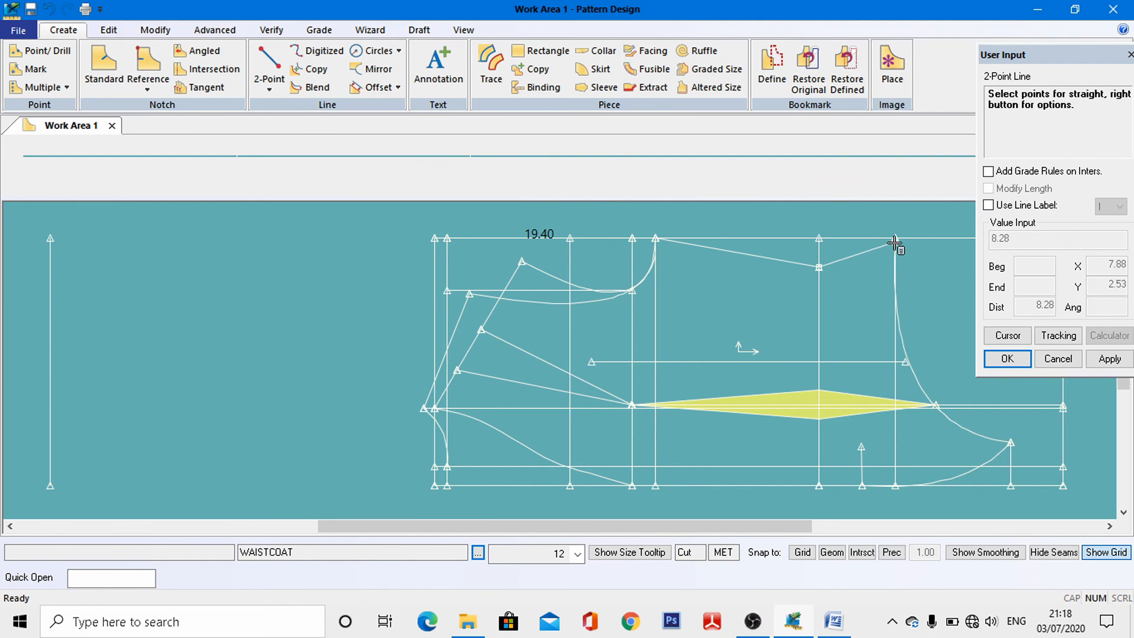
left_click(895, 231)
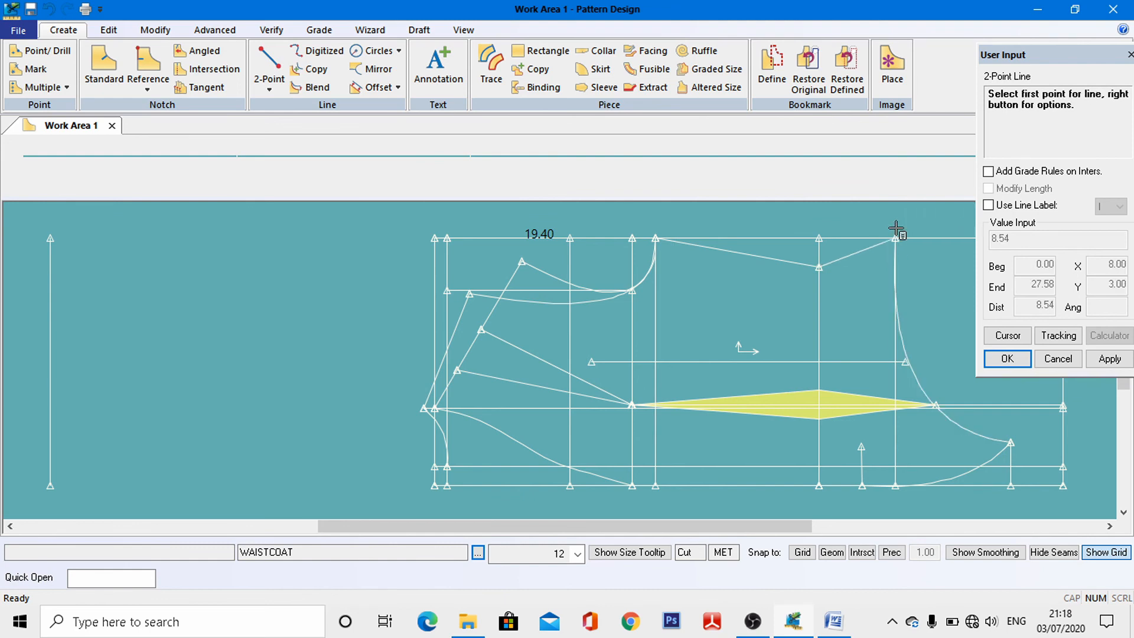
right_click(699, 233)
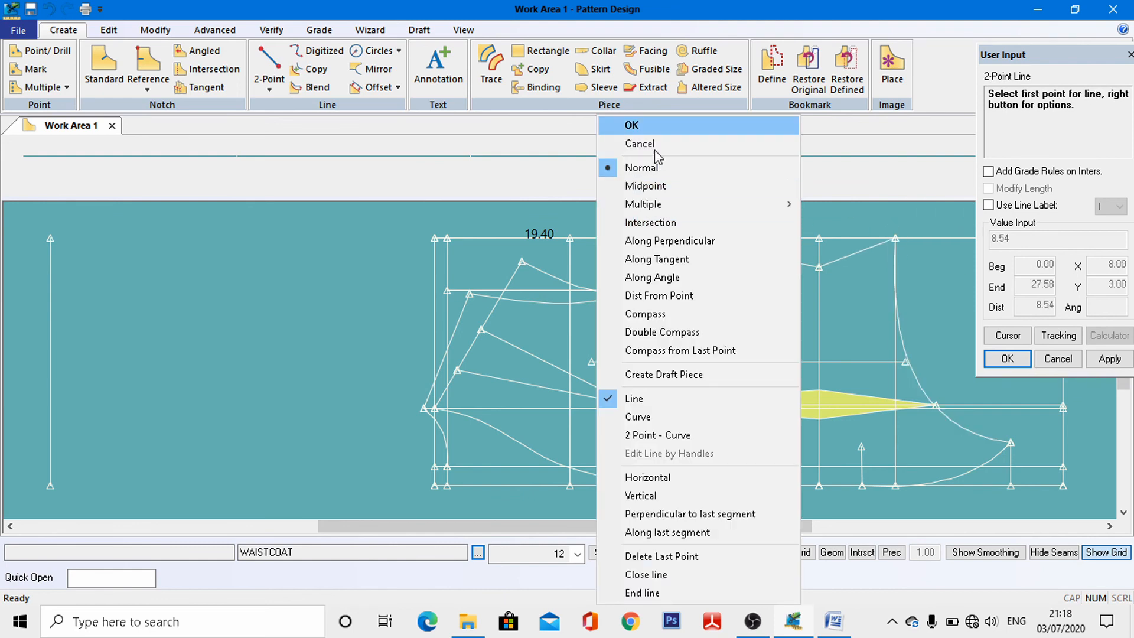
left_click(646, 127)
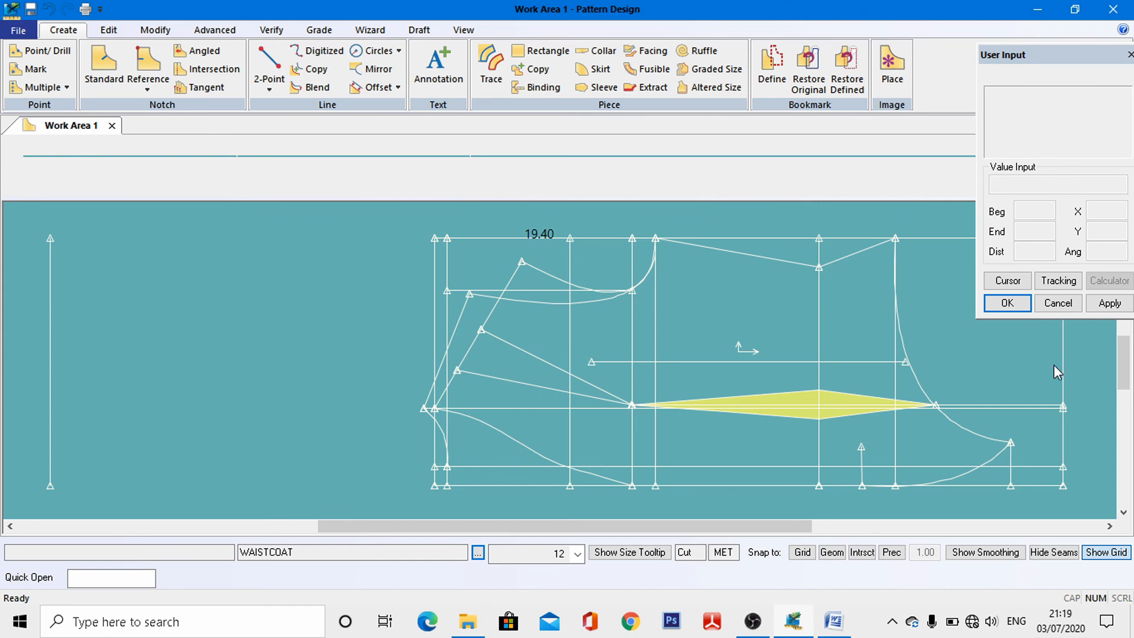
Split the fisheye dart's horizontal centre line where it meets the hem curve.
left_click(463, 30)
left_click(197, 68)
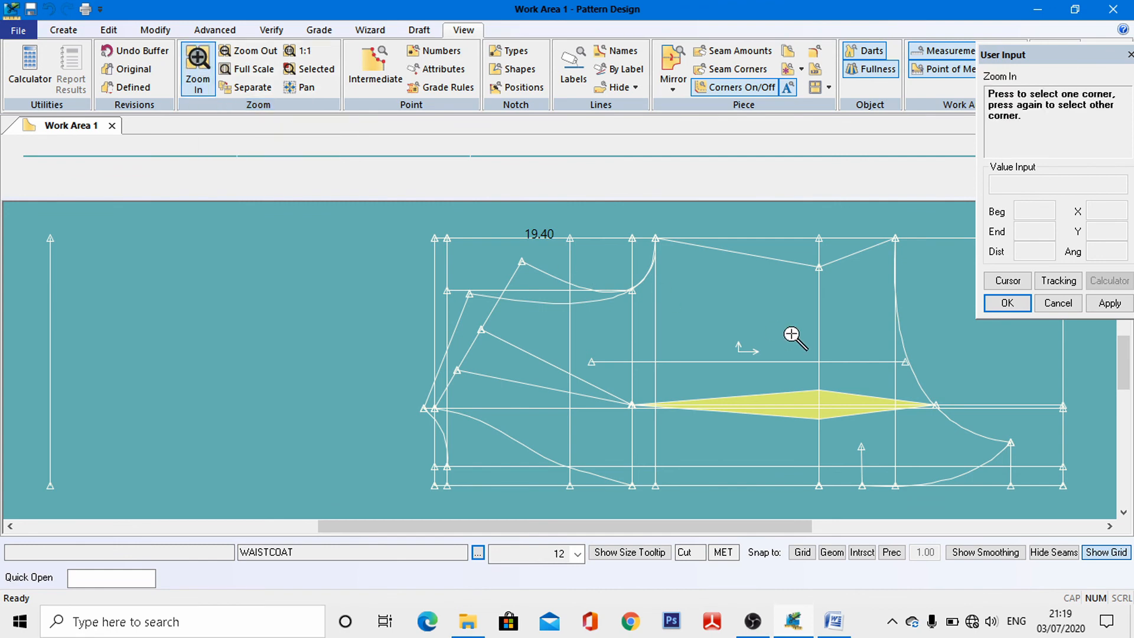
left_click(872, 340)
left_click(962, 451)
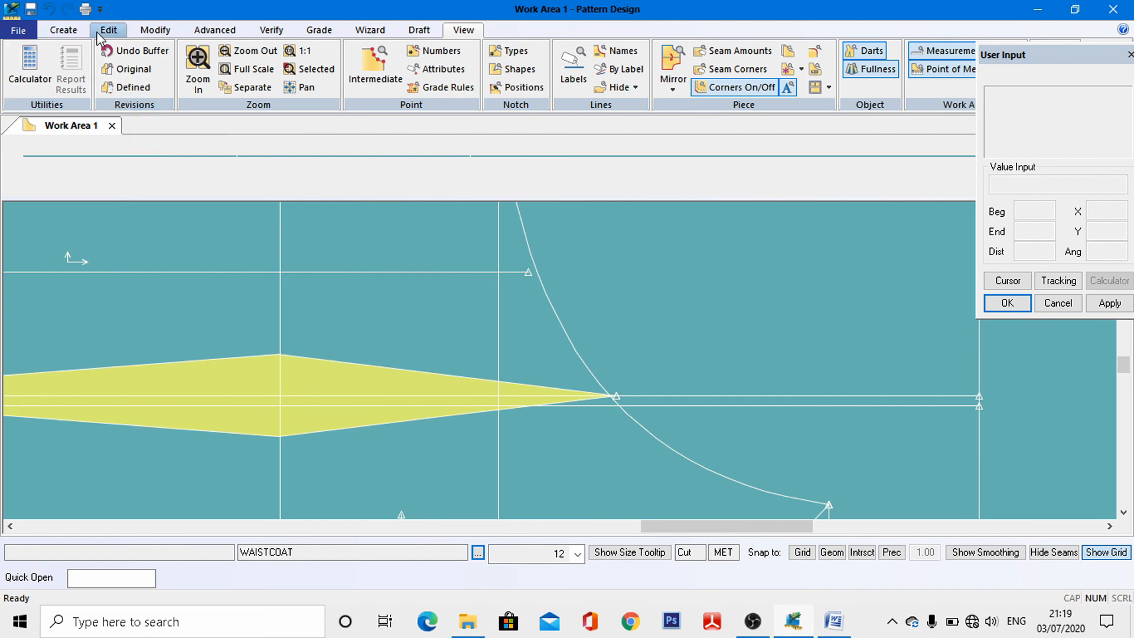
left_click(168, 33)
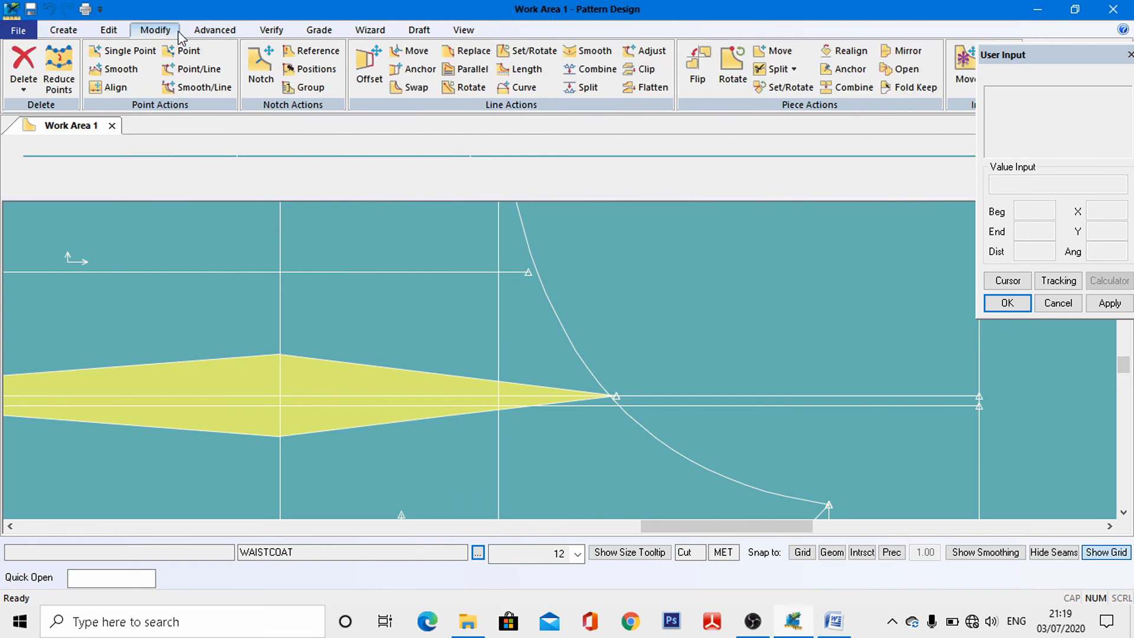
left_click(588, 88)
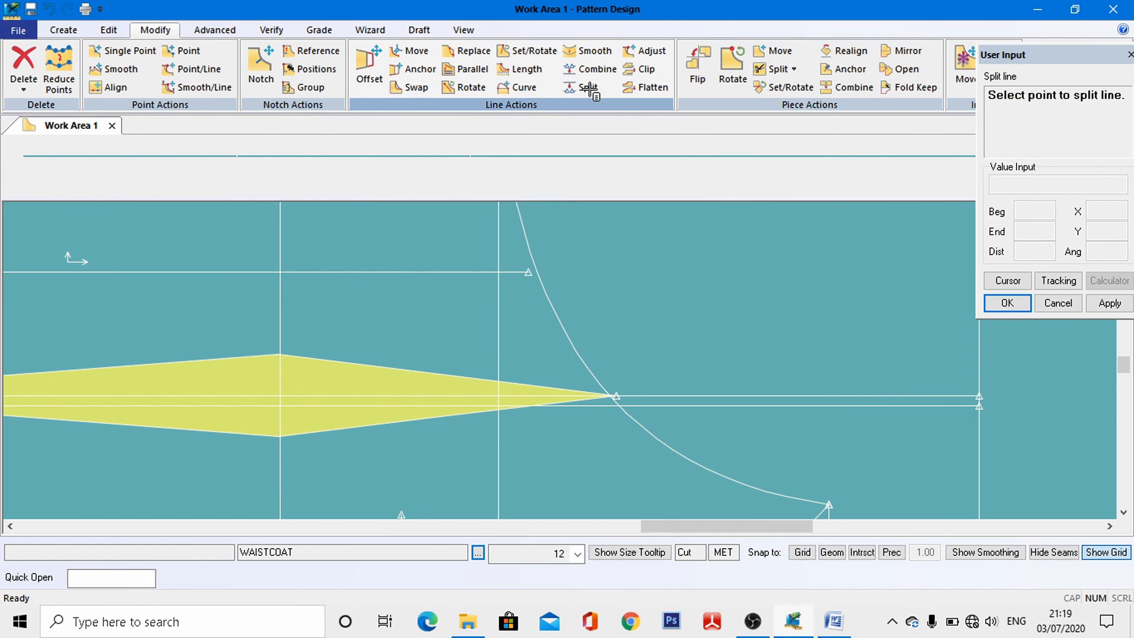
left_click(609, 399)
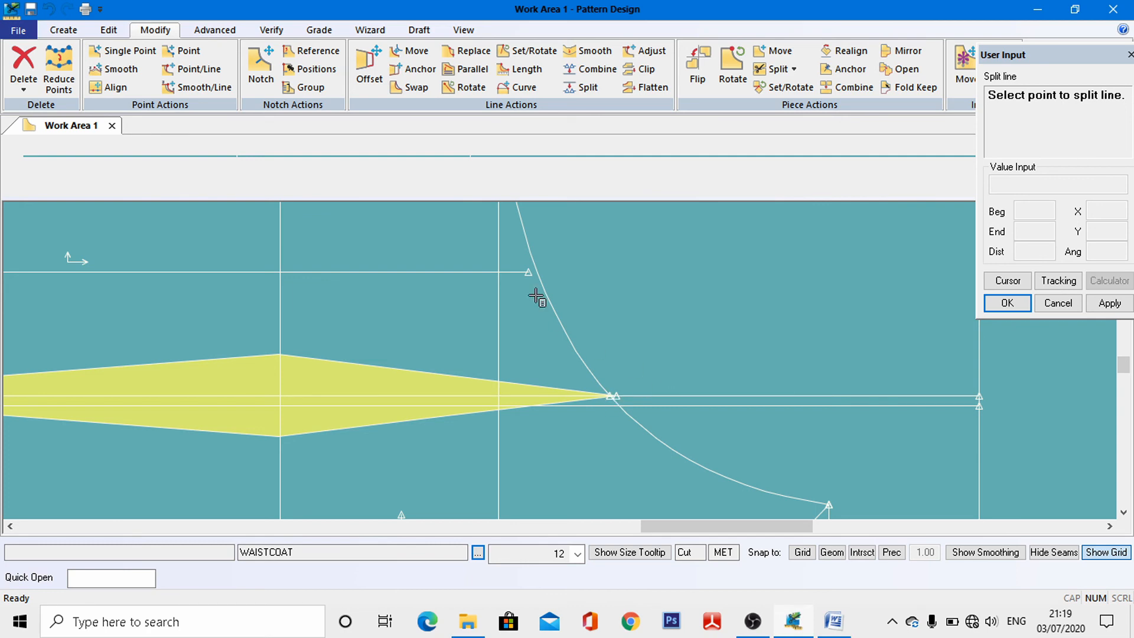
Draw a vertical line about 4.9 cm long upward from the dart centre line, starting 15 cm from its hem end.
left_click(66, 30)
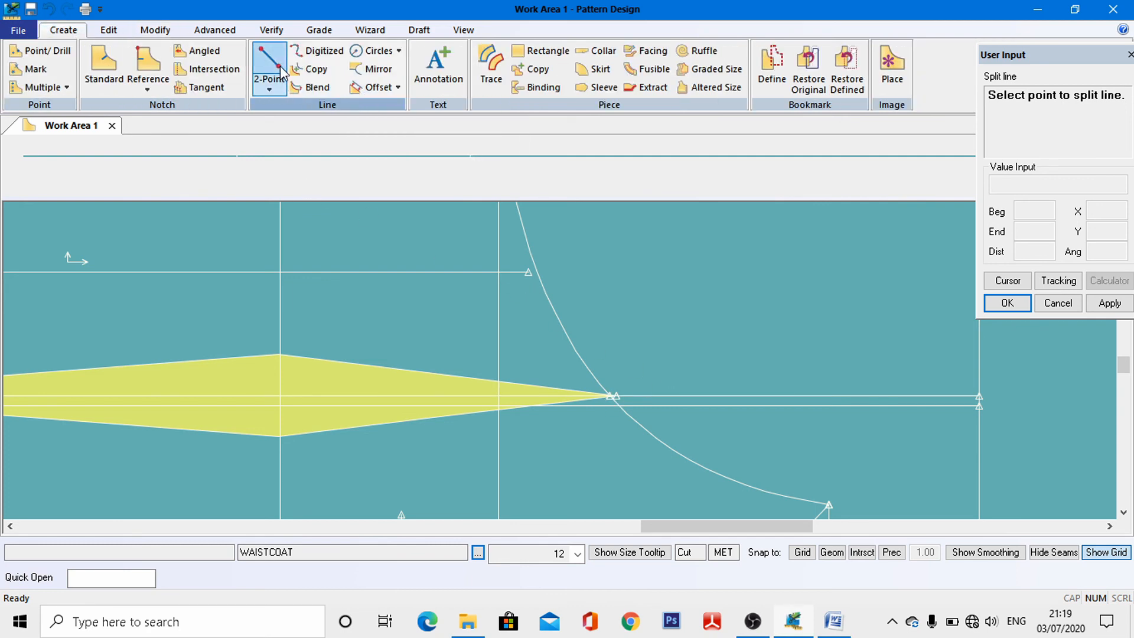
left_click(287, 80)
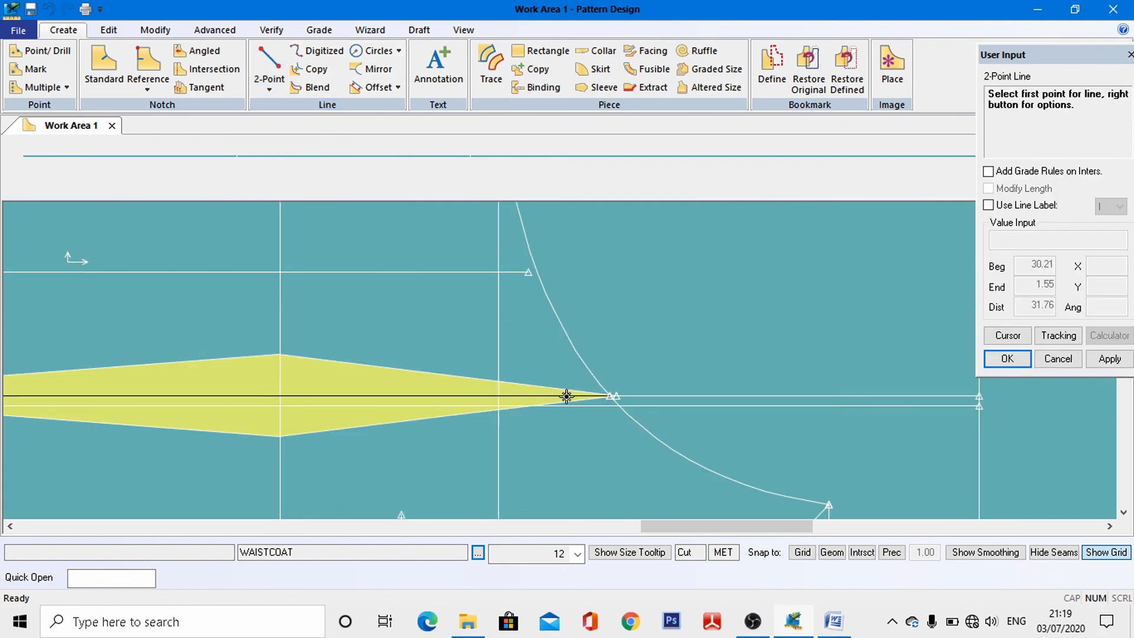
left_click(611, 399)
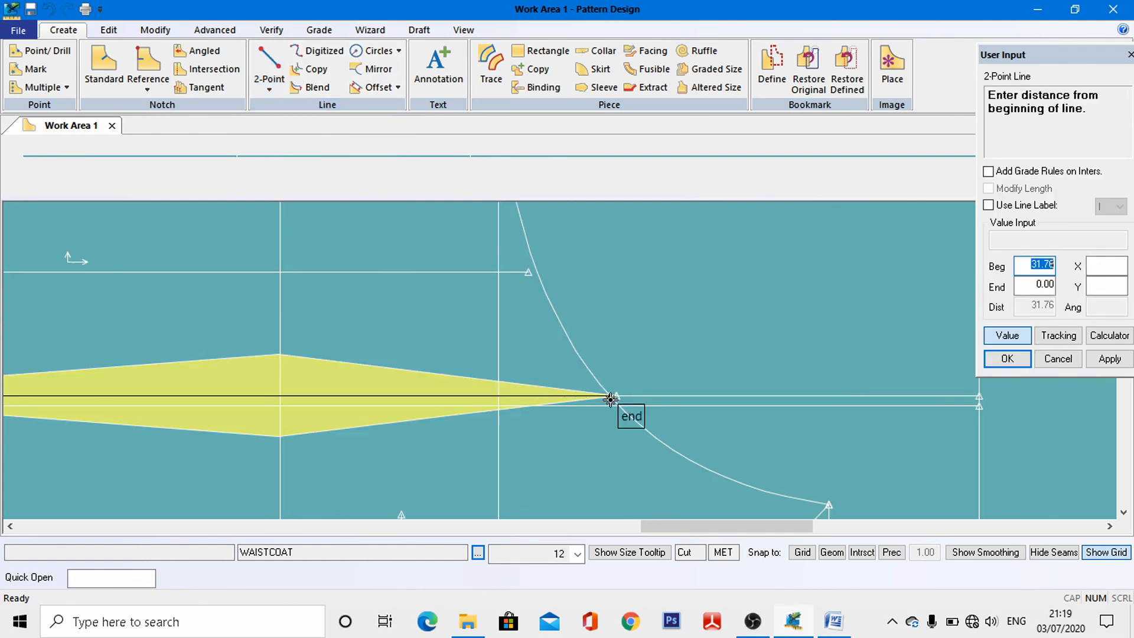
left_click(1036, 286)
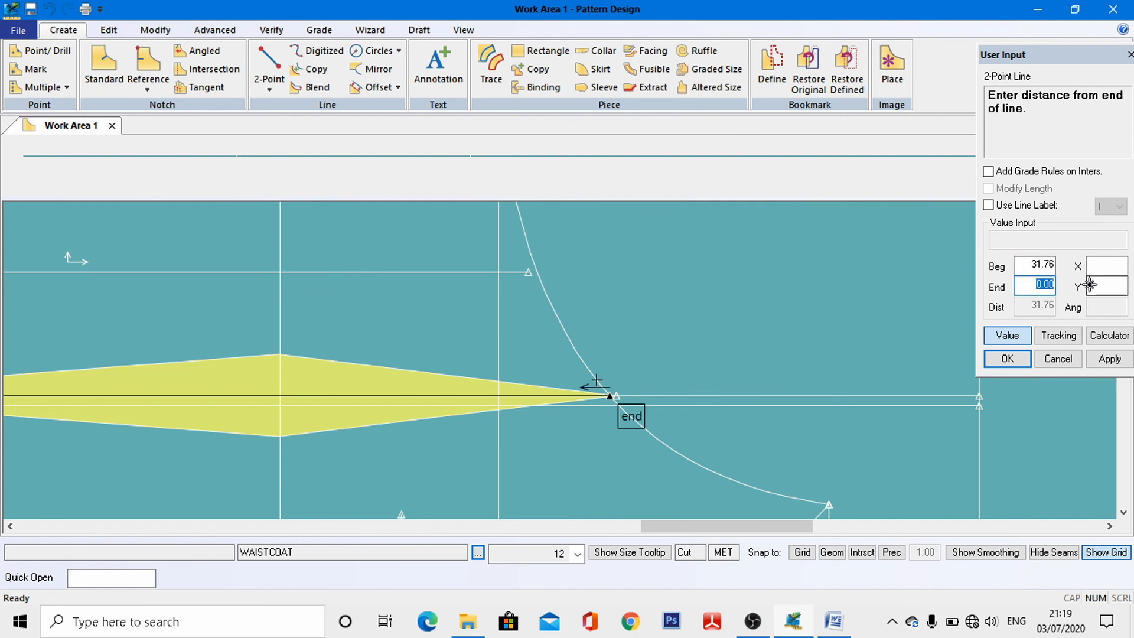
type("15")
key("Return")
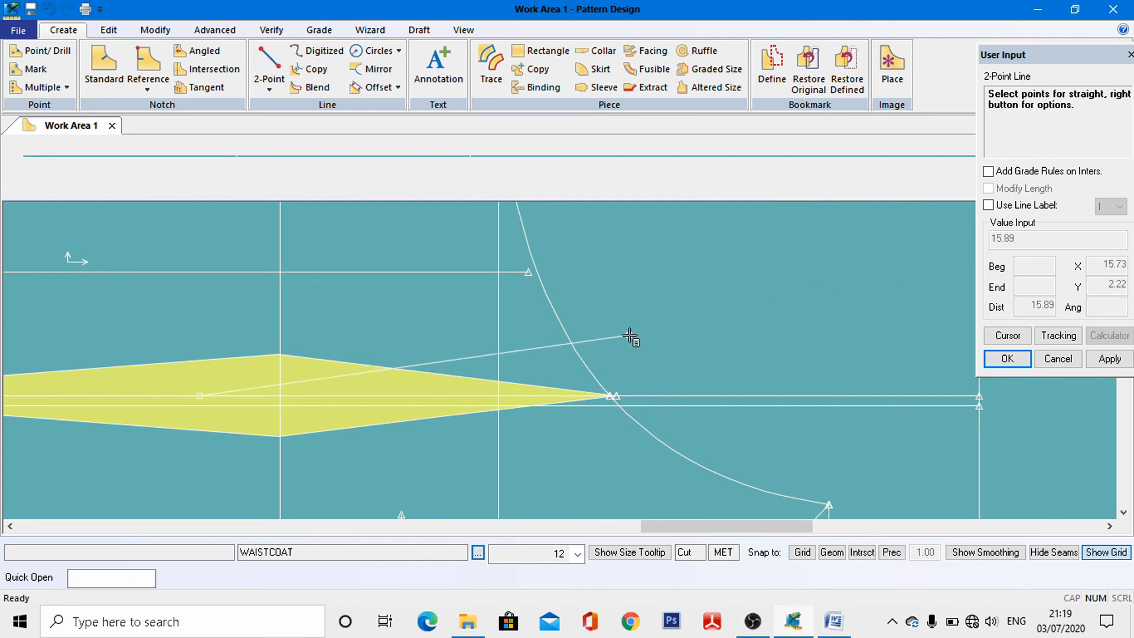
right_click(261, 303)
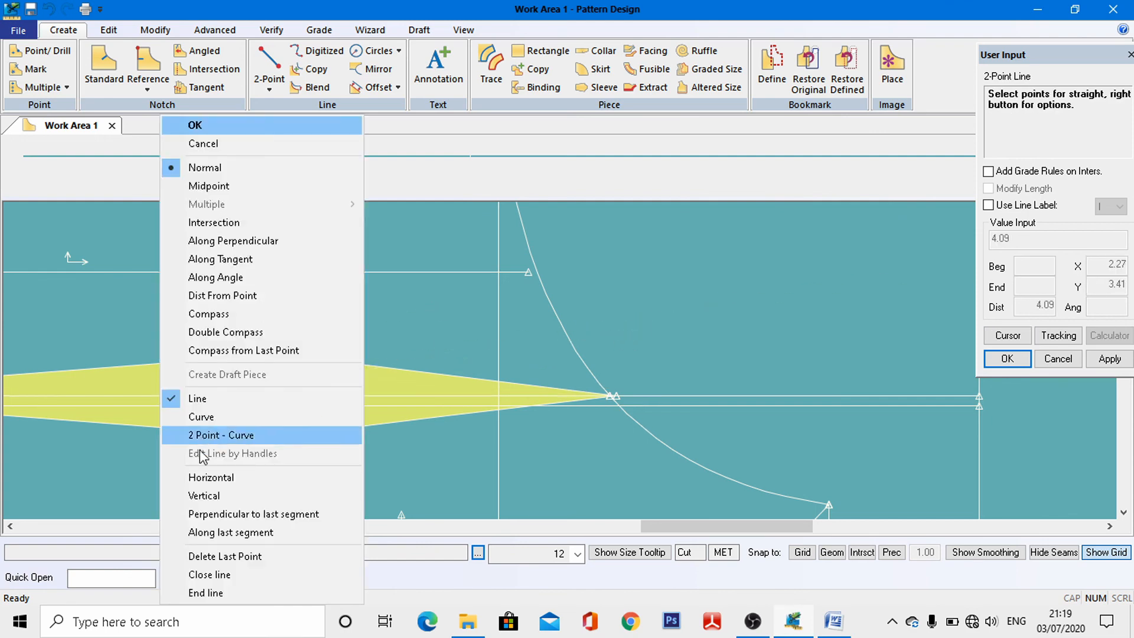
left_click(197, 495)
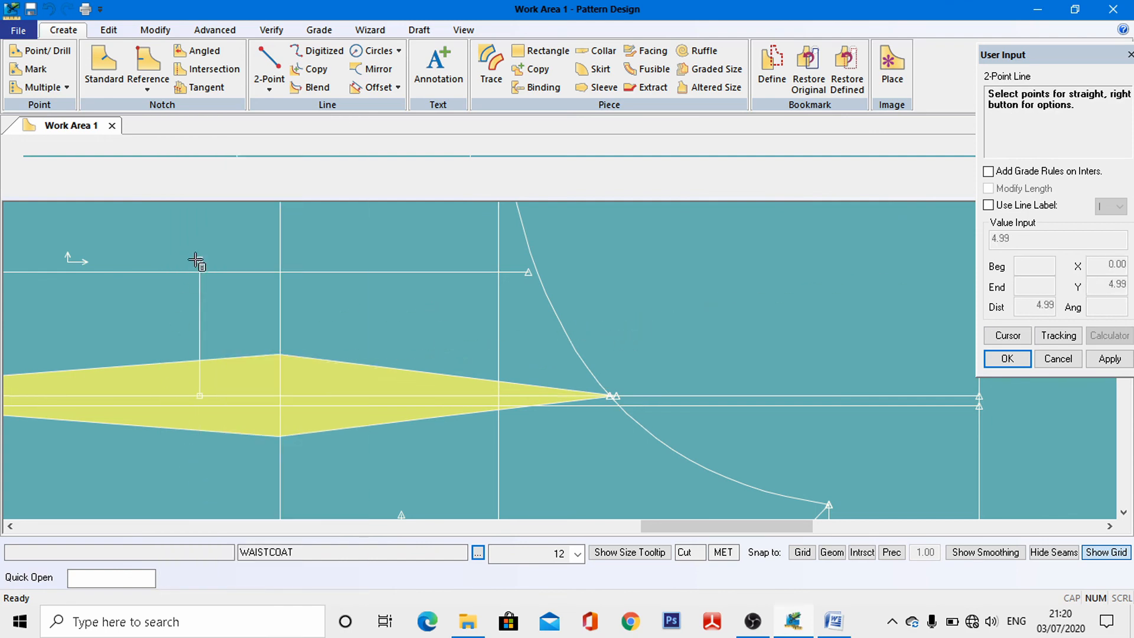
left_click(198, 264)
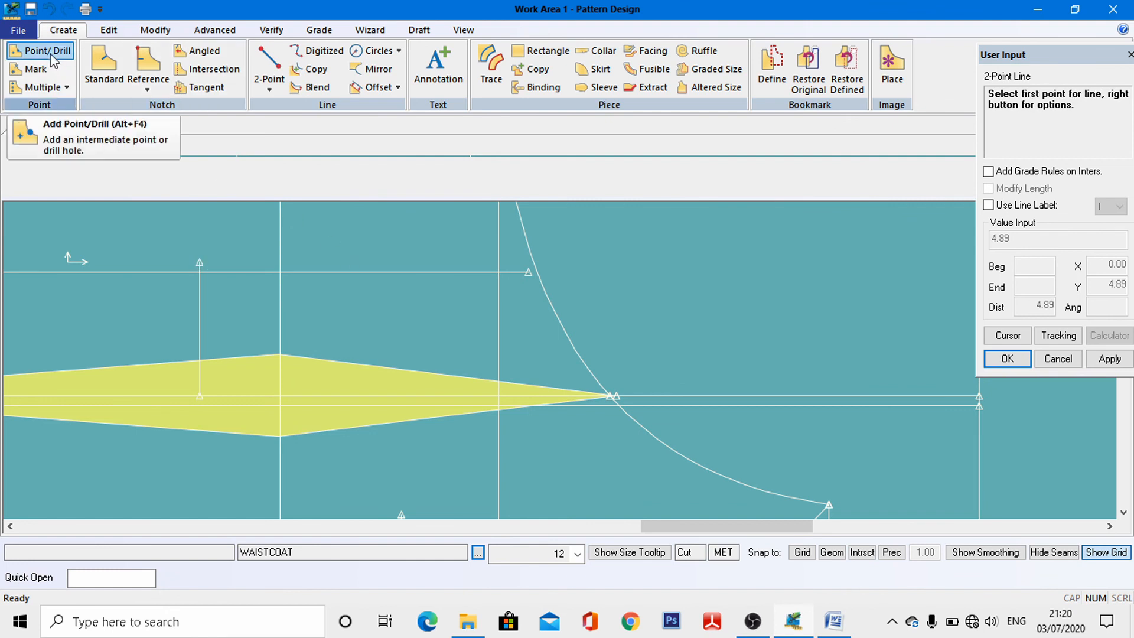
Add a whole perpendicular 10 cm long on the dart centre line, centred on the foot of the short vertical line.
left_click(265, 88)
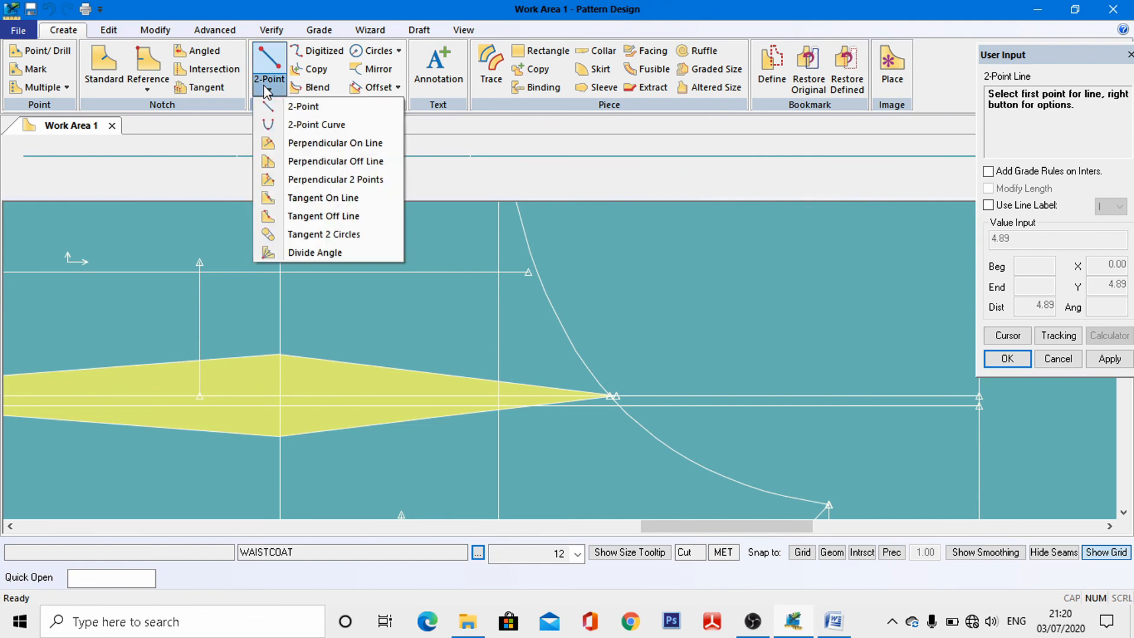
left_click(366, 148)
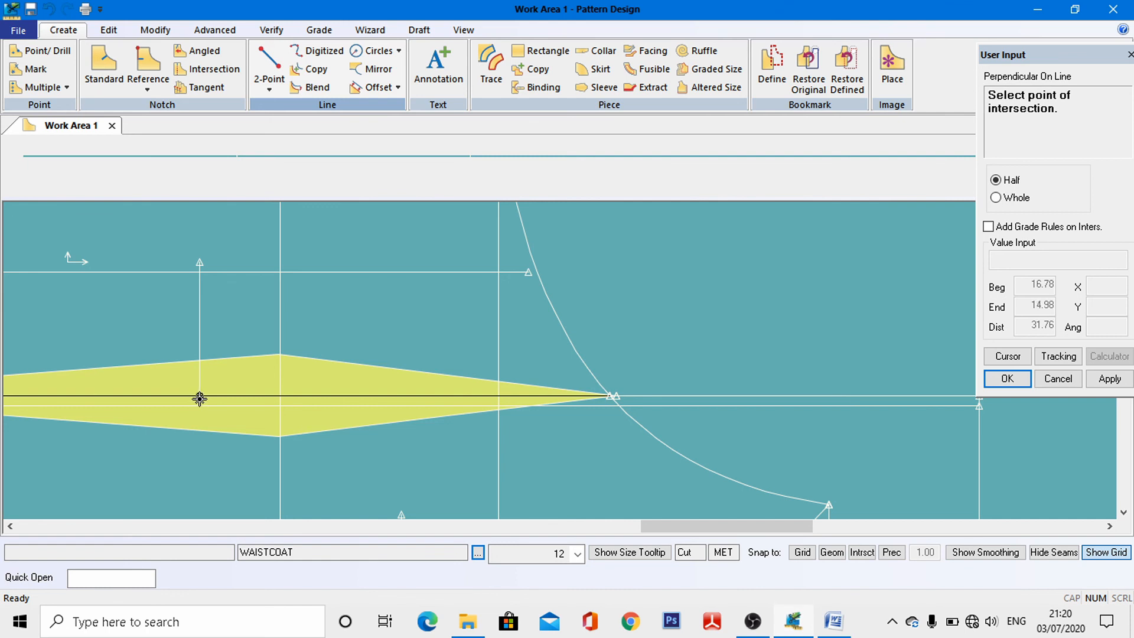
left_click(200, 399)
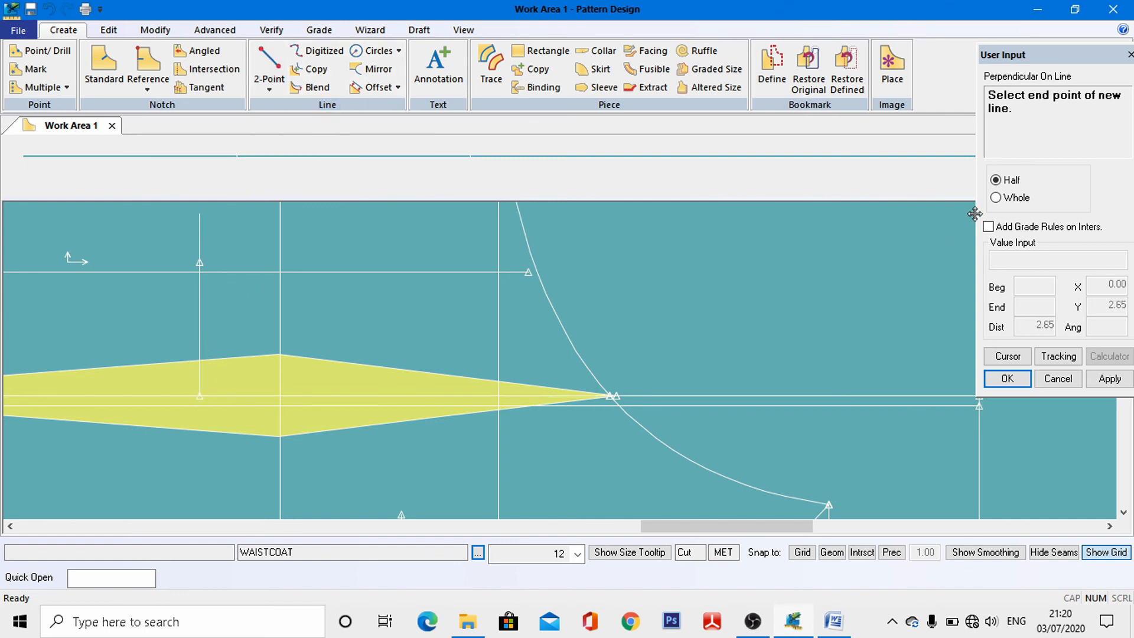
left_click(997, 198)
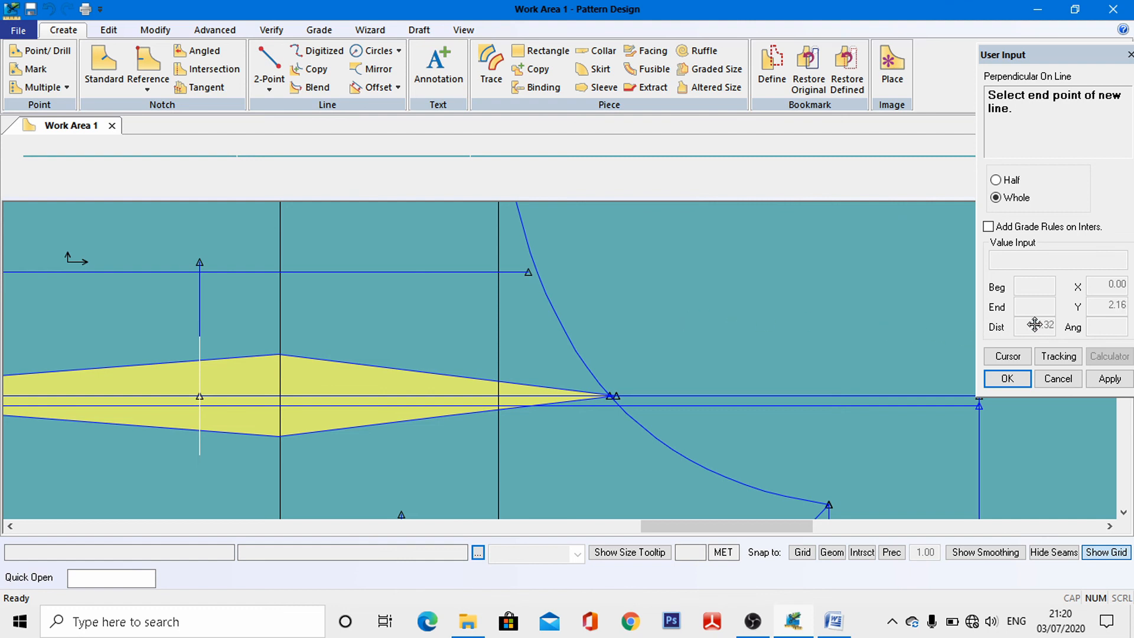
left_click(1011, 362)
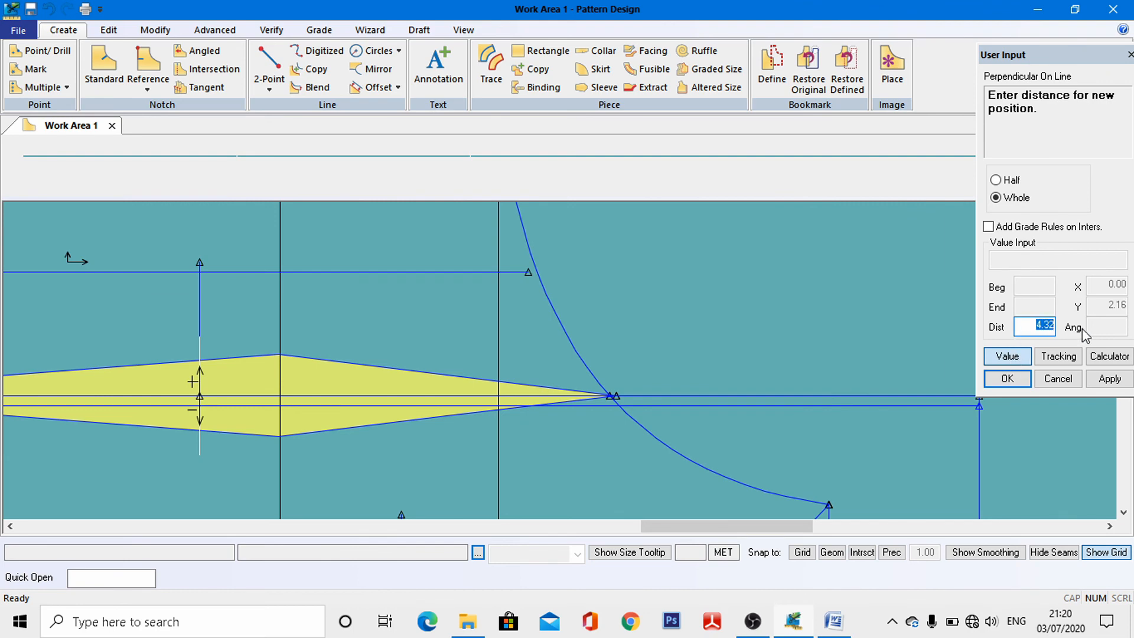
type("10")
key("Return")
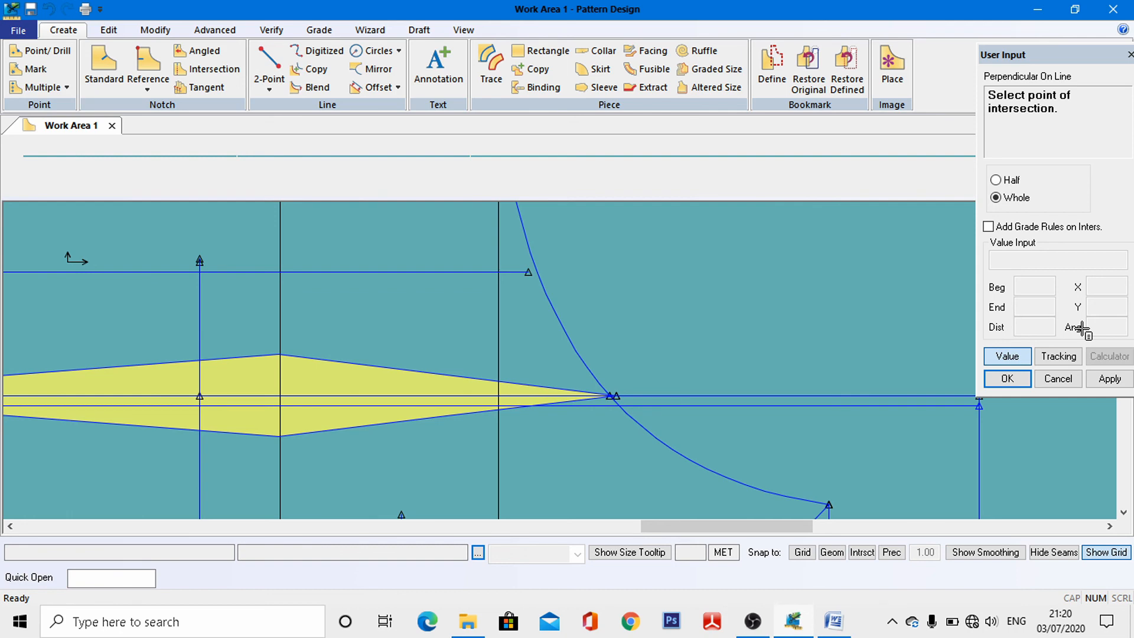
left_click(463, 29)
left_click(253, 50)
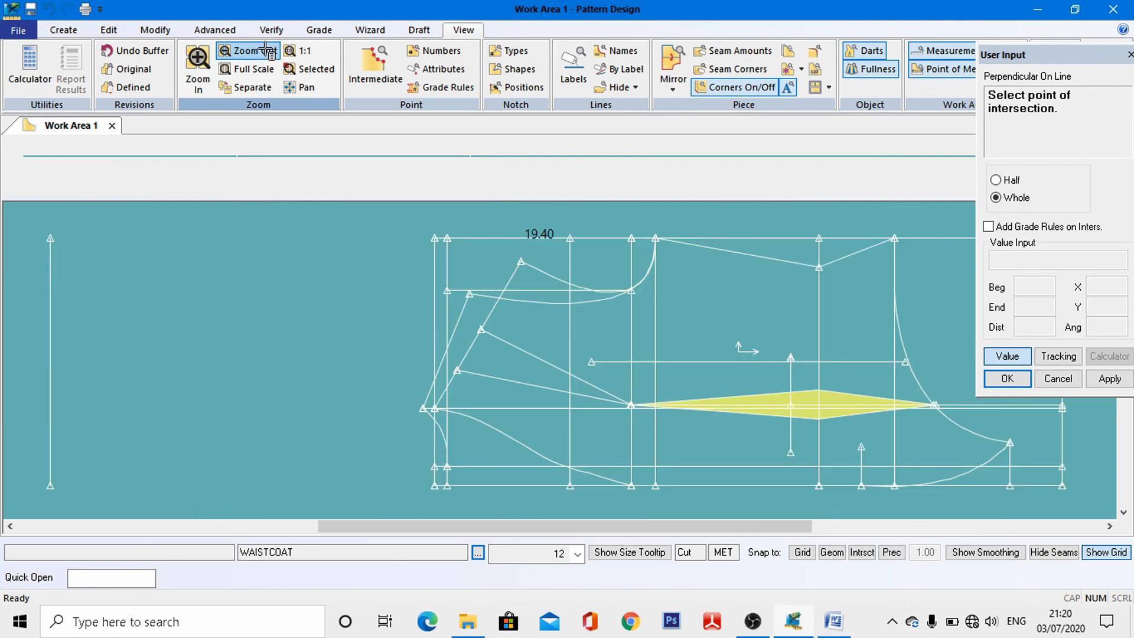
right_click(301, 244)
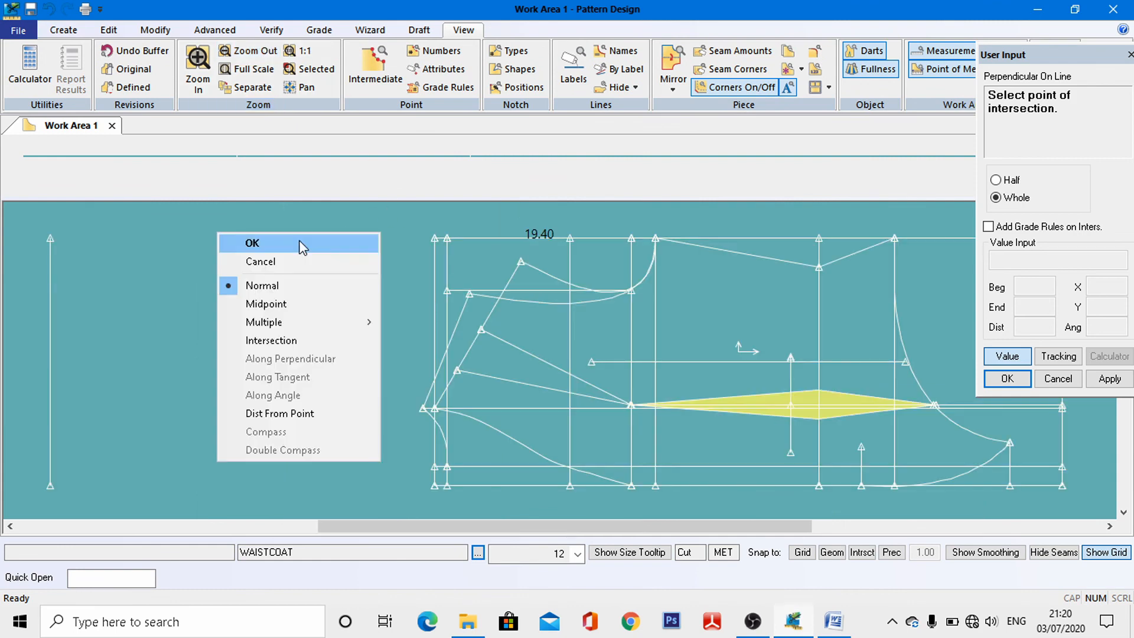
left_click(301, 243)
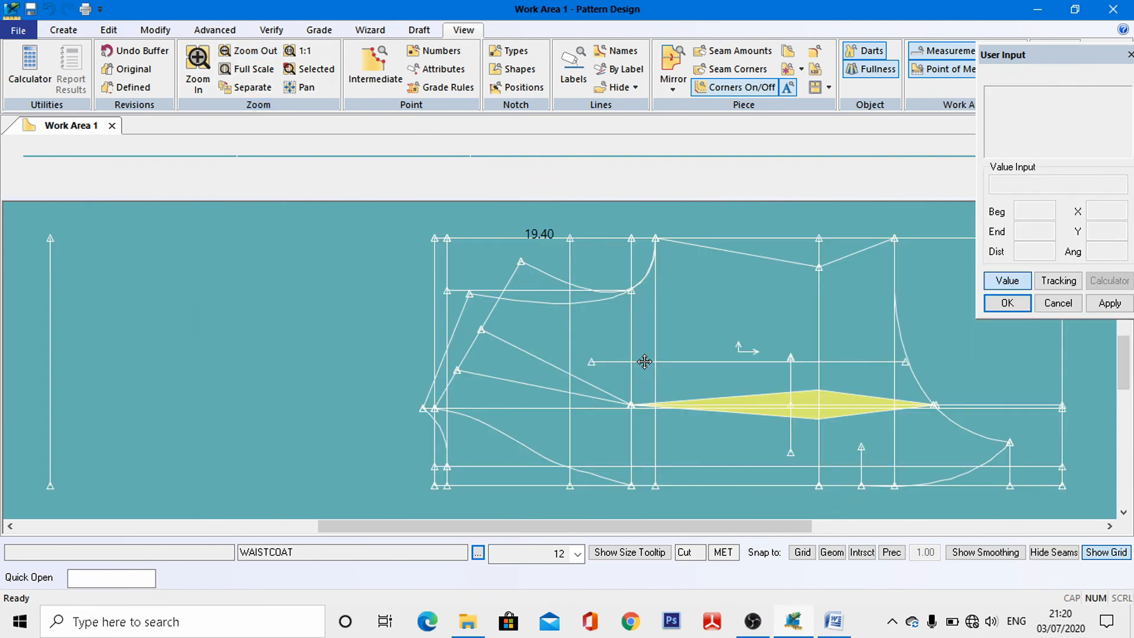
middle_click_drag(645, 362, 426, 349)
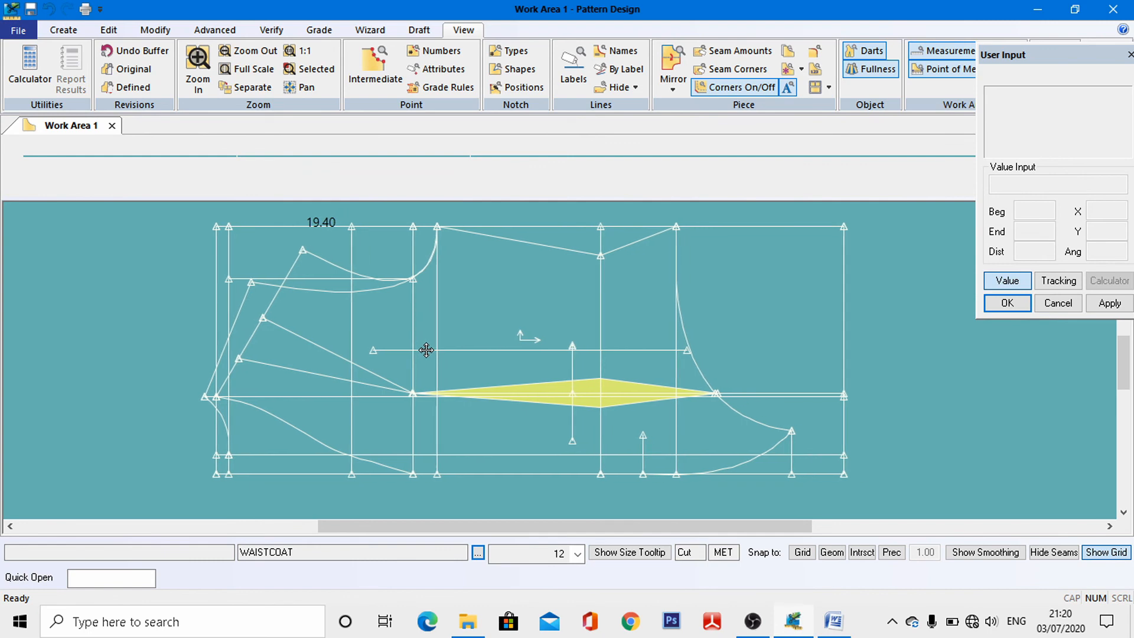